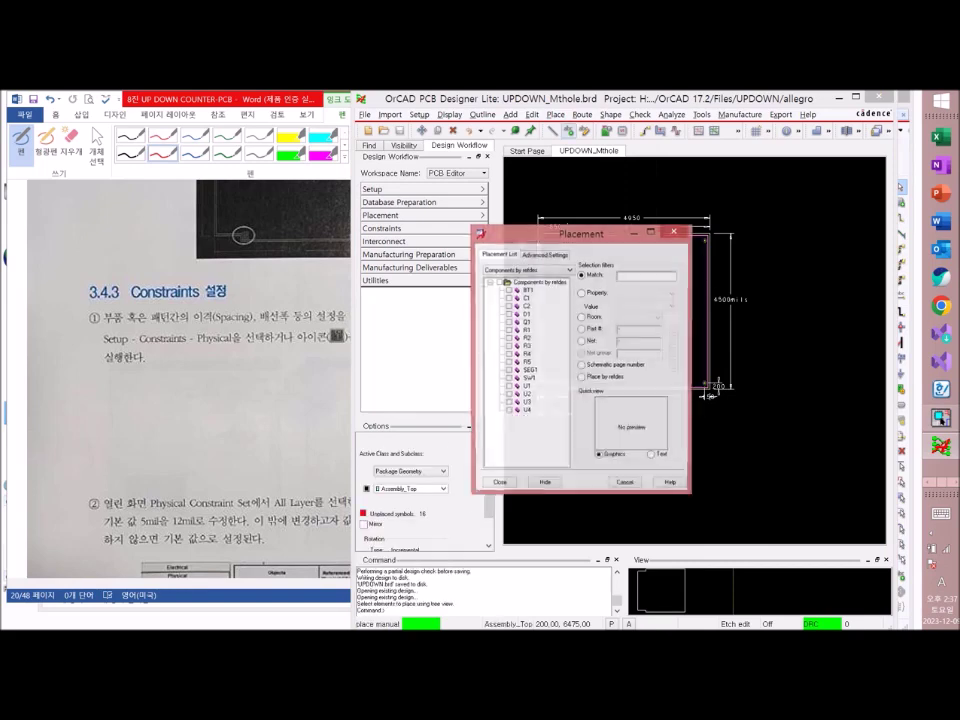
Move the Placement dialog out of the way and switch to the Word document showing the Constraints textbook page
drag(600, 233, 792, 410)
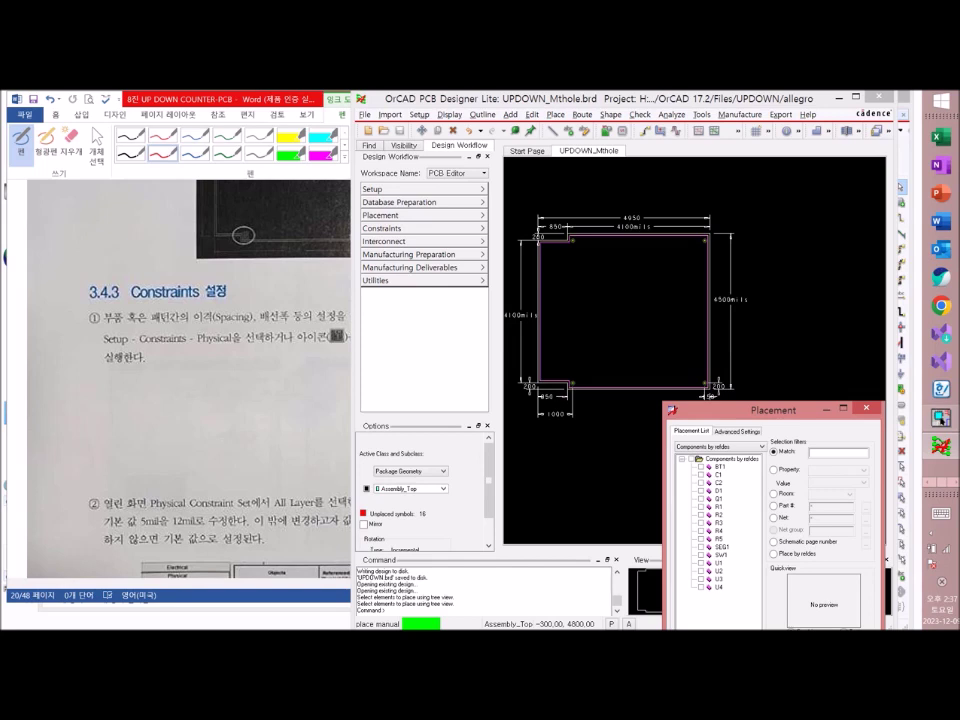
drag(792, 410, 734, 300)
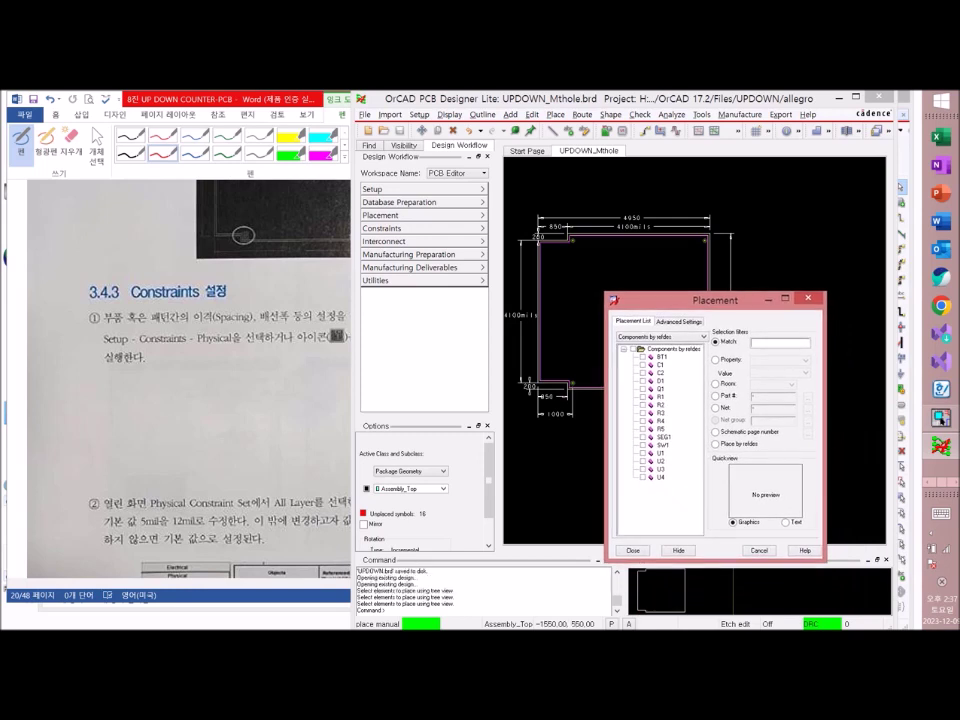
key(alt+Tab)
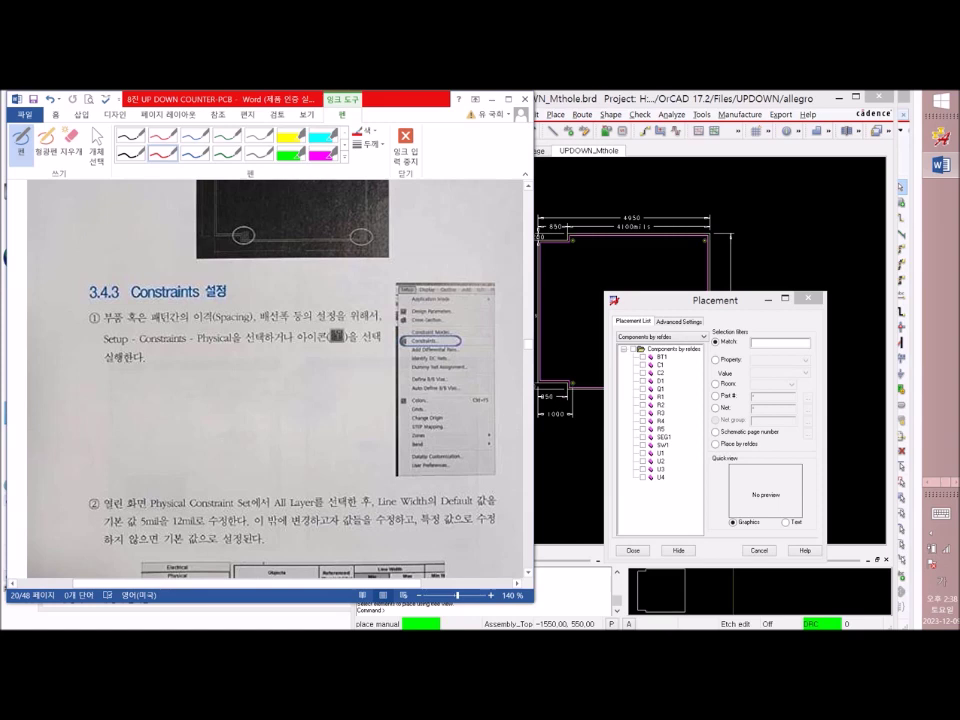
Handwrite "11 10 10" above "00 00" in the blank area below item 1, and sketch two neighbouring pads with a 10 above them
mouse_move(256, 399)
mouse_down()
mouse_move(253, 420)
mouse_move(295, 417)
mouse_move(311, 399)
mouse_move(350, 408)
mouse_up()
mouse_move(261, 438)
mouse_down()
mouse_move(260, 453)
mouse_move(263, 437)
mouse_move(328, 441)
mouse_up()
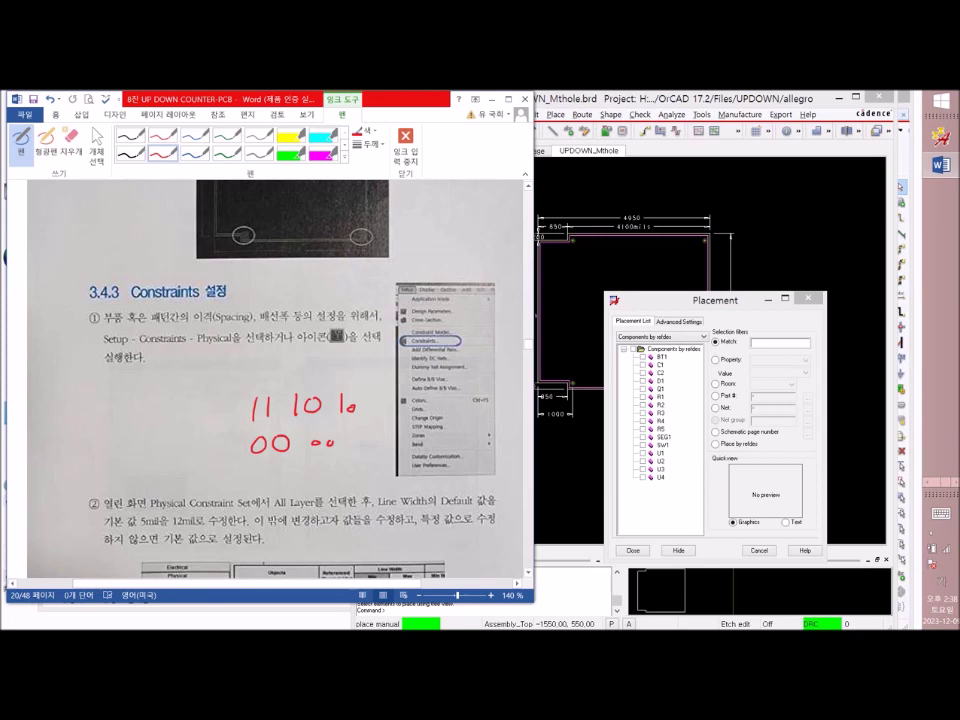
mouse_move(239, 381)
mouse_down()
mouse_move(239, 391)
mouse_move(245, 382)
mouse_up()
mouse_move(192, 408)
mouse_down()
mouse_move(213, 419)
mouse_move(213, 432)
mouse_move(217, 414)
mouse_move(235, 408)
mouse_up()
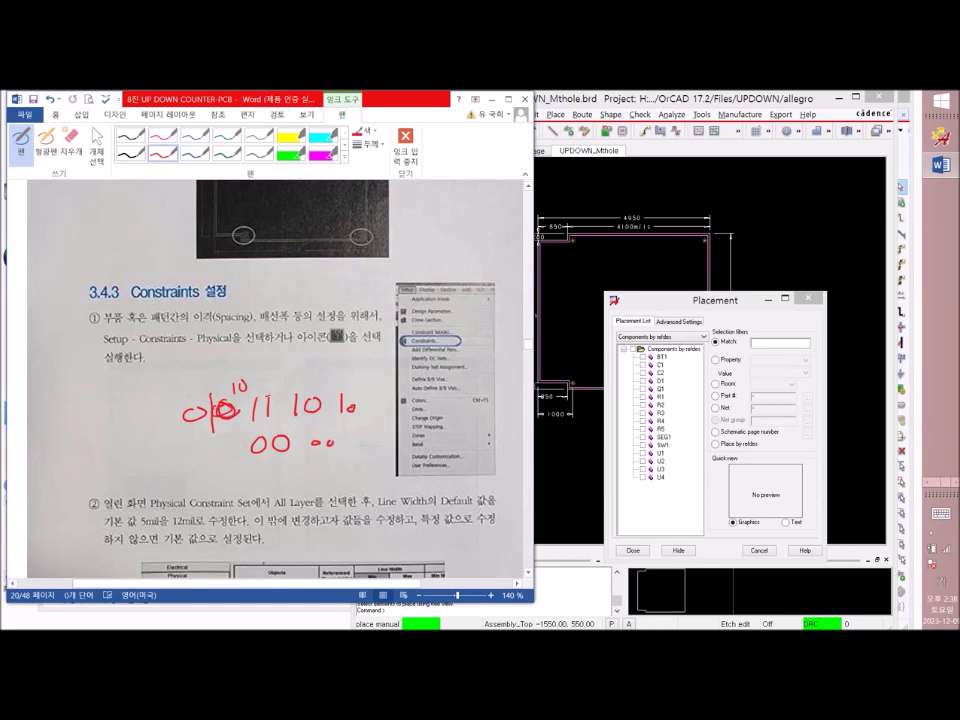
Extend the handwritten pad note to "10~12mil" and add the spacing note "8mil~10" above it
drag(247, 383, 312, 378)
mouse_move(179, 368)
mouse_down()
mouse_move(173, 380)
mouse_move(204, 388)
mouse_up()
drag(203, 372, 204, 380)
mouse_move(207, 366)
mouse_down()
mouse_move(322, 352)
mouse_move(356, 360)
mouse_up()
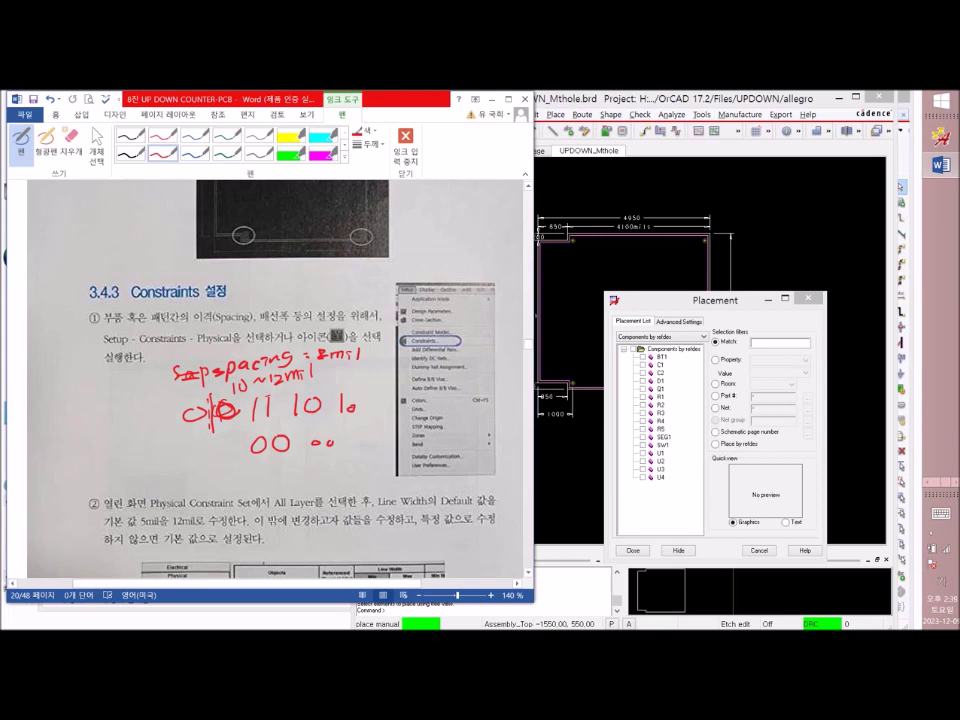
mouse_move(368, 361)
mouse_down()
mouse_move(389, 358)
mouse_move(382, 367)
mouse_up()
Annotate the pad with 65 and sketch a thick track beside it with an underlined 40 label
drag(181, 428, 185, 440)
mouse_move(118, 421)
mouse_down()
mouse_move(152, 411)
mouse_move(160, 437)
mouse_move(166, 404)
mouse_move(130, 405)
mouse_move(140, 402)
mouse_up()
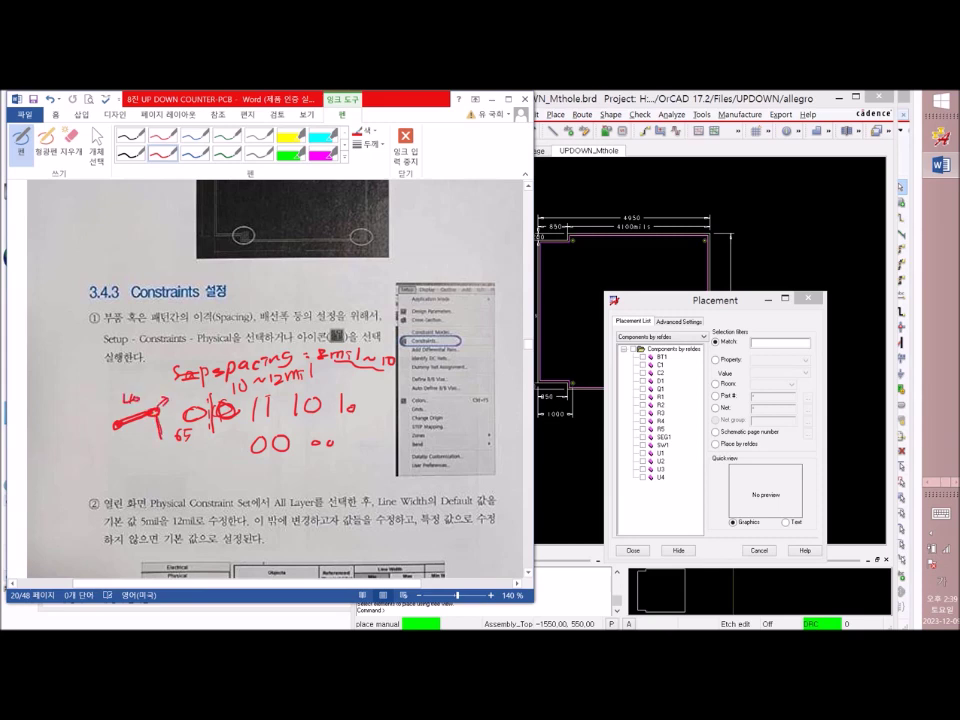
drag(162, 388, 177, 396)
drag(180, 389, 181, 395)
mouse_move(192, 388)
mouse_down()
mouse_move(195, 380)
mouse_move(197, 393)
mouse_move(131, 407)
mouse_up()
Underline the "Setup - Constraints - Physical" path in red ink and circle the Constraints icon in the text
drag(102, 351, 243, 347)
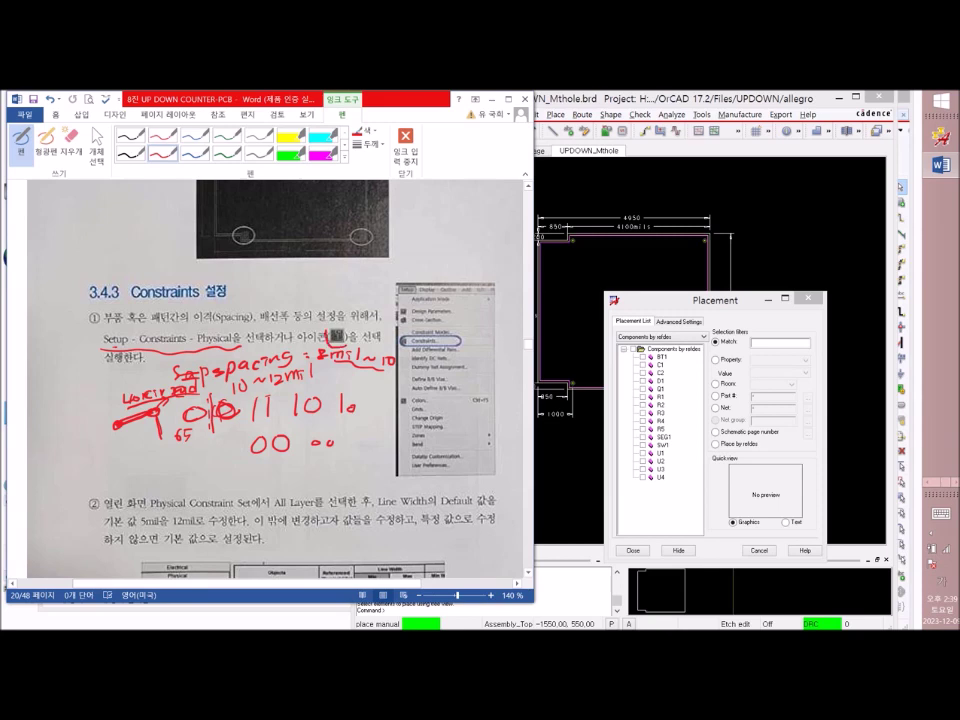
drag(338, 323, 345, 324)
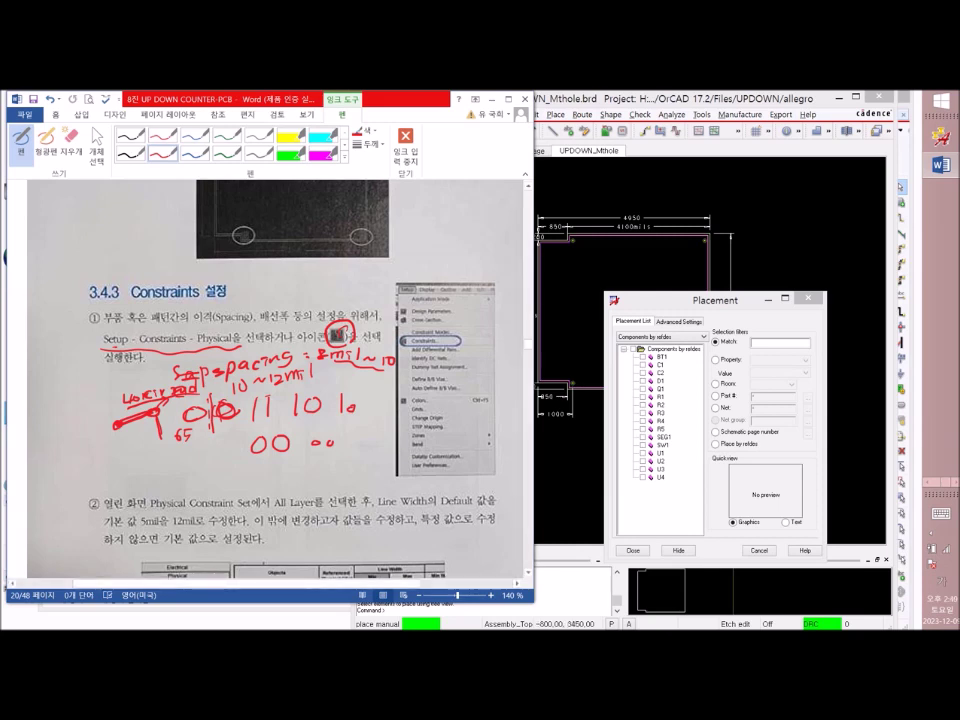
Underline the 5mil to 12mil line width change in item 2 and handwrite "10mil" above it
scroll(275, 380, down, 5)
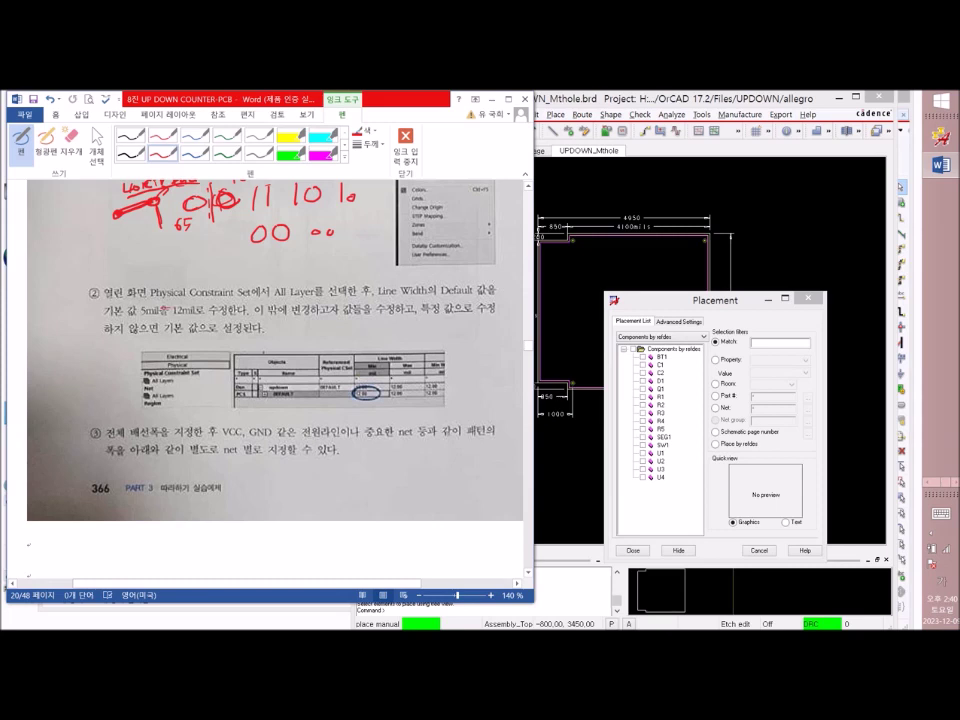
drag(166, 317, 224, 317)
drag(194, 296, 194, 309)
mouse_move(201, 298)
mouse_down()
mouse_move(210, 303)
mouse_move(200, 298)
mouse_up()
drag(214, 295, 230, 304)
drag(239, 292, 238, 306)
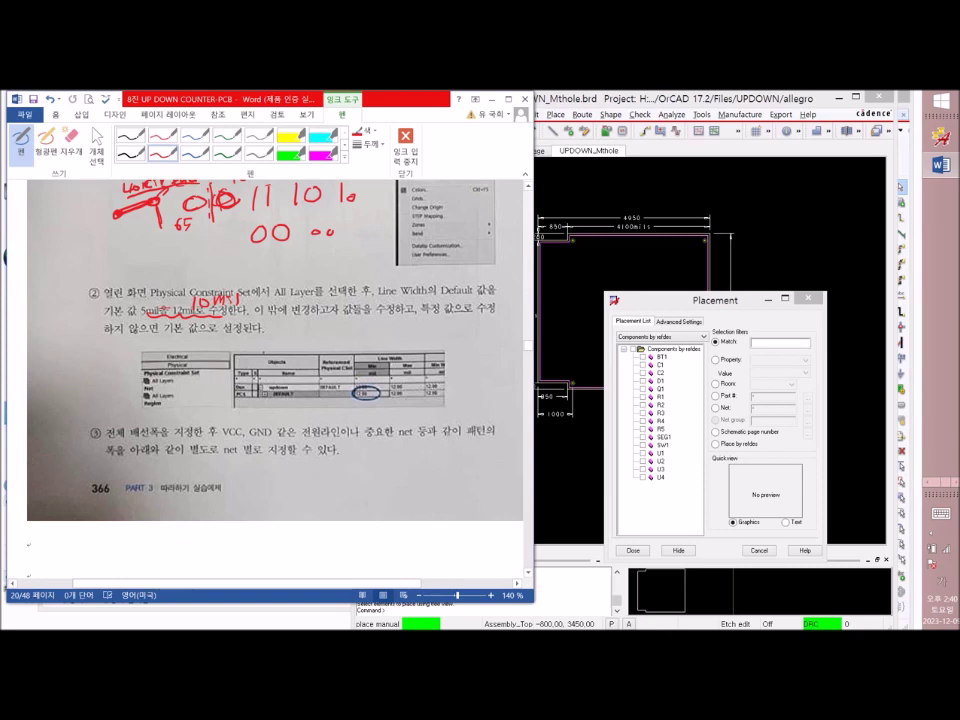
Sketch two divided pads above item 2 and handwrite 35, a circled 12, 23 and an 11-and-11 split beneath it
drag(67, 243, 106, 239)
mouse_move(68, 243)
mouse_down()
mouse_move(69, 266)
mouse_move(110, 251)
mouse_move(92, 268)
mouse_move(99, 276)
mouse_move(108, 263)
mouse_move(98, 278)
mouse_move(148, 274)
mouse_up()
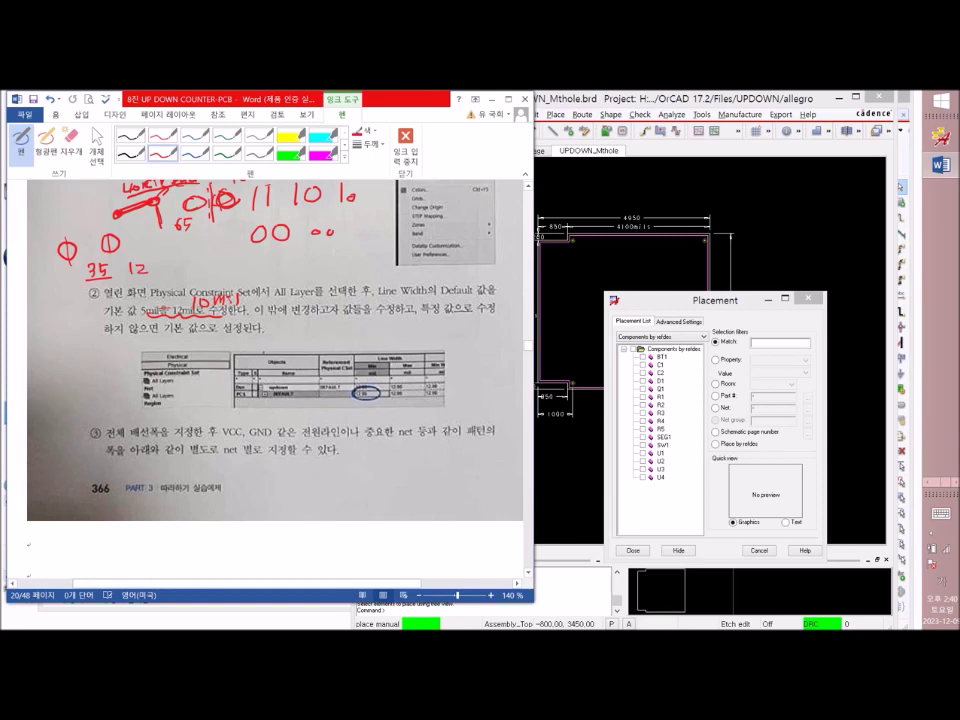
drag(142, 256, 138, 257)
drag(171, 261, 182, 270)
drag(178, 271, 187, 283)
drag(172, 288, 204, 286)
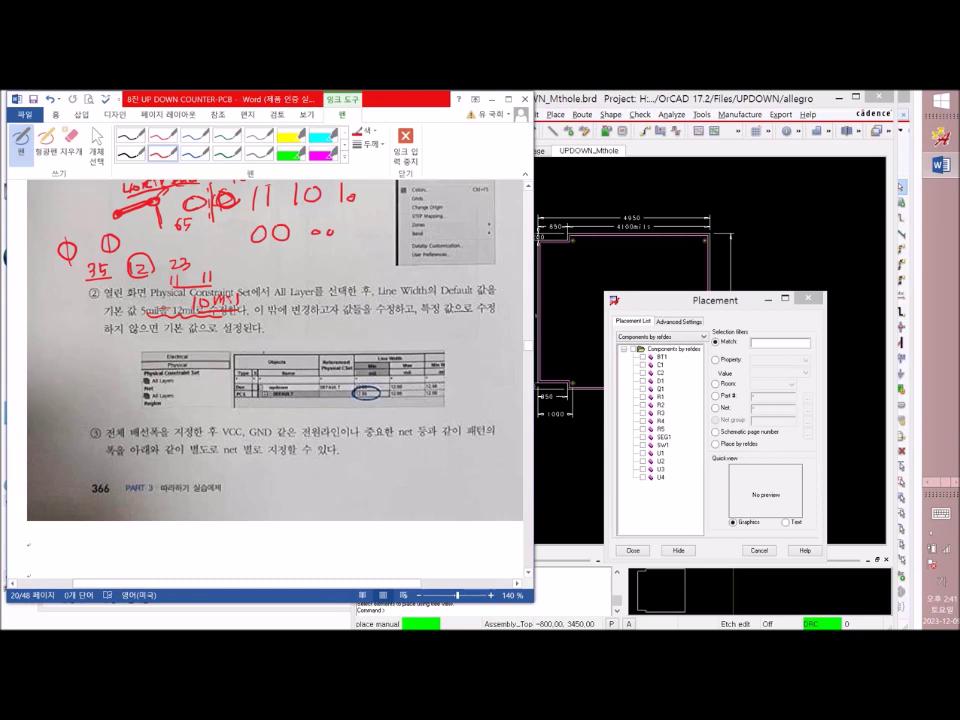
Underline "VCC, GND" in item 3 and handwrite the multiplier note "4~5倍" below the paragraph
drag(212, 440, 295, 440)
mouse_move(300, 468)
mouse_down()
mouse_move(313, 477)
mouse_move(366, 471)
mouse_up()
drag(371, 467, 371, 478)
drag(381, 457, 387, 463)
drag(383, 462, 388, 468)
drag(379, 472, 388, 479)
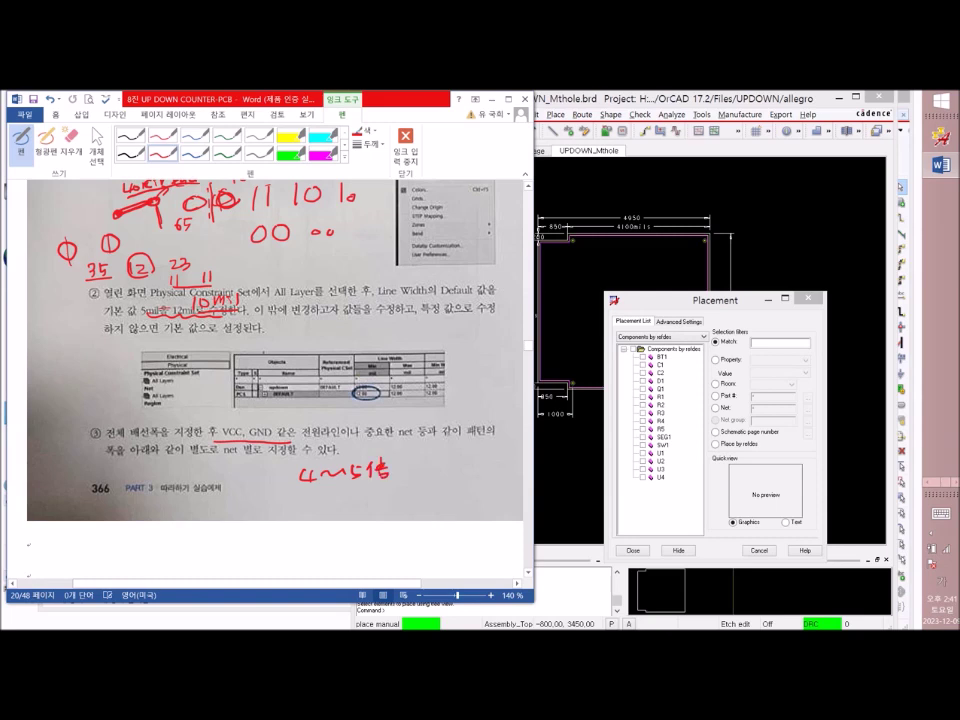
Handwrite the power net width note going from 10 to "VCC.GND 40mil" and underline 40mil
mouse_move(309, 497)
mouse_down()
mouse_move(309, 507)
mouse_move(321, 499)
mouse_move(371, 508)
mouse_move(377, 497)
mouse_up()
drag(386, 500, 402, 508)
drag(414, 500, 434, 507)
mouse_move(434, 507)
mouse_down()
mouse_move(435, 498)
mouse_move(439, 507)
mouse_up()
mouse_move(439, 498)
mouse_down()
mouse_move(441, 507)
mouse_move(495, 506)
mouse_up()
drag(499, 494, 506, 510)
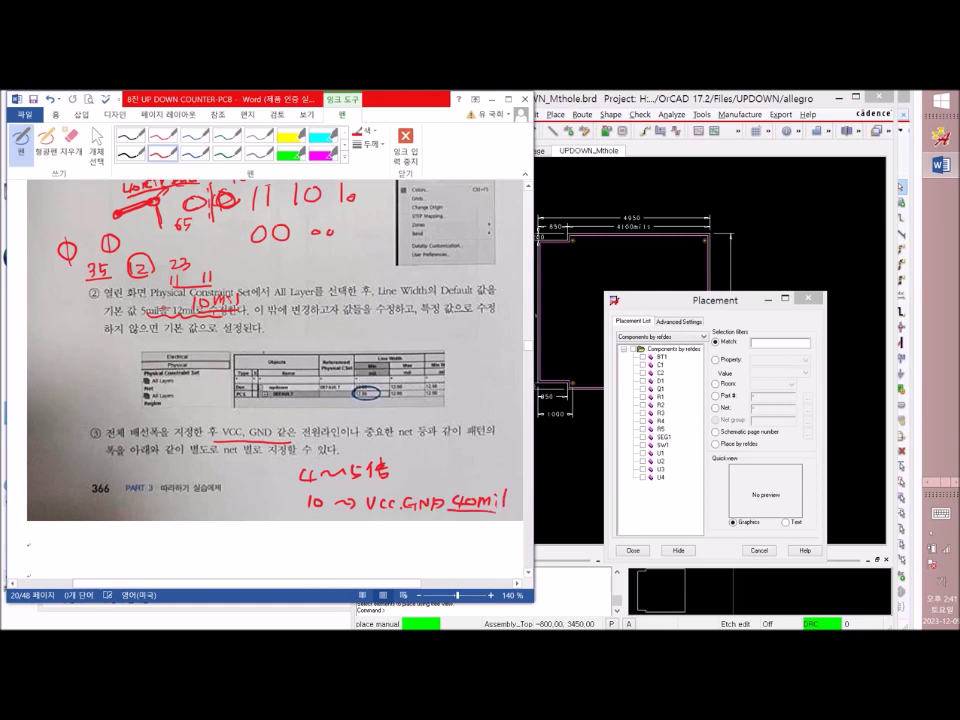
Handwrite a boxed "Clock 20mil" note beside the multiplier note
drag(419, 454, 421, 467)
mouse_move(430, 449)
mouse_down()
mouse_move(426, 467)
mouse_move(439, 457)
mouse_move(455, 477)
mouse_move(479, 477)
mouse_move(399, 482)
mouse_move(414, 456)
mouse_move(490, 457)
mouse_move(490, 478)
mouse_move(435, 492)
mouse_move(460, 493)
mouse_up()
drag(466, 484, 467, 493)
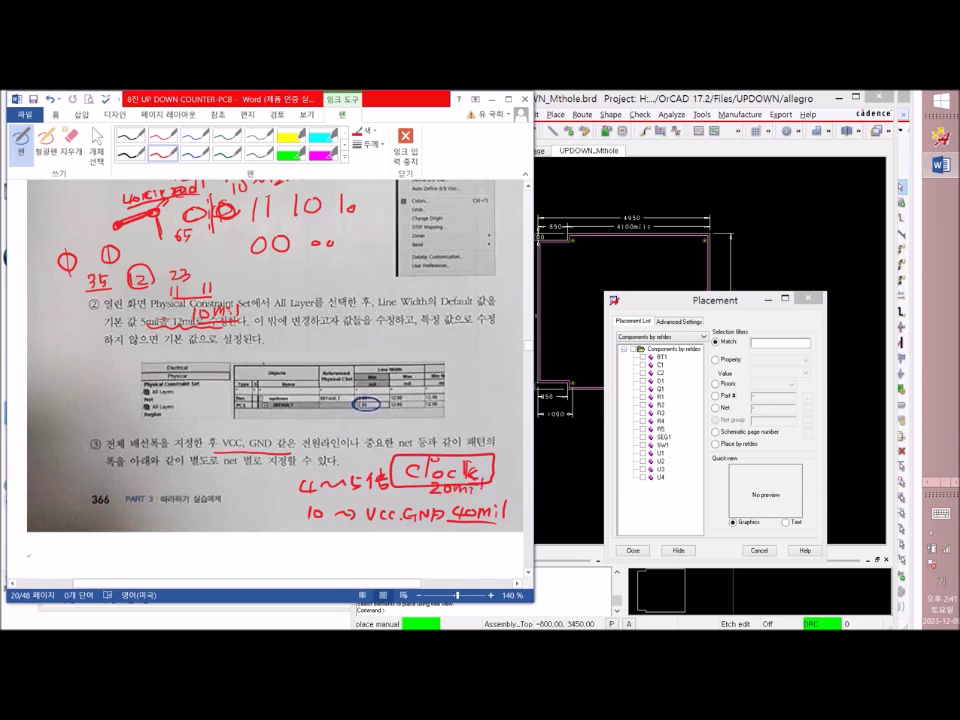
Return to OrCAD PCB Designer, close the Placement dialog, and maximize the window with the Setup and Constraints workflow groups expanded
click(824, 254)
click(808, 298)
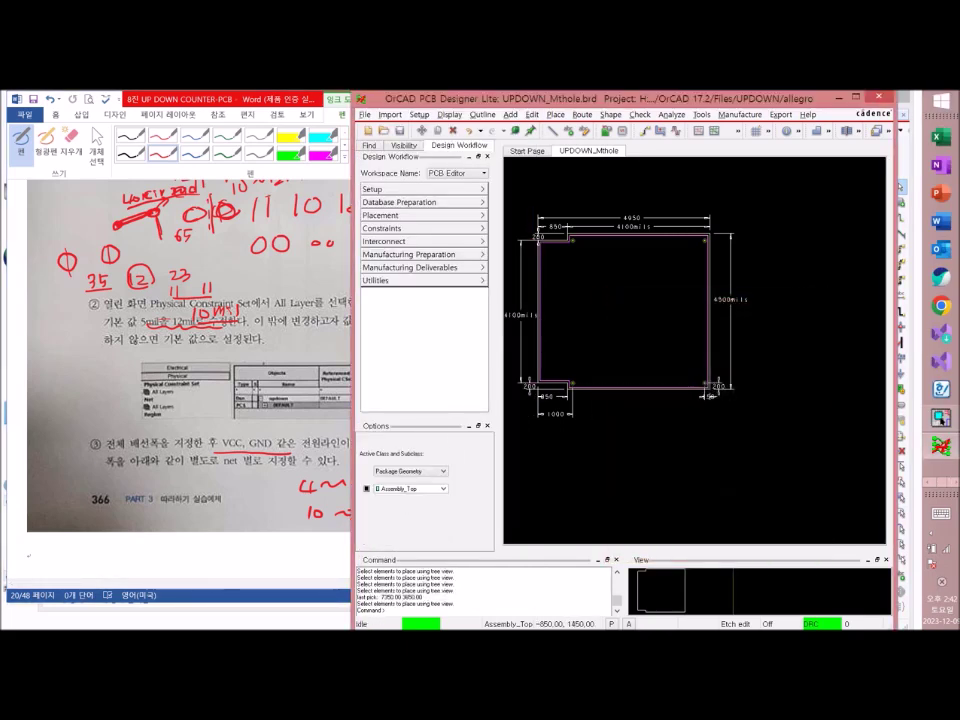
click(424, 189)
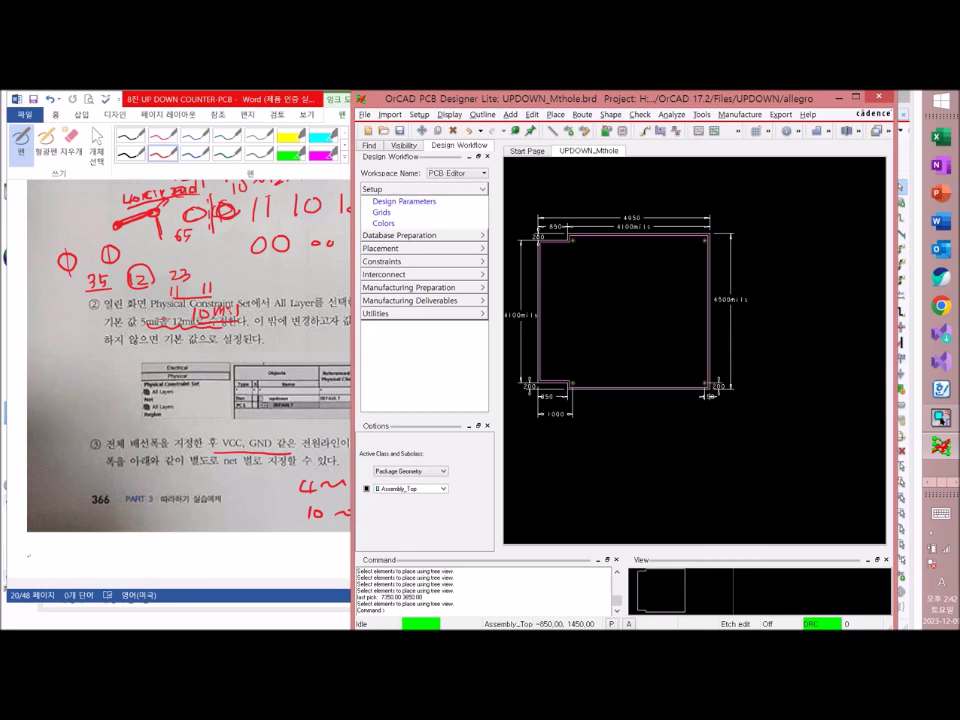
click(424, 261)
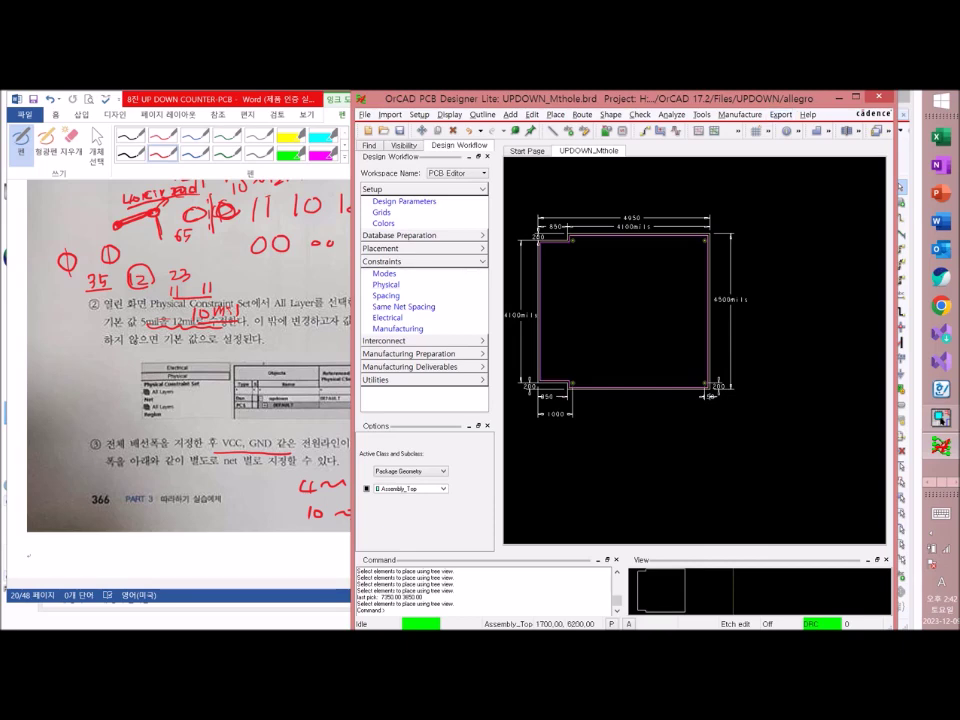
click(856, 97)
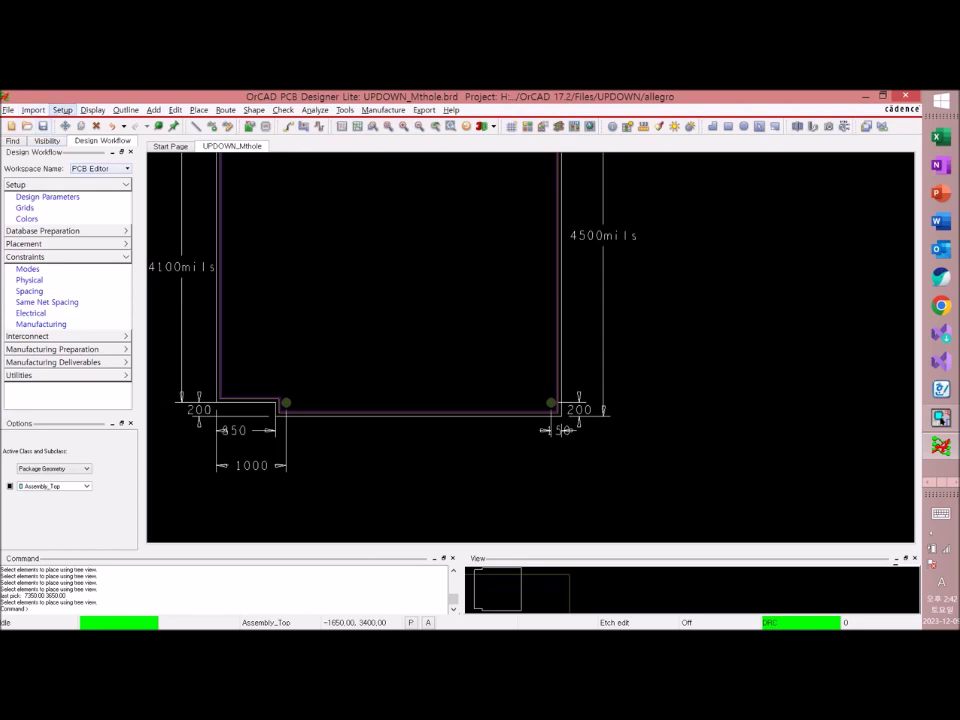
Open the Constraint Manager and display the All Layers worksheet of the Physical Constraint Set
click(62, 110)
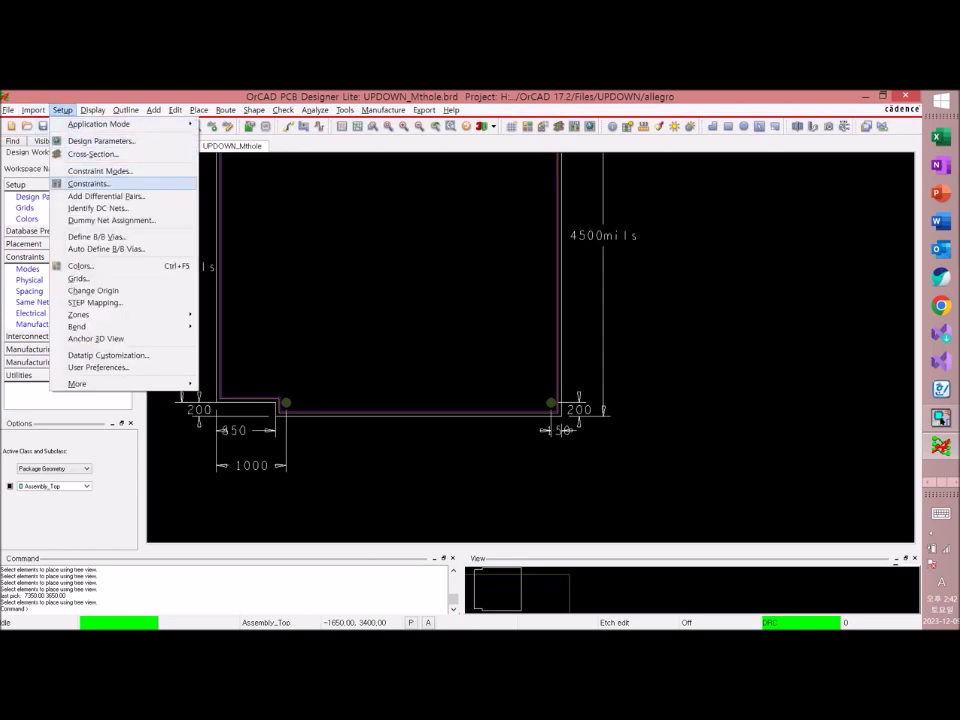
click(88, 184)
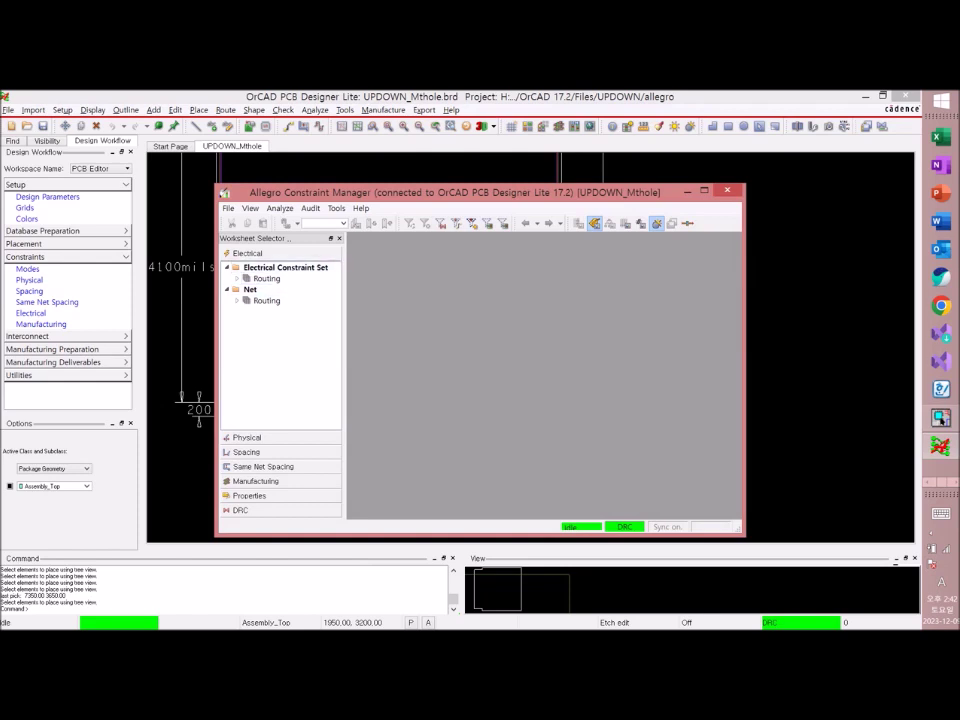
click(247, 438)
click(269, 293)
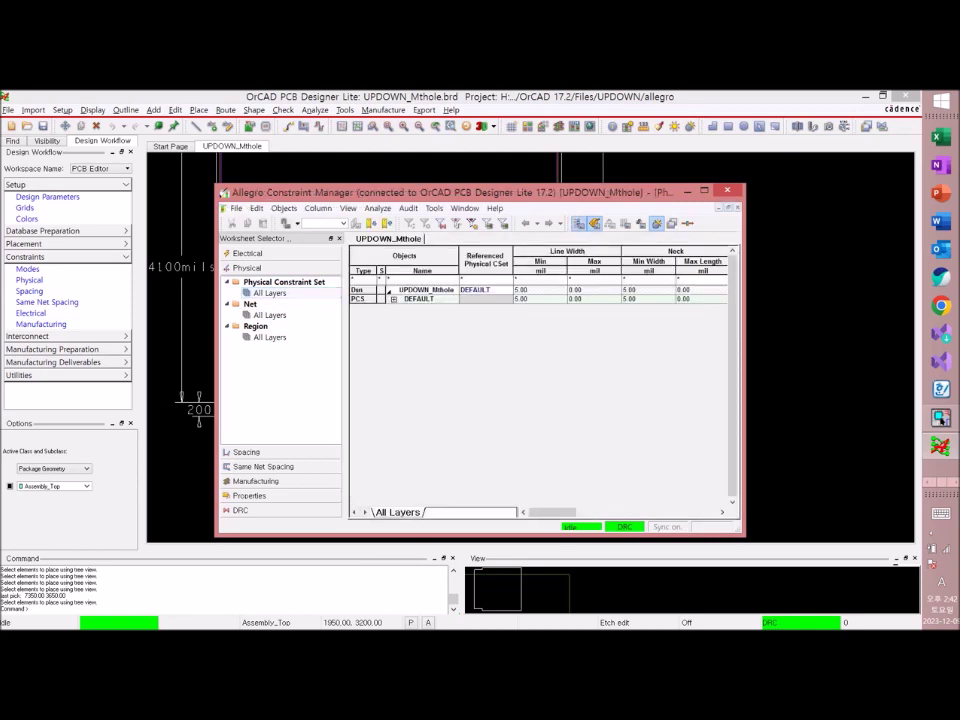
Set the minimum line width of the DEFAULT physical constraint set to 10 mil
click(540, 299)
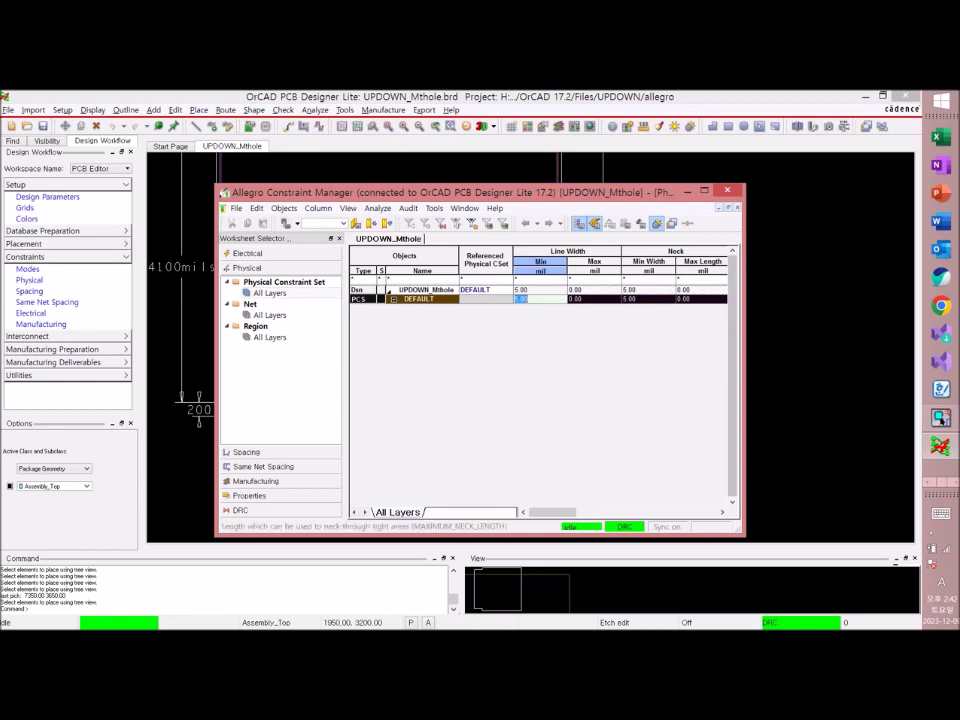
mouse_move(552, 512)
mouse_down()
mouse_move(693, 512)
mouse_move(552, 512)
mouse_up()
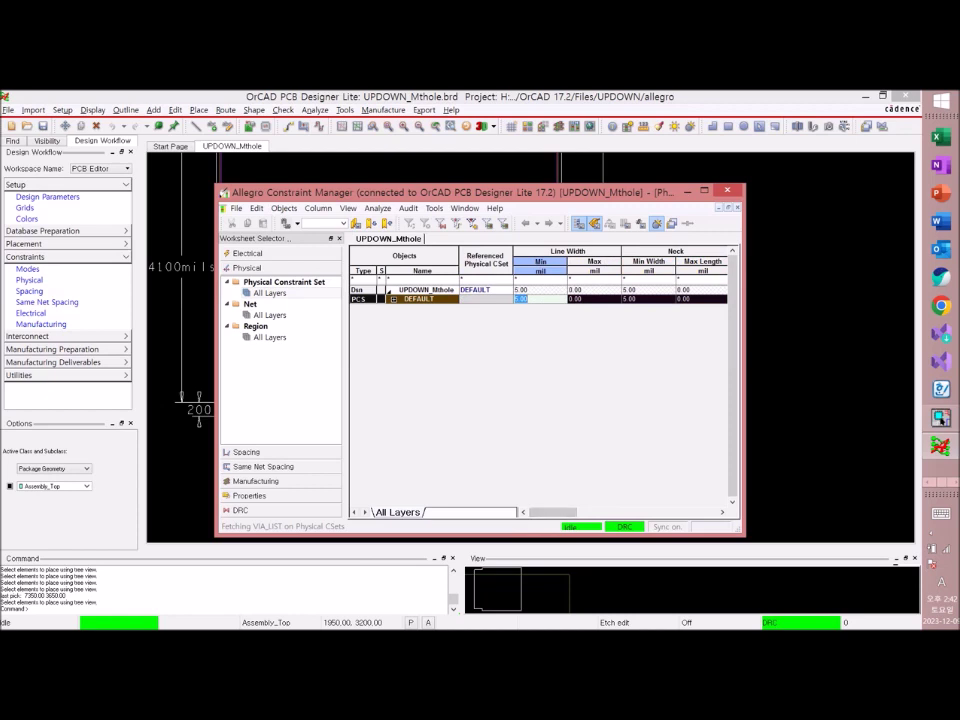
text(10)
key(Return)
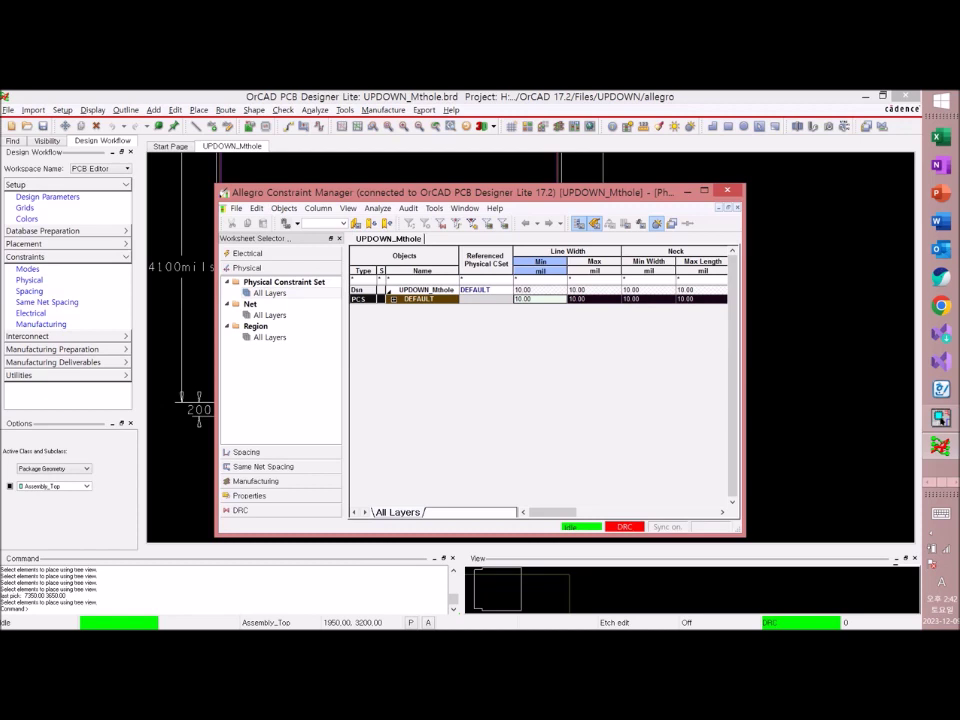
mouse_move(552, 512)
mouse_down()
mouse_move(694, 512)
mouse_move(550, 512)
mouse_up()
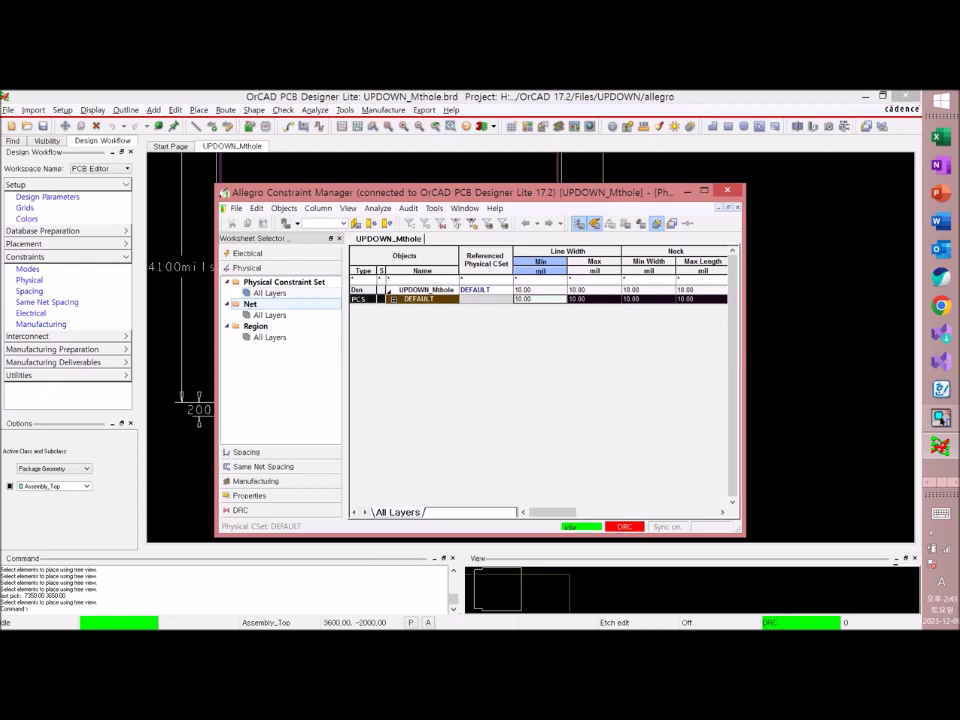
In the physical Net worksheet for all layers, set the +5V net's minimum line width to 40 mil
click(270, 315)
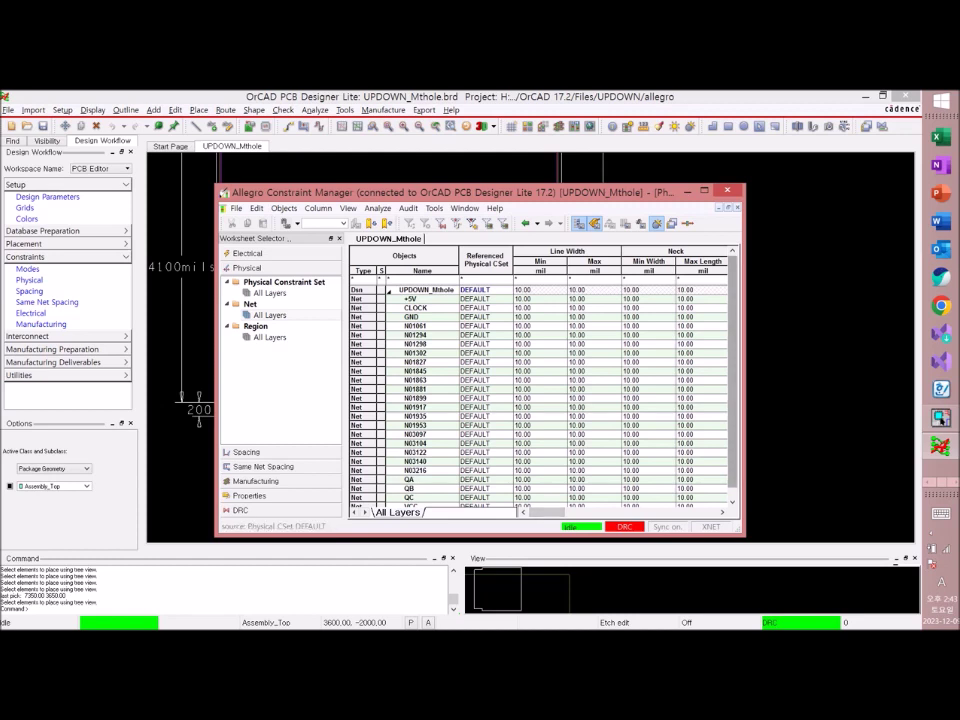
scroll(540, 395, down, 1)
scroll(398, 326, up, 1)
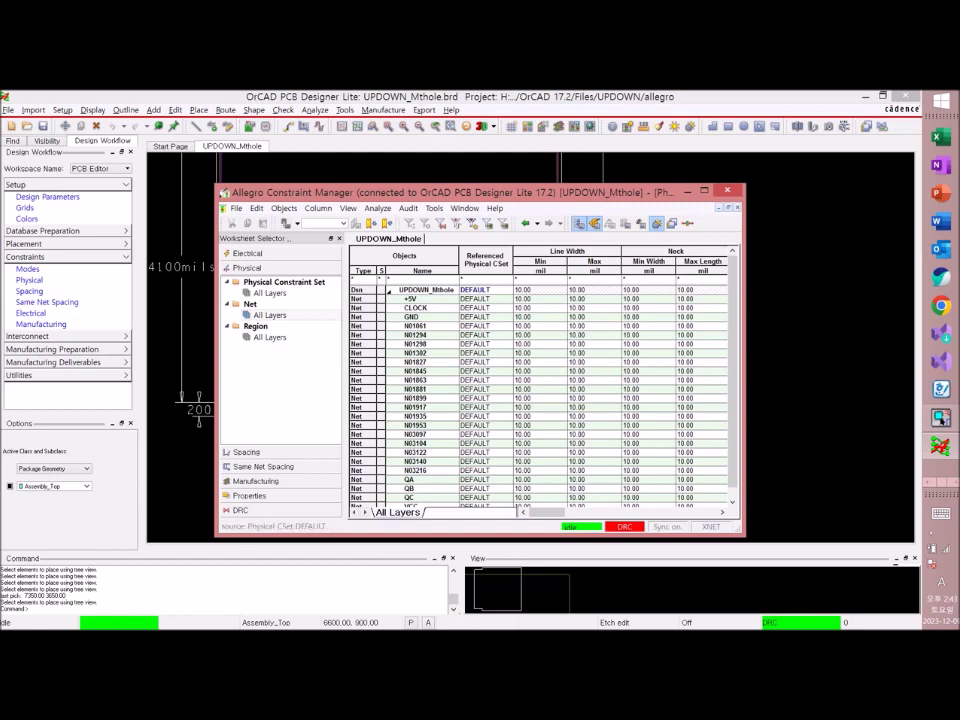
click(538, 299)
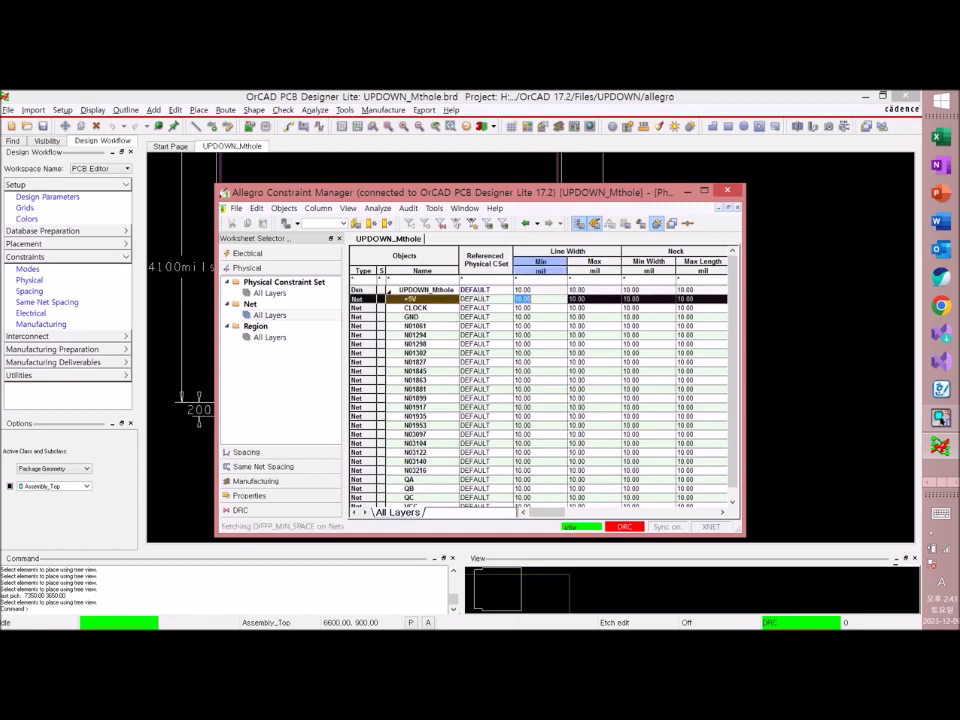
text(40)
key(Return)
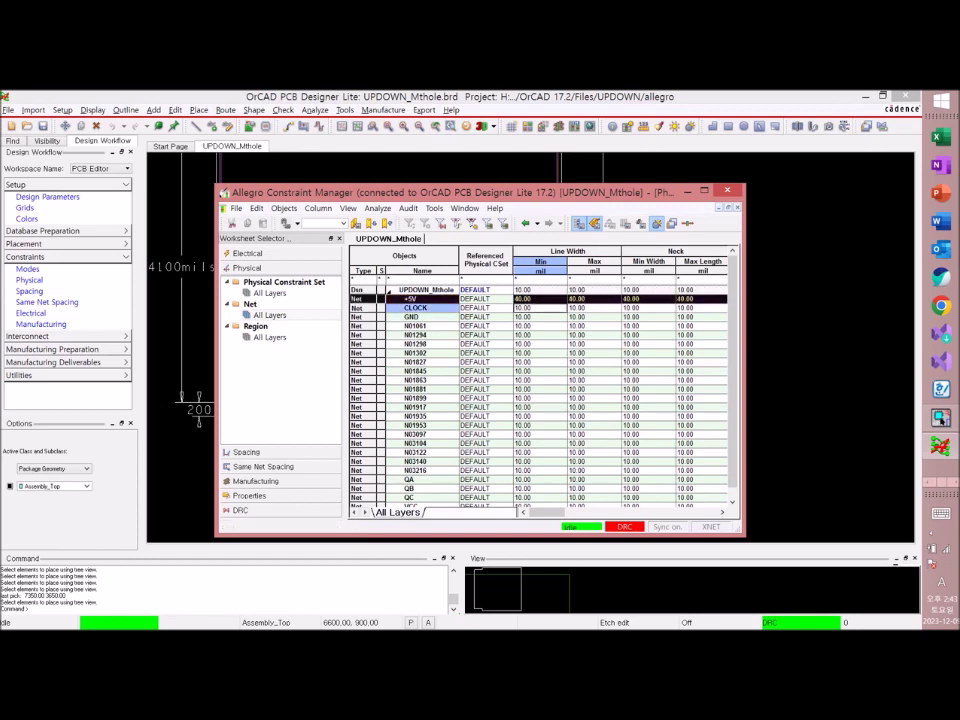
Enter 40 mil as the minimum line width for the GND net and the VCC net
click(538, 317)
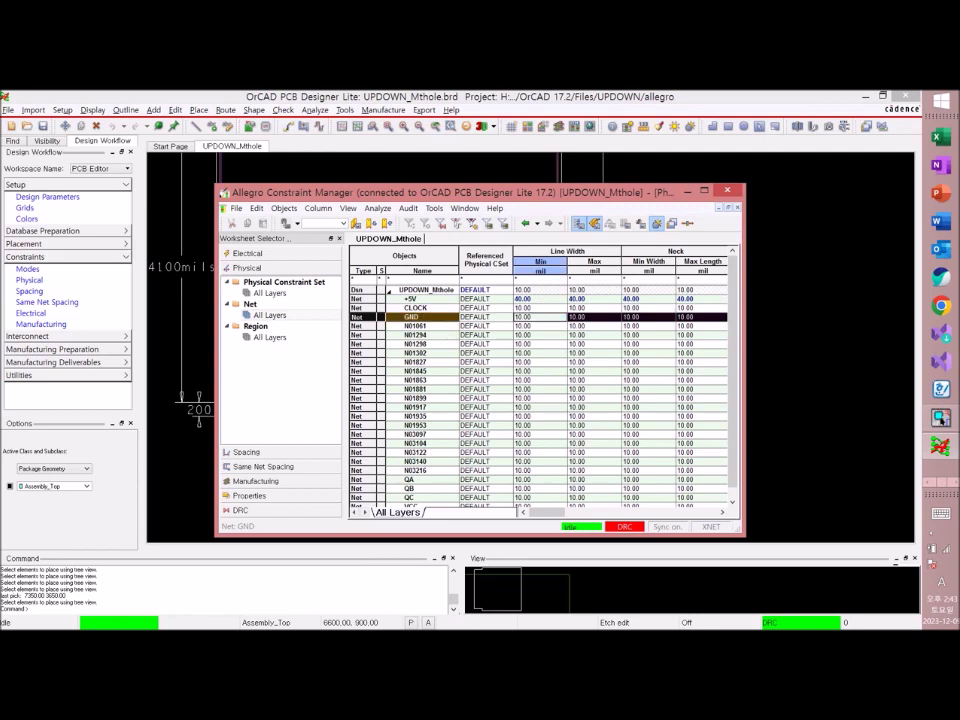
text(40)
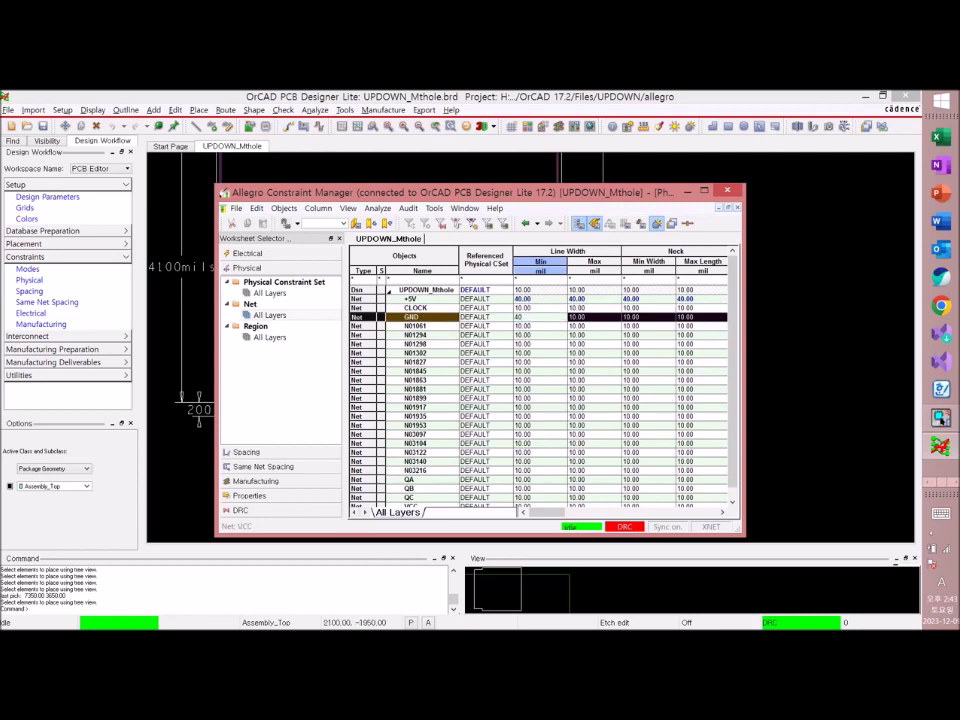
click(538, 505)
text(40)
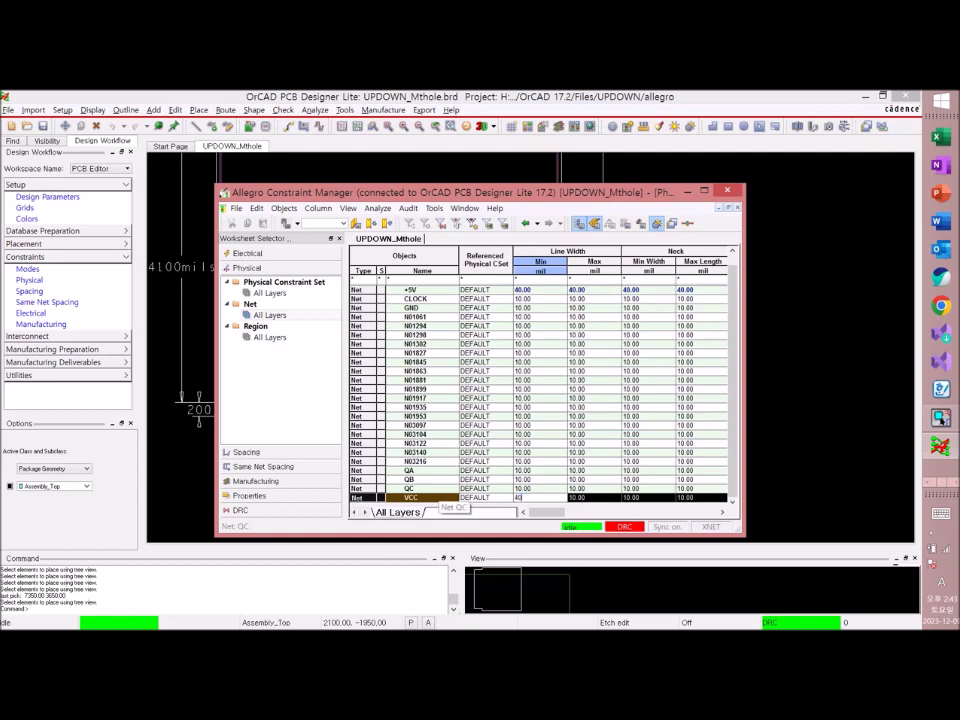
key(Return)
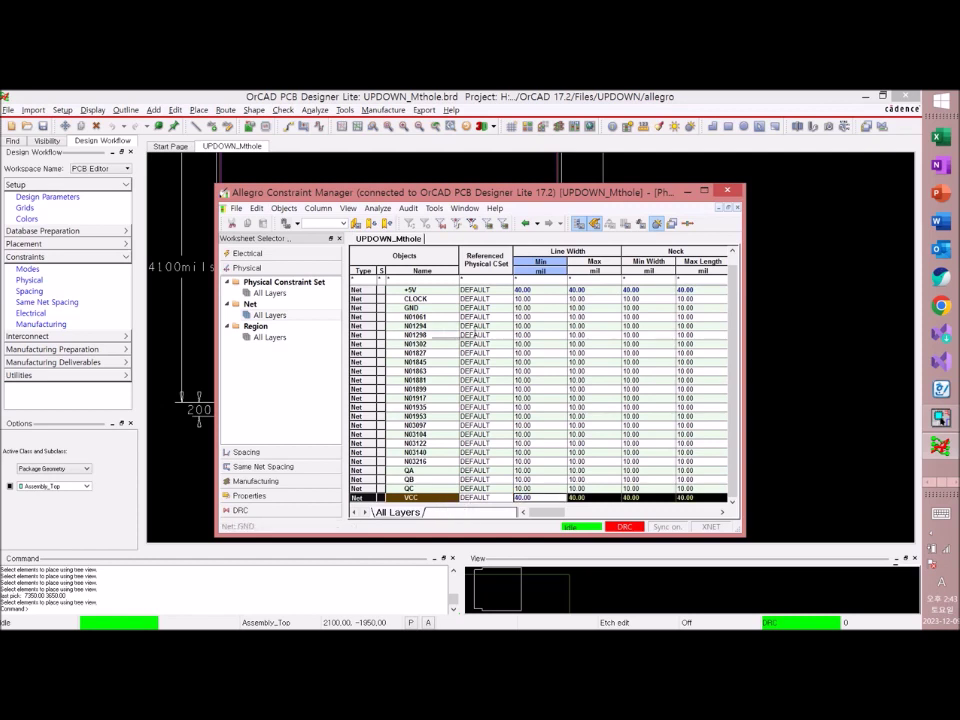
Switch to the Word guide and review its constraint-setting section up to item 4 on spacing constraints
click(524, 298)
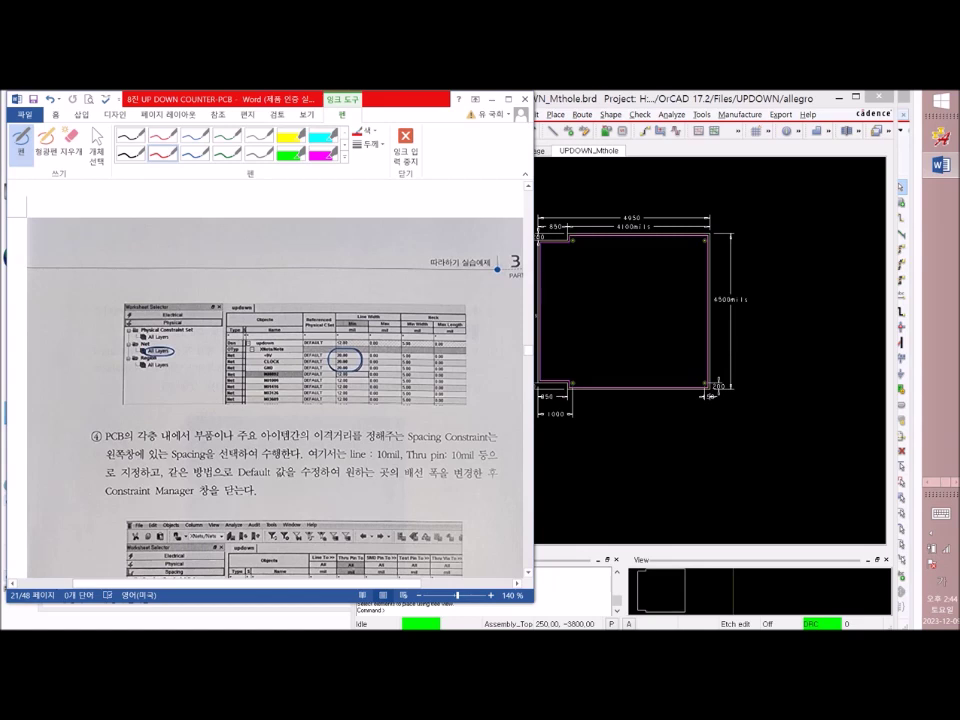
scroll(275, 400, up, 15)
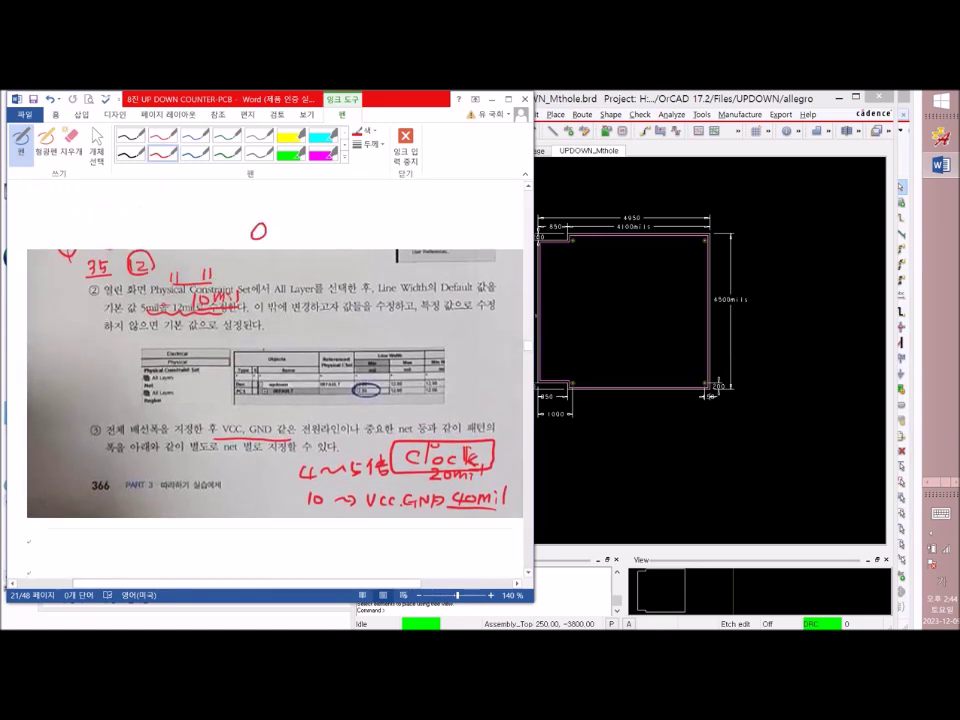
scroll(275, 380, up, 3)
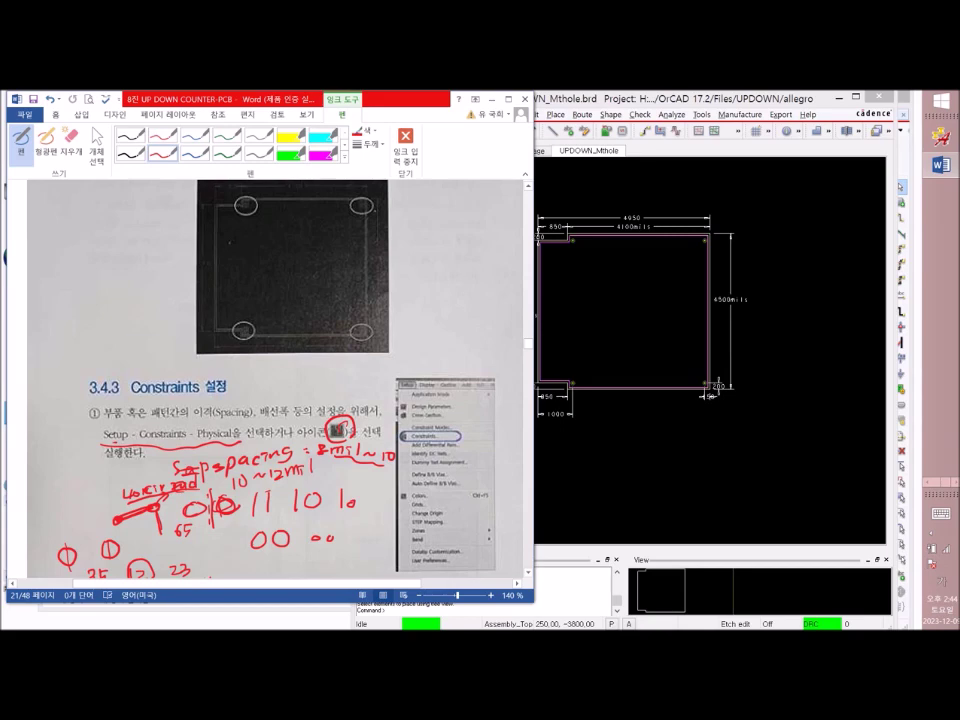
scroll(265, 380, down, 10)
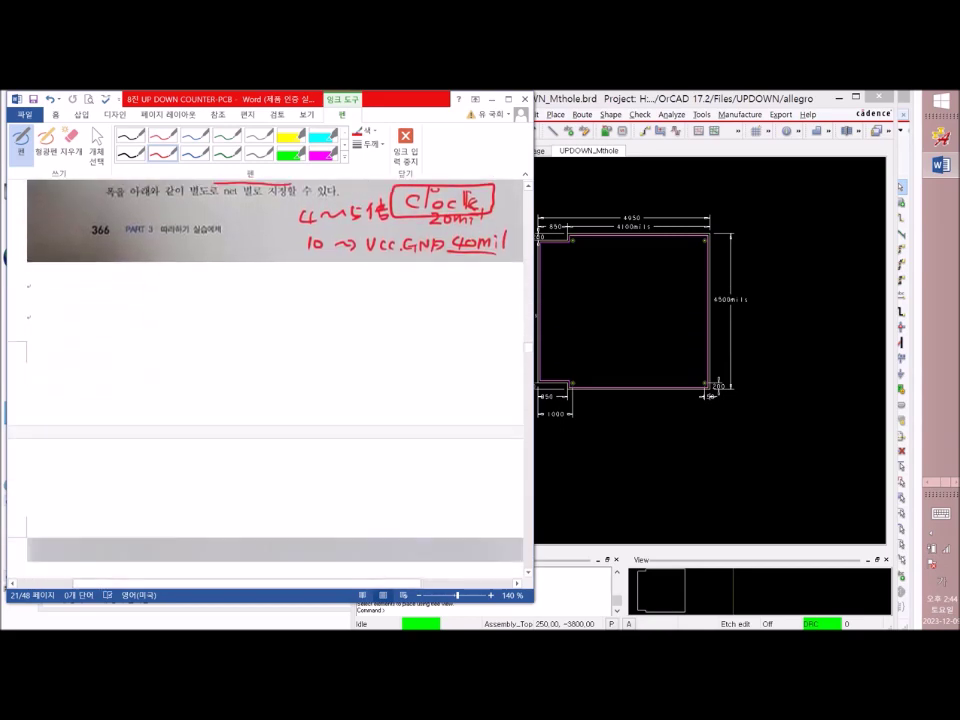
scroll(265, 380, down, 10)
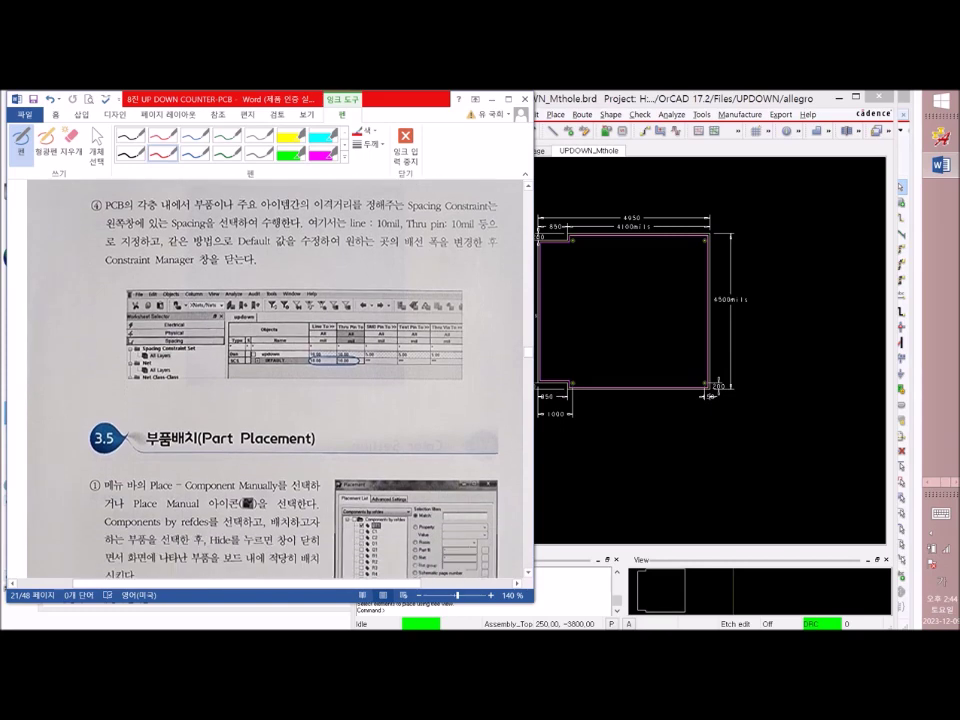
scroll(265, 380, up, 3)
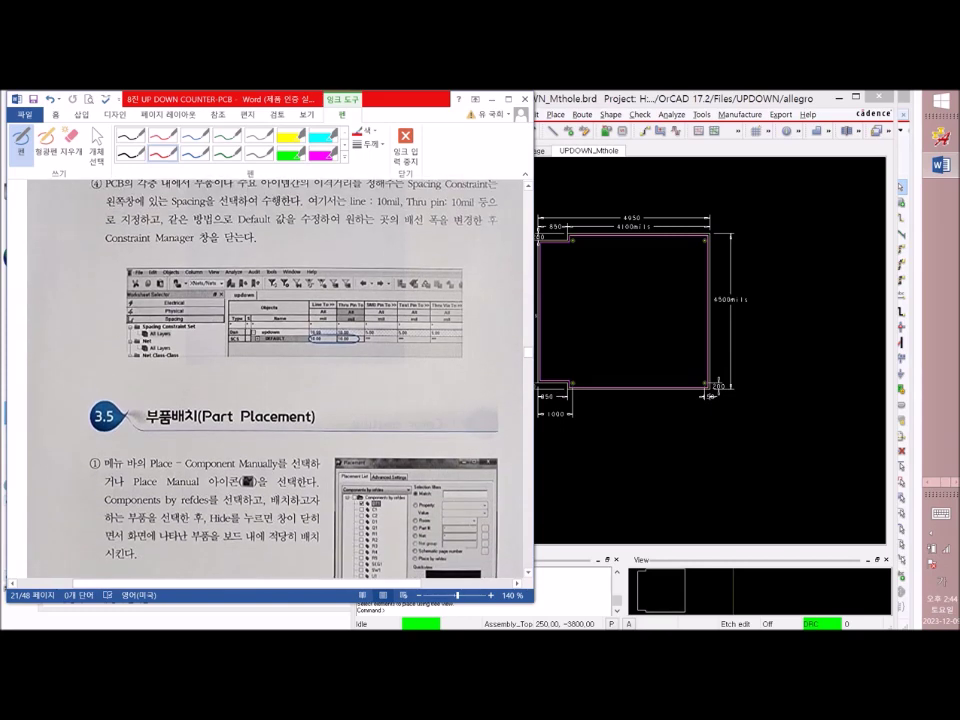
In the PCB editor, open the spacing constraints and set all spacing values of the DEFAULT spacing constraint set to 10 mil
click(559, 453)
click(559, 453)
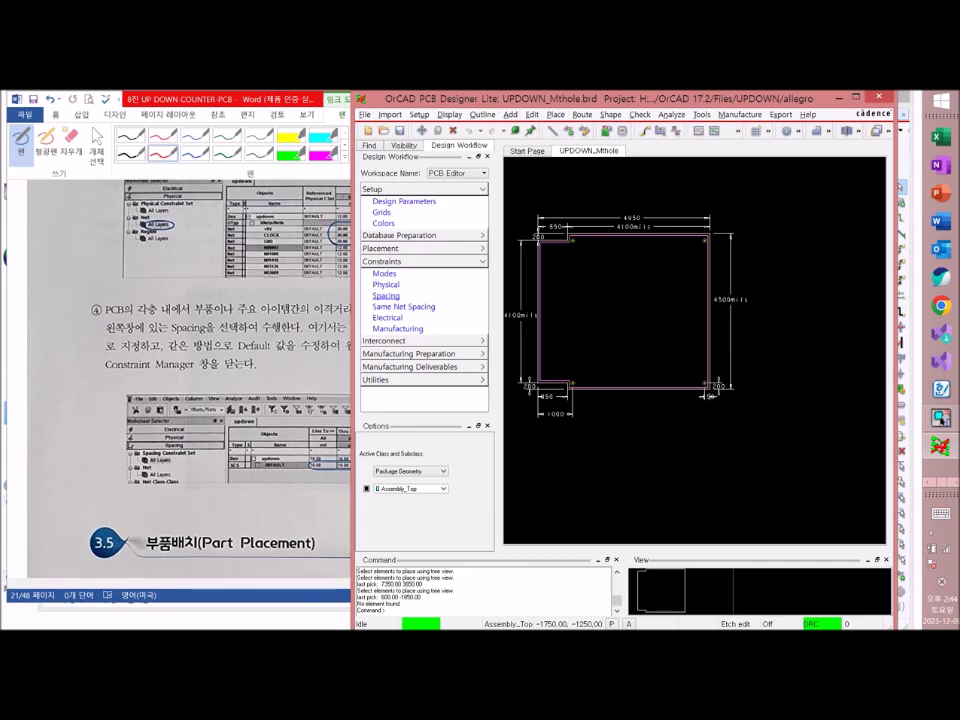
click(386, 296)
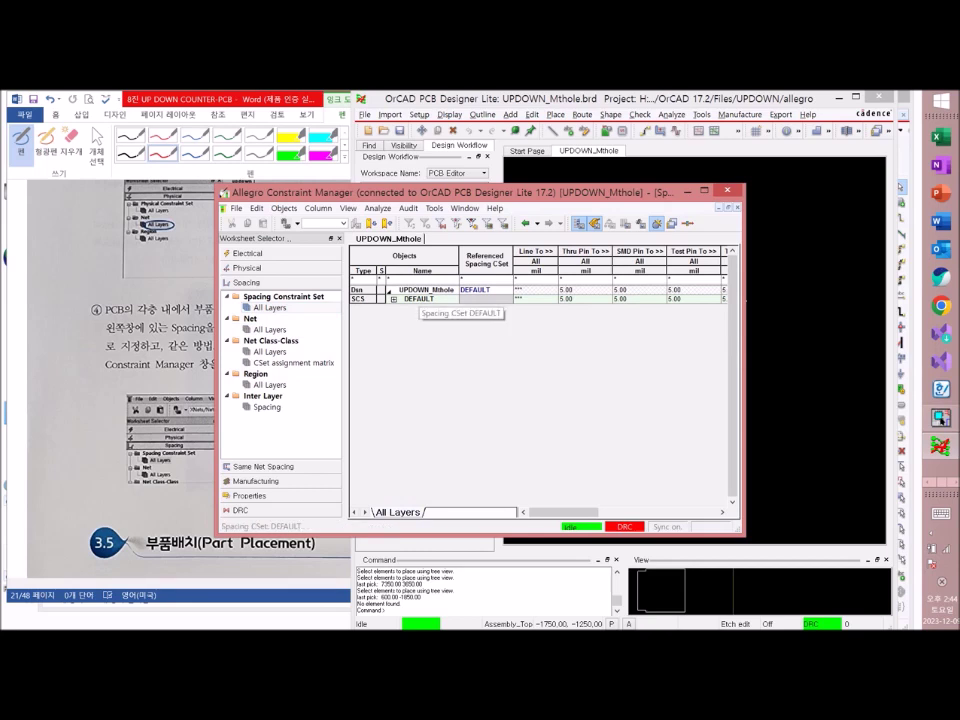
click(419, 299)
text(10)
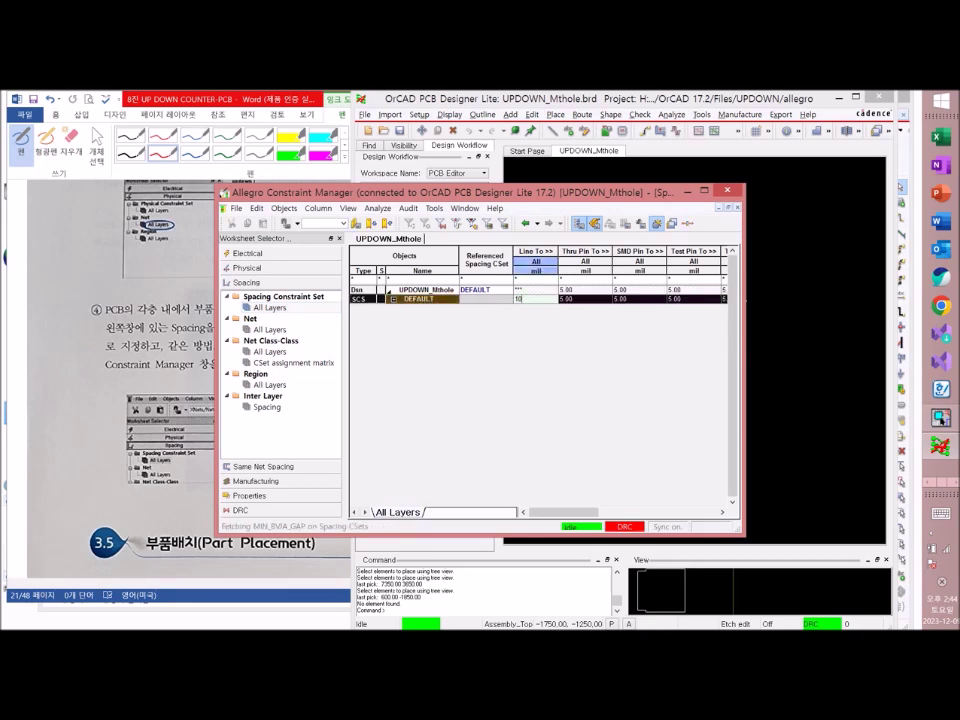
key(Return)
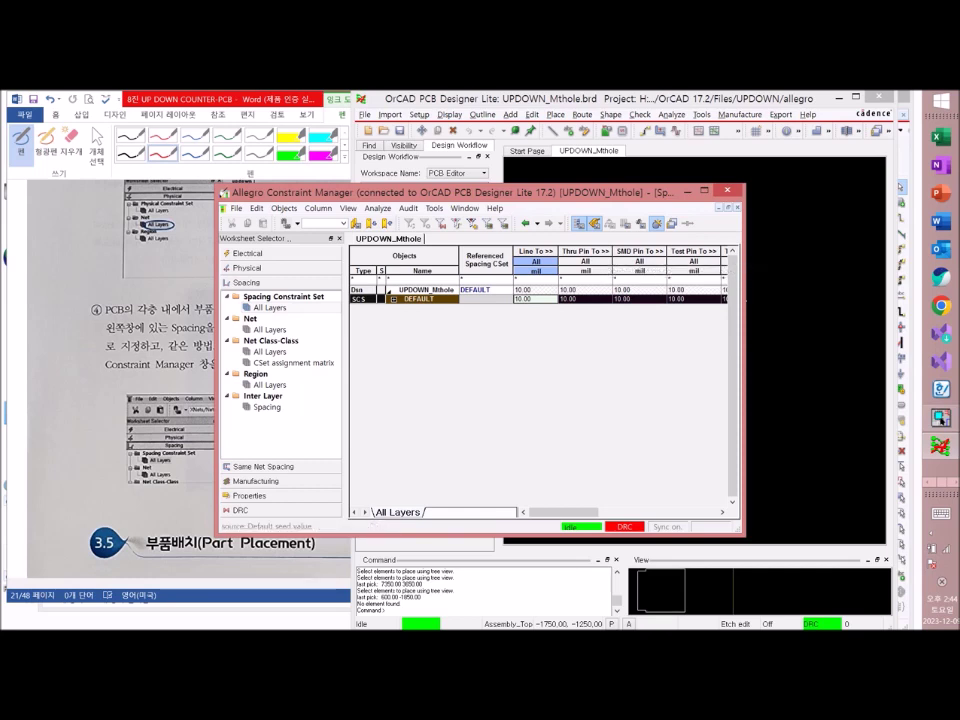
mouse_move(564, 512)
mouse_down()
mouse_move(587, 512)
mouse_move(570, 512)
mouse_up()
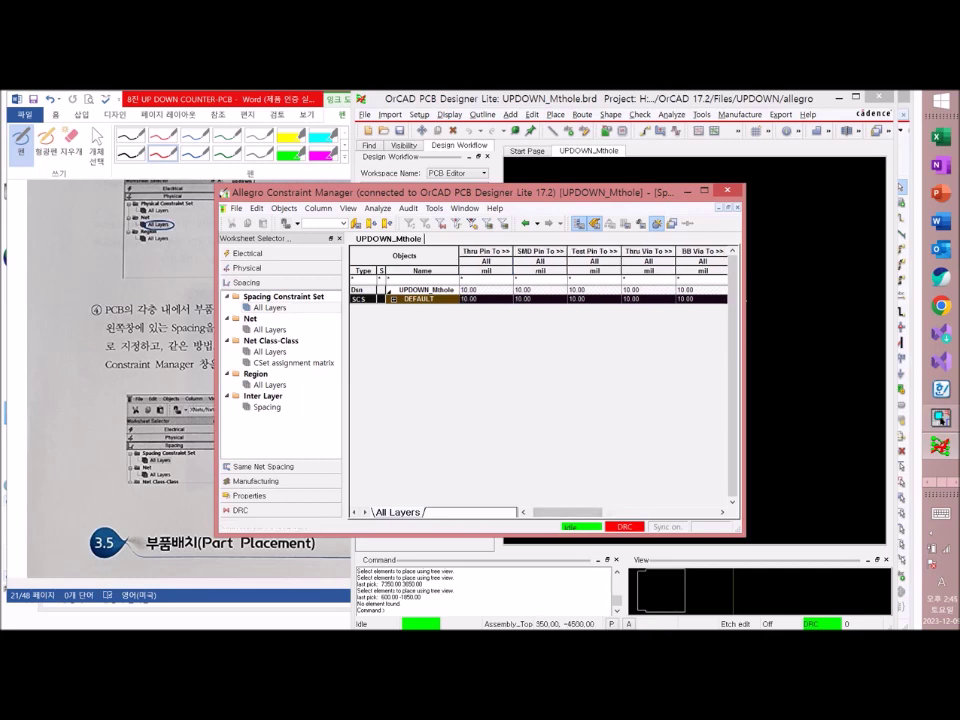
drag(570, 512, 563, 512)
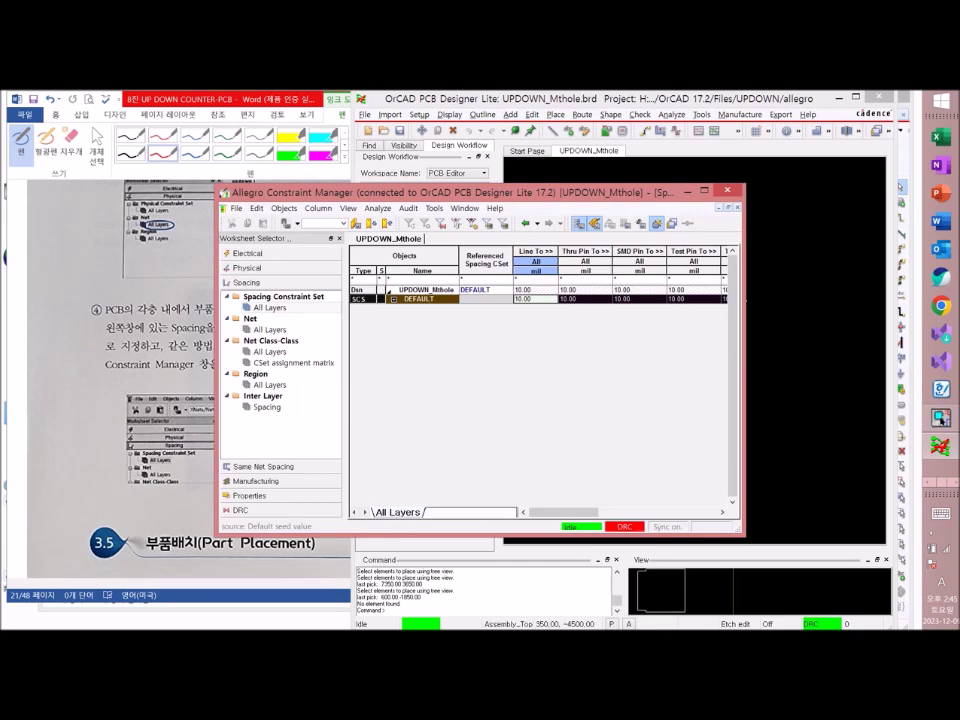
mouse_move(564, 512)
mouse_down()
mouse_move(683, 512)
mouse_move(569, 512)
mouse_up()
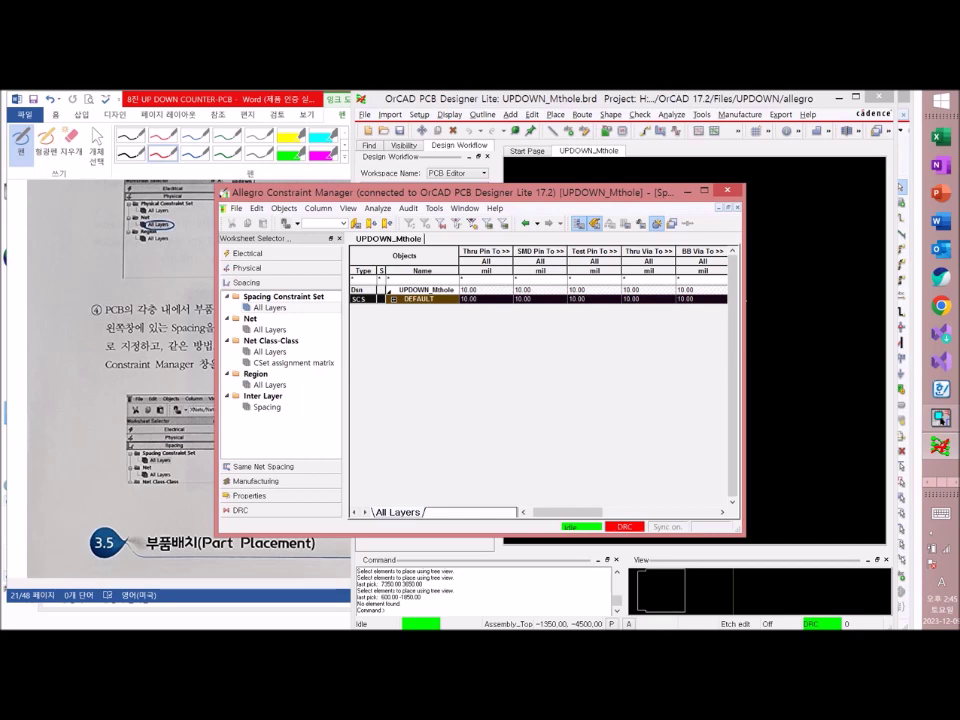
Move the Constraint Manager clear of the Word guide and sketch a crossed circle and small pad shapes in red ink beside item 4
click(264, 467)
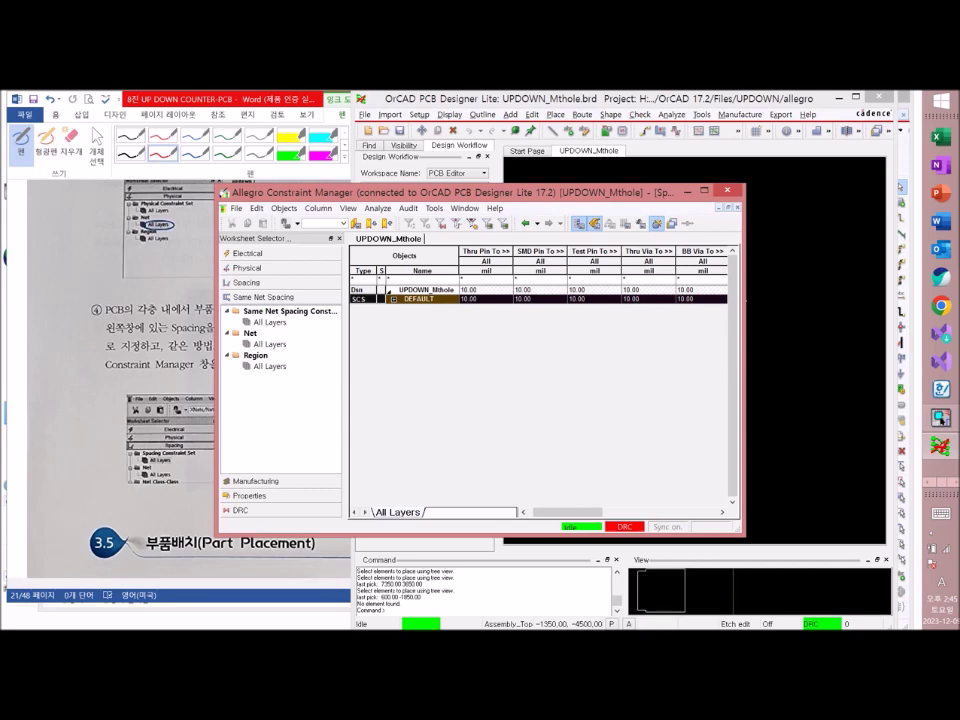
drag(400, 191, 561, 195)
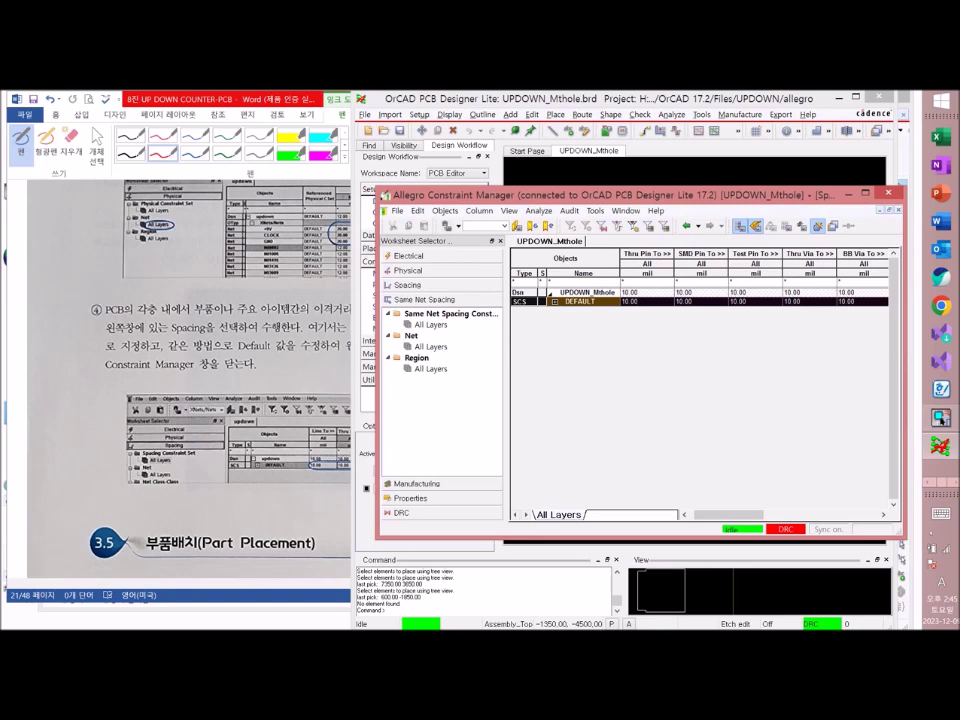
click(60, 378)
mouse_move(50, 380)
mouse_down()
mouse_move(65, 378)
mouse_move(48, 384)
mouse_move(55, 375)
mouse_up()
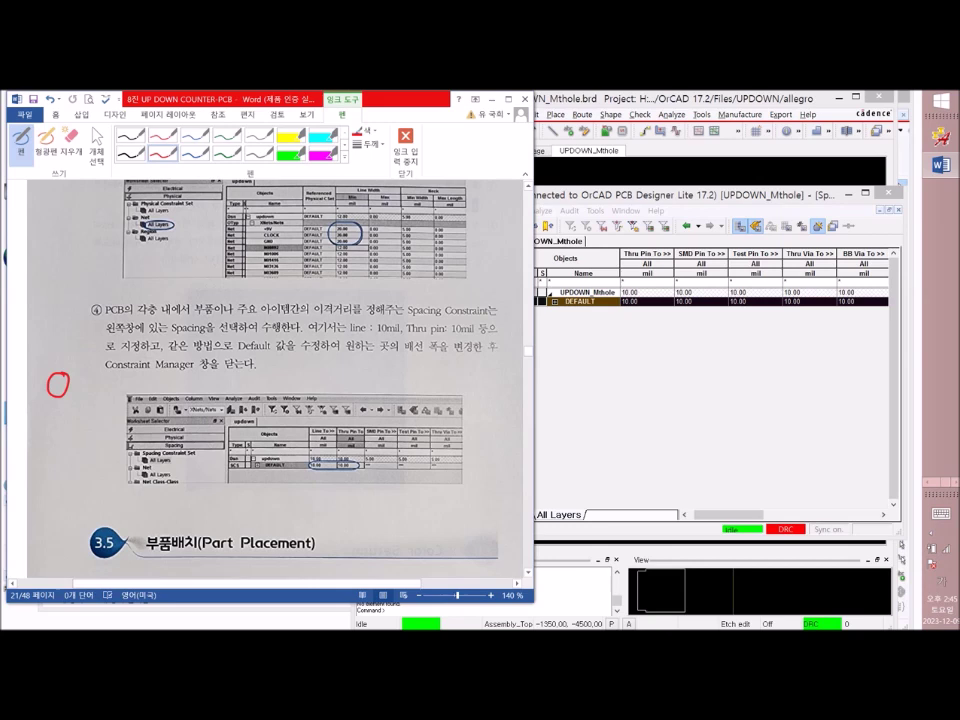
mouse_move(63, 354)
mouse_down()
mouse_move(48, 392)
mouse_move(62, 390)
mouse_move(52, 396)
mouse_up()
mouse_move(60, 402)
mouse_down()
mouse_move(57, 410)
mouse_move(73, 372)
mouse_up()
mouse_move(49, 422)
mouse_down()
mouse_move(61, 420)
mouse_move(50, 446)
mouse_move(82, 435)
mouse_move(70, 440)
mouse_move(70, 460)
mouse_move(58, 457)
mouse_up()
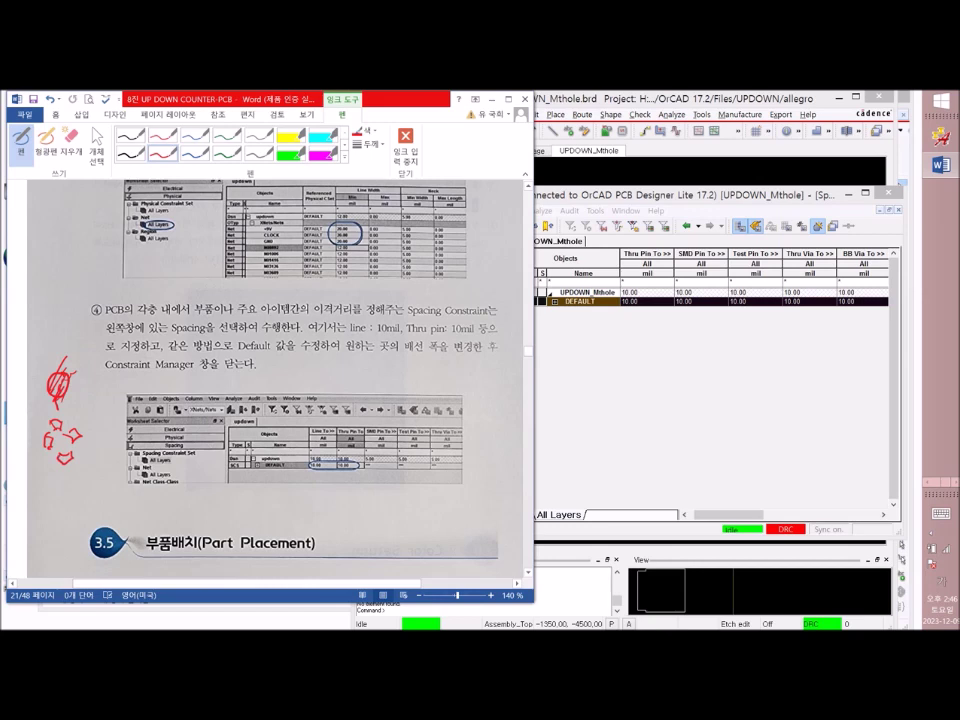
mouse_move(62, 469)
mouse_down()
mouse_move(68, 490)
mouse_move(79, 468)
mouse_up()
mouse_move(72, 482)
mouse_down()
mouse_move(80, 473)
mouse_move(83, 499)
mouse_up()
drag(83, 461, 101, 486)
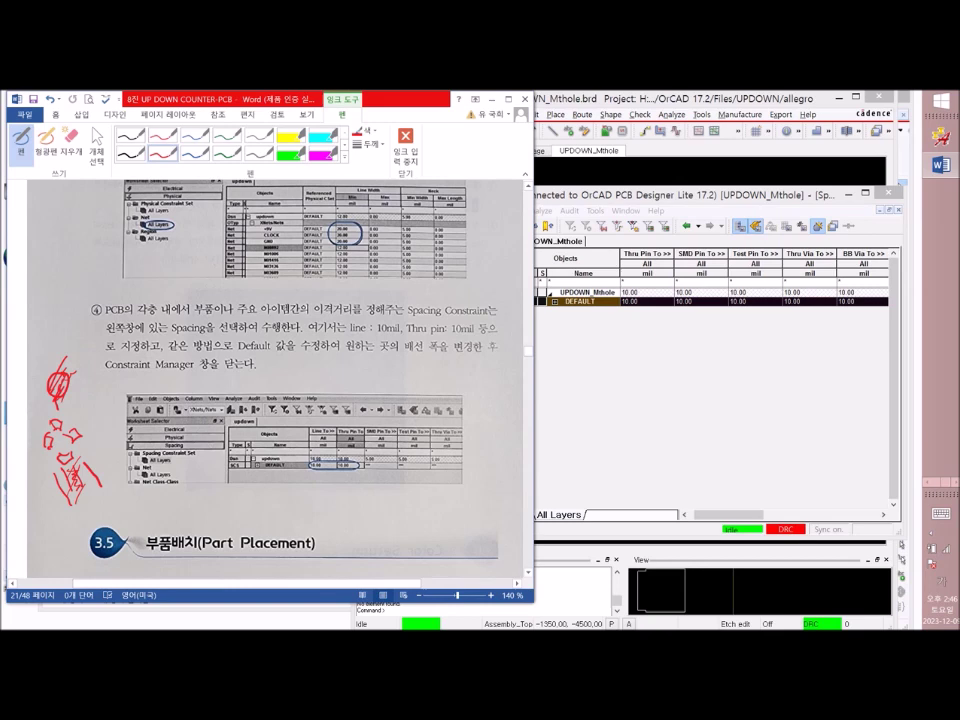
Return to the Constraint Manager and set the DEFAULT same net spacing constraint set to 10 mil for all layers
click(930, 482)
click(941, 420)
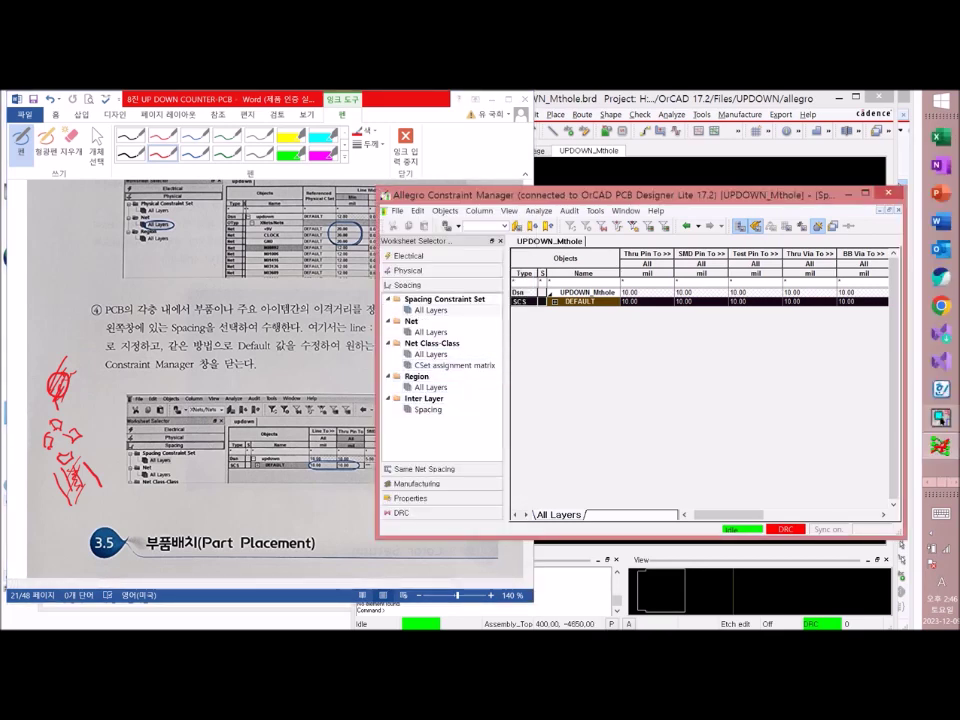
click(424, 469)
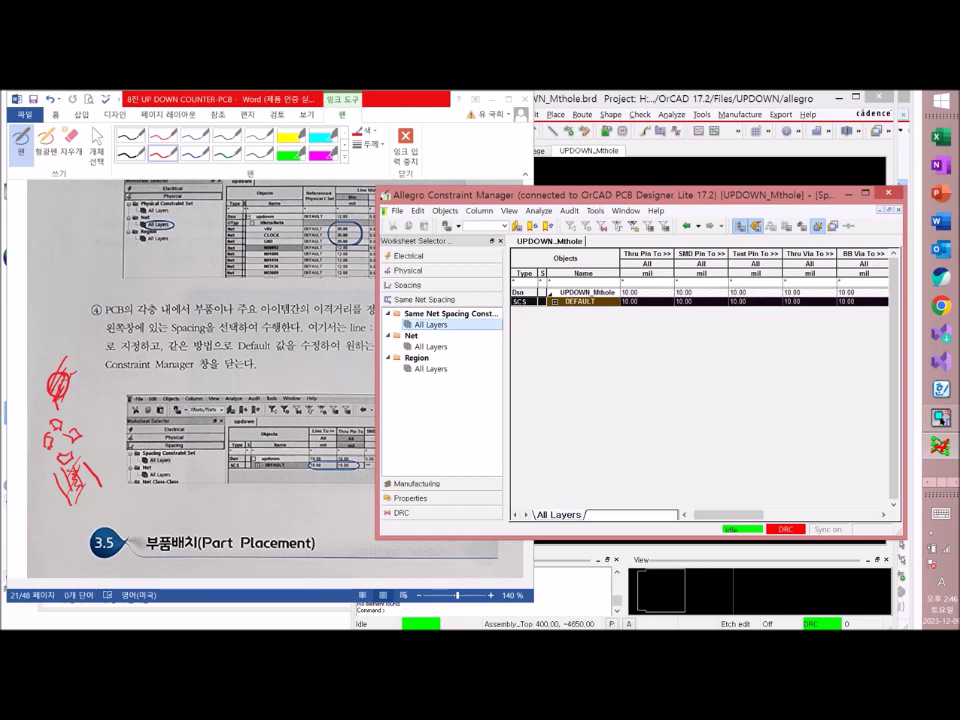
click(430, 324)
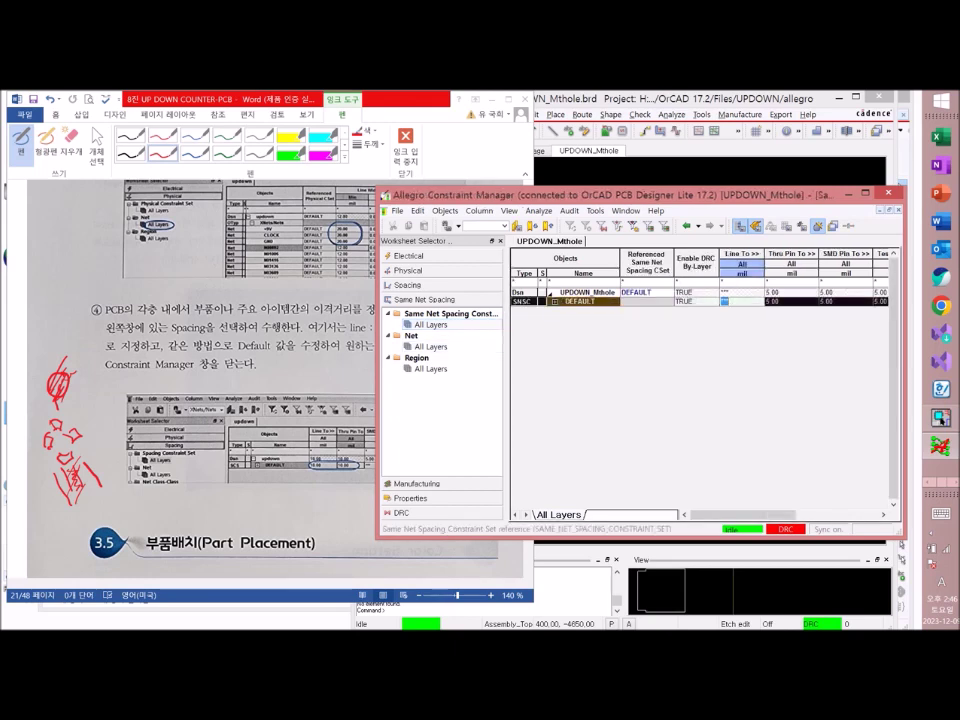
text(10)
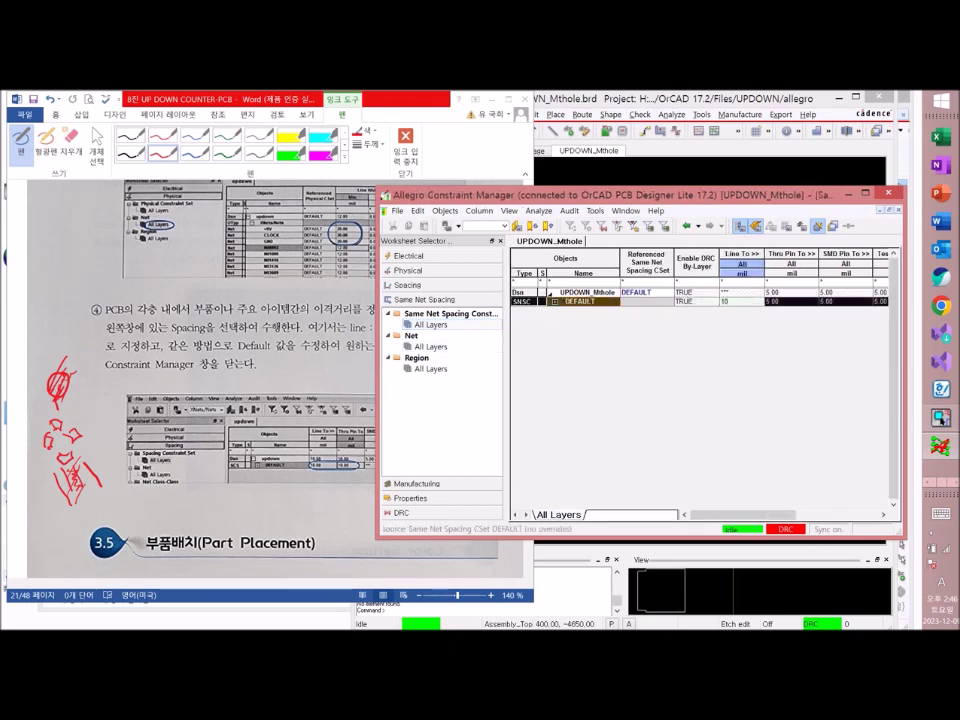
key(Return)
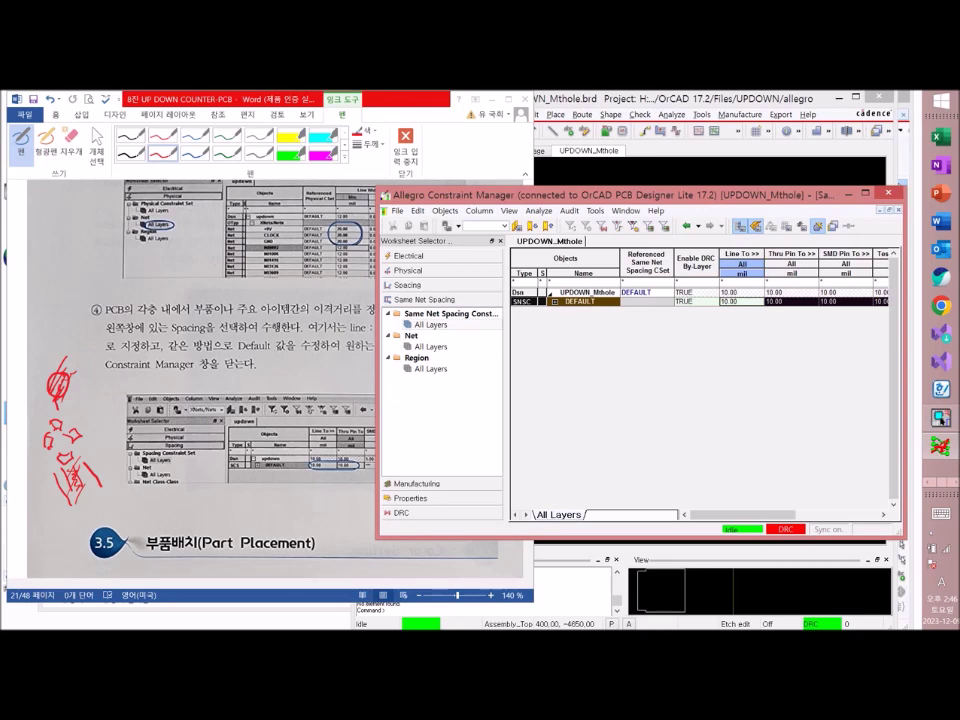
In the spacing Net worksheet for all layers, set the +5V net's spacing to 20 mil
click(407, 285)
click(431, 332)
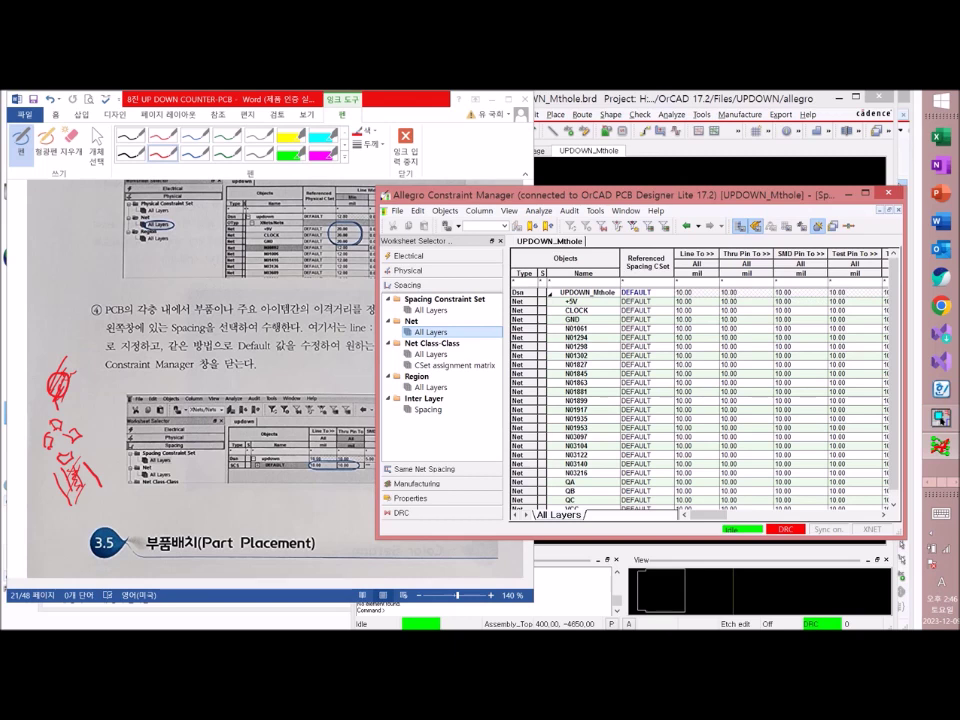
click(583, 301)
click(685, 301)
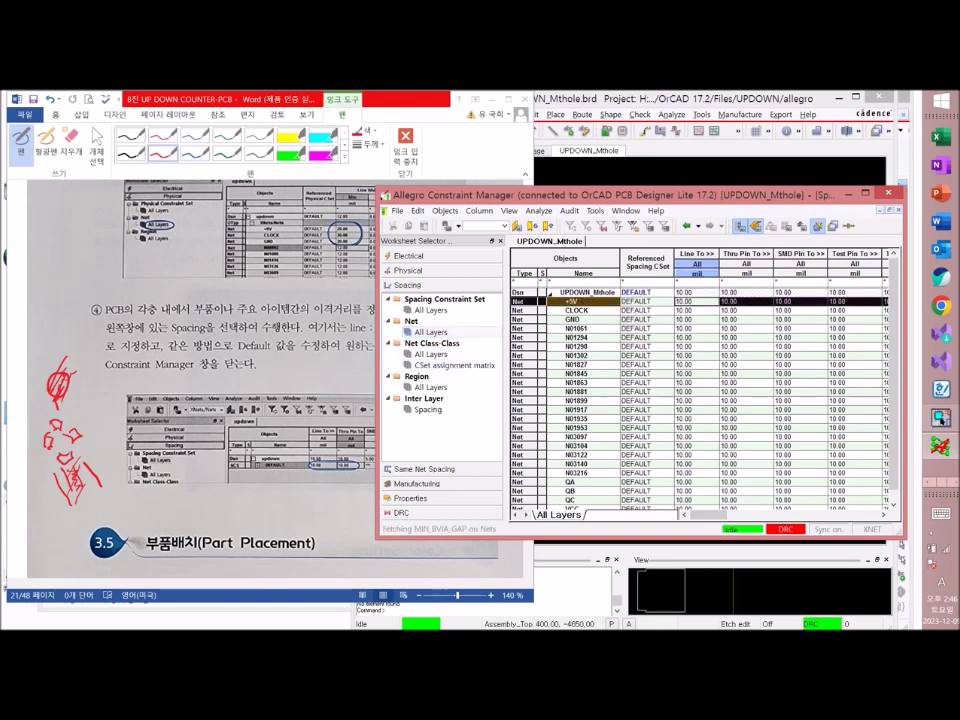
text(20)
key(Return)
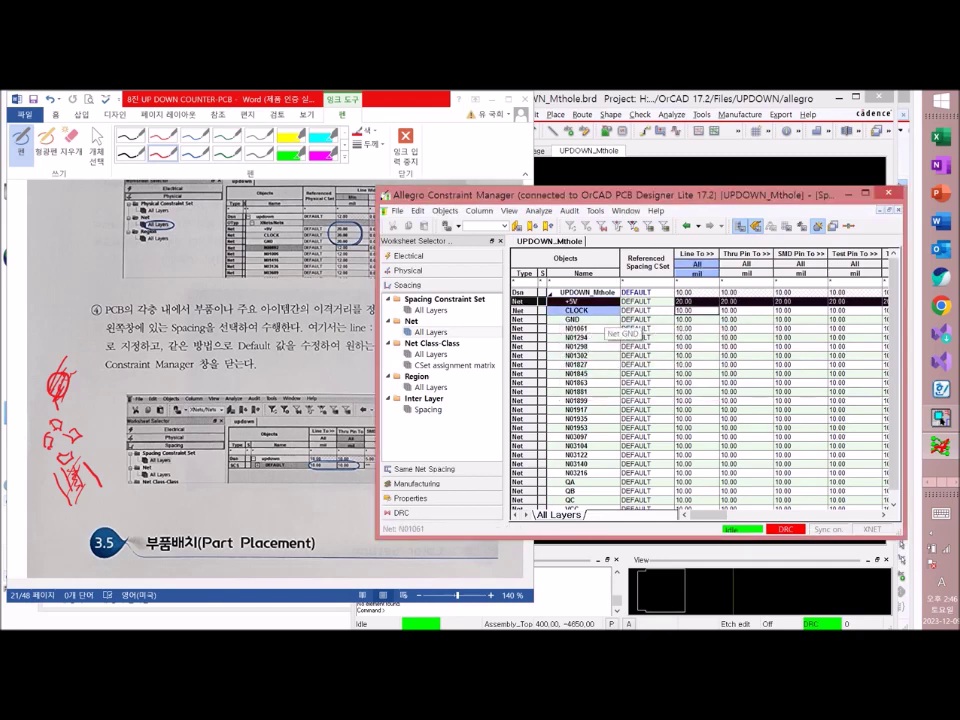
Set the spacing of the GND and VCC nets to 20 mil and close the Constraint Manager
click(575, 320)
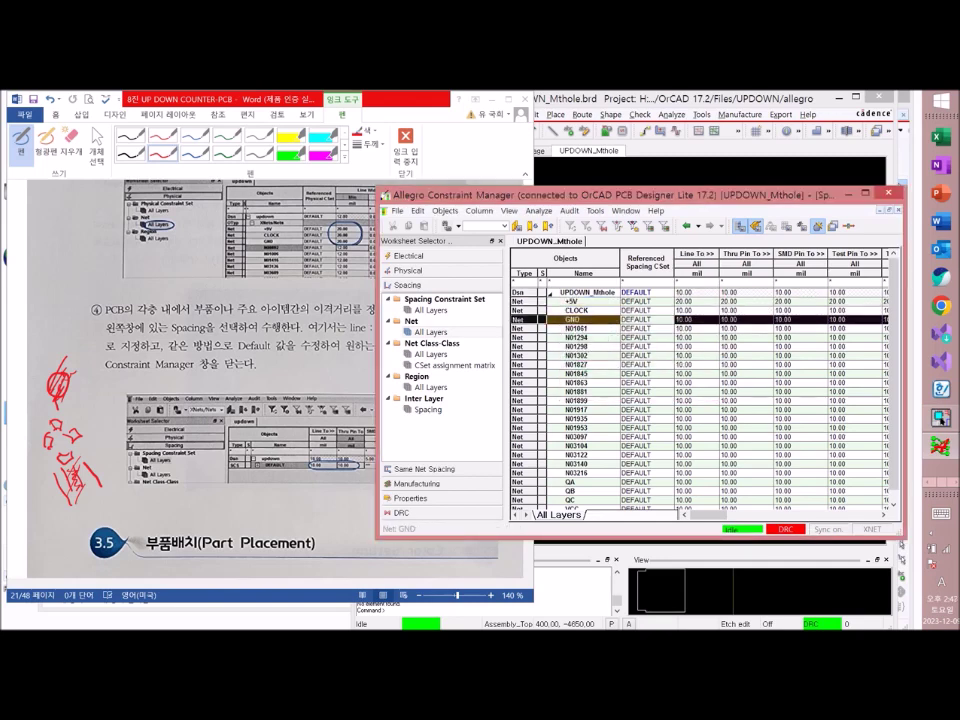
text(20)
key(Return)
scroll(695, 430, down, 1)
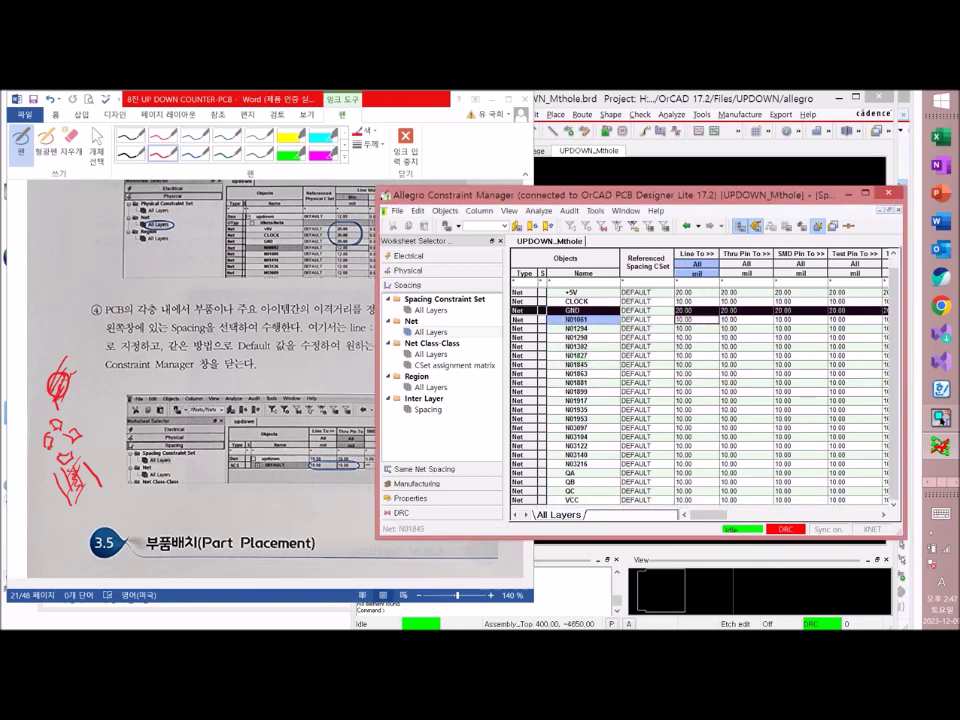
click(695, 500)
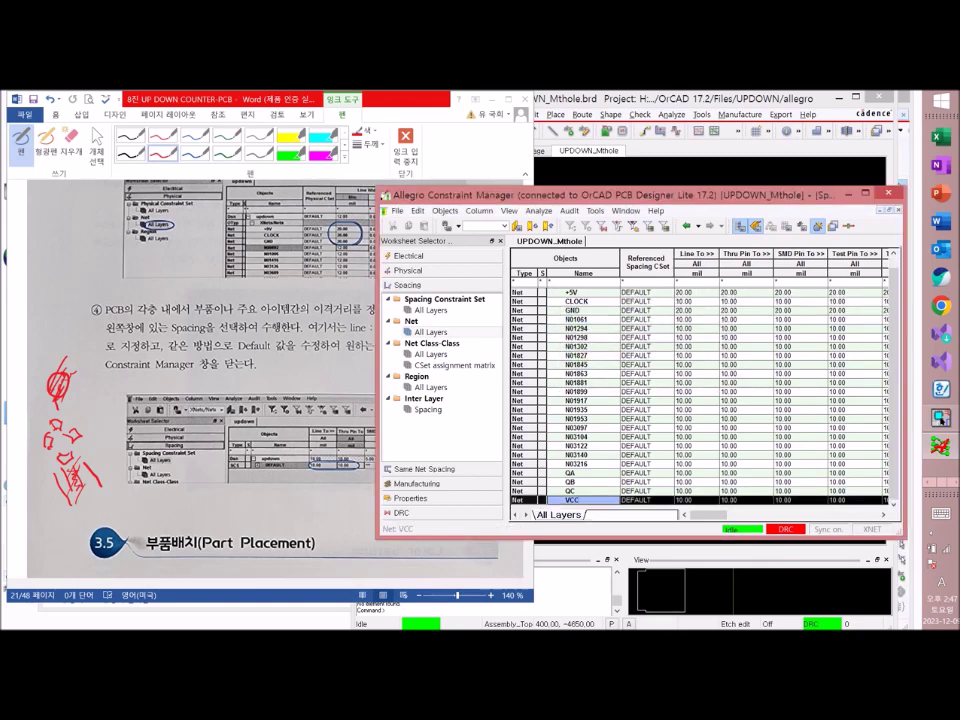
text(20)
key(Return)
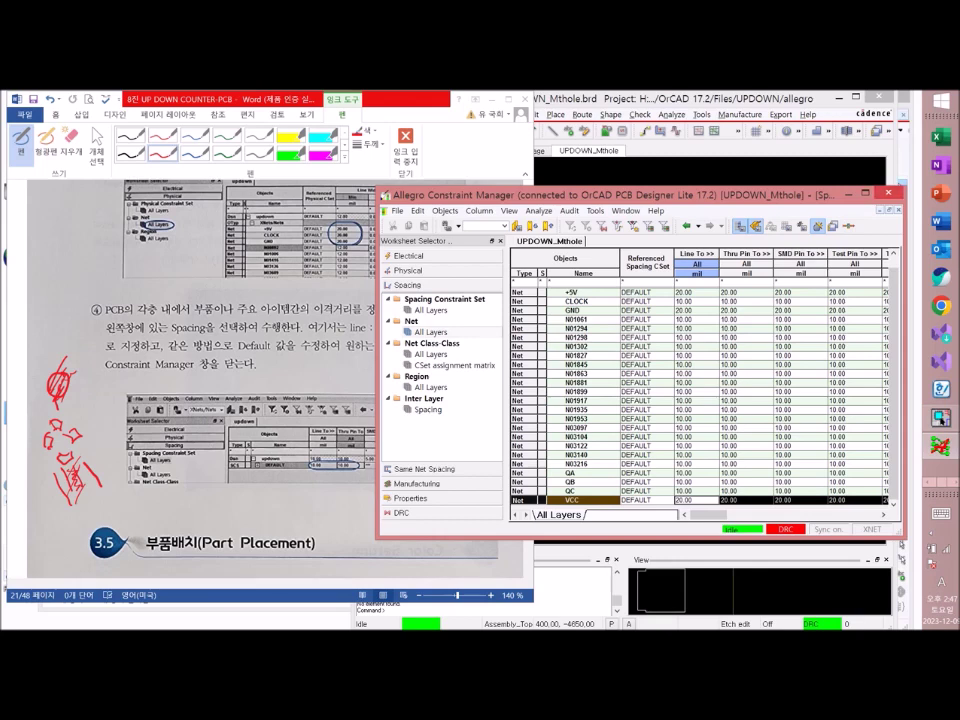
click(888, 193)
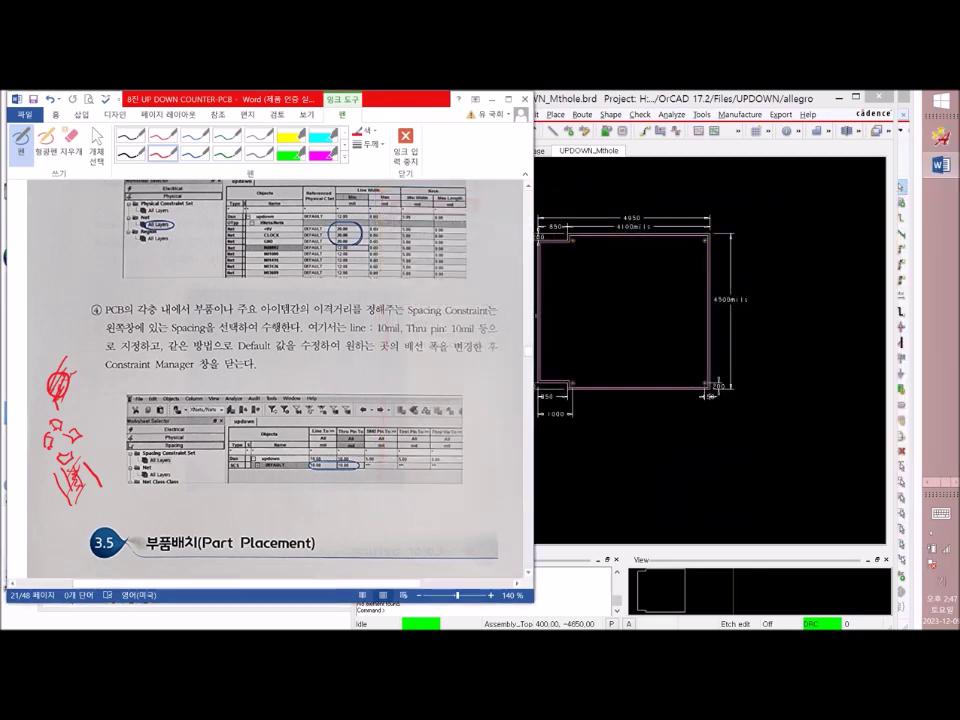
Read section 3.5, Part Placement, in the Word guide
scroll(270, 380, down, 4)
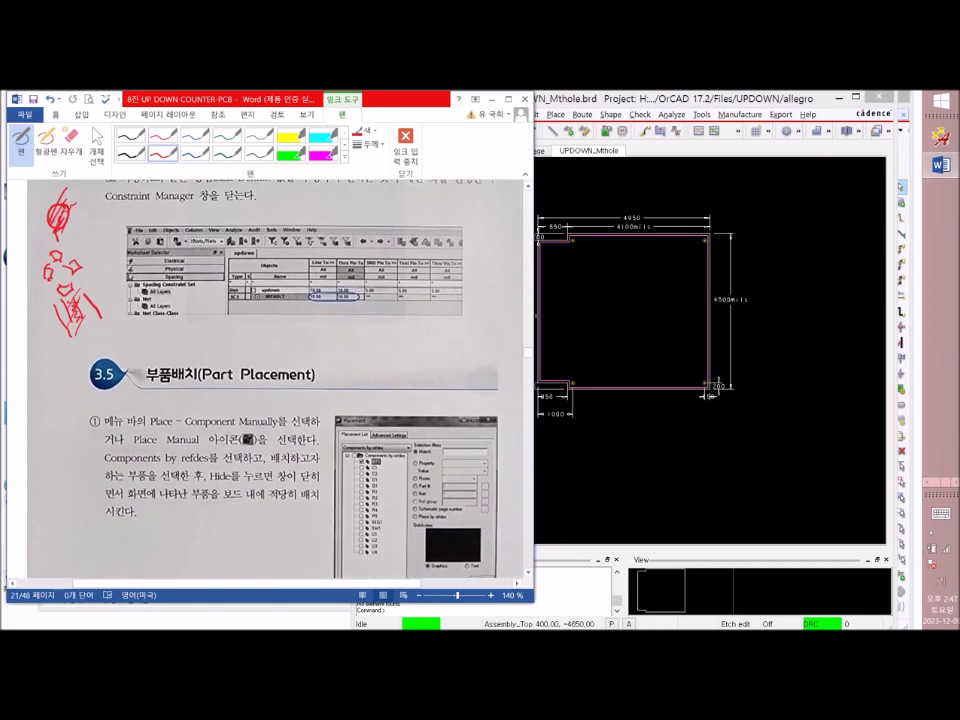
scroll(270, 380, down, 2)
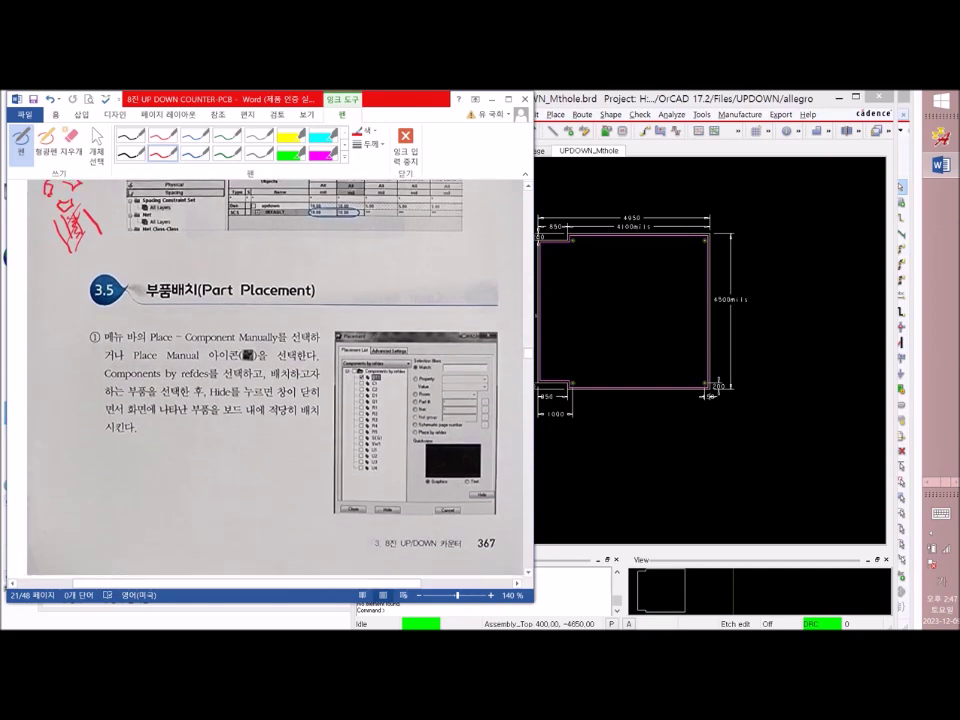
scroll(270, 380, down, 1)
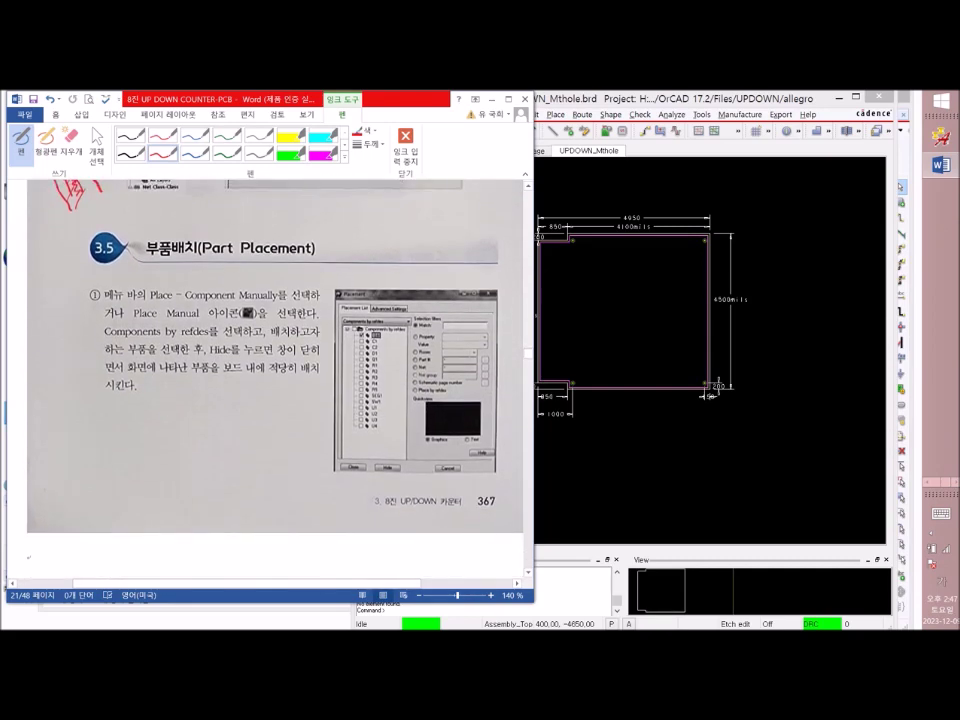
scroll(270, 380, down, 1)
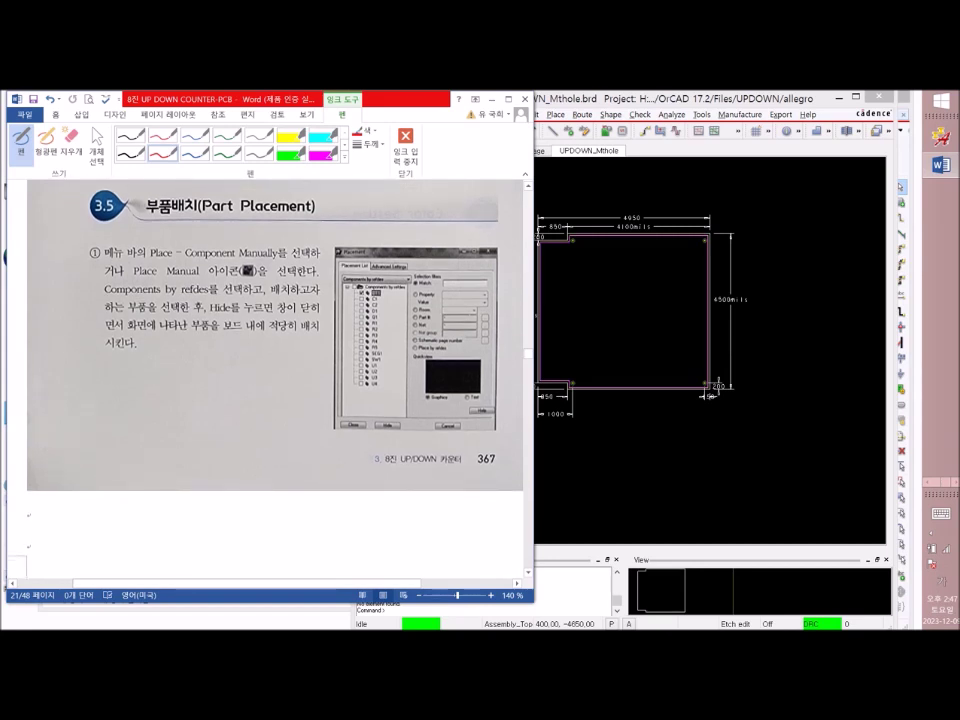
In the Word guide, underline "Place - Component Manually" and draw arrows from the component list in red ink
drag(148, 257, 262, 257)
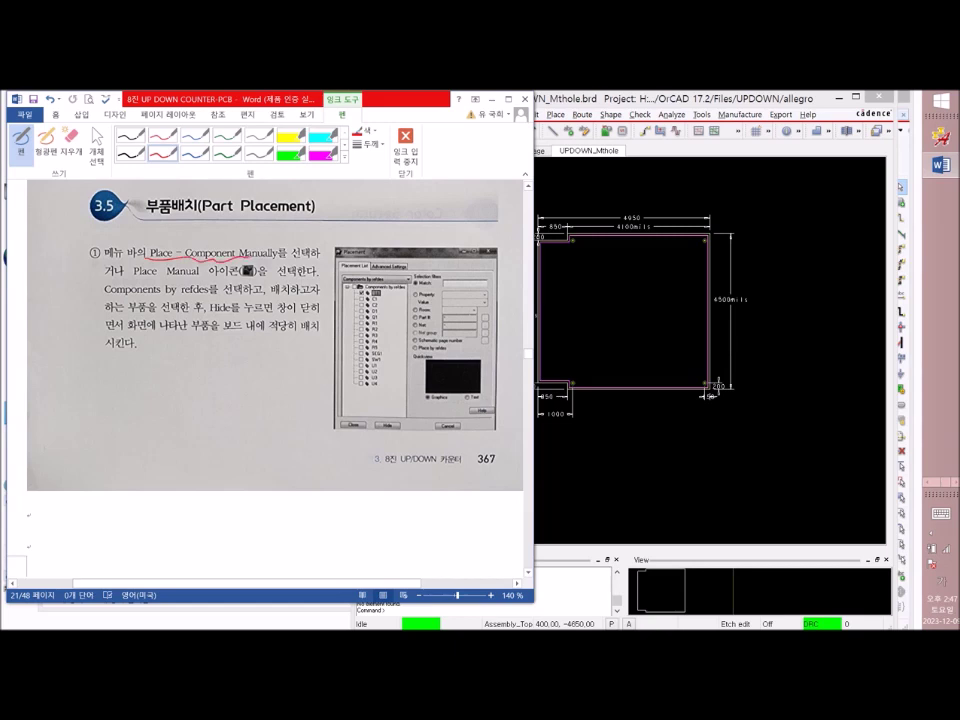
mouse_move(363, 299)
mouse_down()
mouse_move(312, 323)
mouse_move(305, 339)
mouse_move(314, 349)
mouse_up()
scroll(270, 330, down, 1)
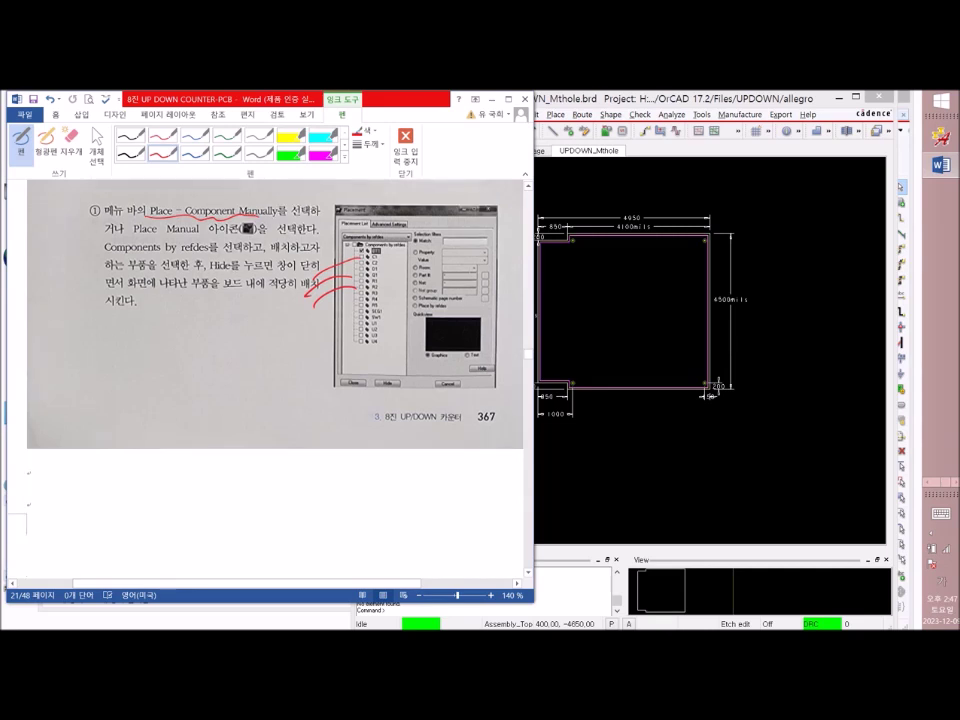
Handwrite the note "② 회로도 연관 배치" in red ink below the first placement instruction
drag(86, 328, 114, 334)
drag(109, 334, 119, 341)
drag(121, 327, 129, 339)
drag(126, 339, 147, 338)
drag(160, 325, 170, 331)
mouse_move(175, 322)
mouse_down()
mouse_move(176, 338)
mouse_move(186, 329)
mouse_up()
drag(180, 334, 209, 338)
drag(202, 333, 216, 337)
mouse_move(221, 328)
mouse_down()
mouse_move(221, 339)
mouse_move(231, 328)
mouse_up()
drag(225, 331, 225, 337)
drag(229, 333, 239, 340)
Handwrite the note "③ Quick place." in red ink below the second note
mouse_move(75, 372)
mouse_down()
mouse_move(79, 385)
mouse_move(71, 384)
mouse_move(92, 374)
mouse_move(133, 391)
mouse_move(169, 389)
mouse_up()
mouse_move(173, 375)
mouse_down()
mouse_move(172, 390)
mouse_move(200, 393)
mouse_up()
drag(199, 377, 212, 390)
drag(229, 381, 227, 390)
mouse_move(240, 378)
mouse_down()
mouse_move(236, 389)
mouse_move(258, 386)
mouse_up()
click(263, 388)
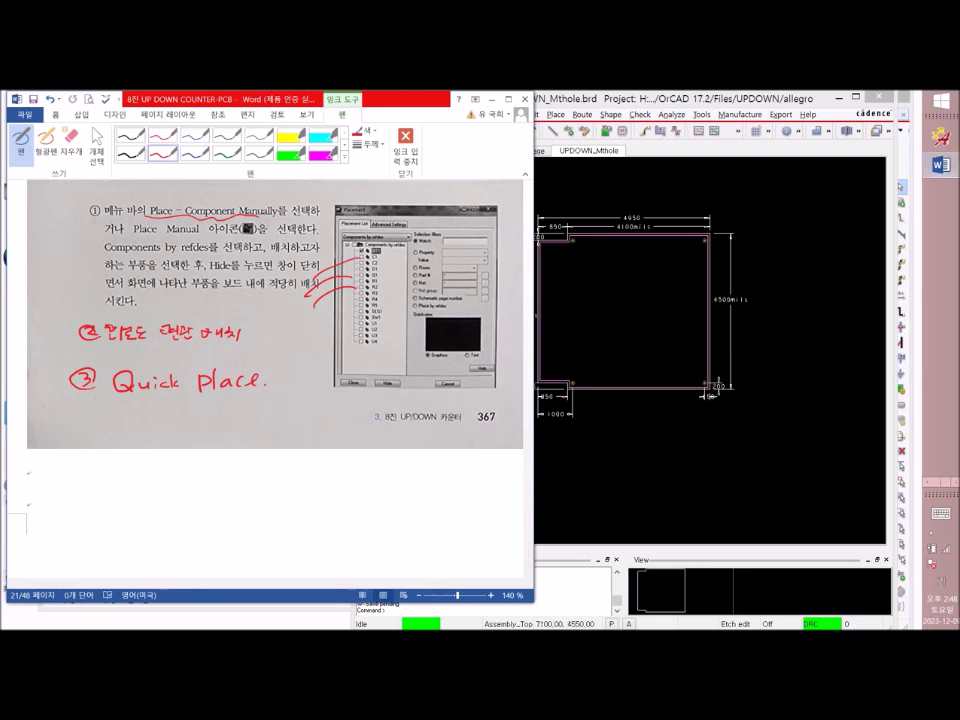
Switch to the PCB editor and try manually placing BT1 inside the board at (1000, 1250) from the refdes list
click(783, 228)
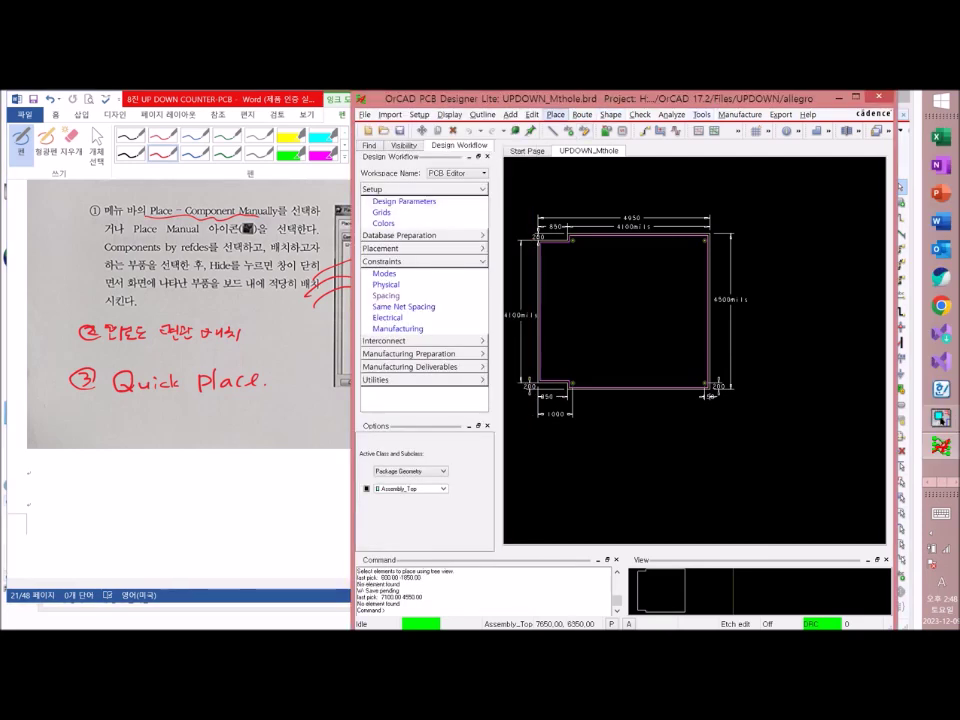
click(581, 114)
mouse_move(555, 114)
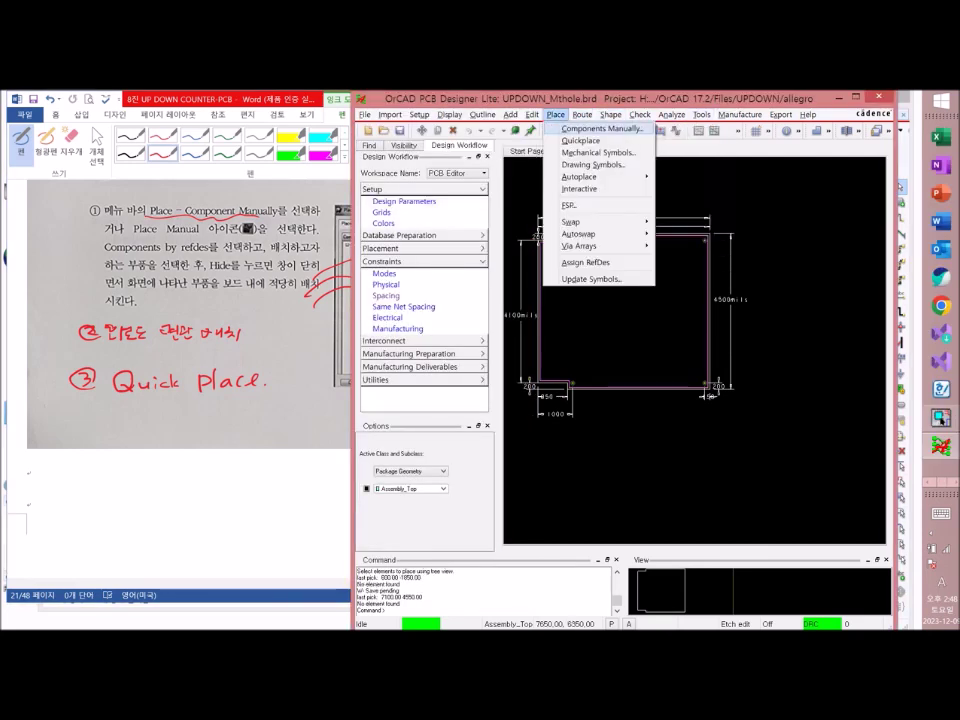
click(592, 129)
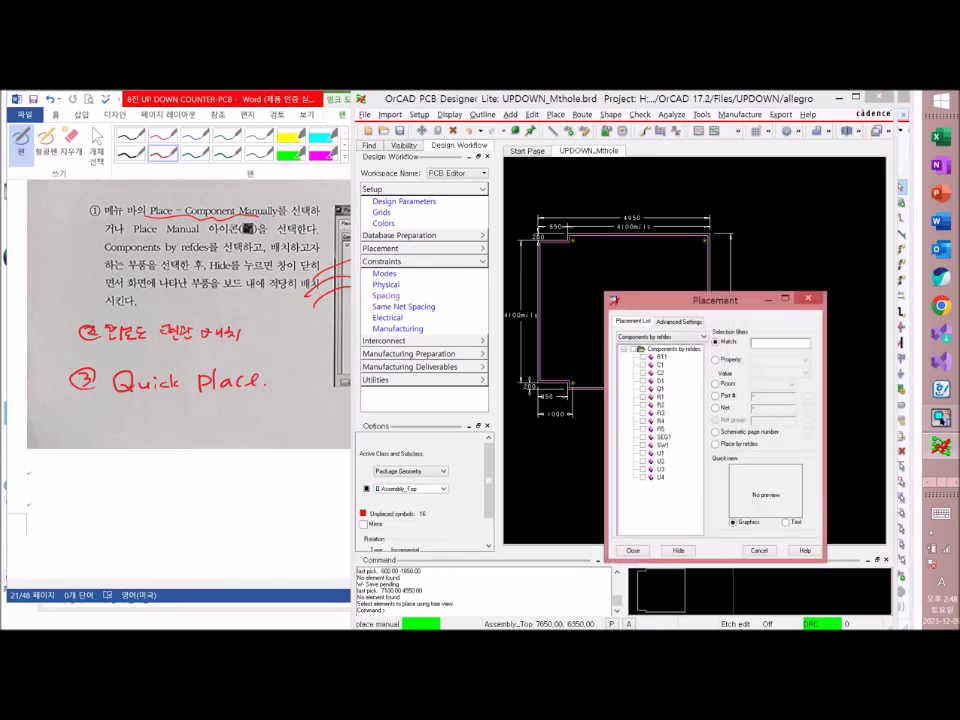
drag(700, 299, 761, 395)
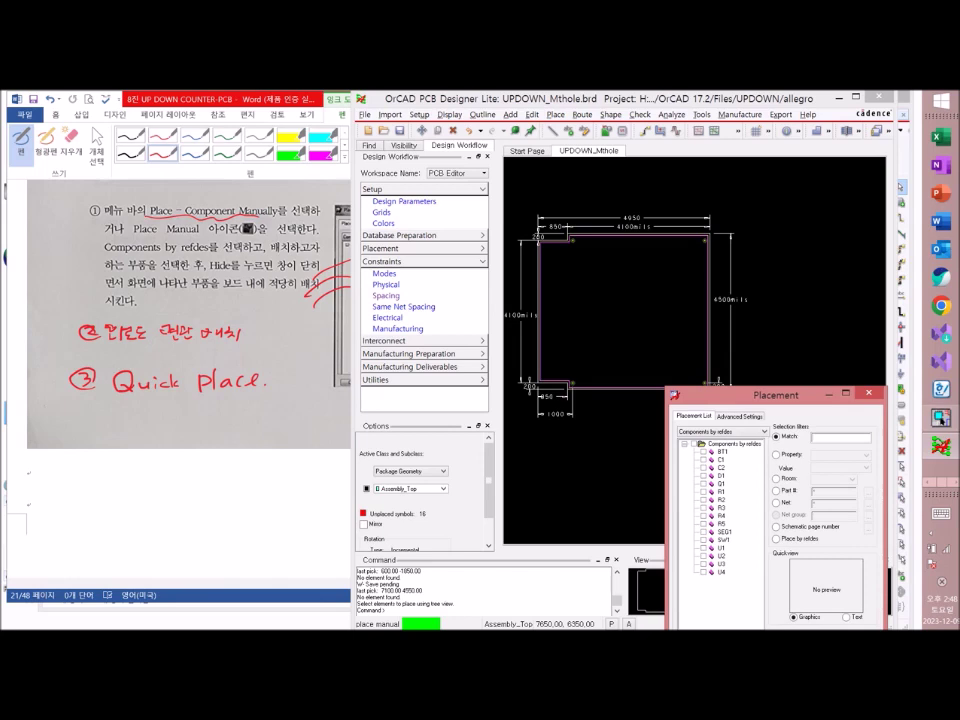
click(703, 451)
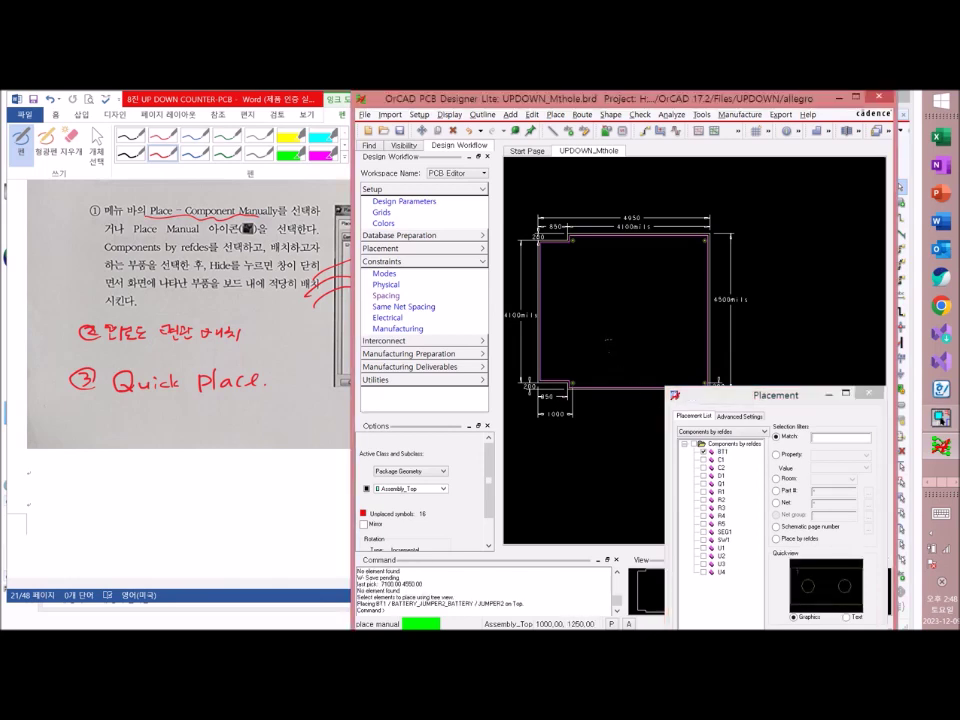
click(608, 340)
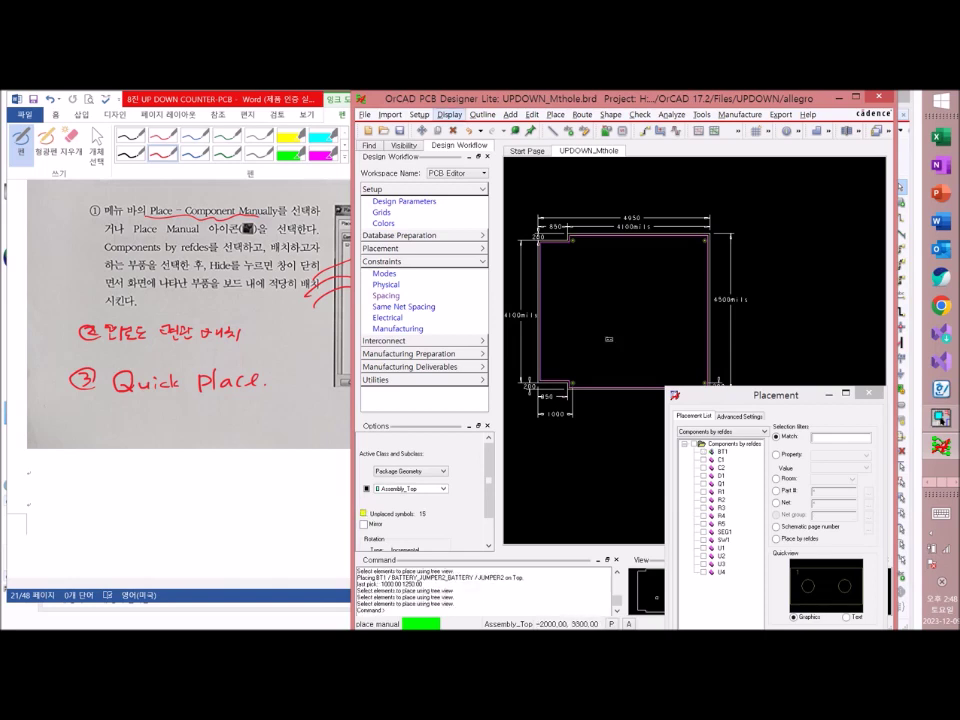
click(470, 131)
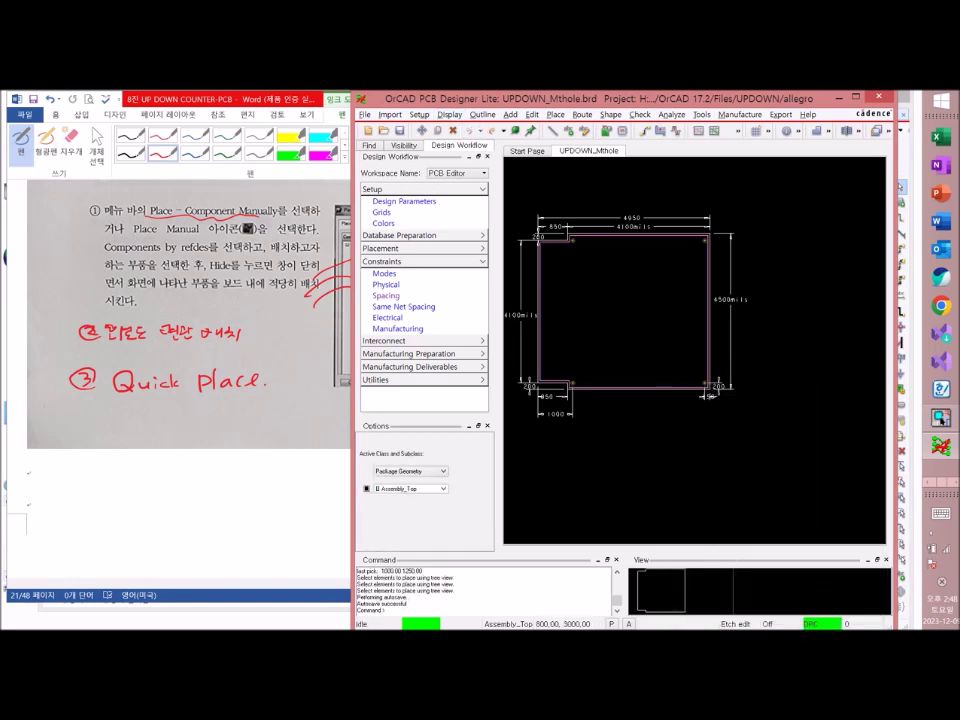
Bring up the COUNTER schematic in OrCAD Capture and arrange the PCB editor window beside it
click(941, 420)
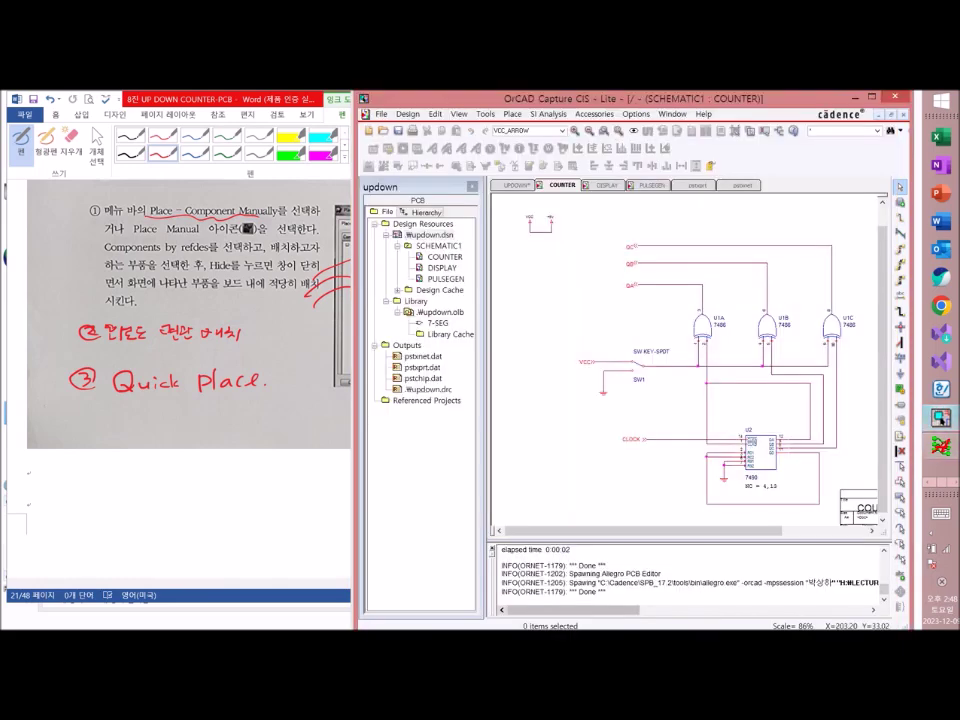
click(941, 447)
drag(680, 138, 341, 101)
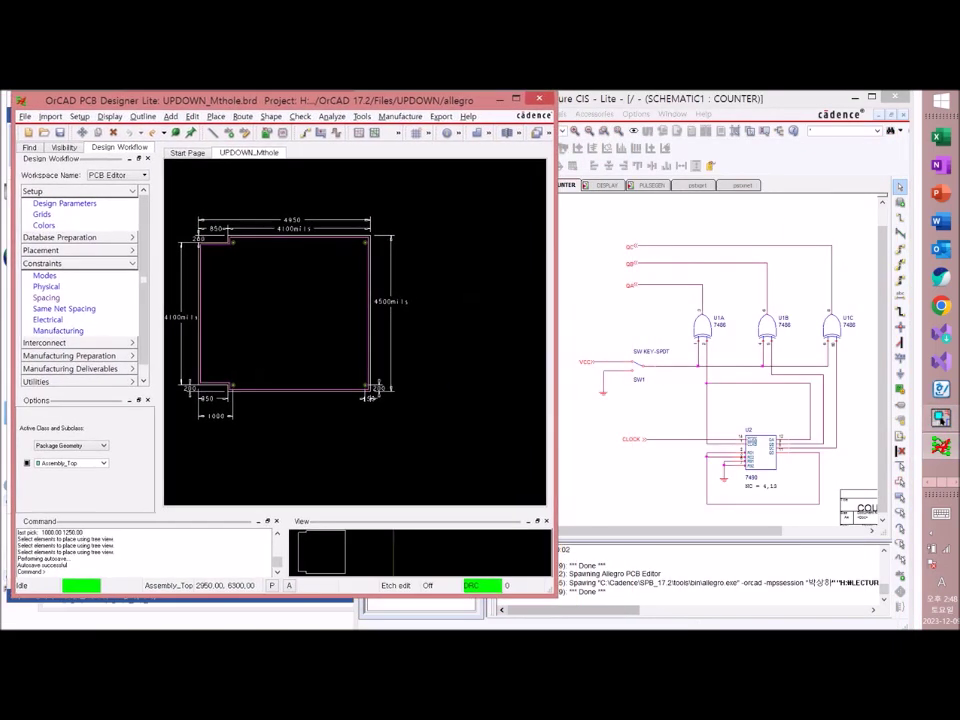
click(622, 468)
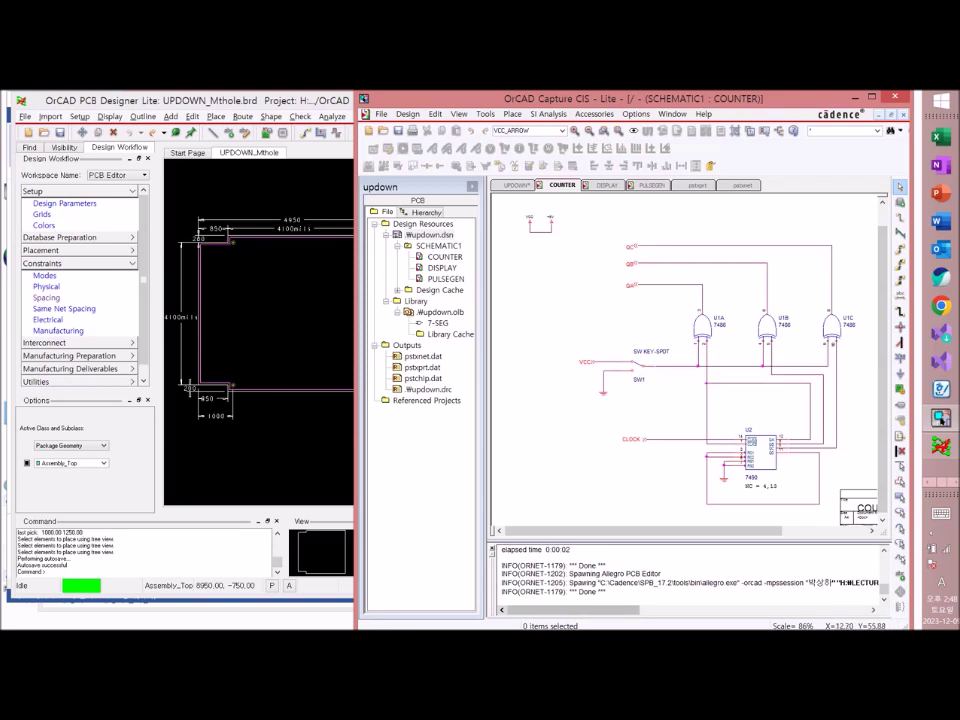
click(208, 186)
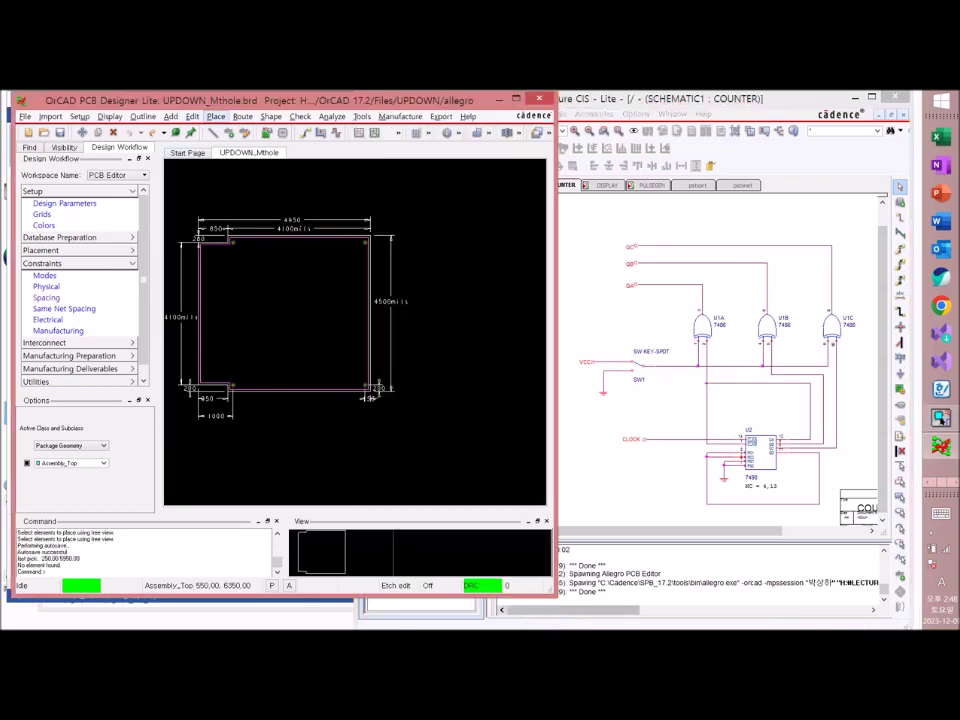
Start manual component placement, move the Placement dialog off the schematic, and pick U2 for placement from the schematic
click(216, 117)
click(262, 131)
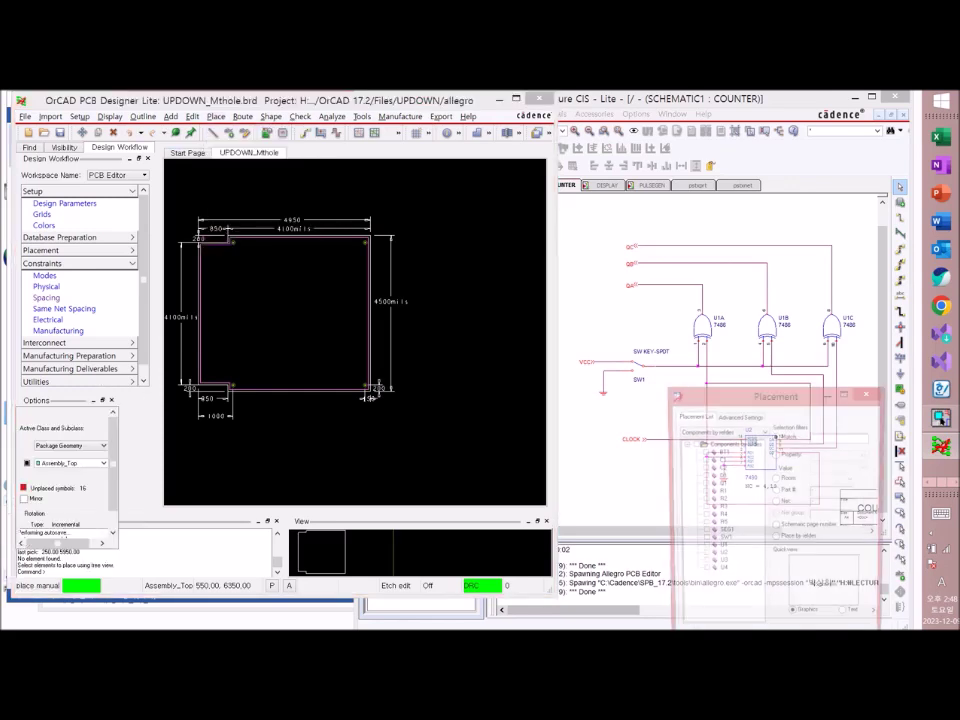
drag(776, 395, 122, 406)
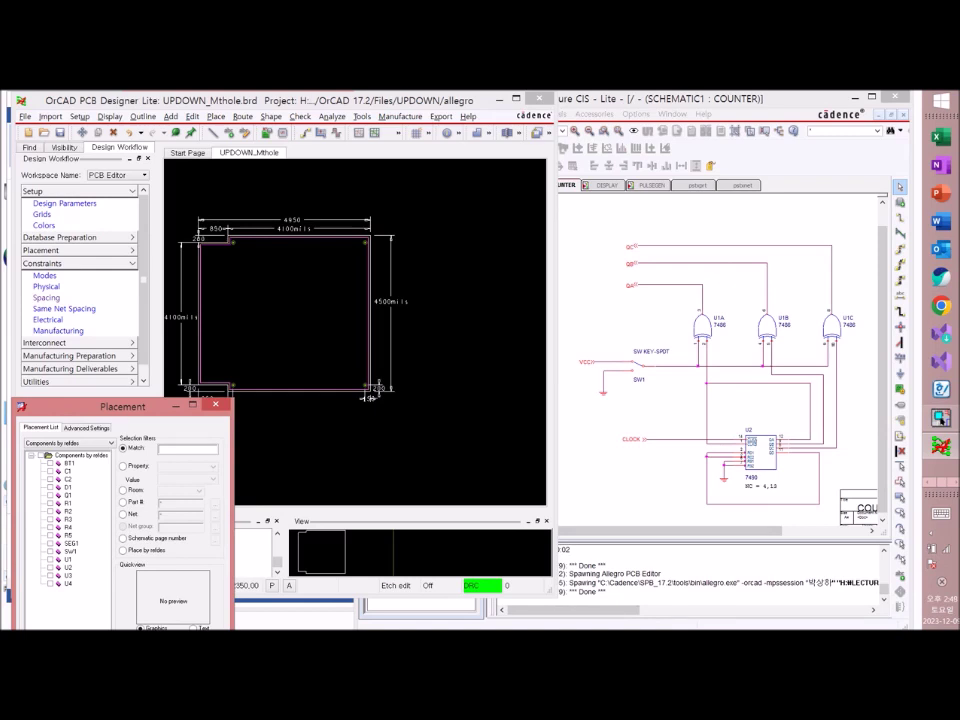
click(761, 454)
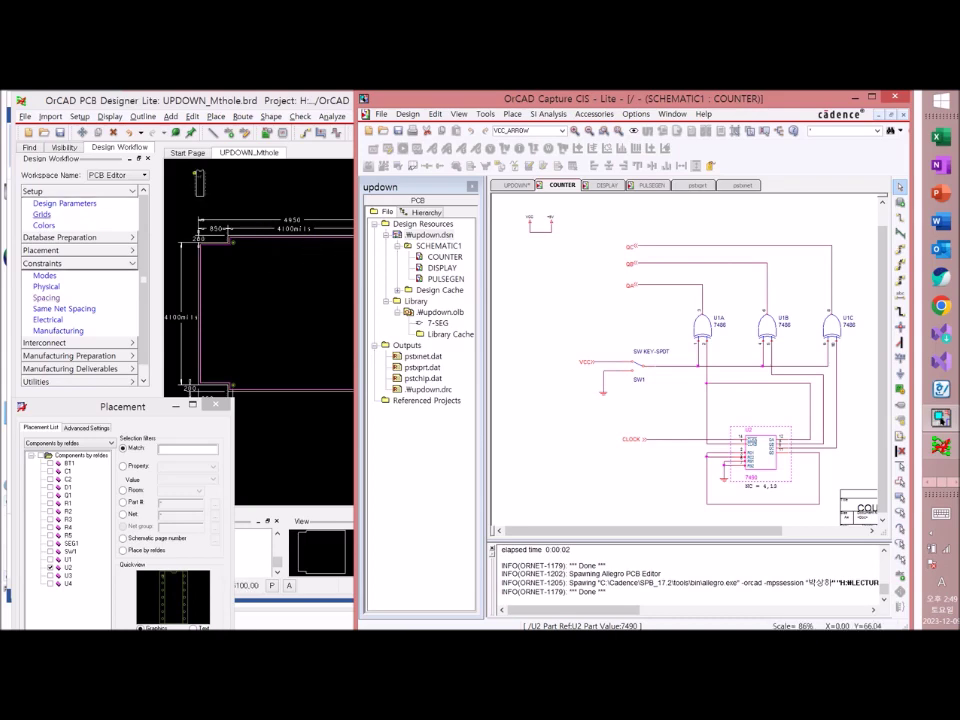
Set the All Etch grid spacing to 100 in both x and y
click(42, 214)
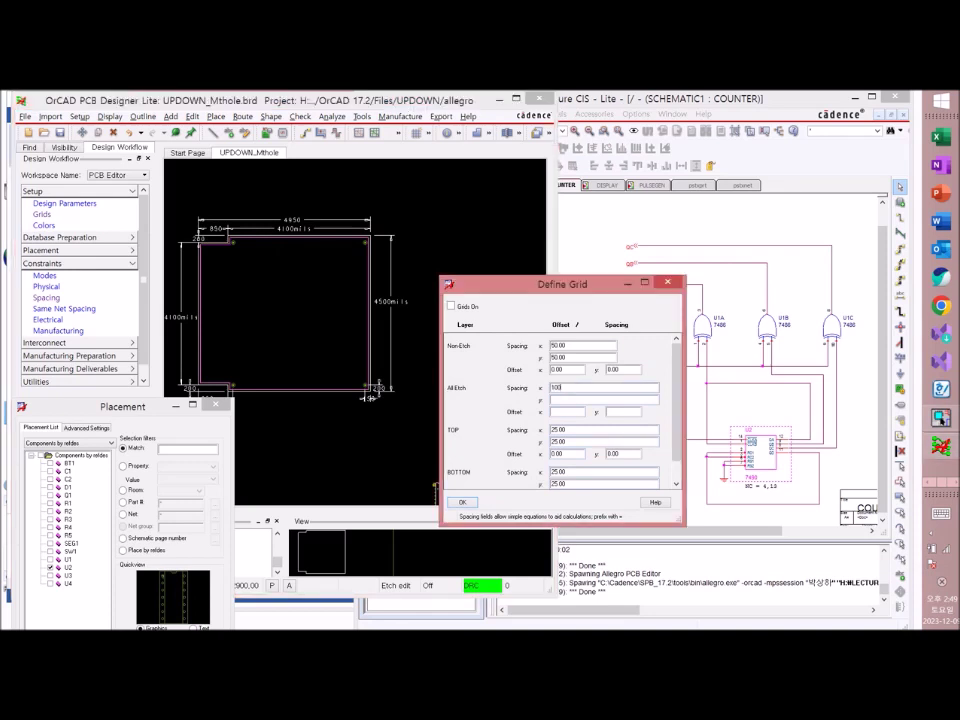
text(100)
key(Tab)
text(100)
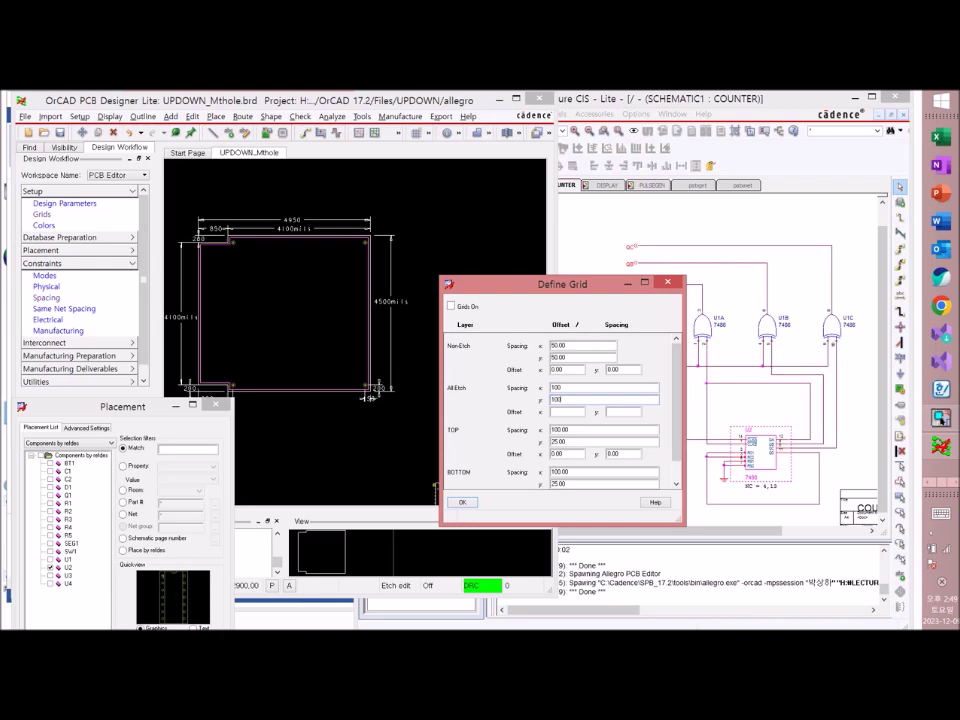
key(Return)
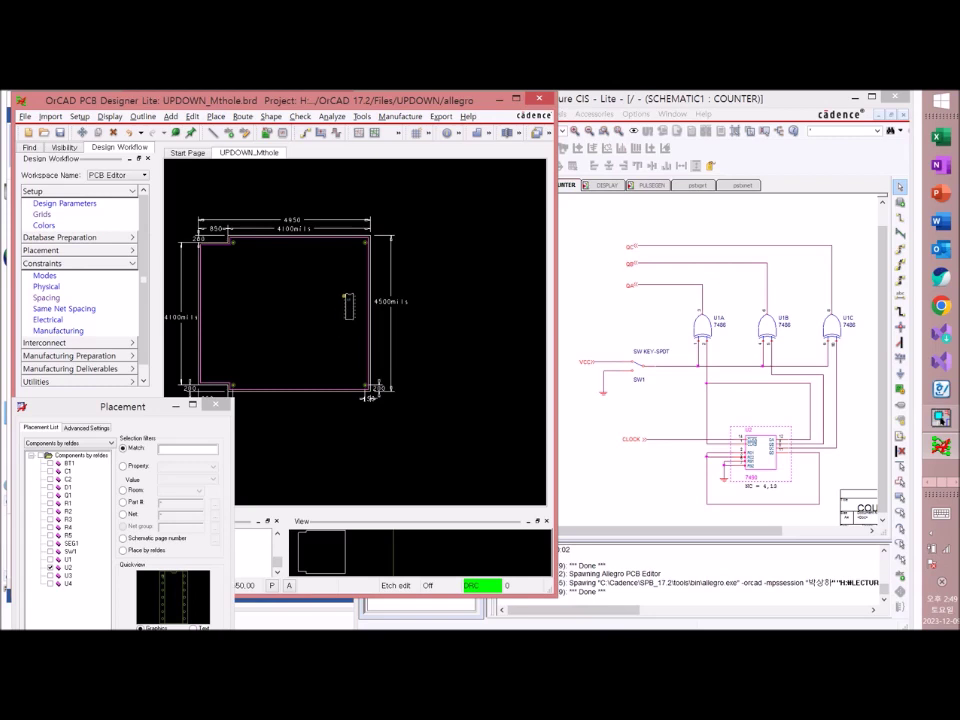
Place U2 near the middle of the board's right edge, then place U1 directly above it, picking U1A in the schematic
click(344, 311)
click(703, 326)
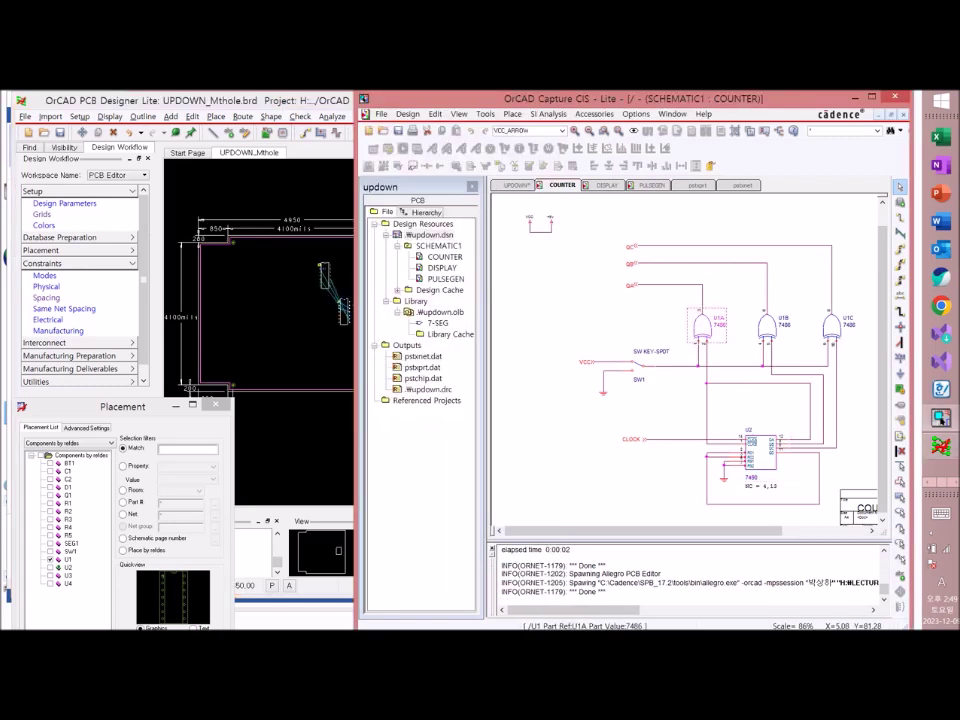
click(342, 261)
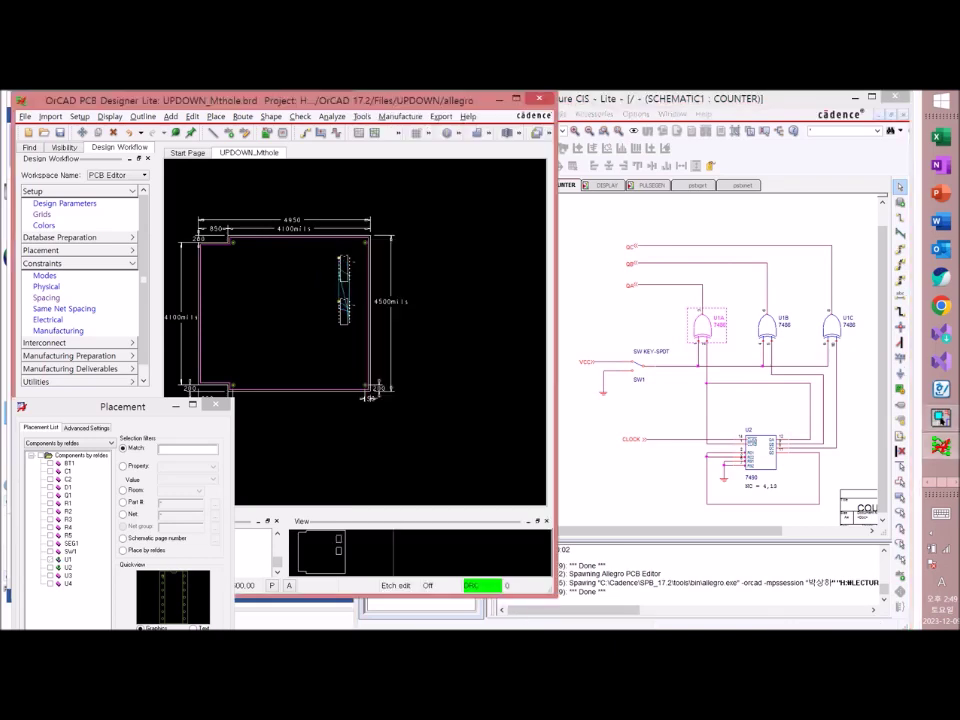
Select switch SW1 in the COUNTER schematic and place it near the middle of the board's left edge
click(628, 364)
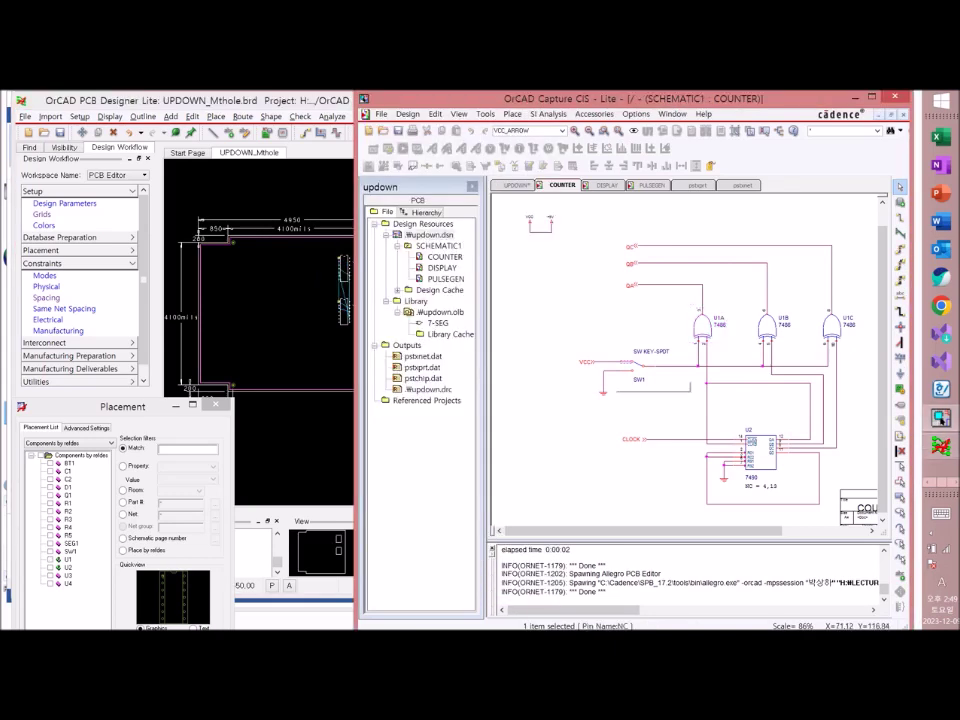
click(630, 370)
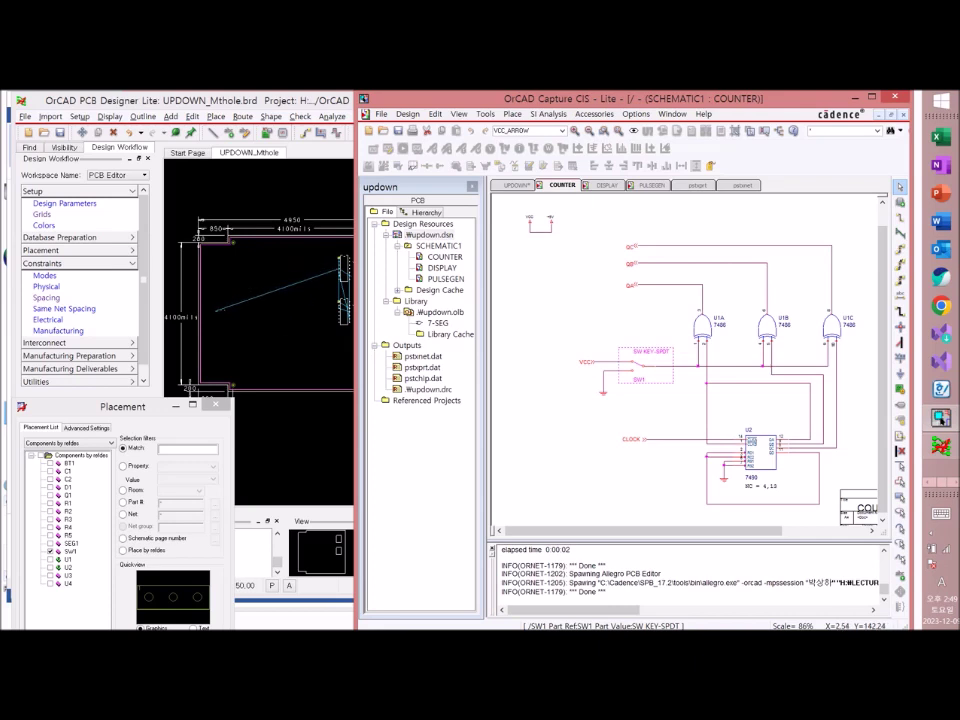
click(220, 309)
click(615, 268)
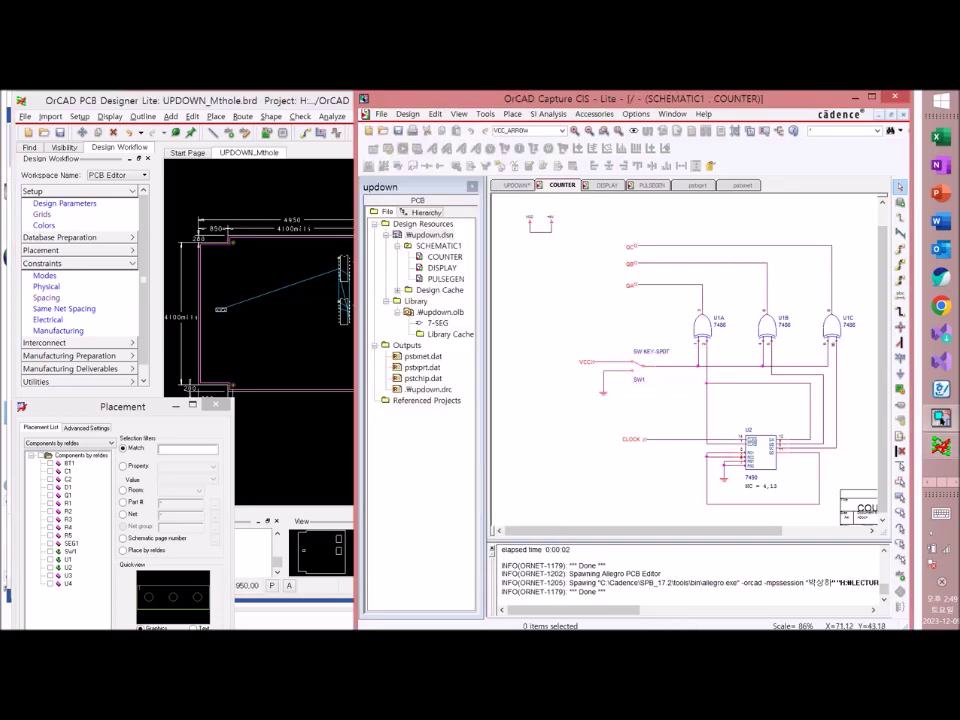
From the DISPLAY schematic page, place U3 below U2 at (3050, 1200) and SEG1 to its left at (1850, 1100)
click(607, 185)
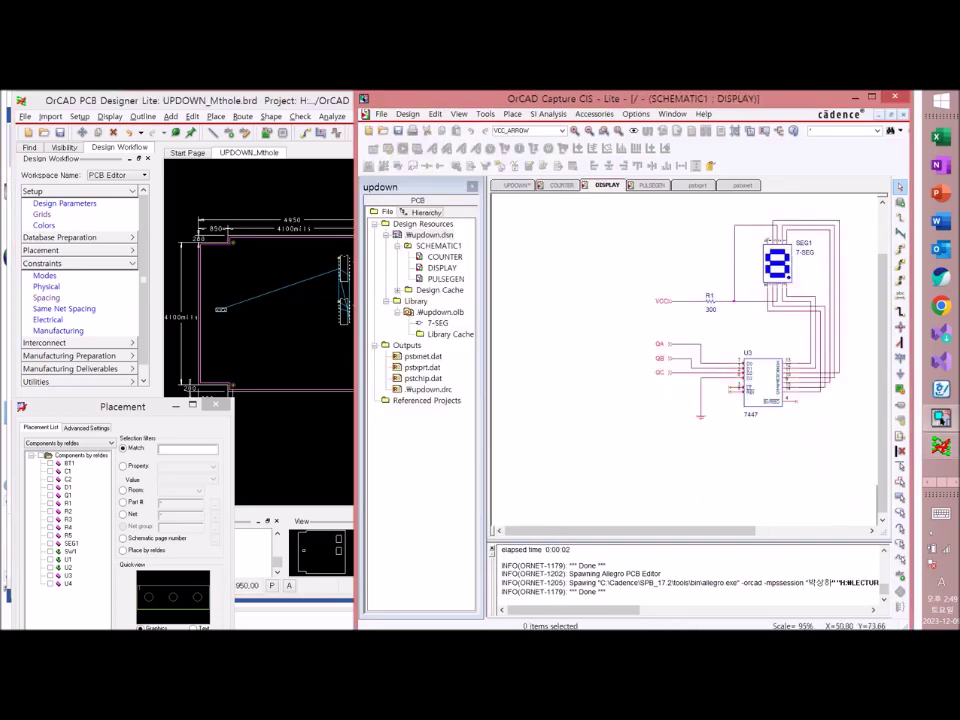
click(760, 382)
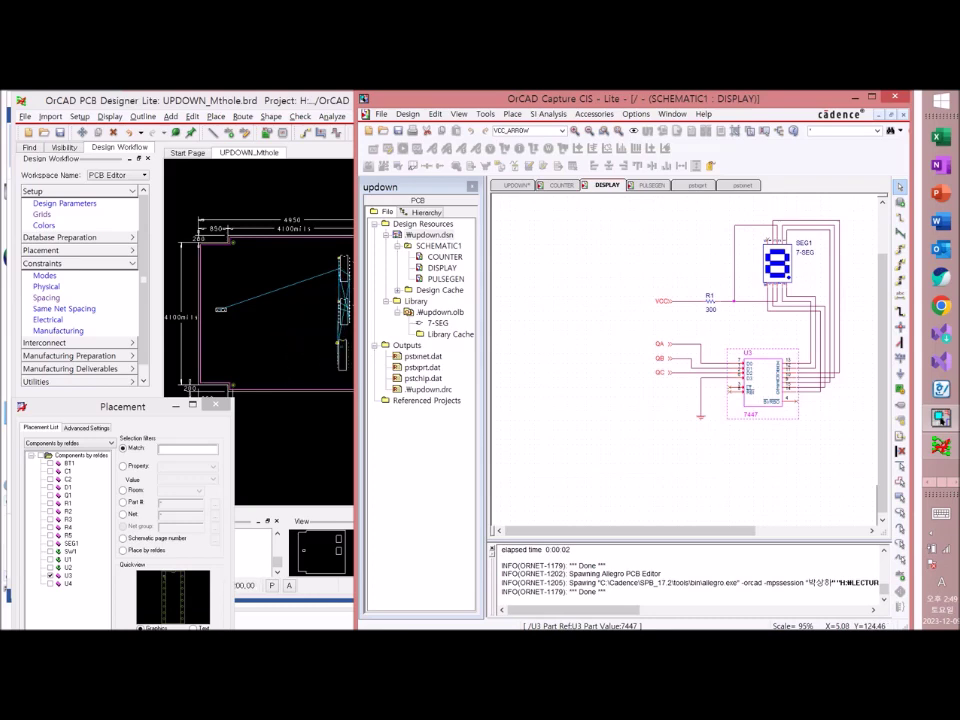
click(340, 343)
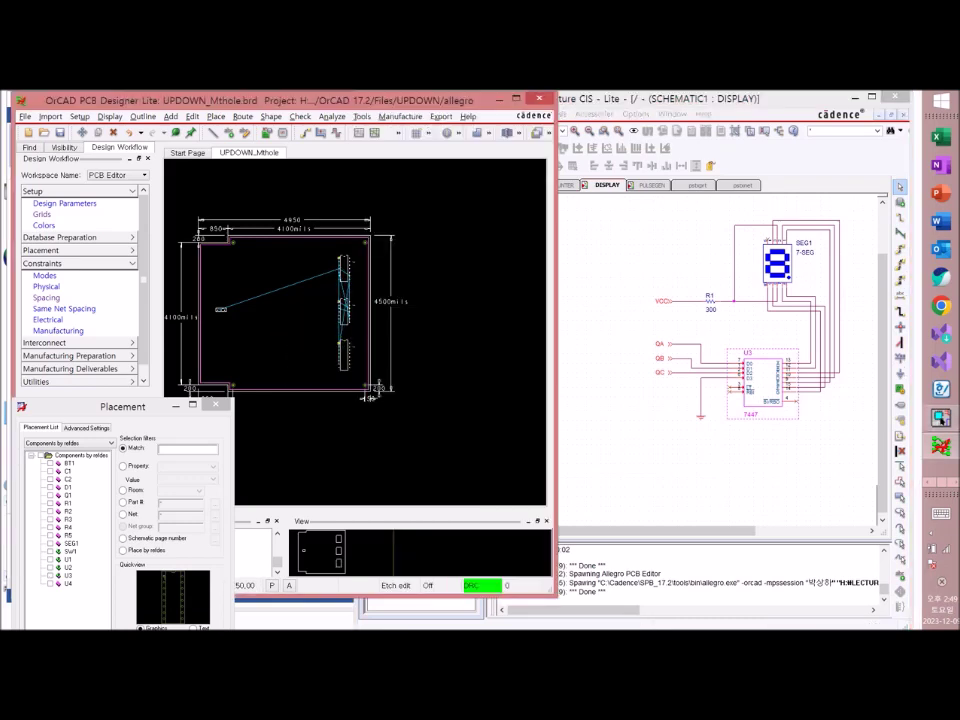
click(777, 264)
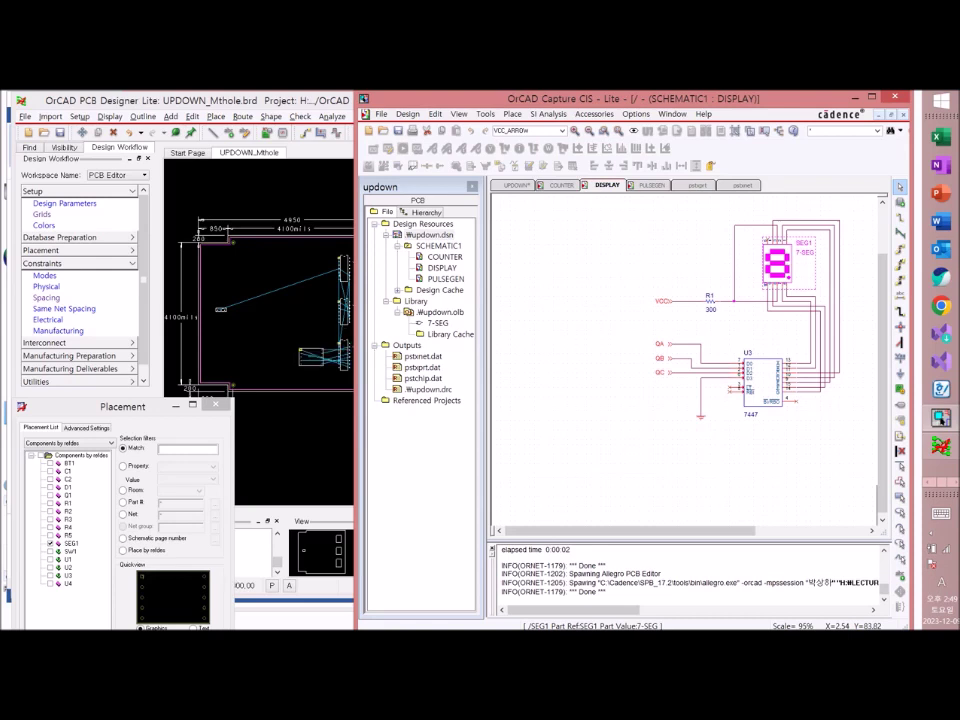
click(305, 352)
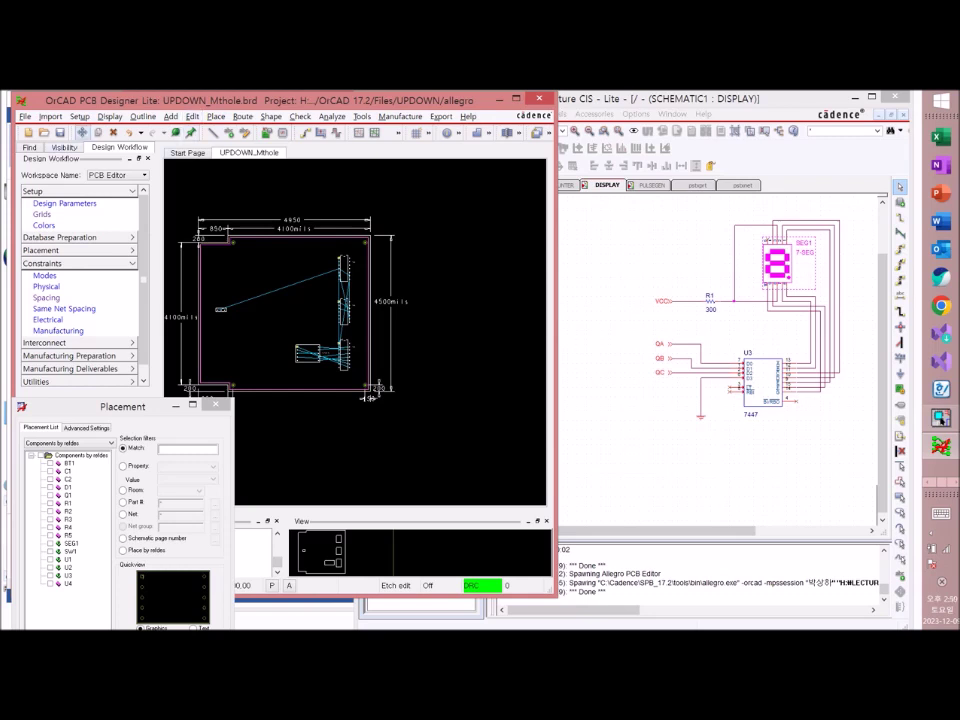
Quickplace all remaining components around the package keepin on the top and right edges, on the TOP board layer
click(216, 116)
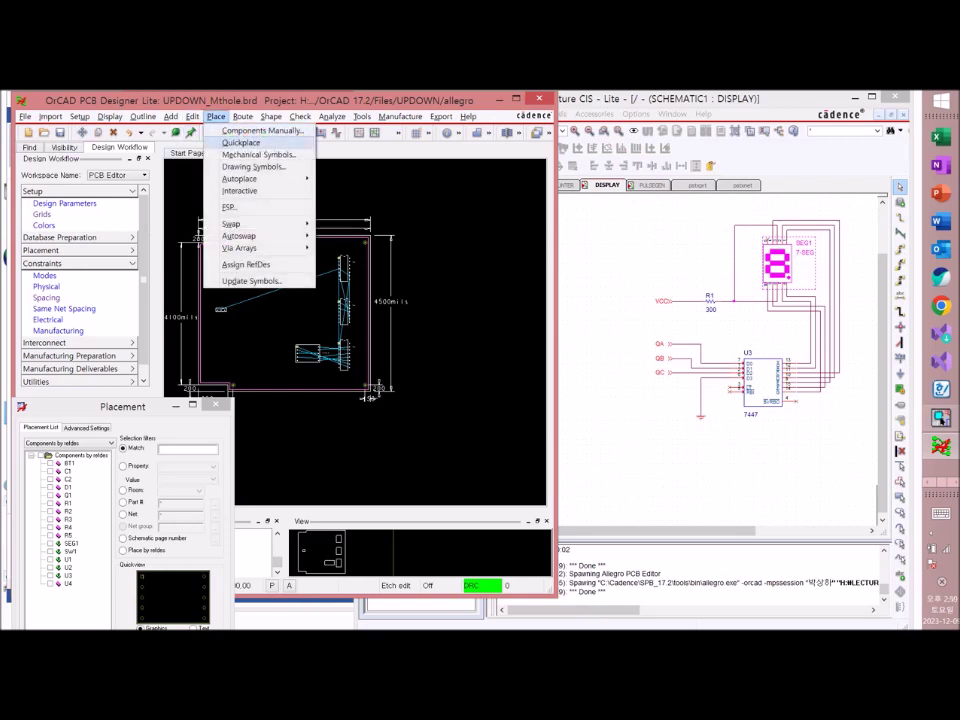
click(241, 142)
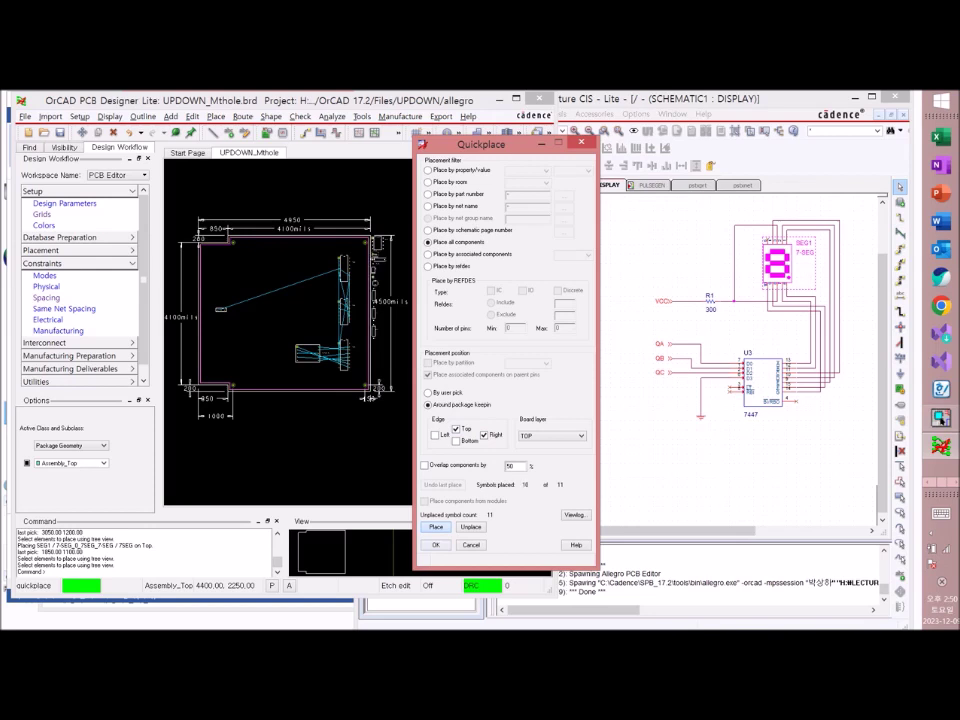
drag(500, 144, 598, 145)
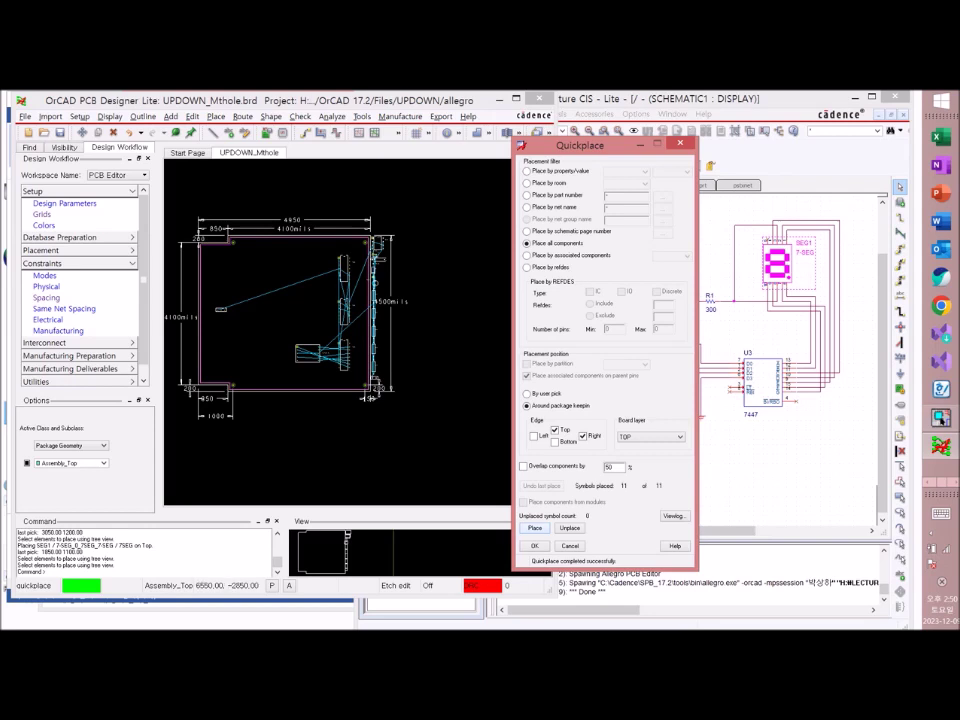
click(535, 546)
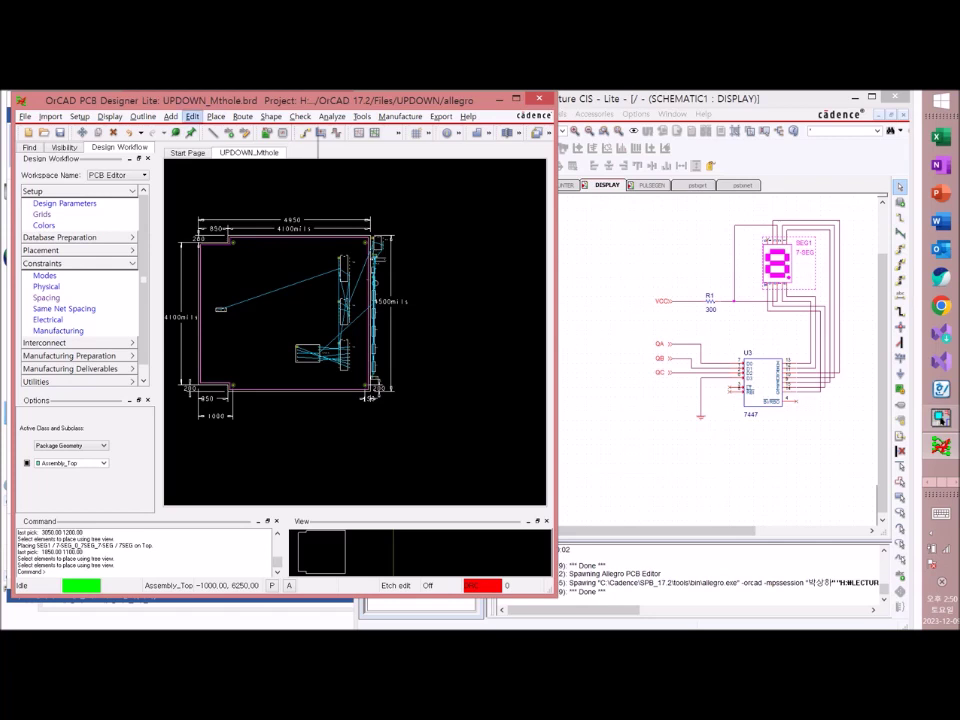
Limit the Move command's find filter to symbols only and move U4 to (2000, 2300), near the middle of the board
click(192, 116)
click(210, 202)
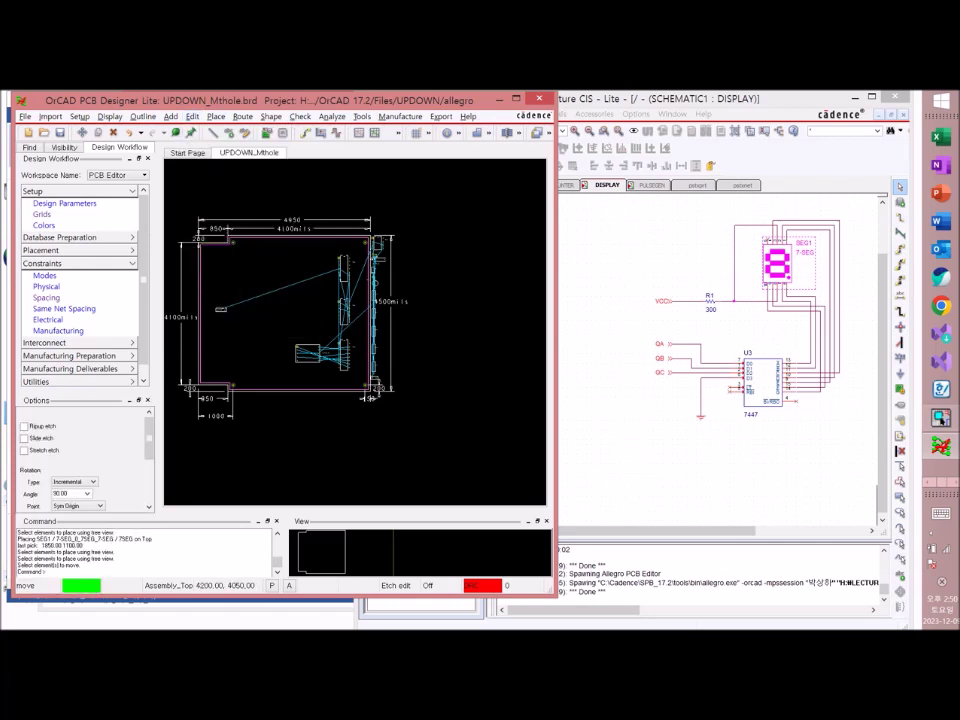
click(374, 251)
click(372, 251)
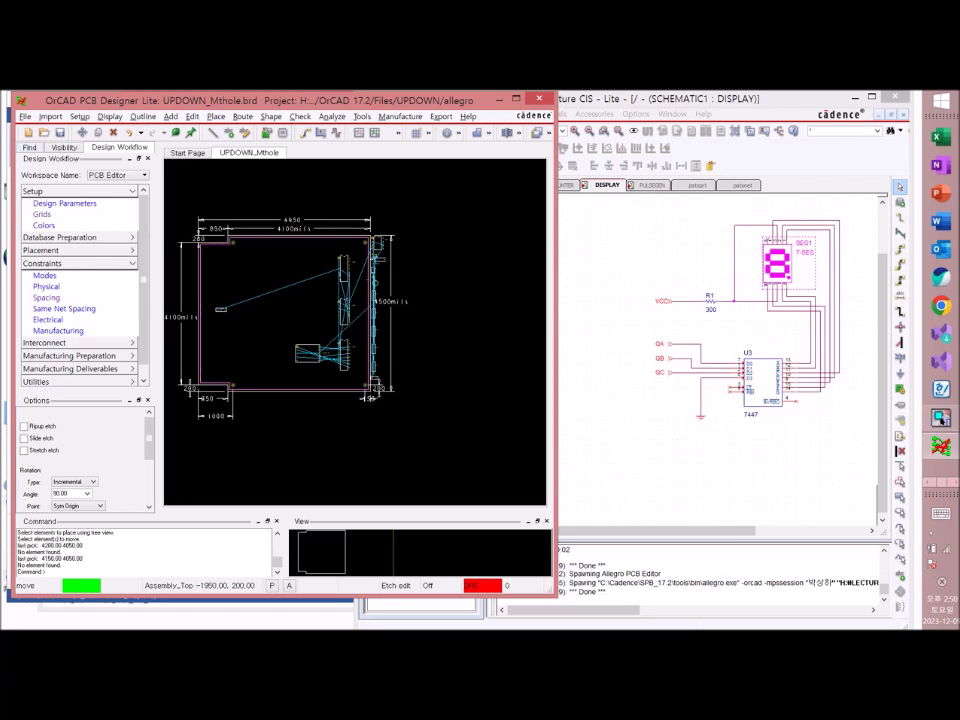
click(30, 148)
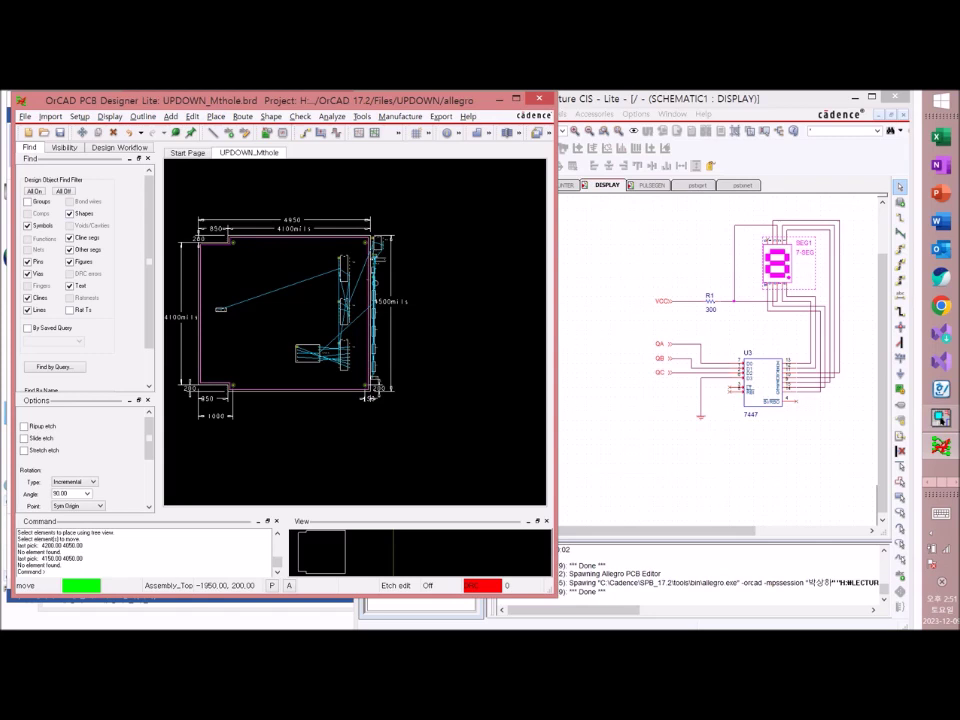
click(63, 190)
click(378, 245)
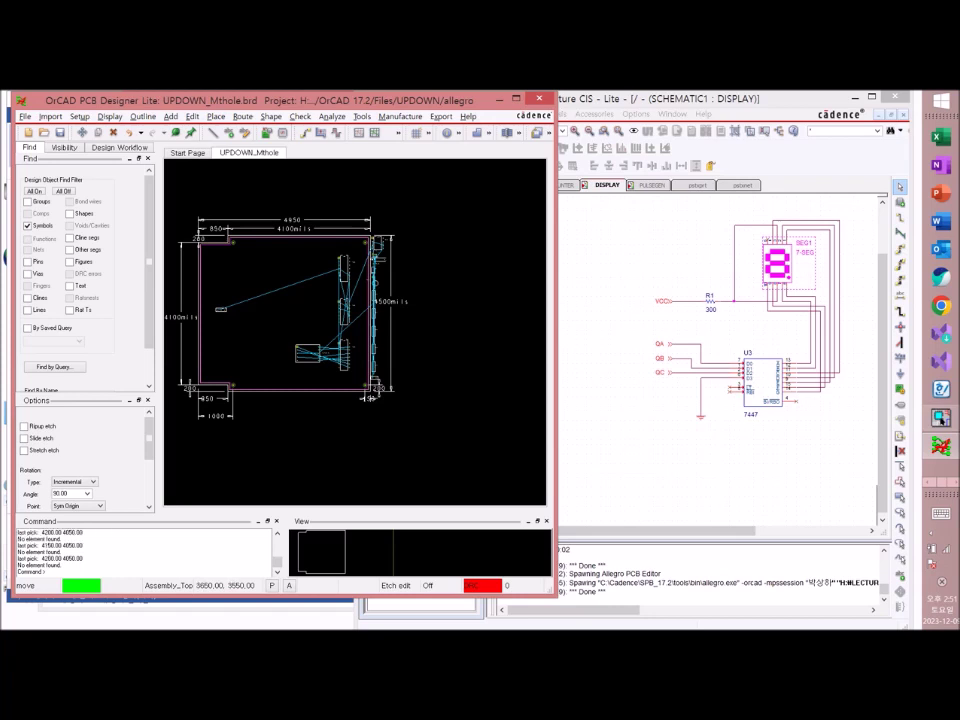
click(392, 240)
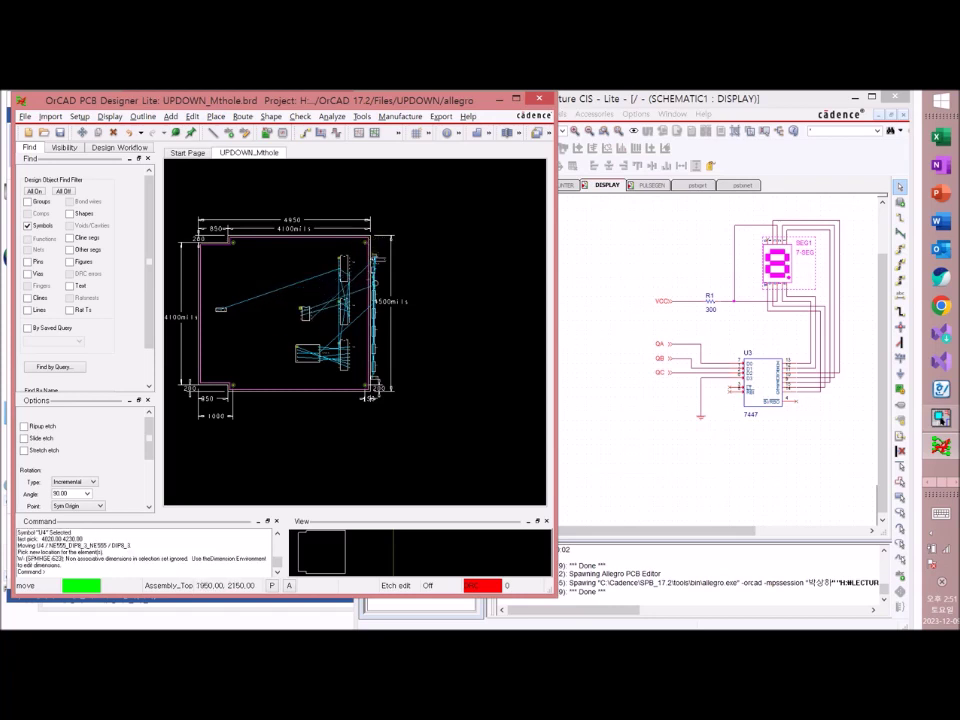
click(307, 309)
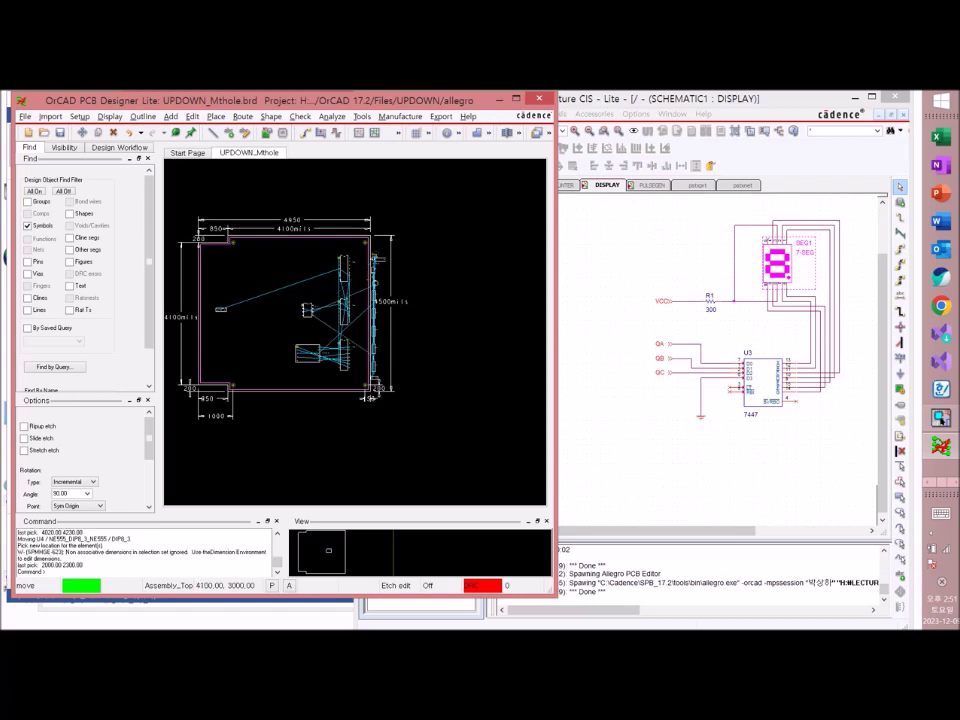
Move capacitor C2 to (300, 3450) and capacitor C1 to (-600, 3400), inside the board's upper-left area
click(374, 283)
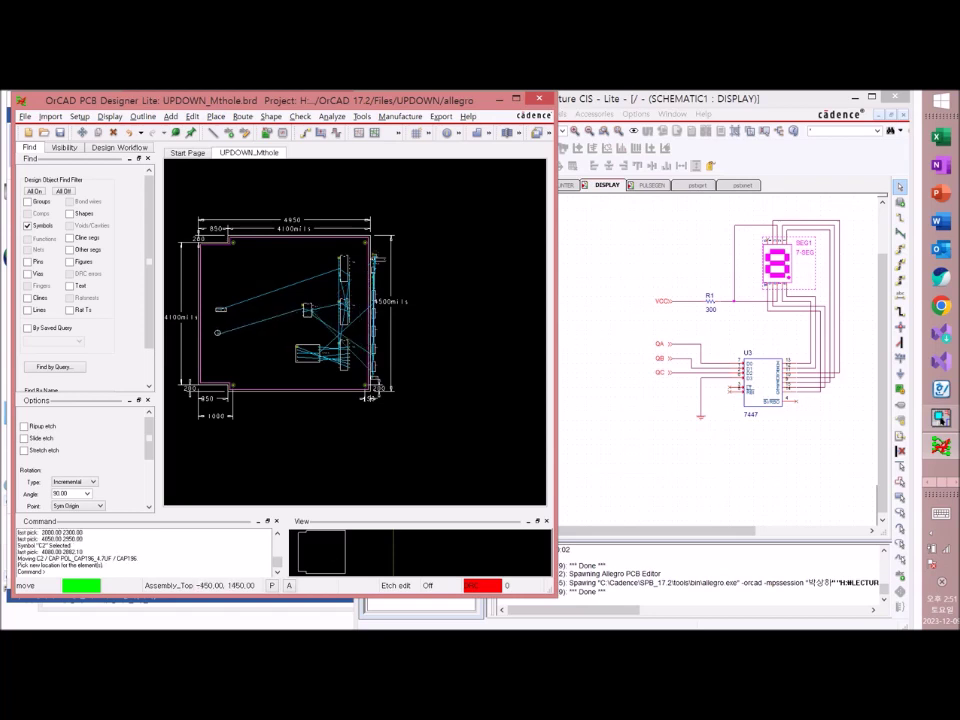
click(243, 263)
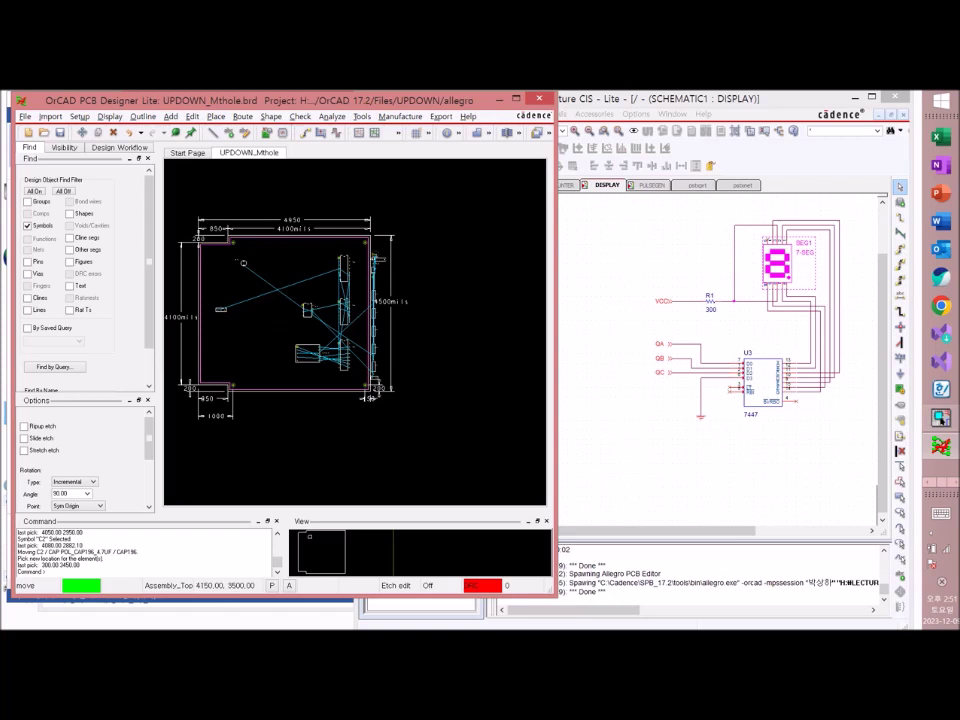
click(366, 261)
click(217, 267)
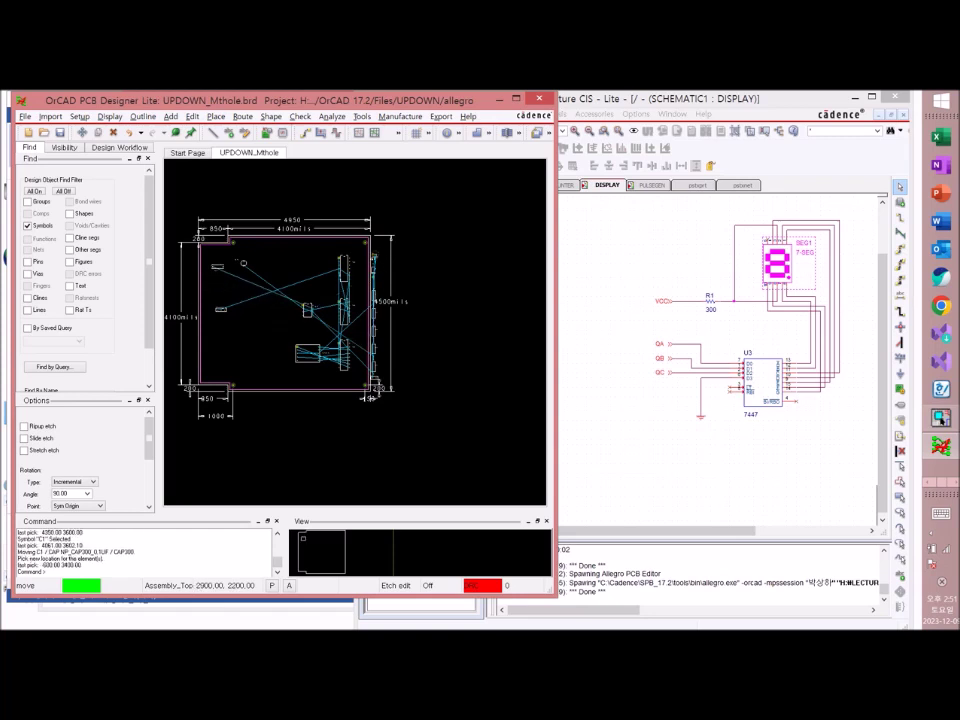
Move Q1 to (100, 1250), C2 to (-450, 1350) and D1 to (850, 1400) in the board's lower-left area
click(372, 255)
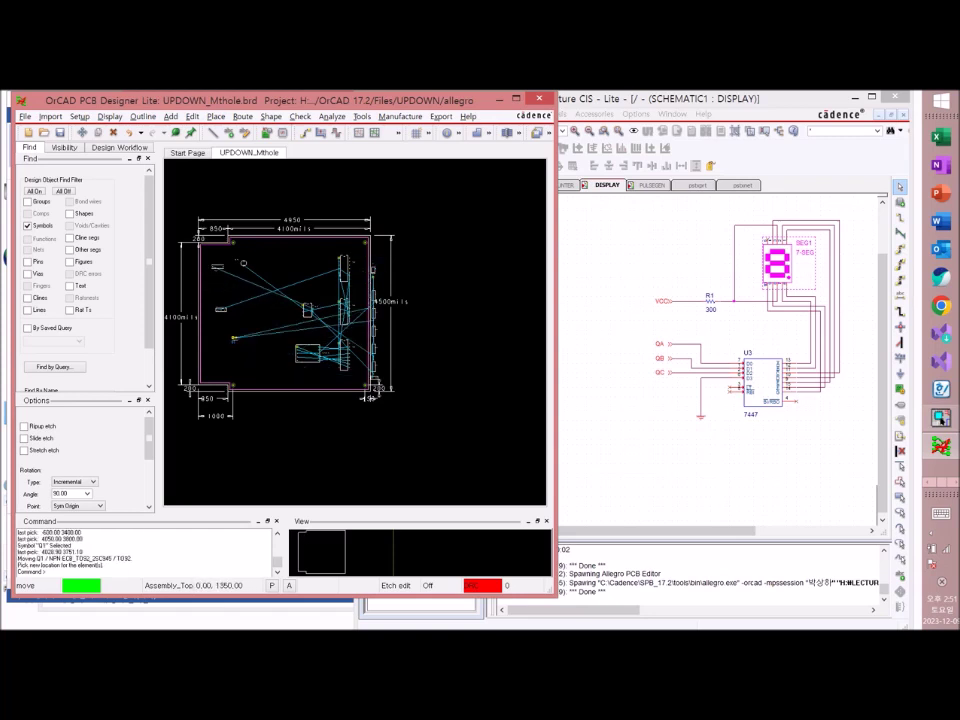
click(237, 342)
click(243, 262)
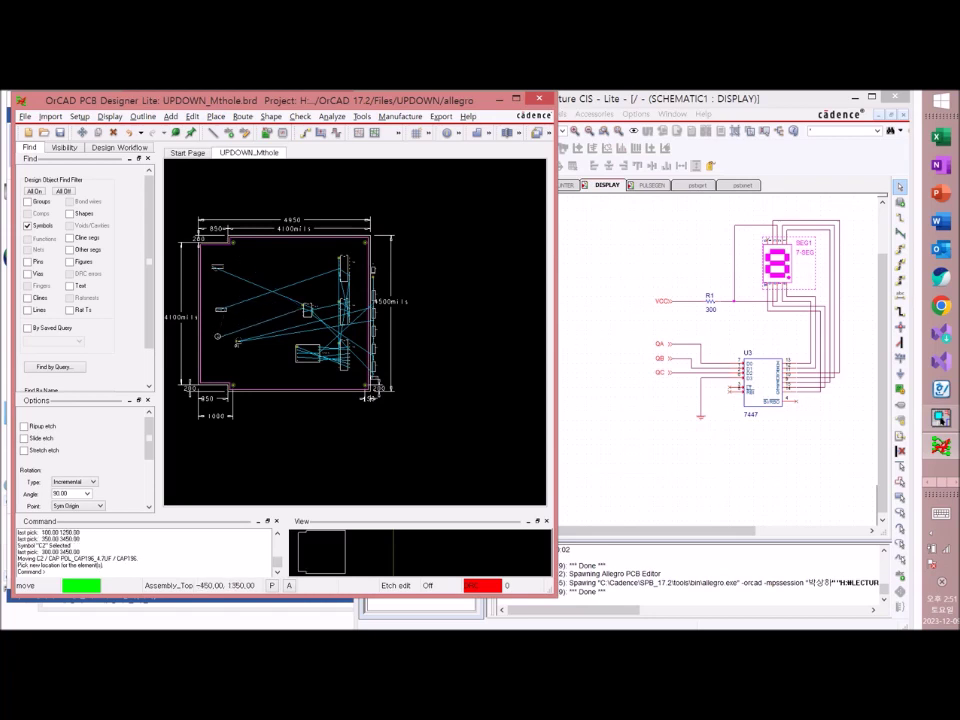
click(218, 338)
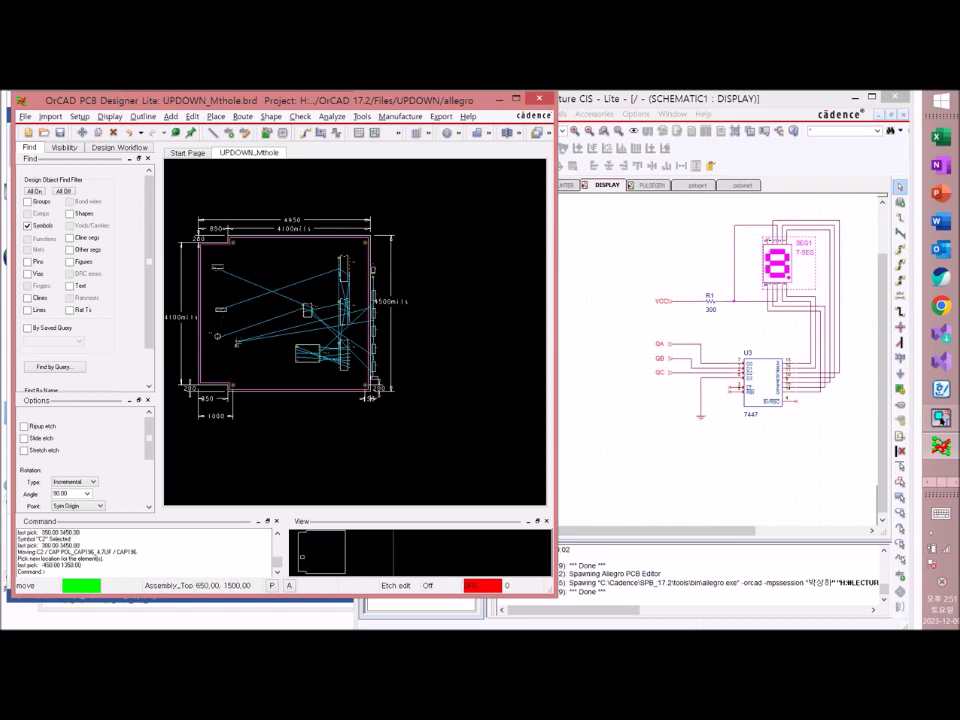
click(378, 271)
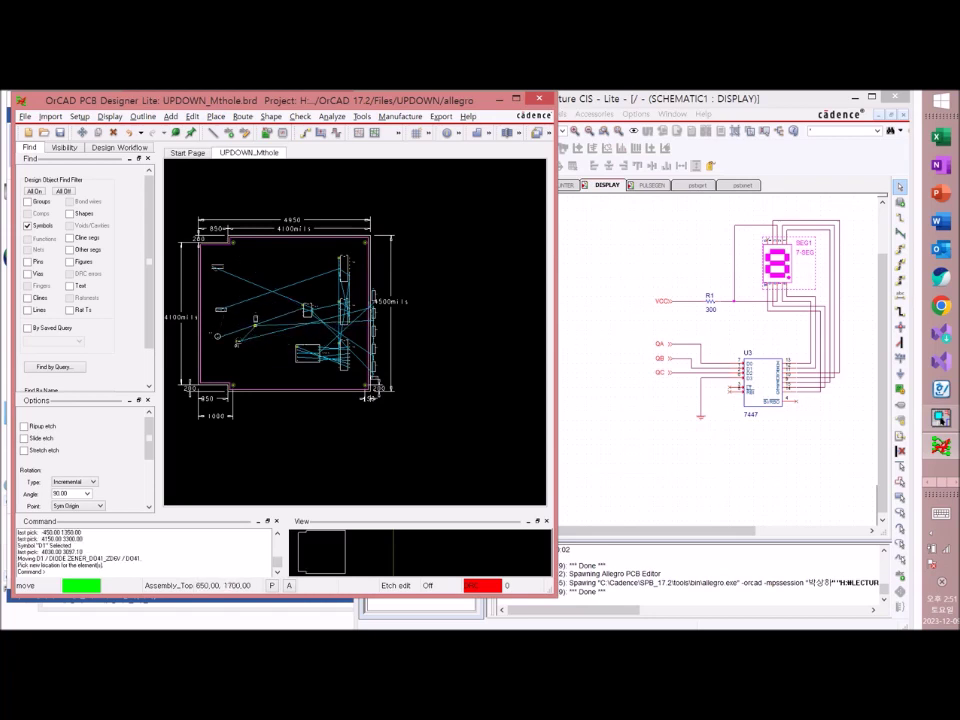
click(260, 332)
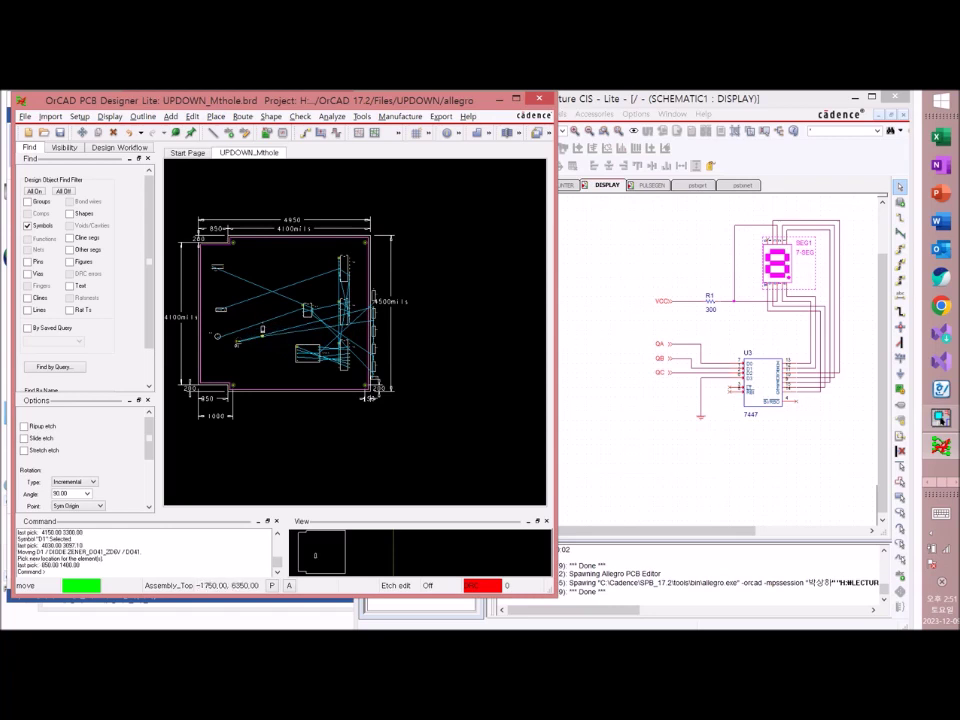
Open the board file UPDOWN_PL.brd and examine its component placement in a maximised window, restoring the window size when done
click(44, 132)
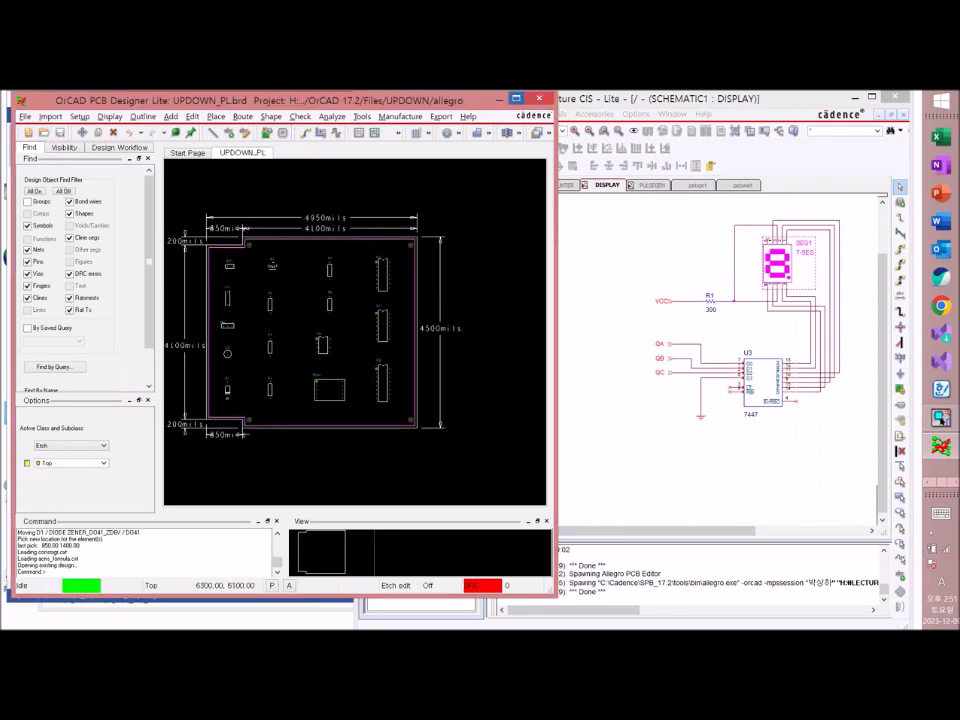
click(516, 98)
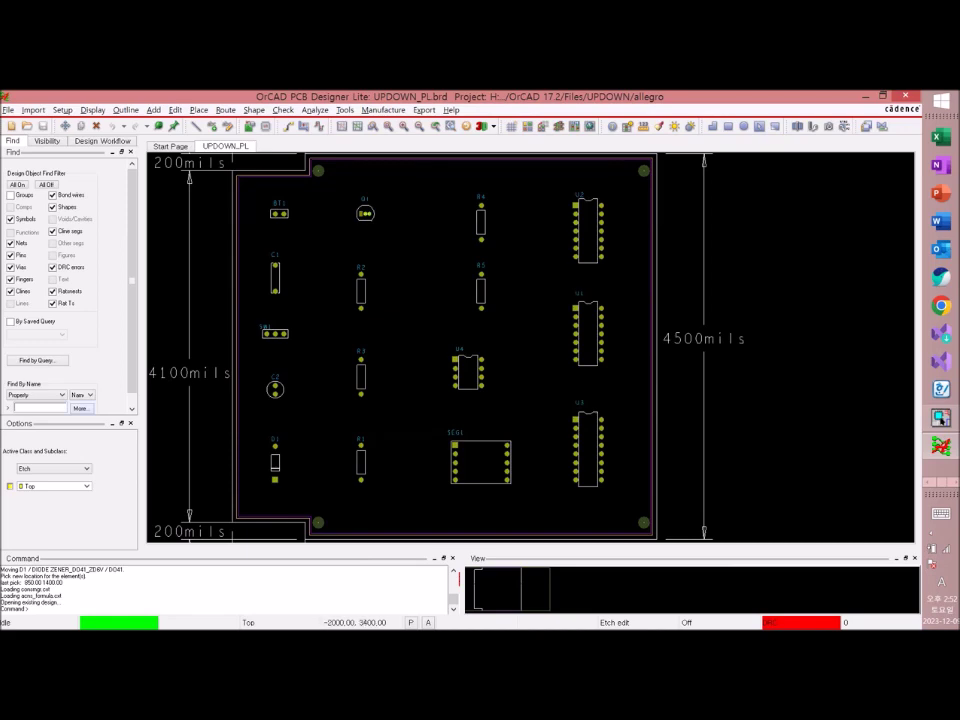
drag(575, 100, 584, 105)
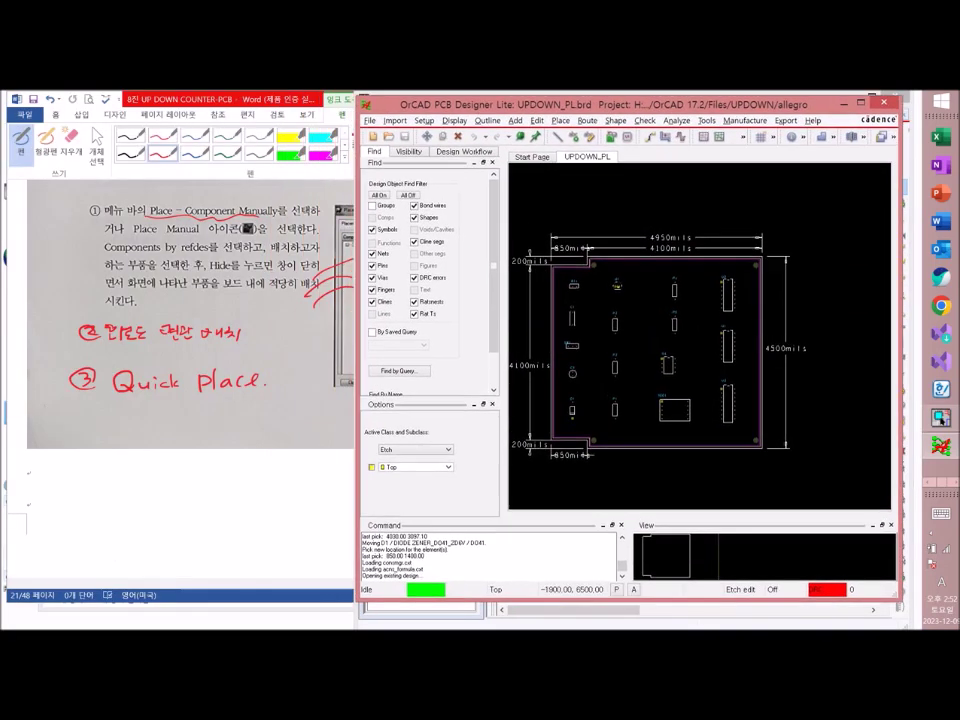
Switch to the Word handout, go to the ratsnest display instructions and underline "Blank Rats - All" in red ink
click(240, 100)
scroll(265, 380, down, 10)
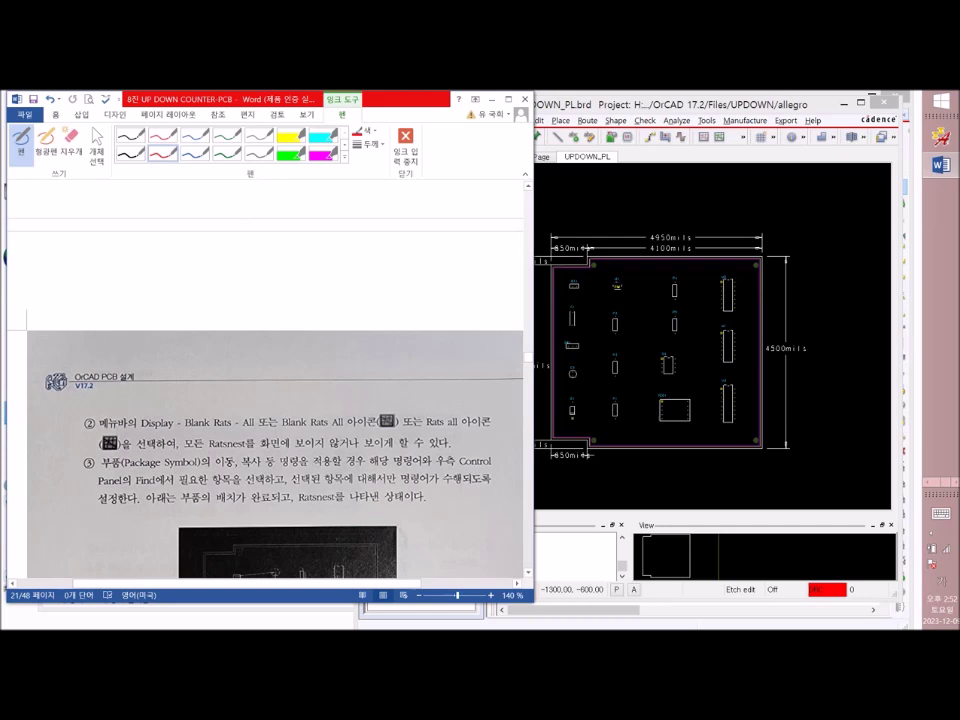
drag(186, 432, 255, 435)
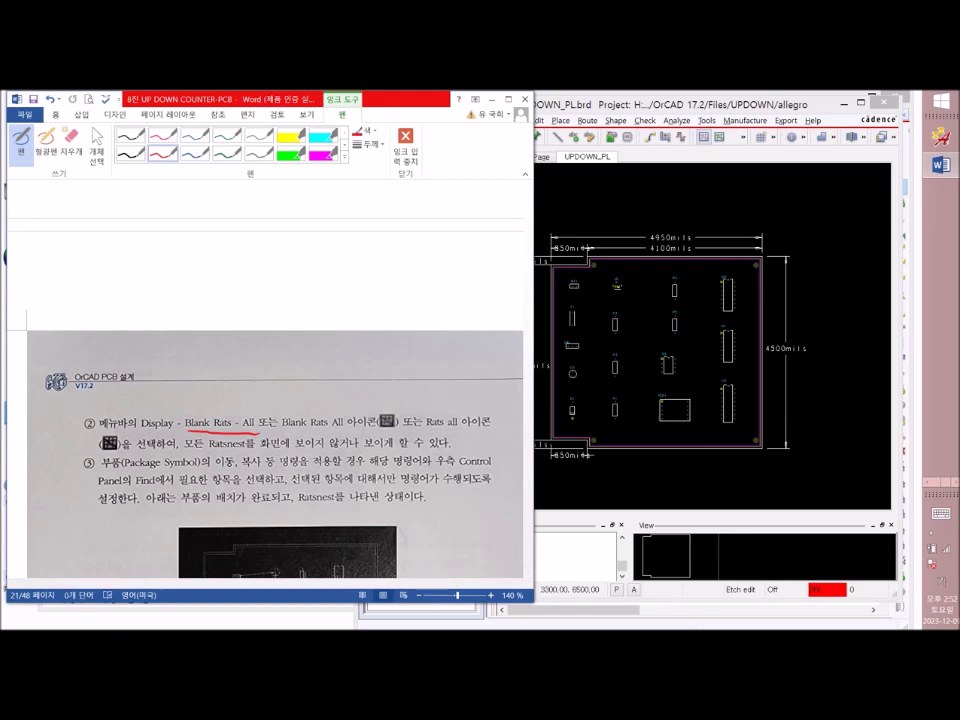
Return to OrCAD PCB Designer and show all ratsnest lines on the UPDOWN_PL board
click(719, 137)
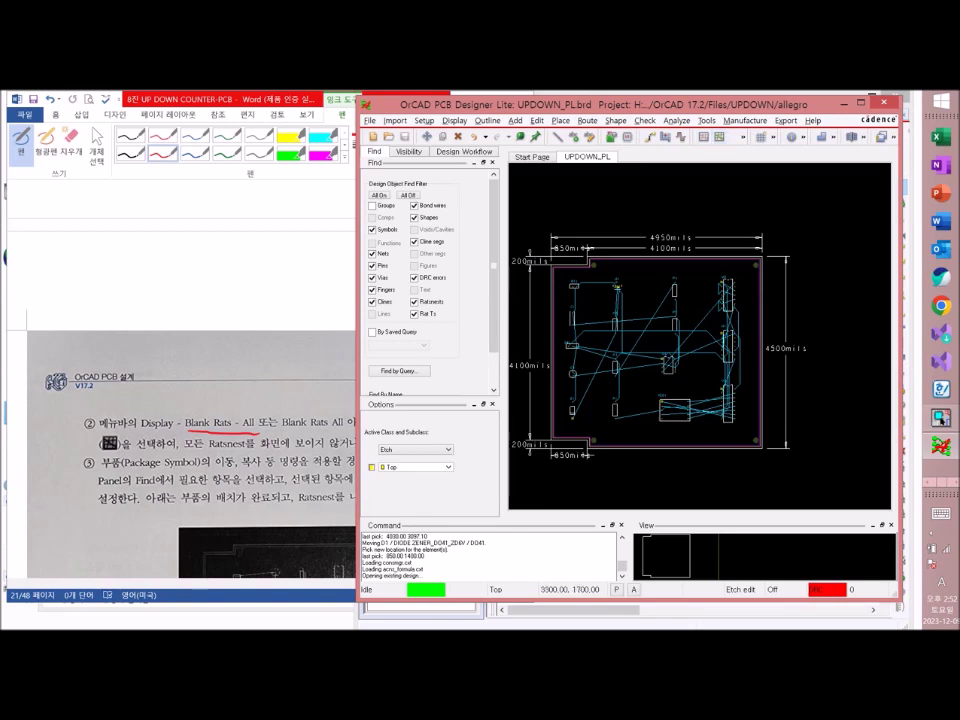
scroll(610, 380, up, 3)
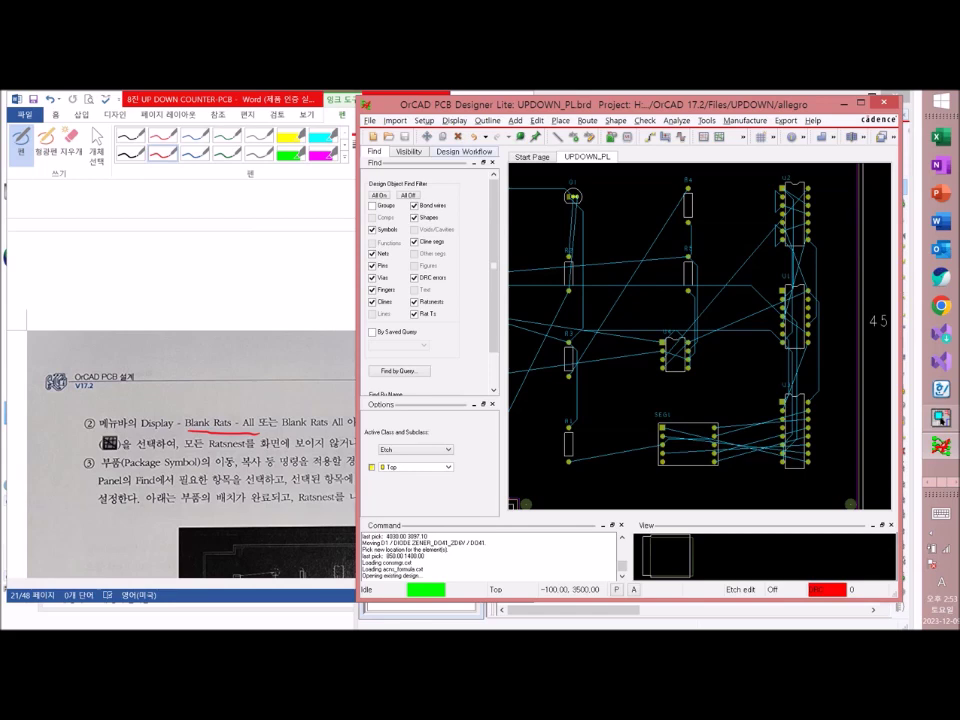
Set the ratsnest geometry to Straight in the design parameters
click(464, 152)
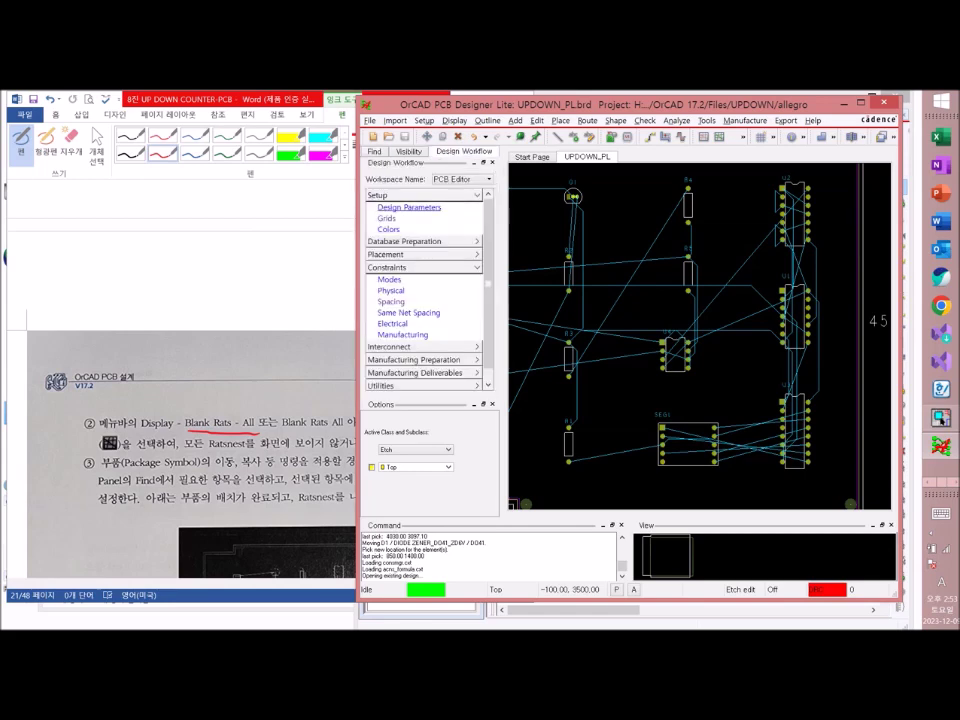
click(409, 207)
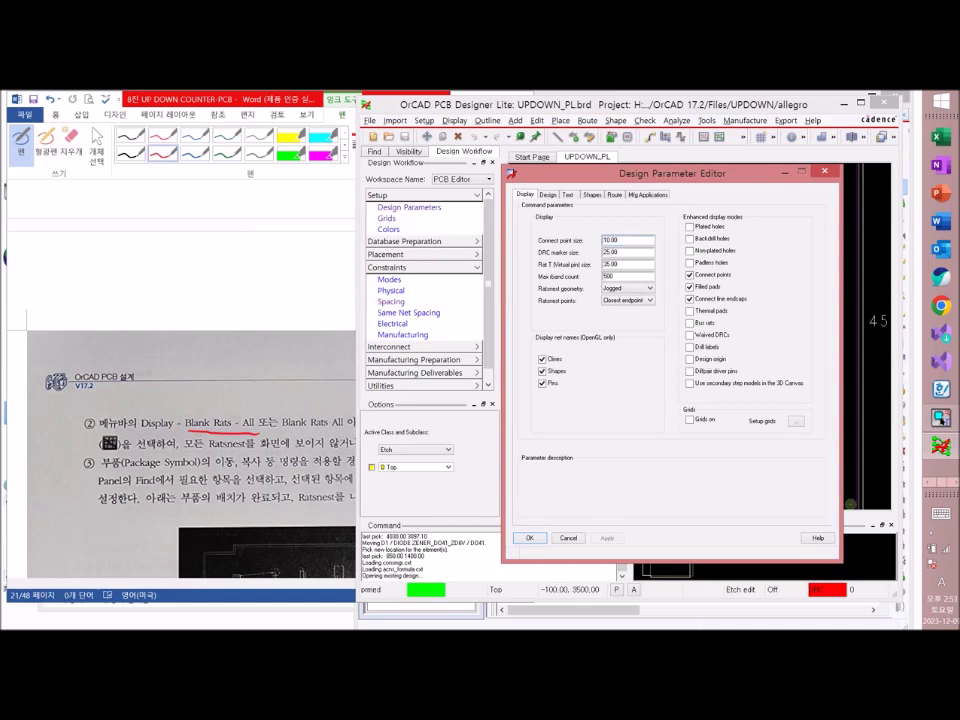
click(628, 288)
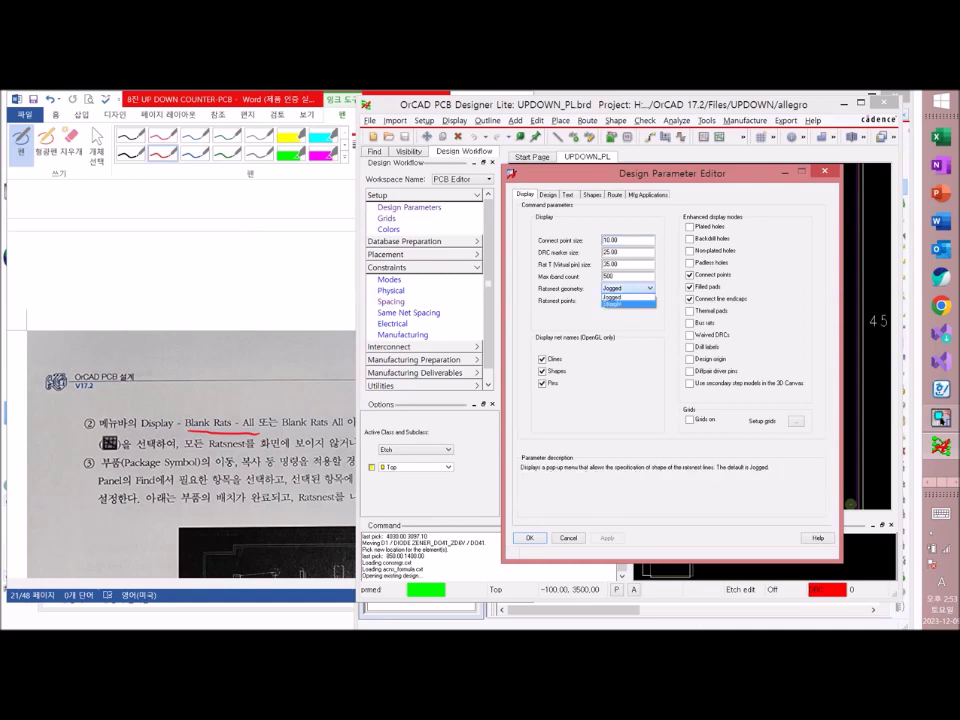
click(627, 302)
click(530, 538)
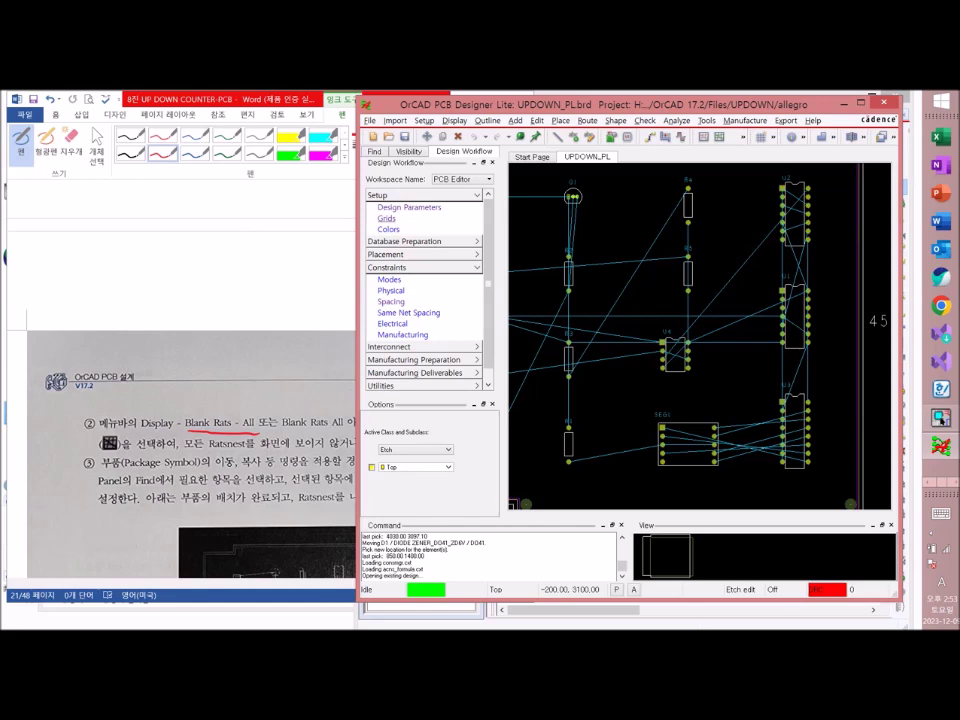
Set the ratsnest geometry back to Jogged in the design parameters
click(409, 208)
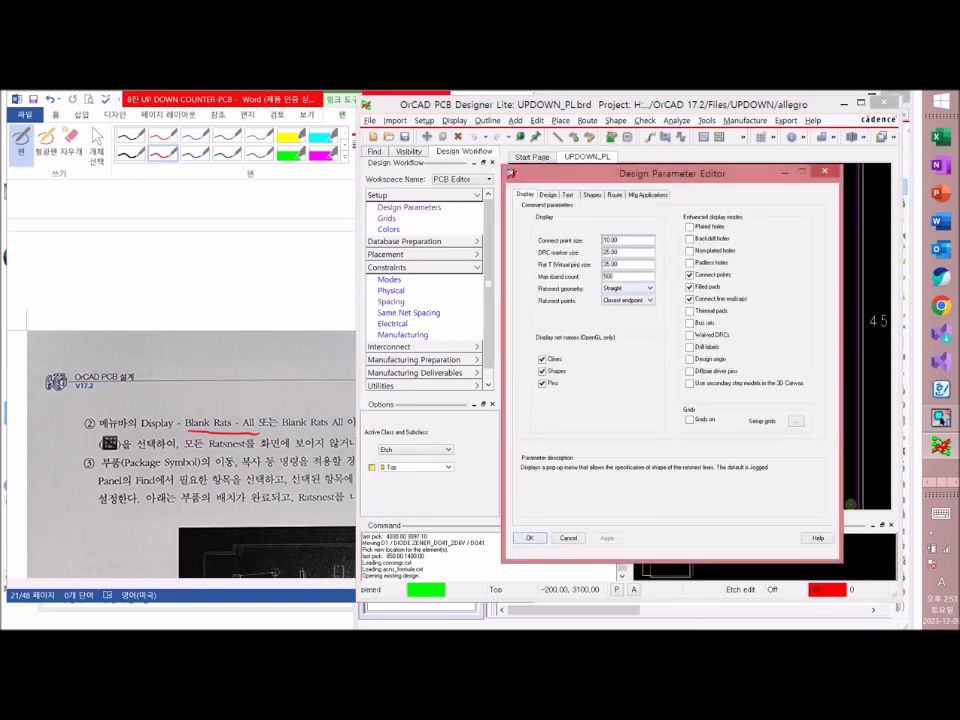
click(640, 288)
click(630, 298)
click(530, 538)
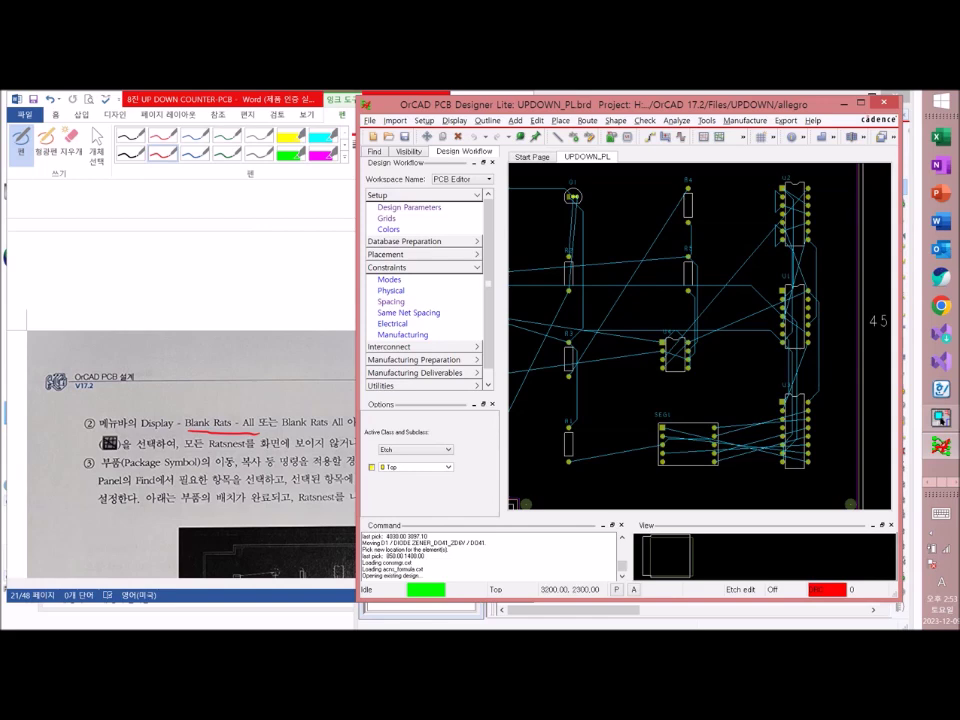
Switch to the Word handout, go to section 3.6 Color Setting and underline the Setup - Color / Color192 instruction in red ink
click(220, 280)
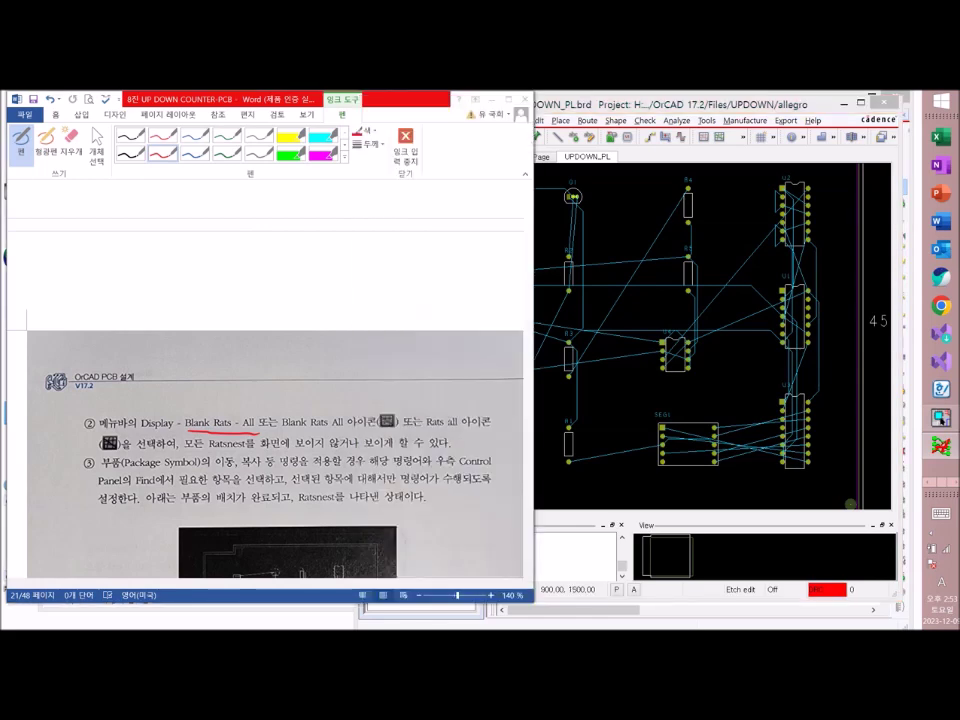
scroll(270, 380, down, 2)
scroll(270, 380, down, 2)
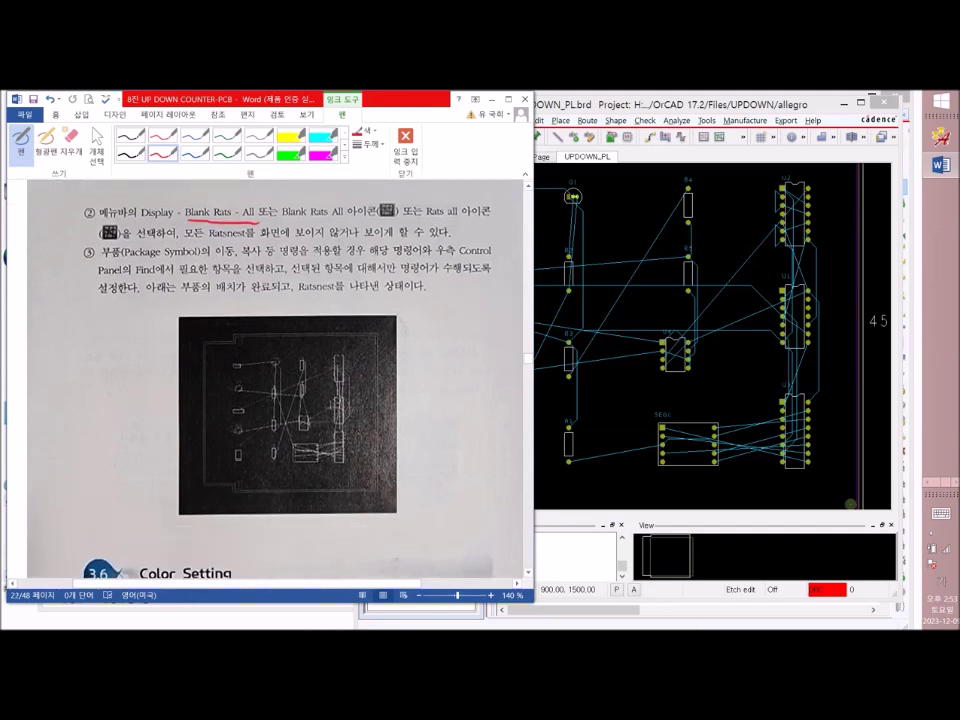
scroll(270, 380, down, 5)
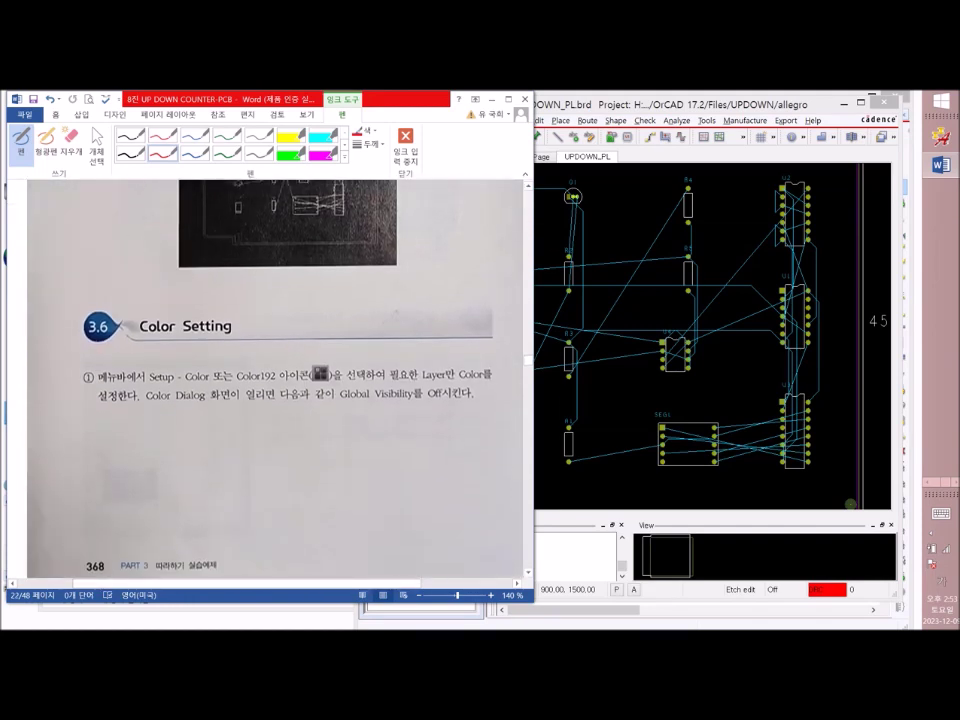
scroll(270, 380, down, 1)
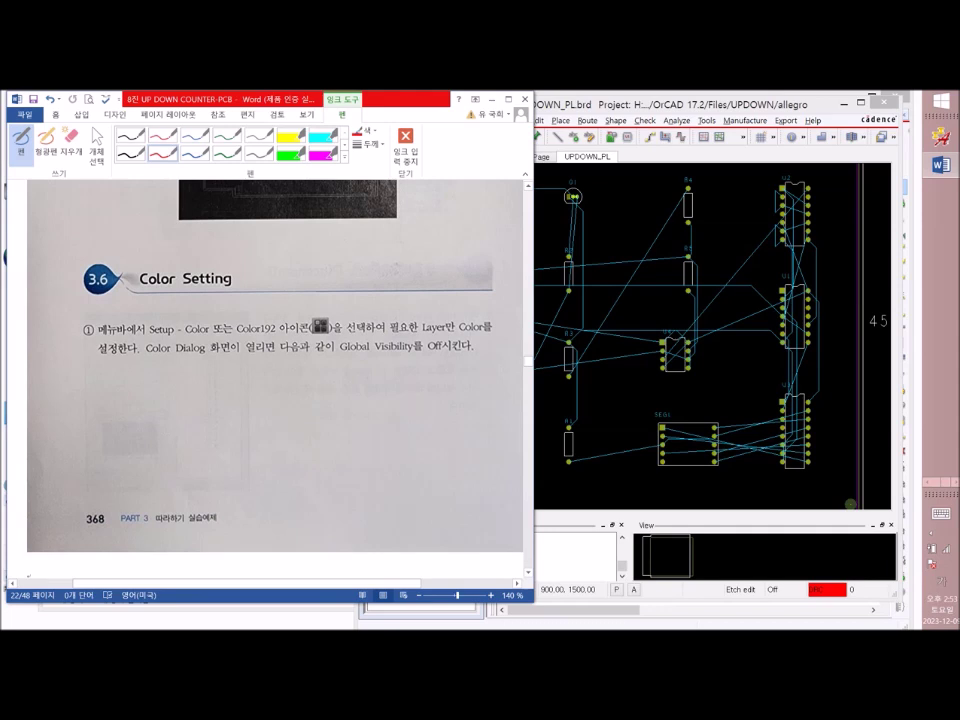
drag(149, 340, 292, 333)
In the handout's Stack-Up figure, circle the Top and Bottom rows and mark the Bond_Bottom check box in red ink
scroll(270, 380, down, 8)
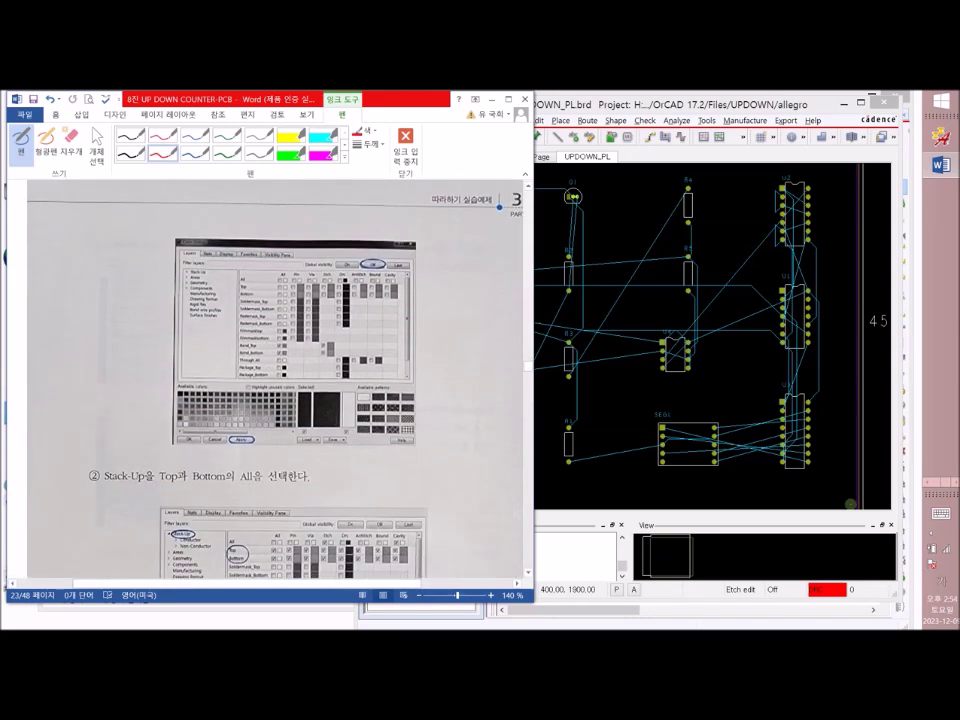
scroll(270, 380, down, 3)
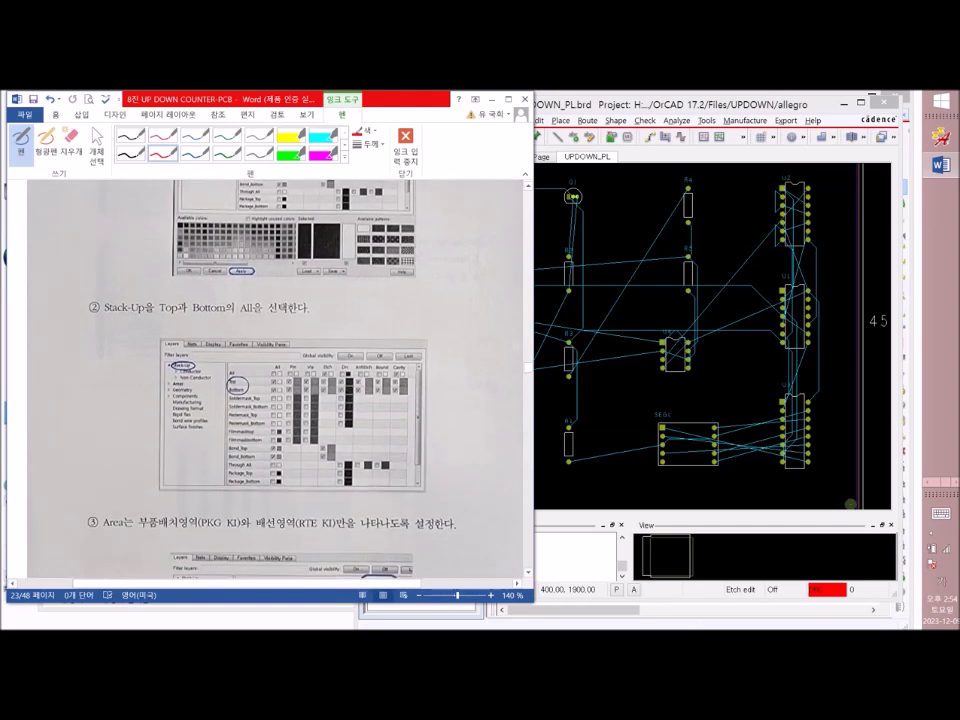
mouse_move(254, 382)
mouse_down()
mouse_move(229, 388)
mouse_move(253, 396)
mouse_move(256, 385)
mouse_up()
scroll(270, 380, down, 2)
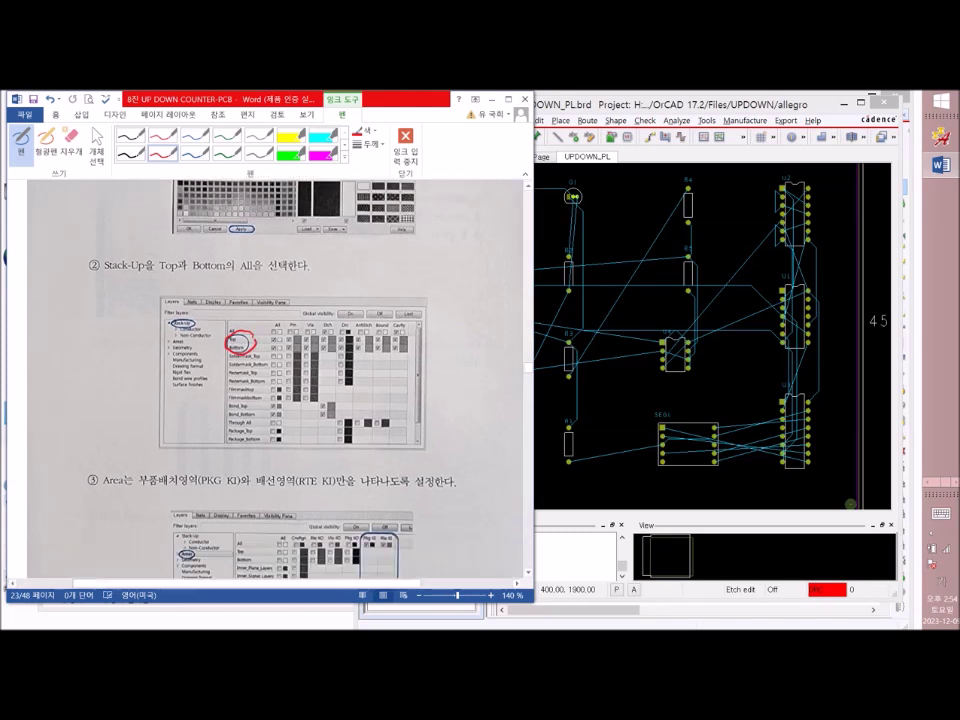
drag(275, 364, 264, 383)
scroll(266, 380, down, 1)
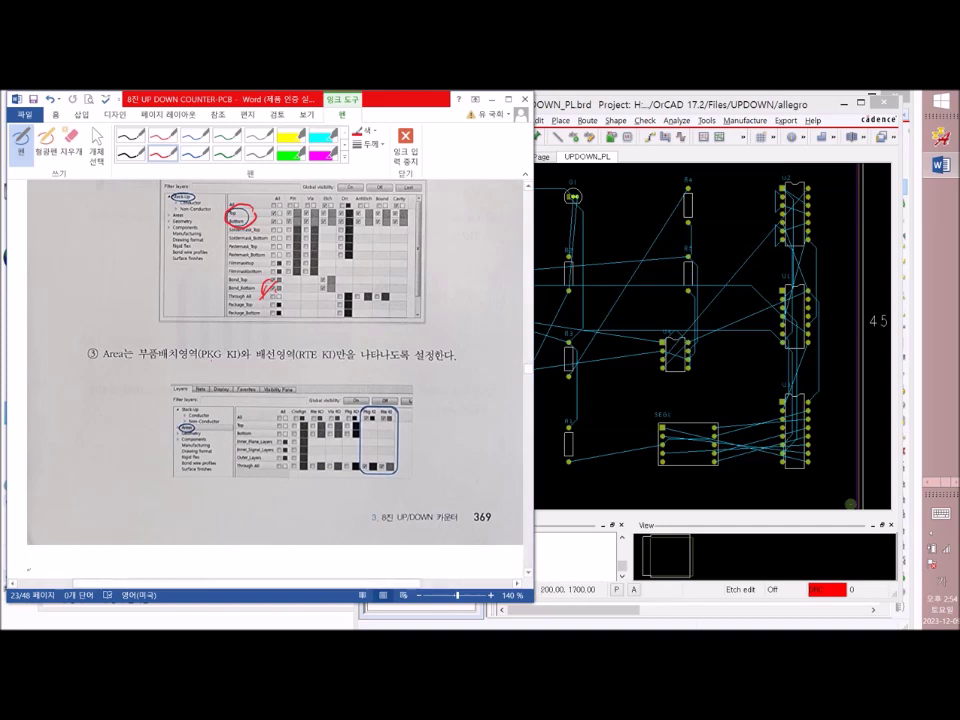
Mark the Areas figure in red ink and underline Design_Outline, Outline and Dimension in the handout's Board Geometry item and figure
drag(374, 479, 386, 478)
scroll(270, 380, down, 10)
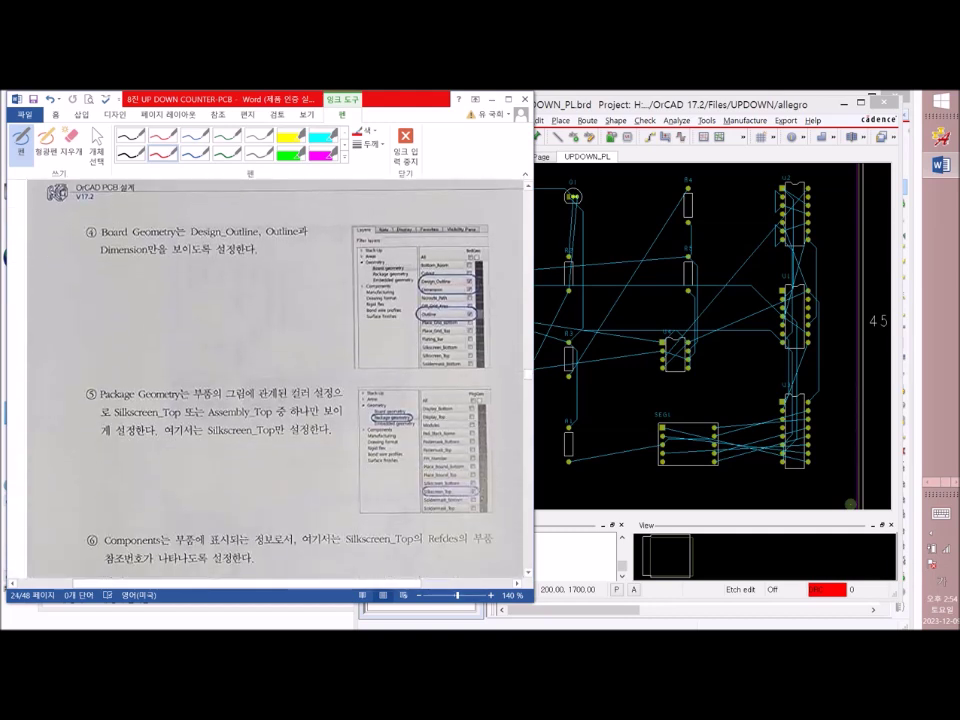
drag(227, 239, 258, 236)
drag(111, 267, 159, 264)
mouse_move(423, 287)
mouse_down()
mouse_move(448, 285)
mouse_move(429, 318)
mouse_move(437, 316)
mouse_up()
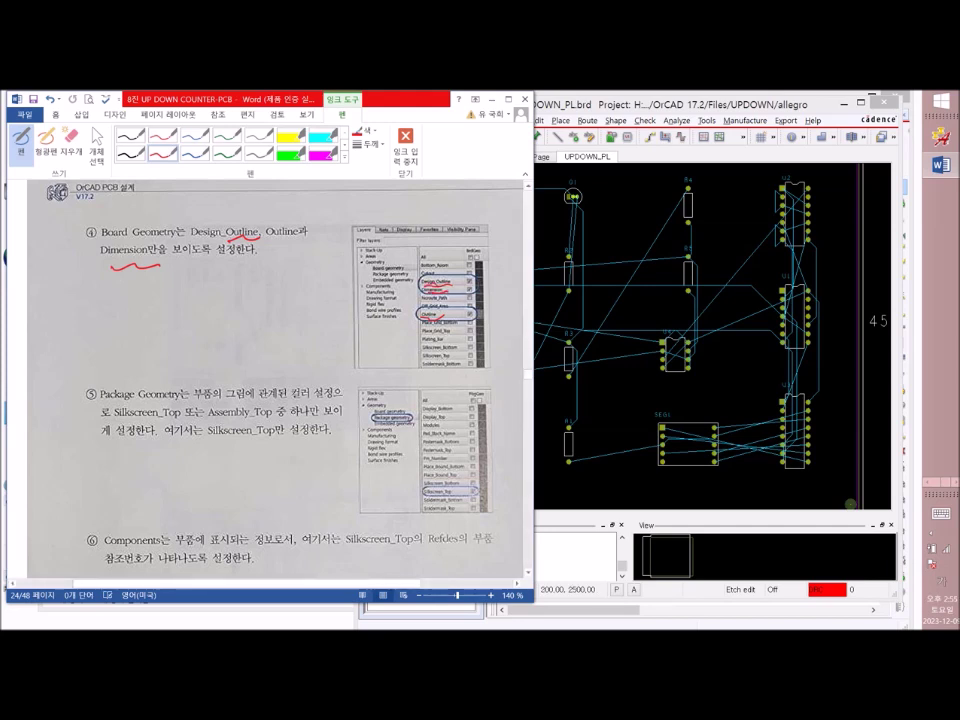
Underline Package Geometry in the handout and handwrite TOP and Bottom in the blank space above it in red ink
drag(100, 405, 180, 402)
mouse_move(155, 291)
mouse_down()
mouse_move(172, 290)
mouse_move(164, 304)
mouse_up()
drag(176, 291, 185, 298)
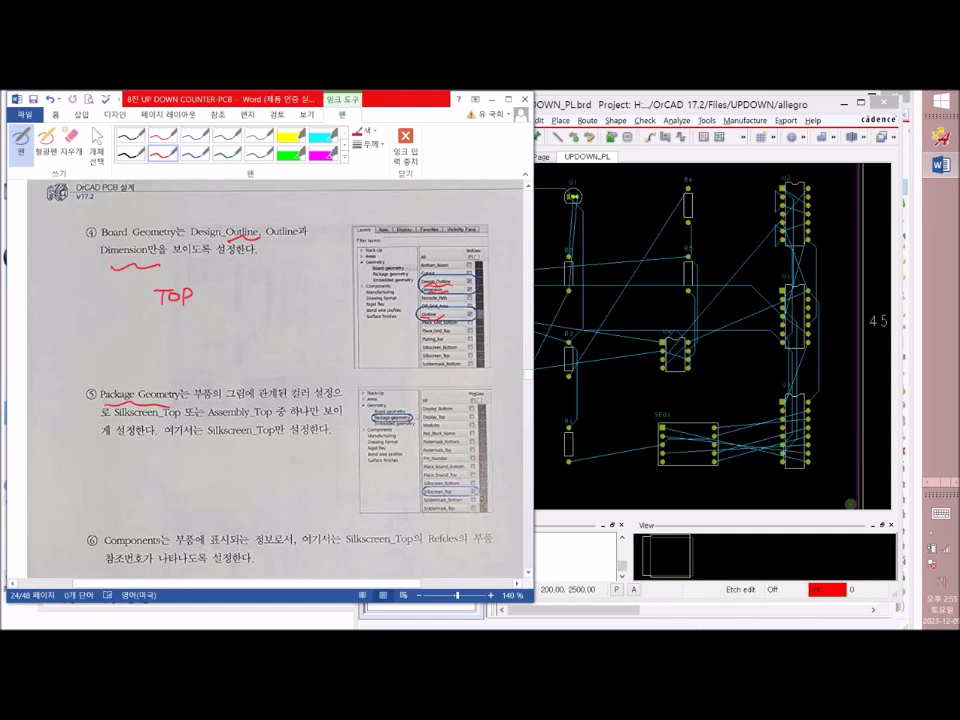
drag(155, 343, 159, 353)
drag(166, 347, 182, 354)
drag(176, 348, 212, 354)
Handwrite Component beside TOP and Solder beside Bottom, each followed by its Korean side name
mouse_move(241, 293)
mouse_down()
mouse_move(241, 302)
mouse_move(292, 302)
mouse_up()
drag(295, 300, 300, 301)
drag(303, 289, 309, 296)
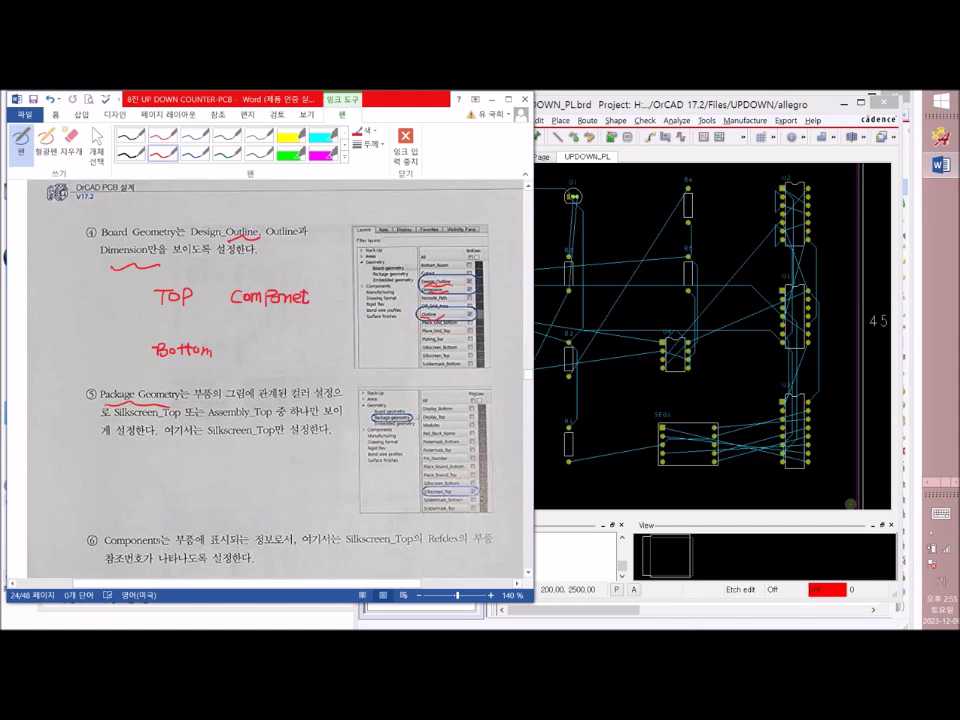
drag(296, 296, 302, 306)
mouse_move(241, 342)
mouse_down()
mouse_move(233, 356)
mouse_move(293, 347)
mouse_up()
mouse_move(324, 289)
mouse_down()
mouse_move(326, 300)
mouse_move(346, 299)
mouse_move(334, 310)
mouse_move(360, 313)
mouse_up()
mouse_move(306, 347)
mouse_down()
mouse_move(338, 358)
mouse_move(336, 366)
mouse_move(356, 362)
mouse_up()
Handwrite PAD, Begin Layer and END Layer beside TOP and Bottom, then bracket the two layers and underline the pairs
mouse_move(65, 262)
mouse_down()
mouse_move(66, 278)
mouse_move(95, 272)
mouse_move(62, 302)
mouse_move(114, 300)
mouse_move(117, 309)
mouse_move(134, 296)
mouse_up()
click(111, 302)
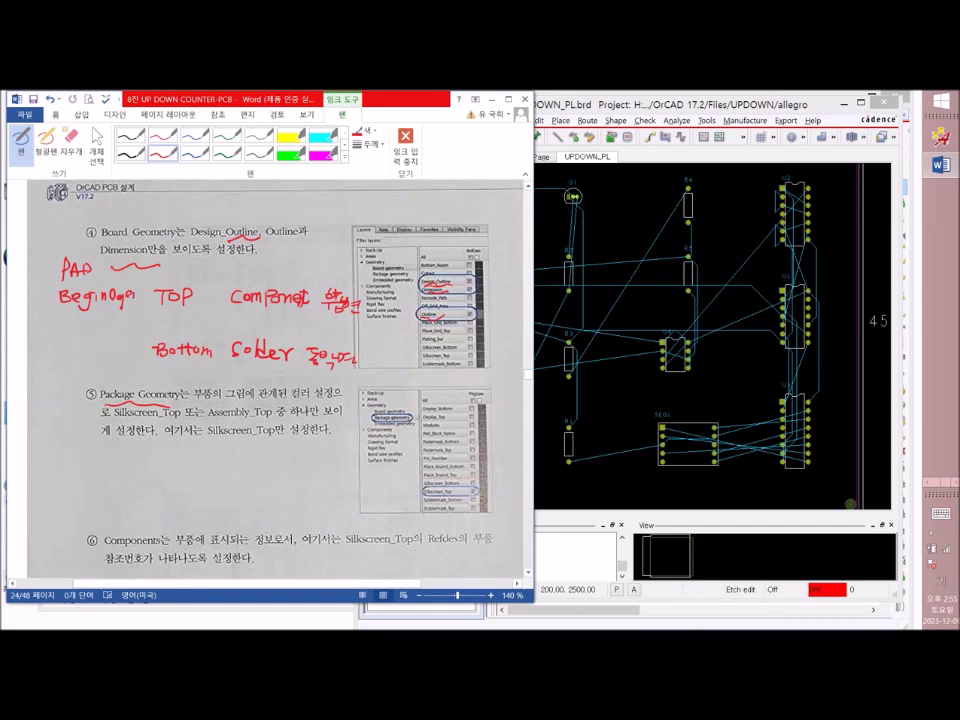
mouse_move(55, 344)
mouse_down()
mouse_move(61, 355)
mouse_move(68, 346)
mouse_move(97, 360)
mouse_move(105, 351)
mouse_up()
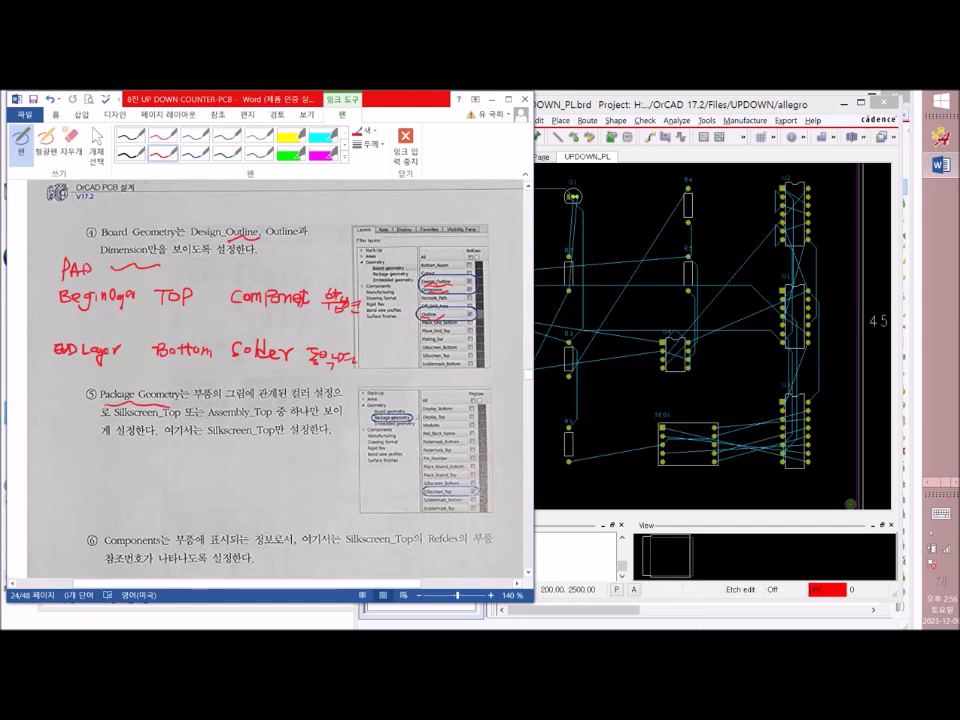
drag(42, 296, 54, 346)
drag(130, 321, 240, 320)
drag(108, 354, 120, 355)
drag(196, 358, 226, 357)
Box Silkscreen_Top in the Package Geometry item and mark the RefDes column and its Silkscreen_Top check box in the Components figure
drag(209, 442, 267, 441)
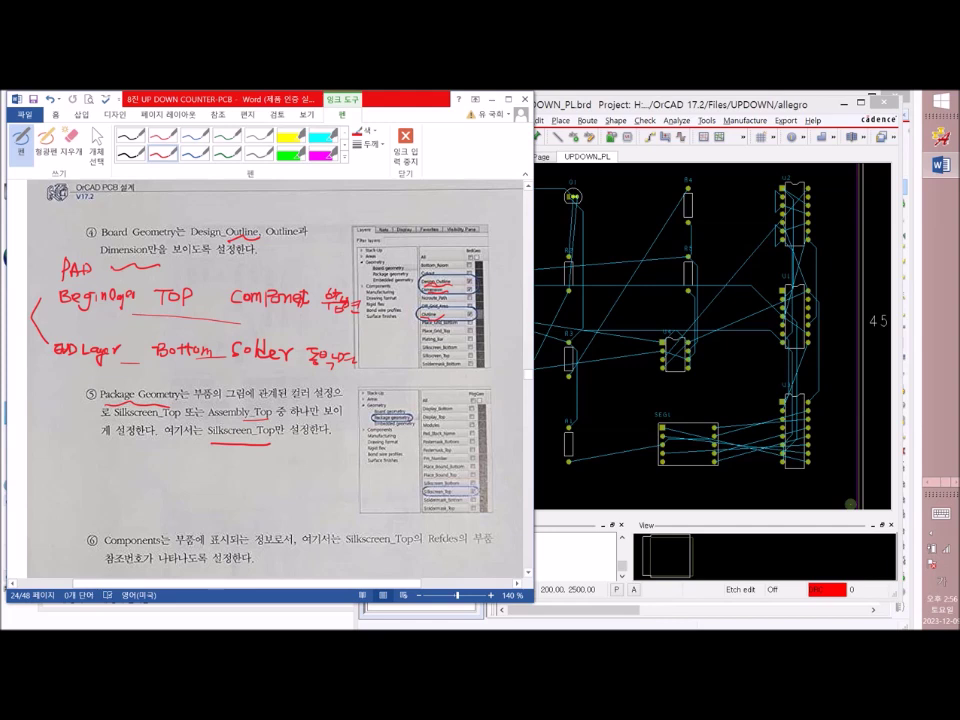
mouse_move(208, 445)
mouse_down()
mouse_move(208, 425)
mouse_move(264, 423)
mouse_move(268, 442)
mouse_up()
scroll(270, 380, down, 5)
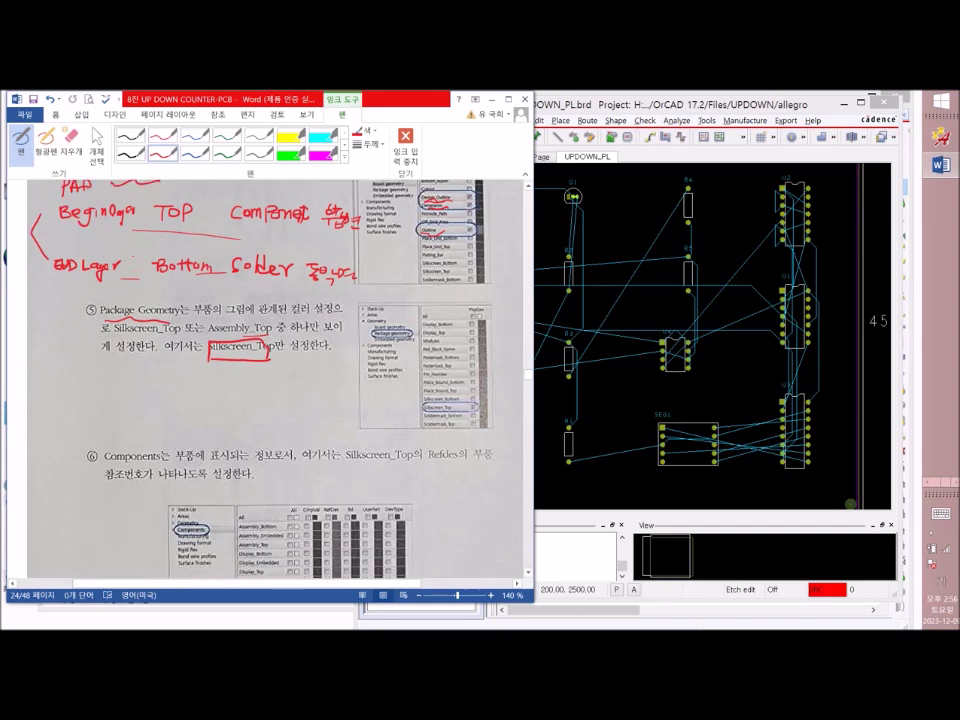
scroll(270, 380, down, 1)
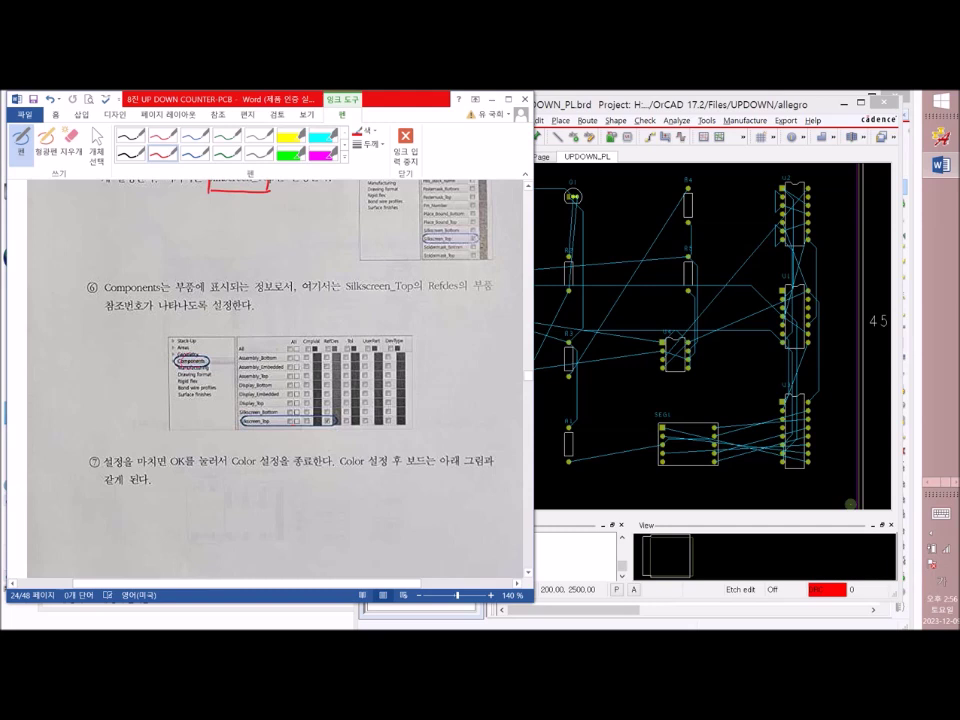
drag(337, 335, 330, 432)
scroll(275, 380, down, 4)
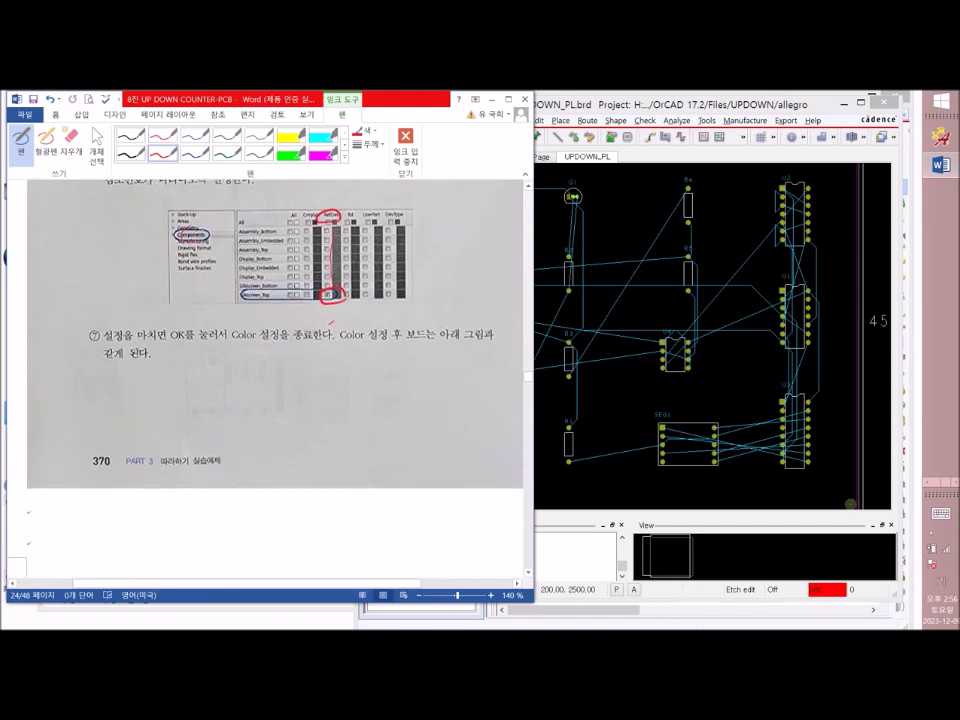
Go to section 3.7 Routing and handwrite 배치 100 and 배선 25 joined by a bracket in red ink
scroll(270, 380, down, 8)
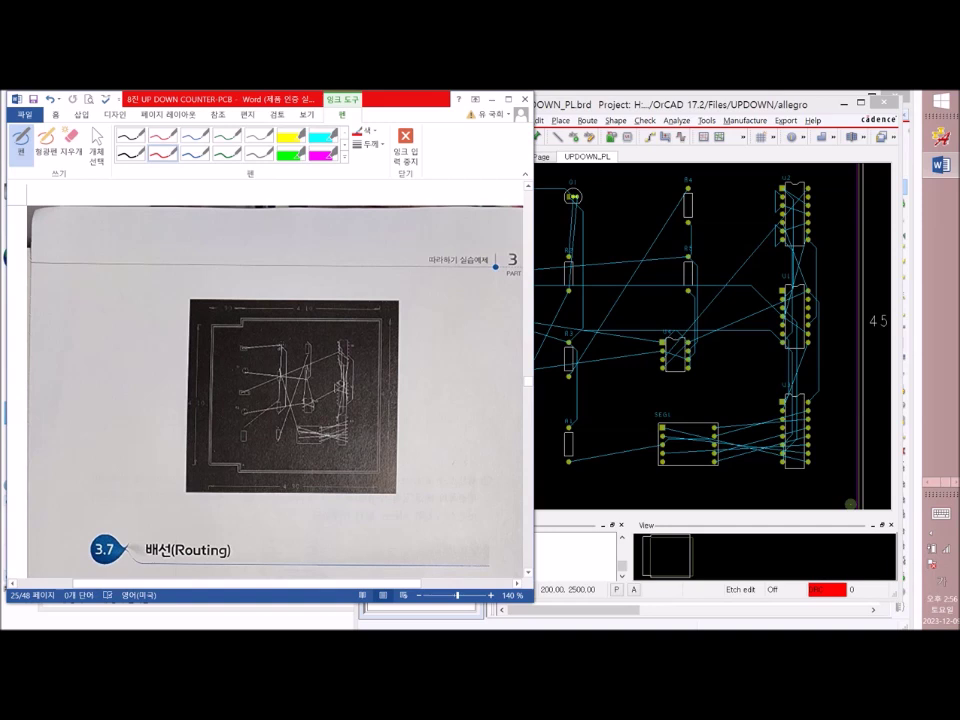
scroll(275, 380, down, 5)
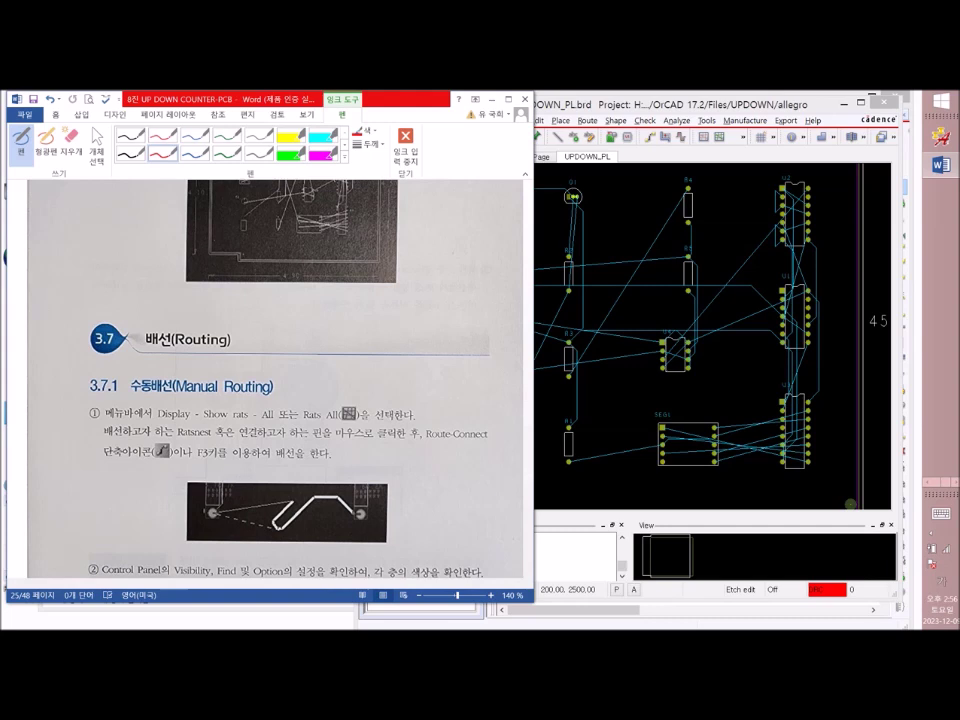
drag(376, 310, 378, 323)
drag(386, 308, 386, 316)
mouse_move(391, 308)
mouse_down()
mouse_move(390, 324)
mouse_move(396, 316)
mouse_up()
drag(397, 309, 398, 323)
mouse_move(402, 316)
mouse_down()
mouse_move(415, 328)
mouse_move(437, 326)
mouse_up()
drag(449, 312, 460, 313)
drag(385, 371, 385, 389)
drag(394, 372, 394, 390)
drag(381, 382, 399, 387)
drag(406, 374, 410, 385)
mouse_move(426, 374)
mouse_down()
mouse_move(433, 387)
mouse_move(463, 387)
mouse_up()
drag(467, 374, 468, 391)
mouse_move(467, 373)
mouse_down()
mouse_move(478, 372)
mouse_move(464, 404)
mouse_up()
mouse_move(372, 333)
mouse_down()
mouse_move(345, 350)
mouse_move(372, 378)
mouse_up()
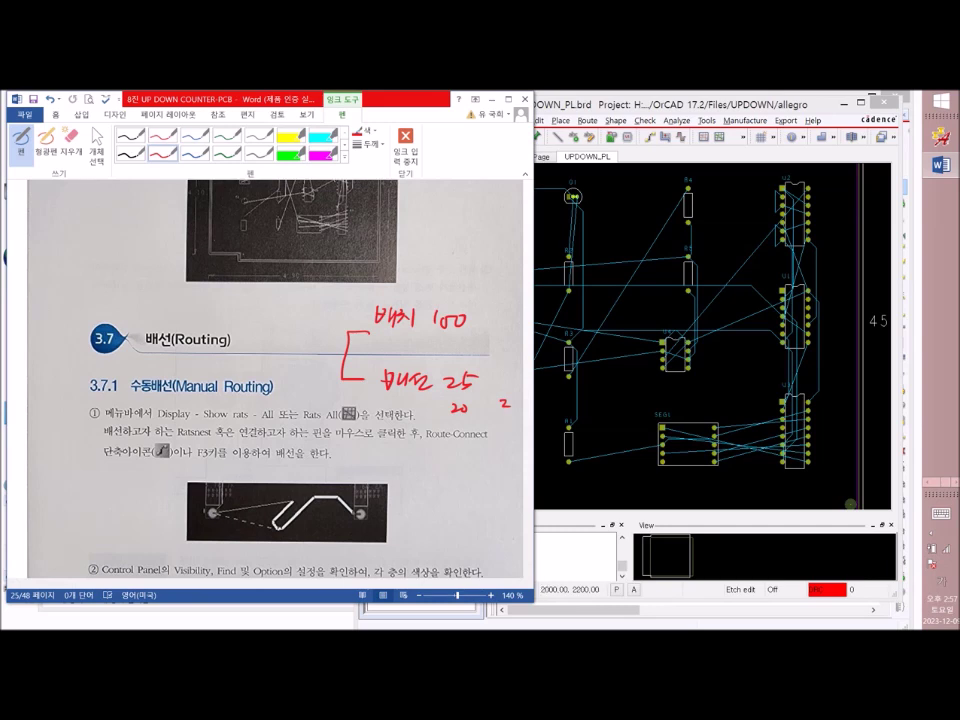
Underline Visibility, Find and Option in item 2 of the Manual Routing section in red ink
scroll(270, 380, down, 3)
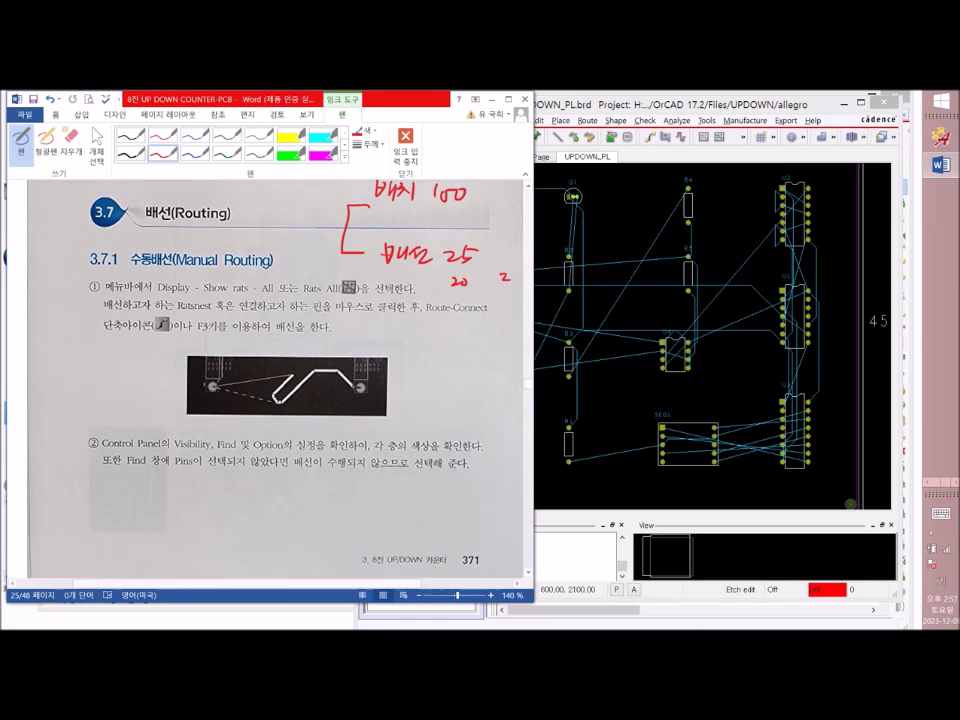
scroll(275, 380, down, 3)
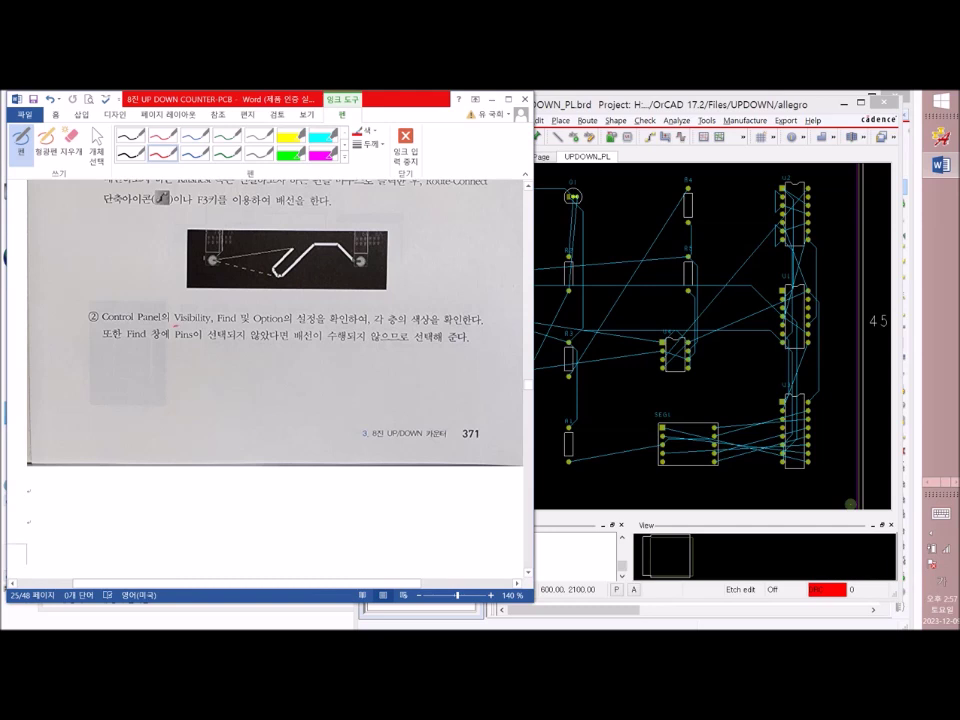
drag(178, 325, 288, 326)
Switch to OrCAD PCB Designer and examine the Find filter and the layer Visibility settings
click(537, 487)
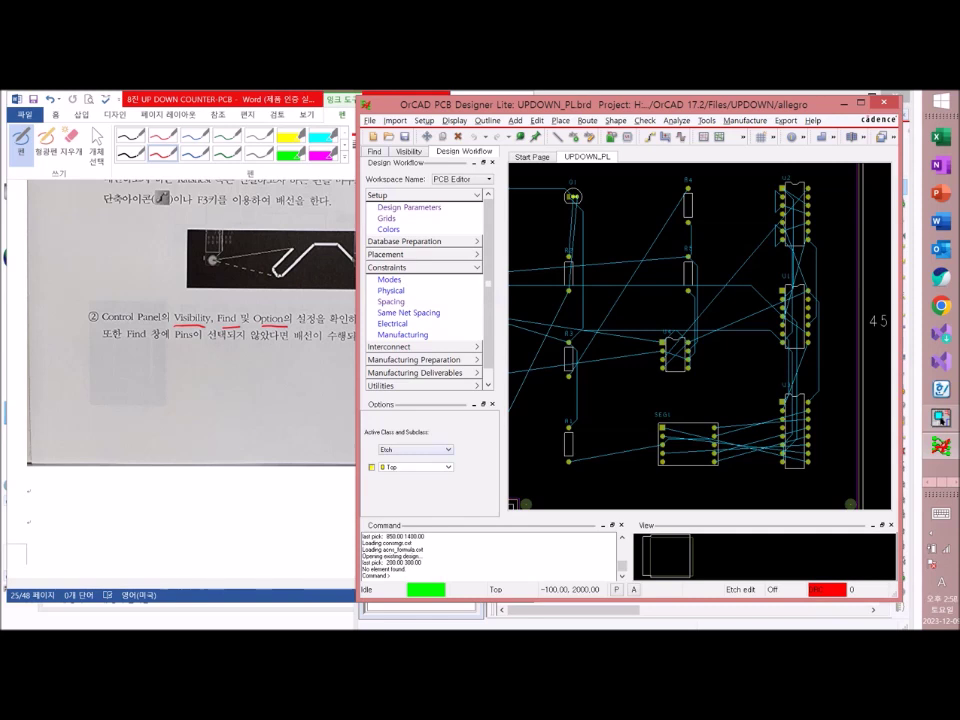
click(374, 152)
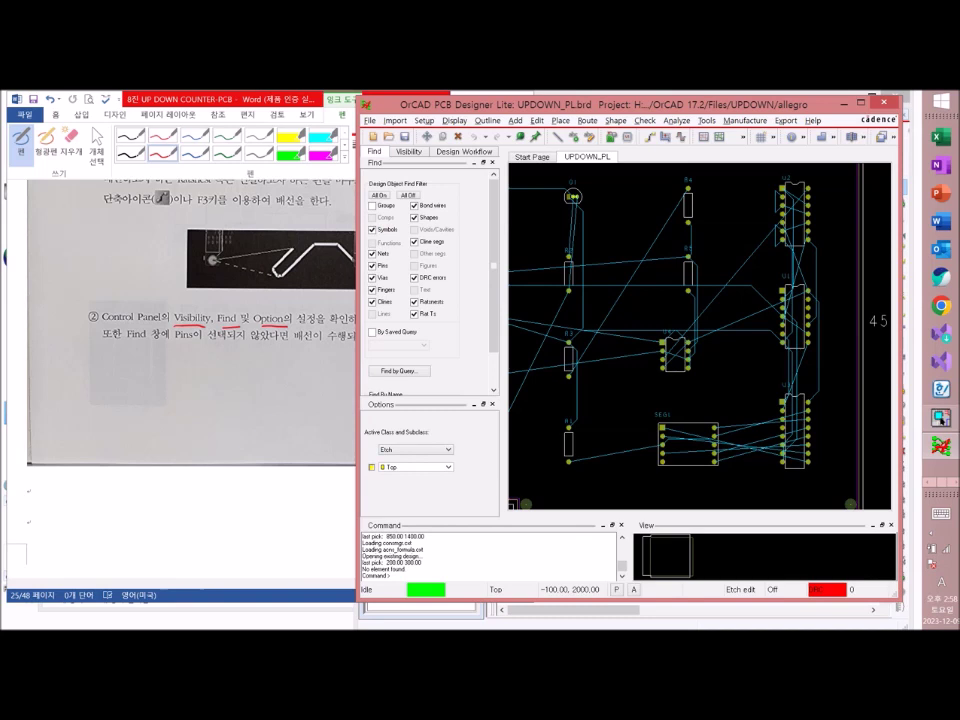
click(408, 152)
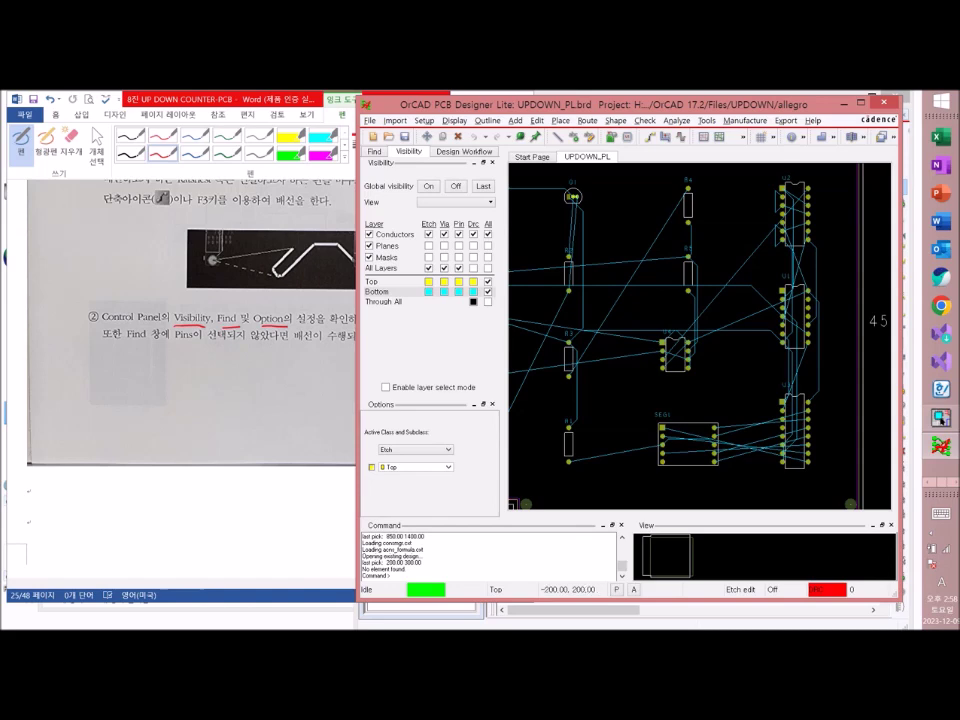
Switch back to the Word handout, underline Etch in item 5 and review the editing, Design Status and Quick Report items
click(280, 400)
scroll(280, 400, down, 15)
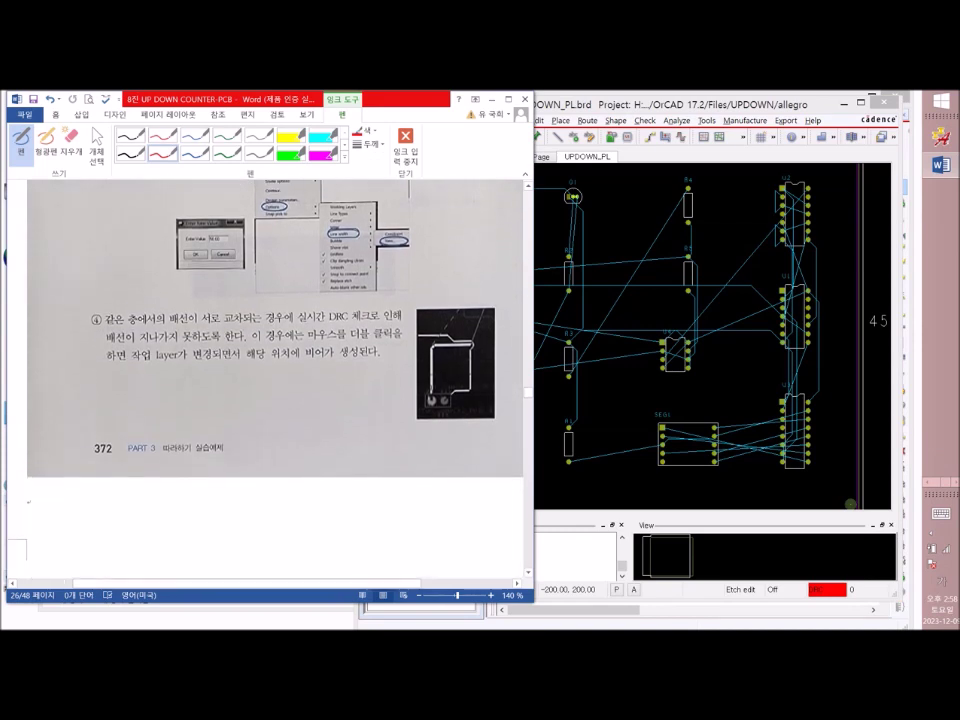
scroll(265, 380, down, 8)
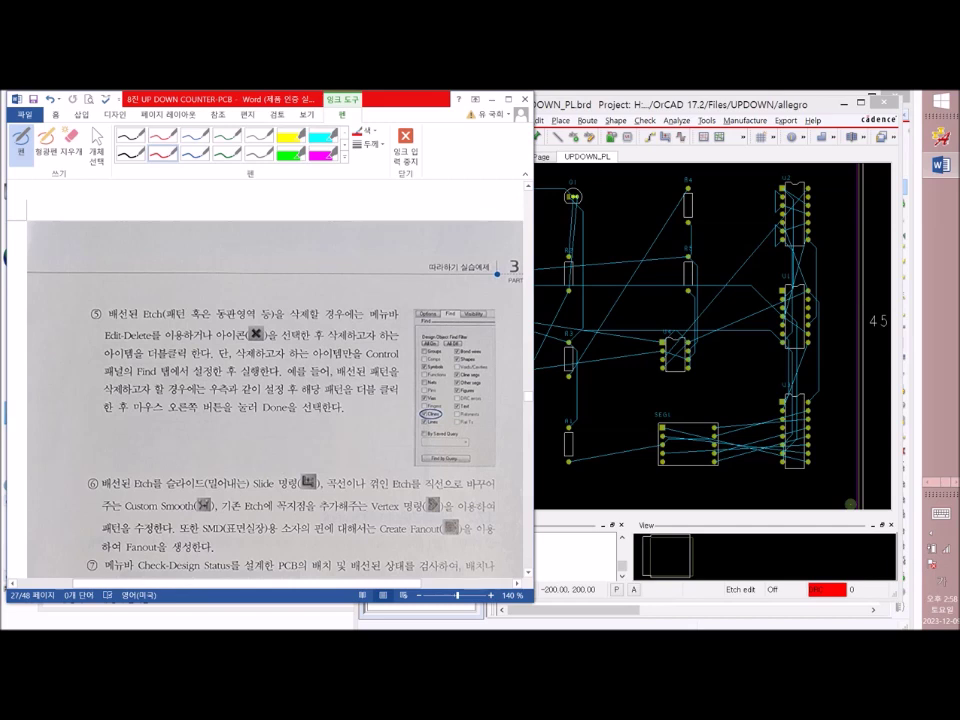
drag(148, 325, 169, 326)
scroll(270, 400, down, 5)
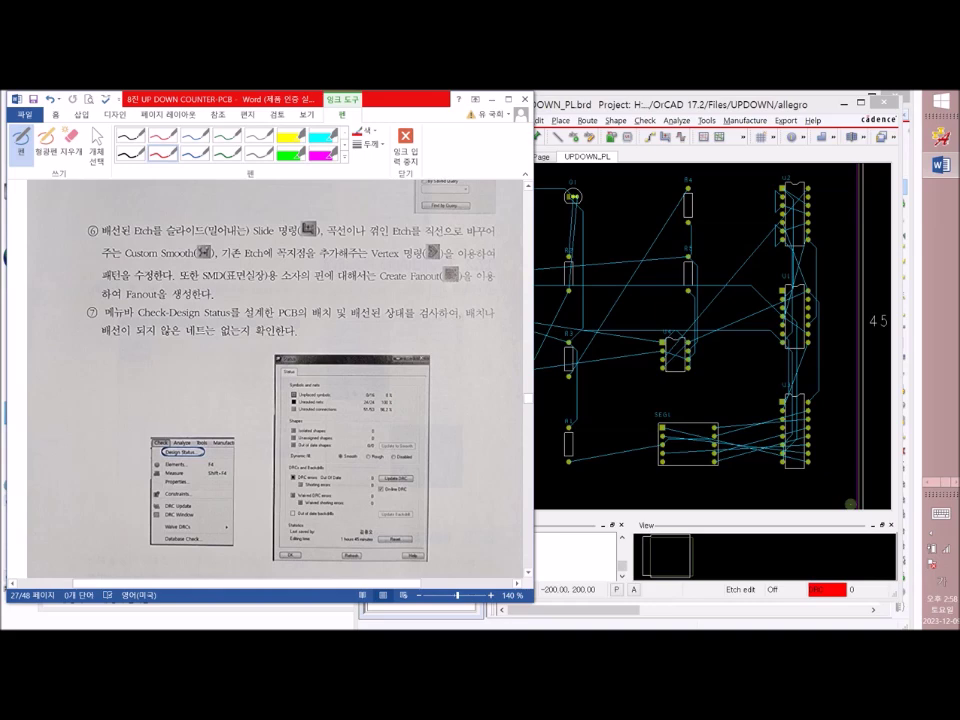
scroll(270, 380, down, 4)
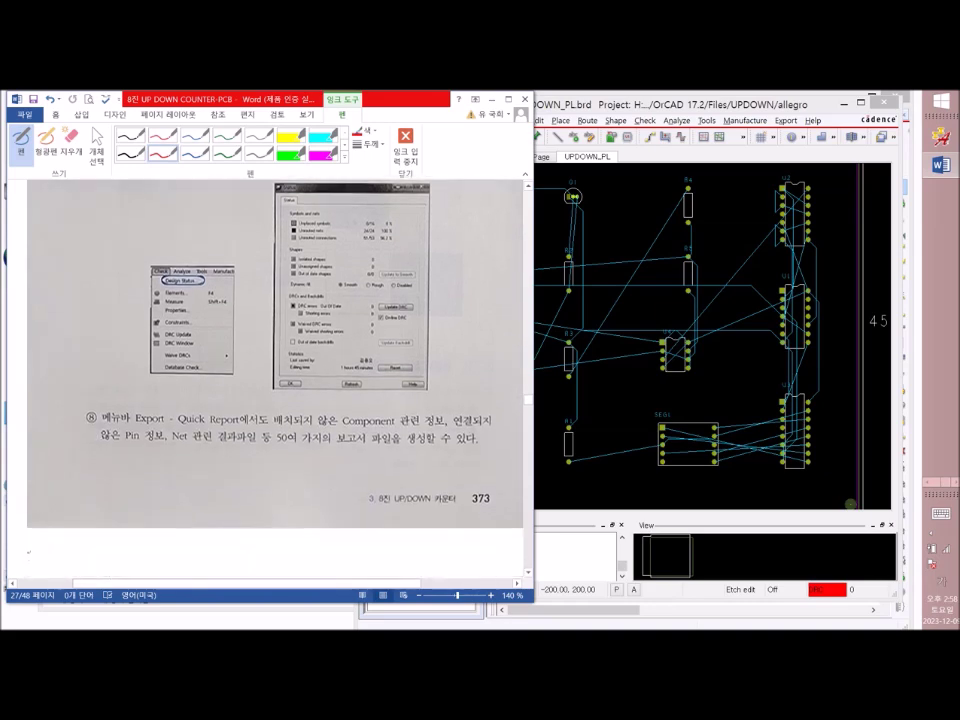
scroll(270, 380, up, 9)
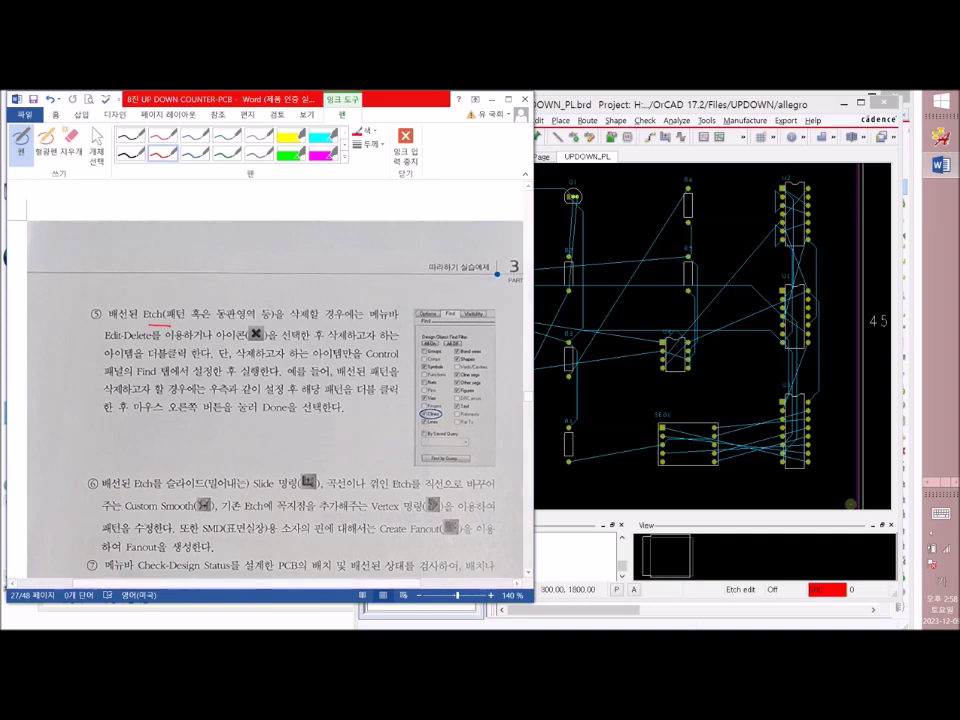
Switch to OrCAD PCB Designer, fit the whole board in view and turn off Silkscreen_Top for the package geometry in the colour settings
click(563, 506)
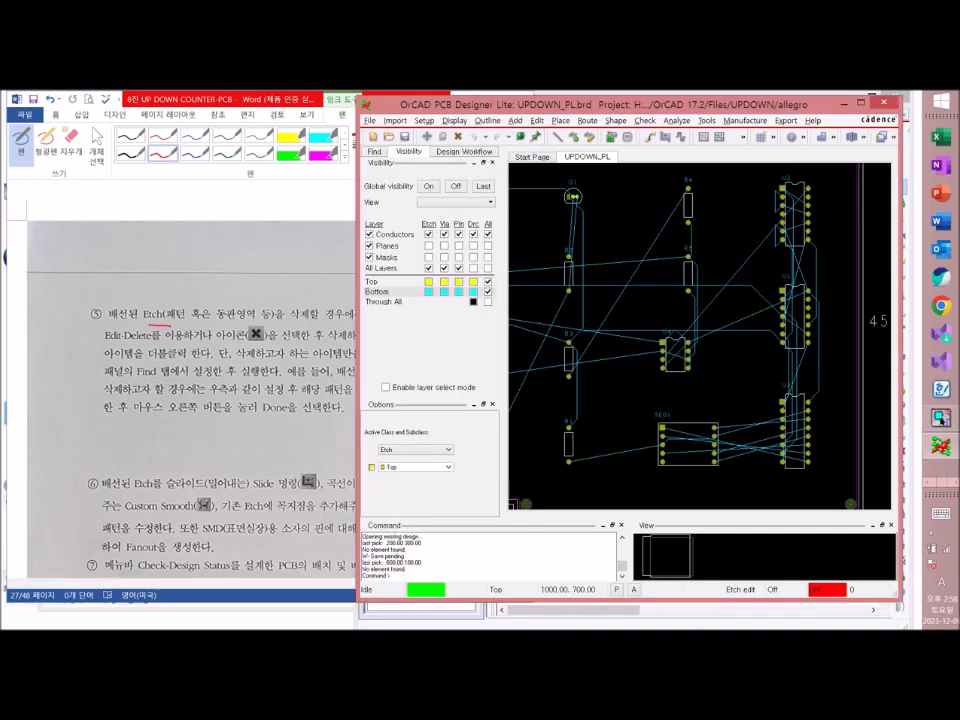
click(861, 103)
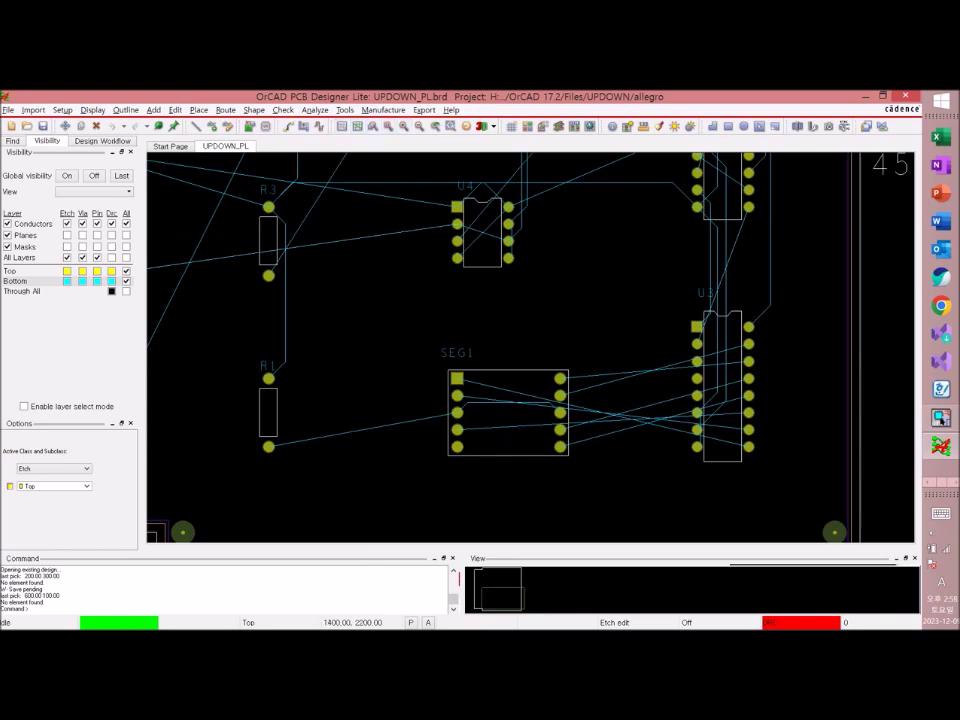
click(388, 126)
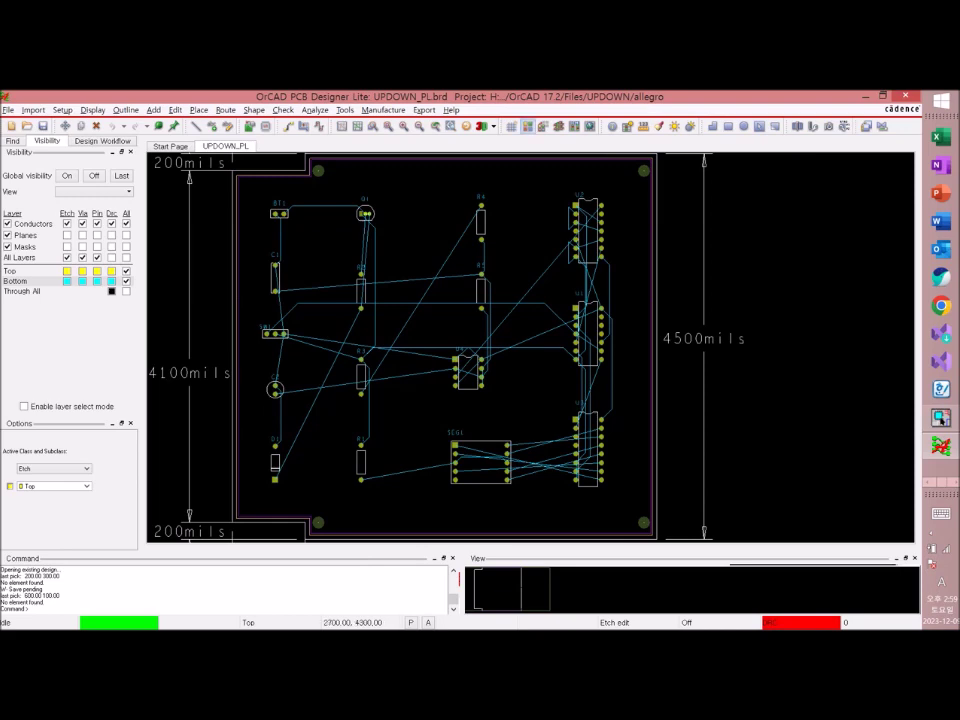
click(527, 126)
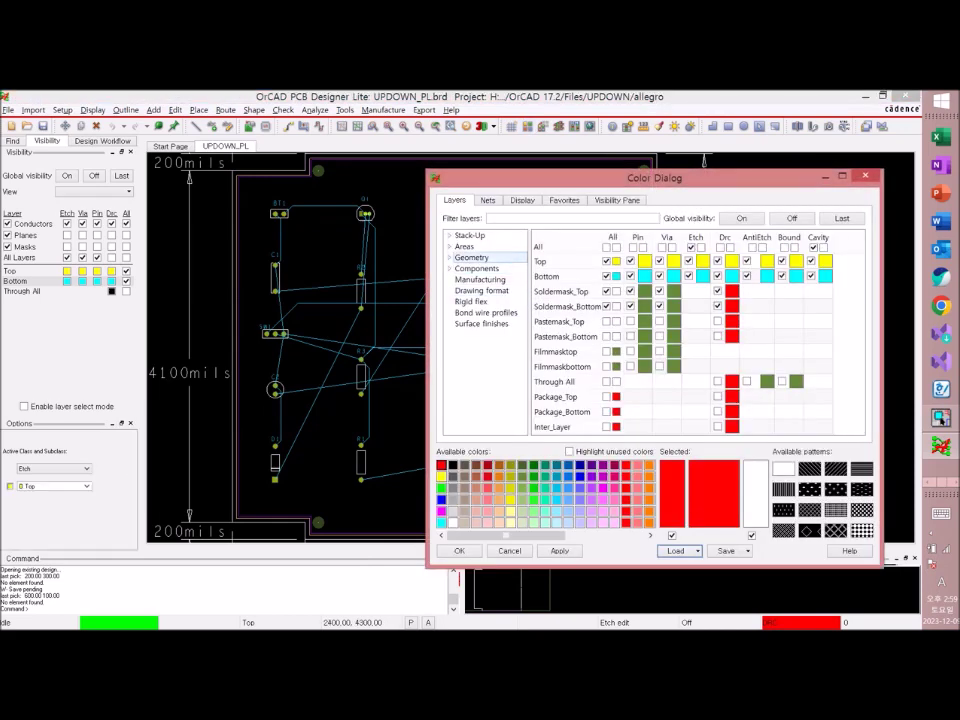
click(449, 257)
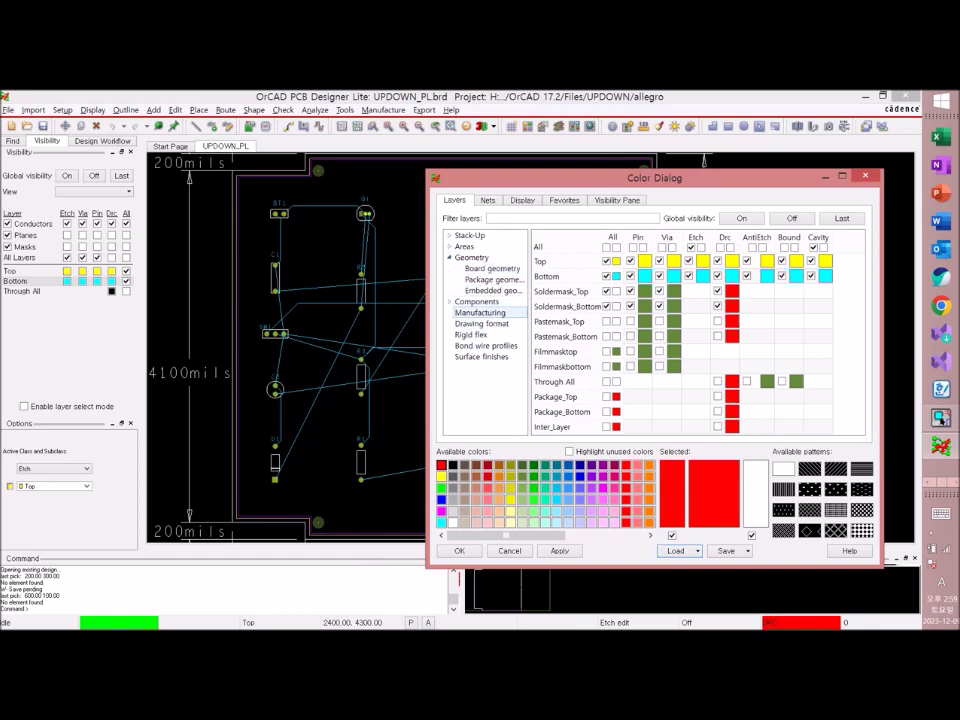
click(492, 268)
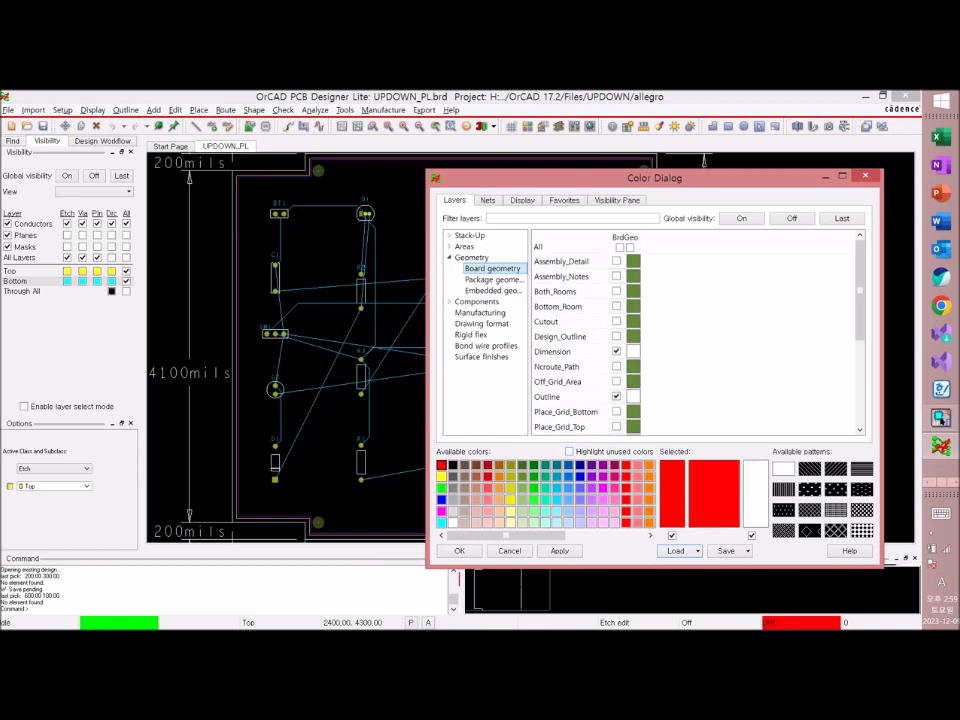
click(492, 280)
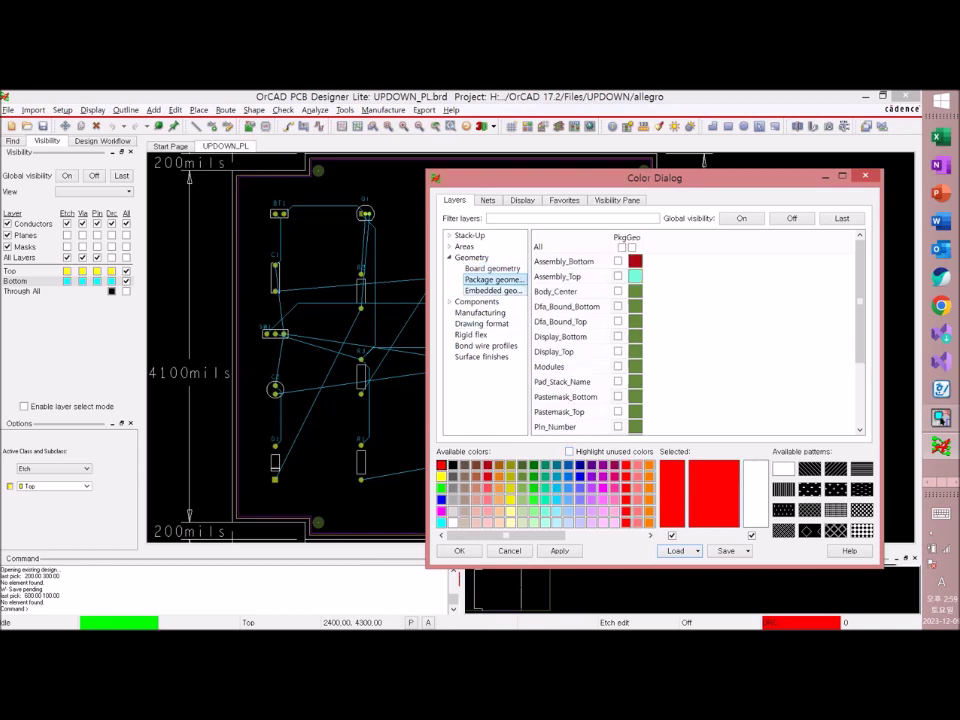
scroll(690, 335, down, 3)
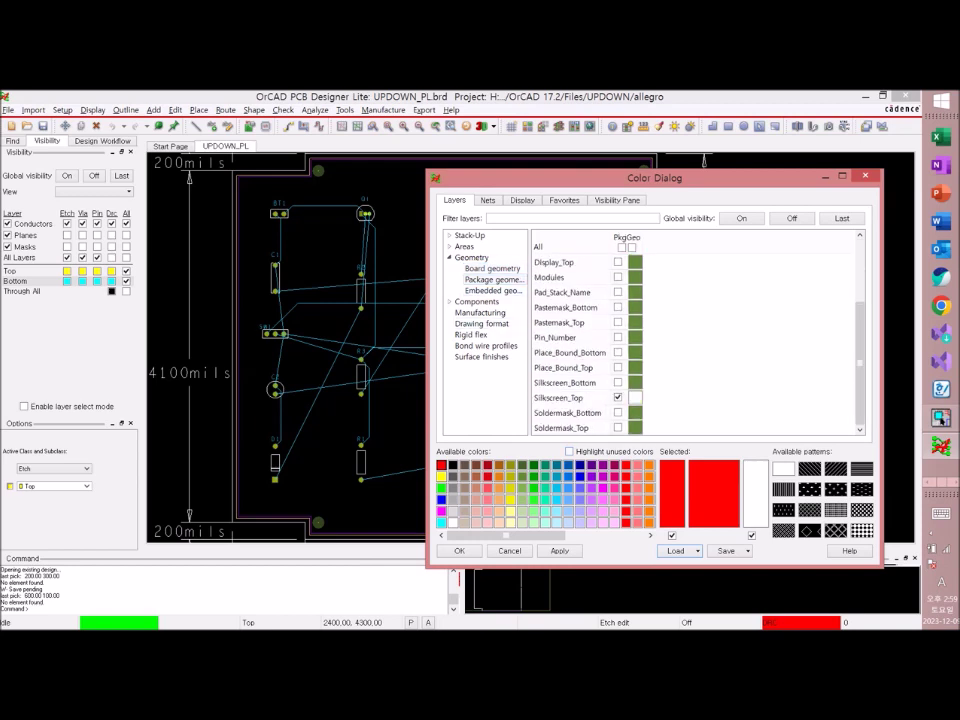
click(618, 398)
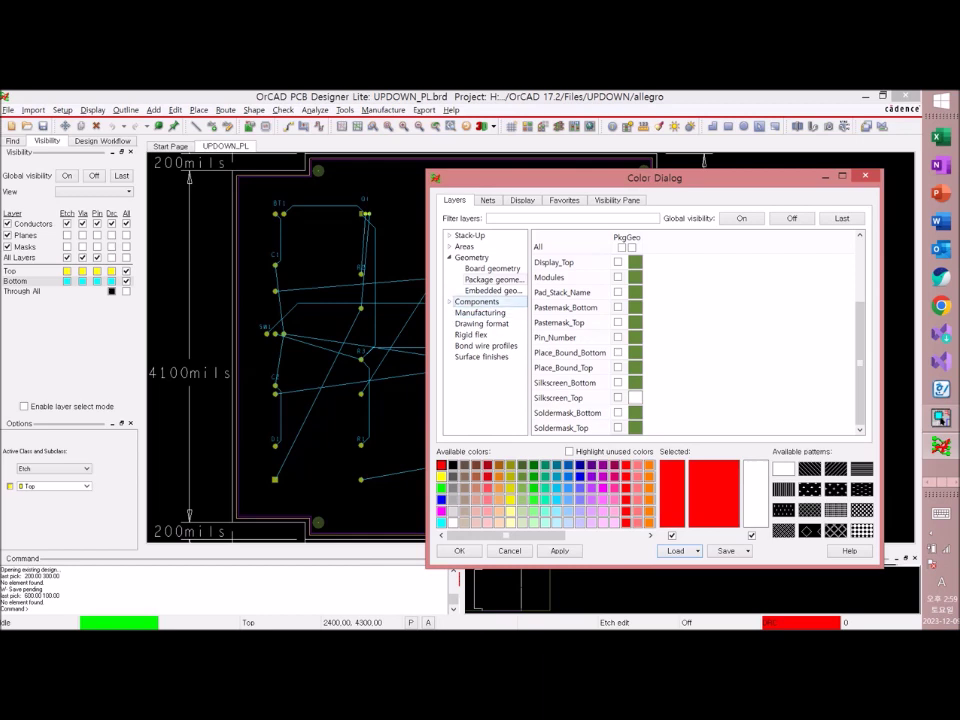
Set the components' Silkscreen_Top RefDes colour to white, with its visibility on
click(477, 301)
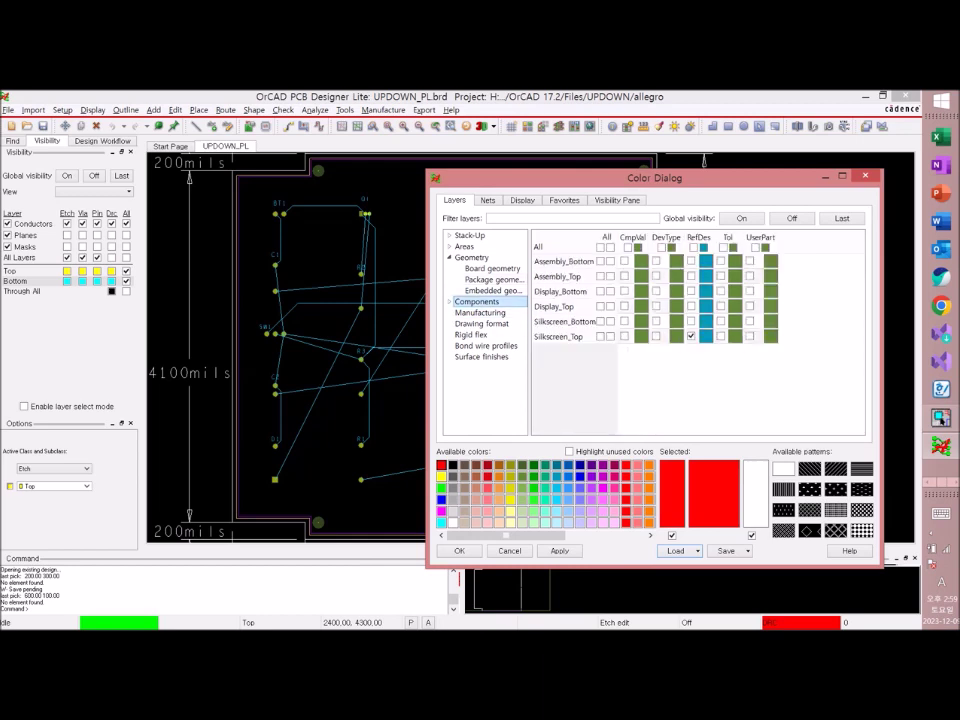
click(691, 336)
click(453, 522)
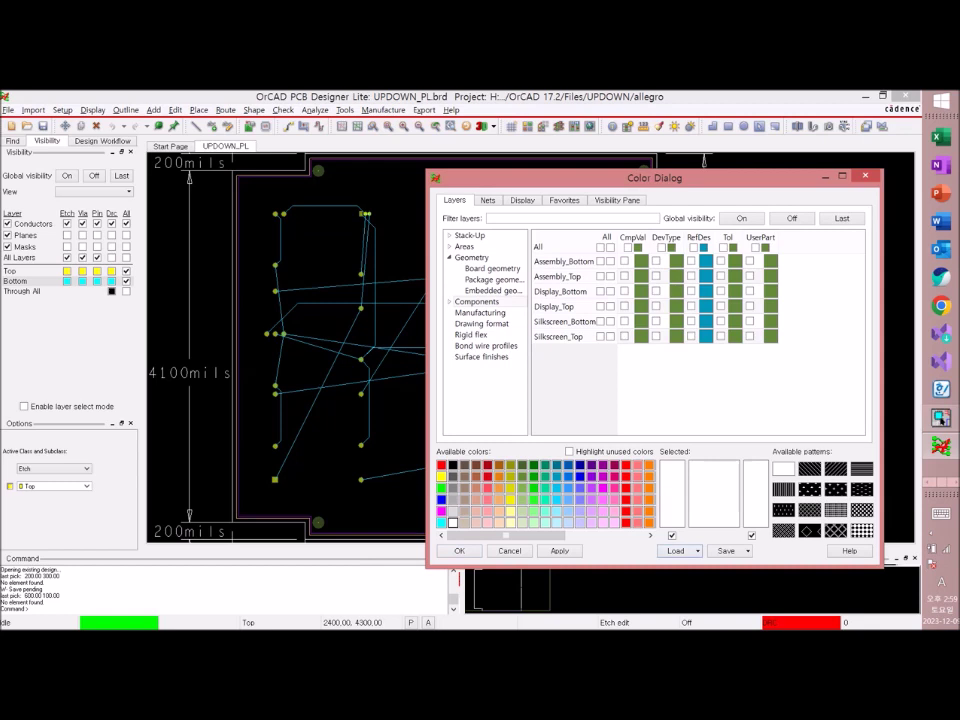
click(706, 336)
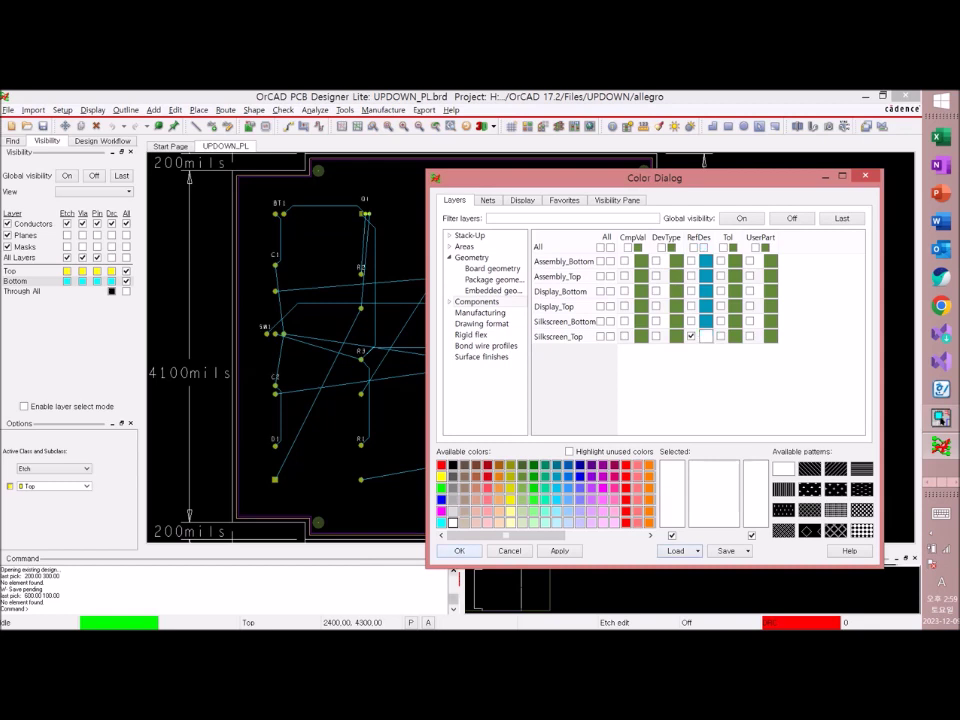
Hide the components' Silkscreen_Top RefDes and set the Gnd net's pin colour to magenta
click(691, 336)
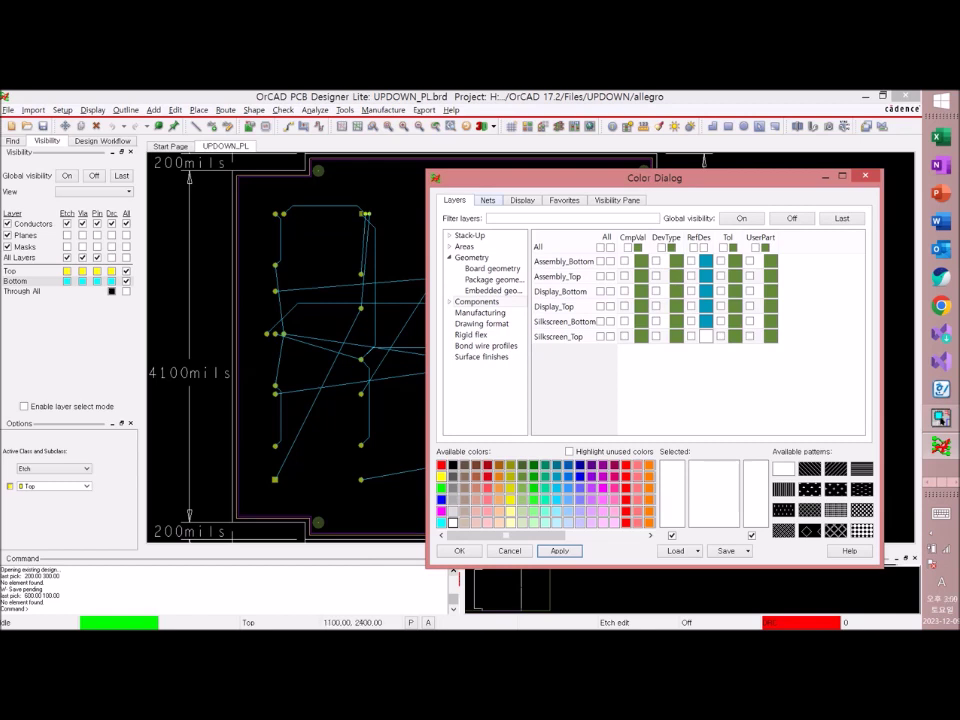
click(488, 200)
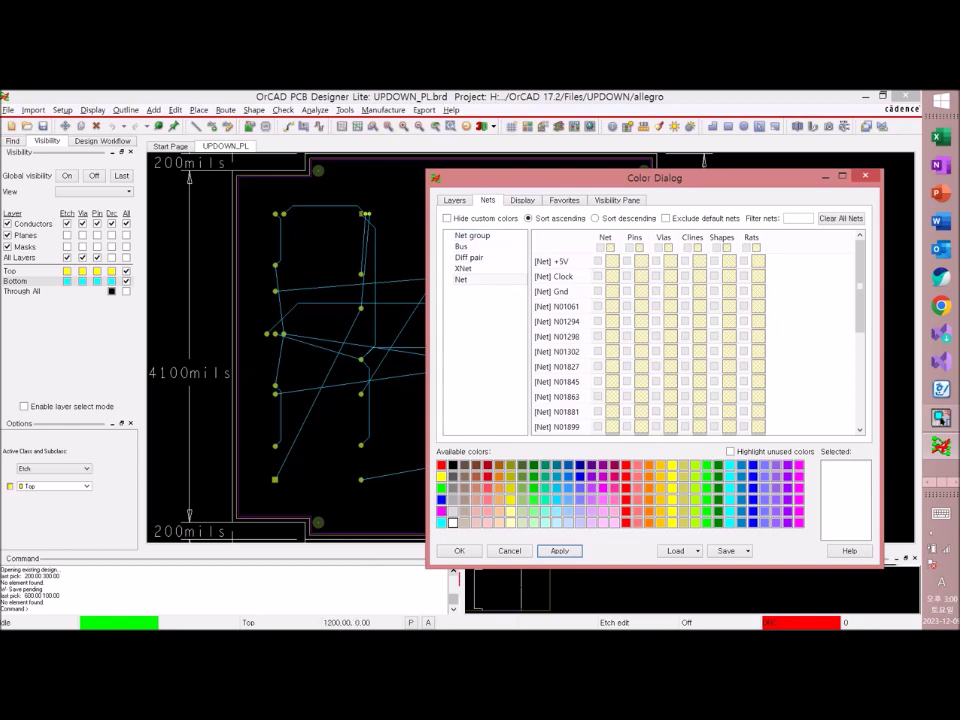
click(441, 511)
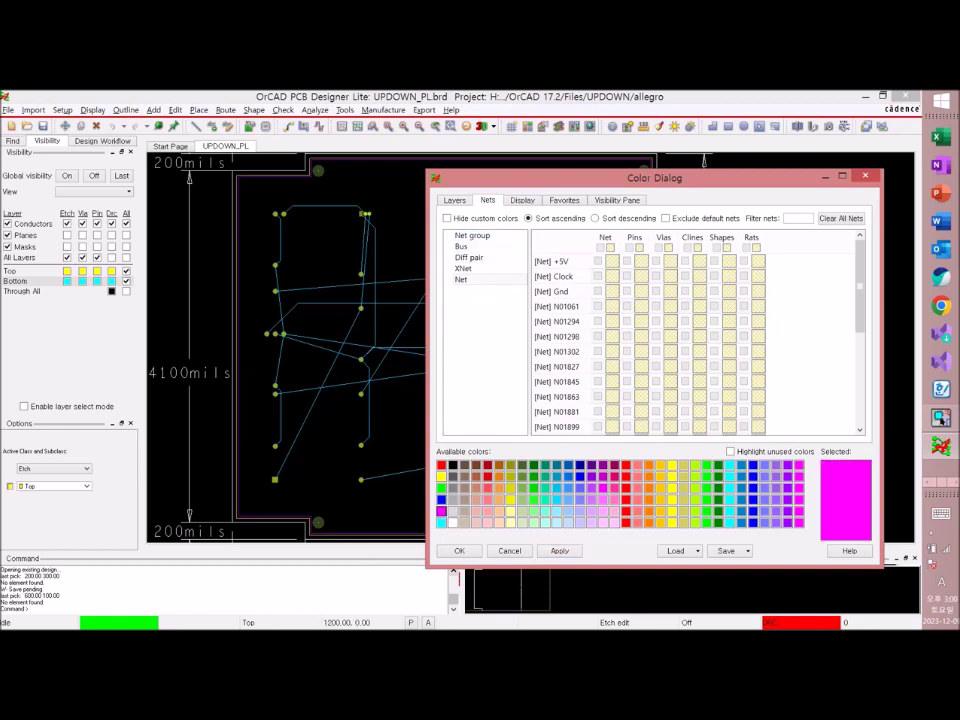
click(641, 291)
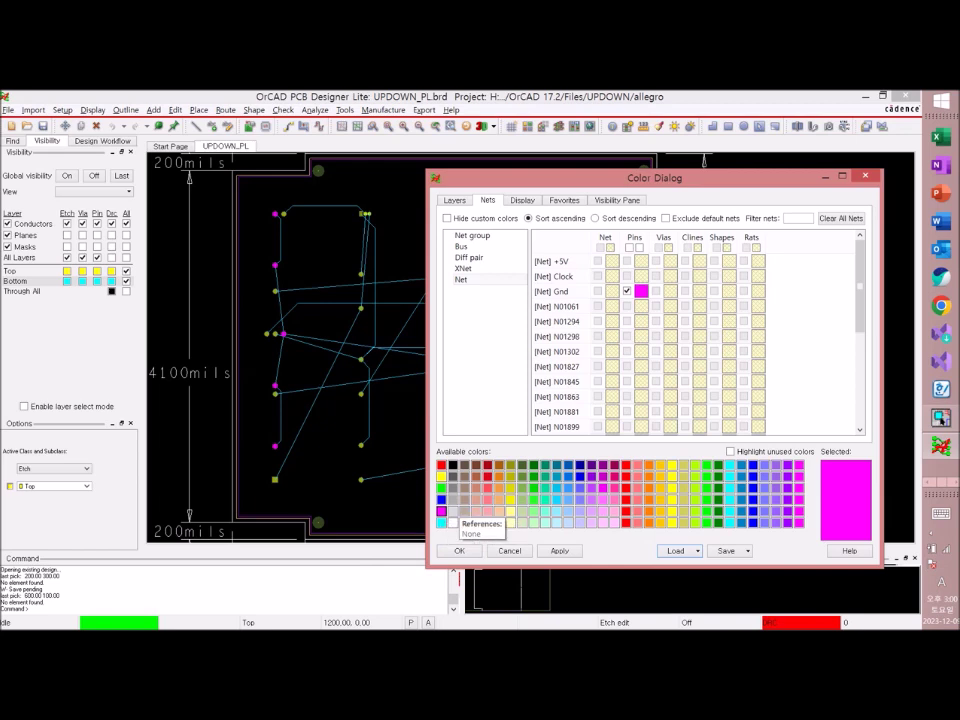
Set the pin colour of the +5V and Vcc nets to red and accept the colour settings
click(441, 465)
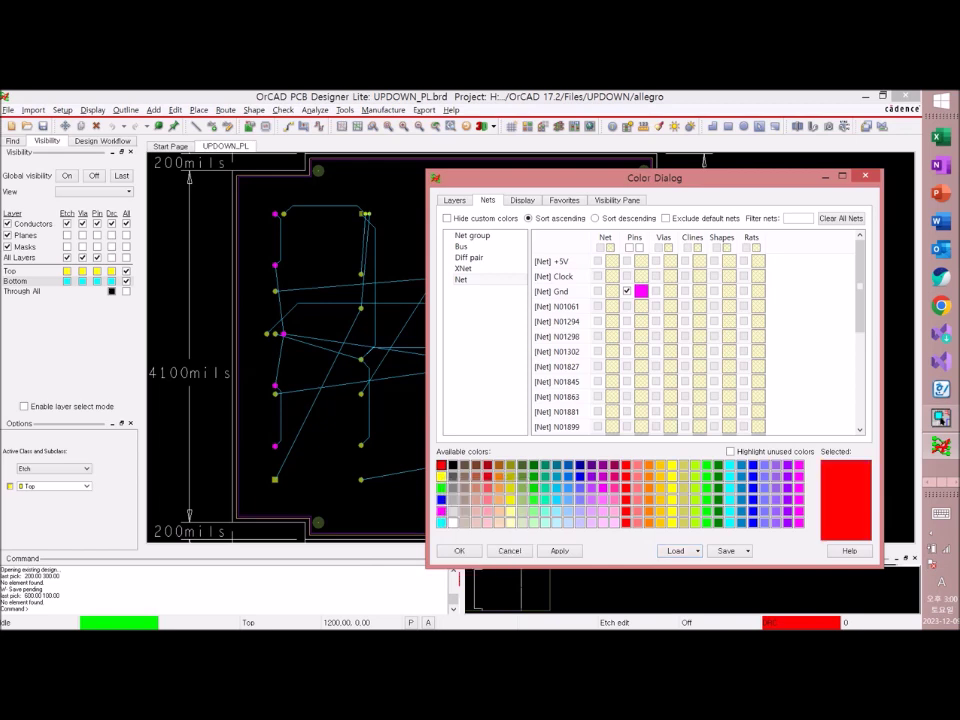
click(641, 261)
drag(859, 286, 859, 378)
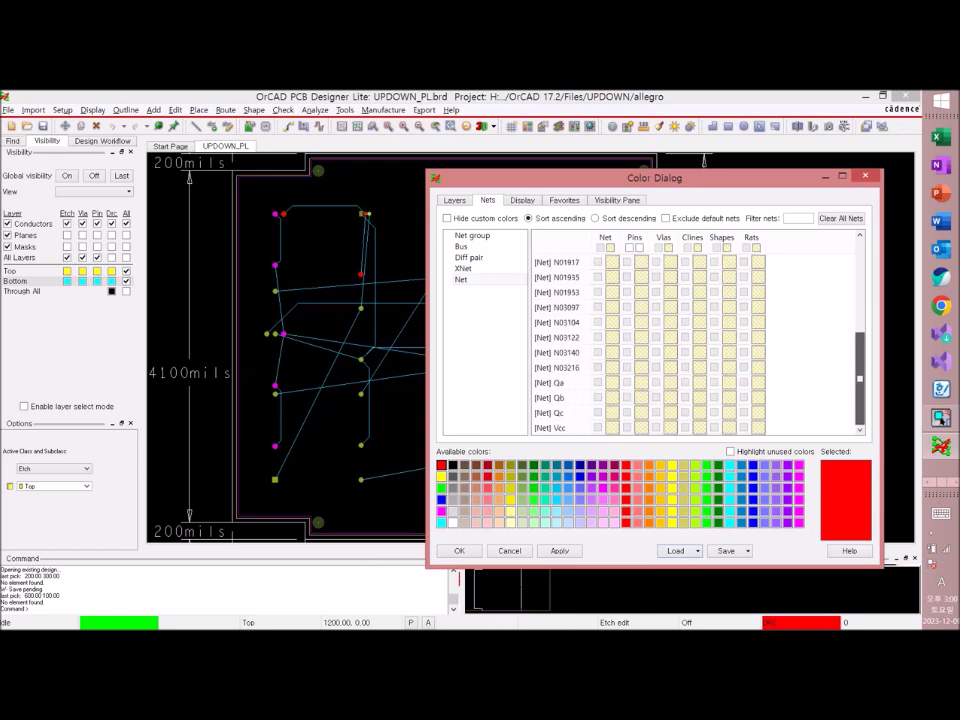
click(641, 427)
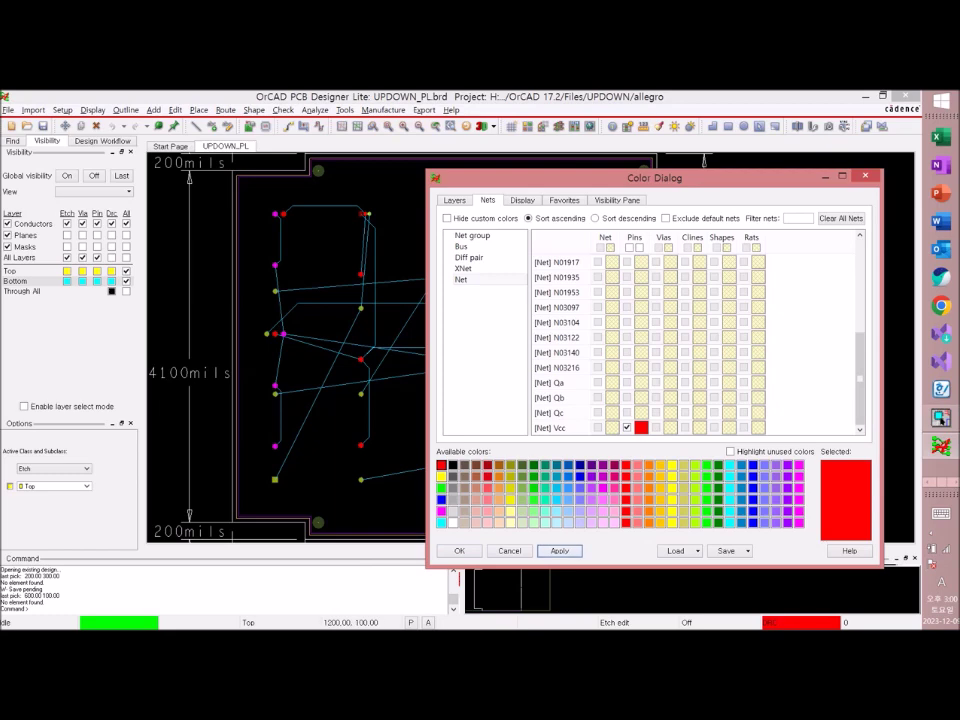
click(459, 551)
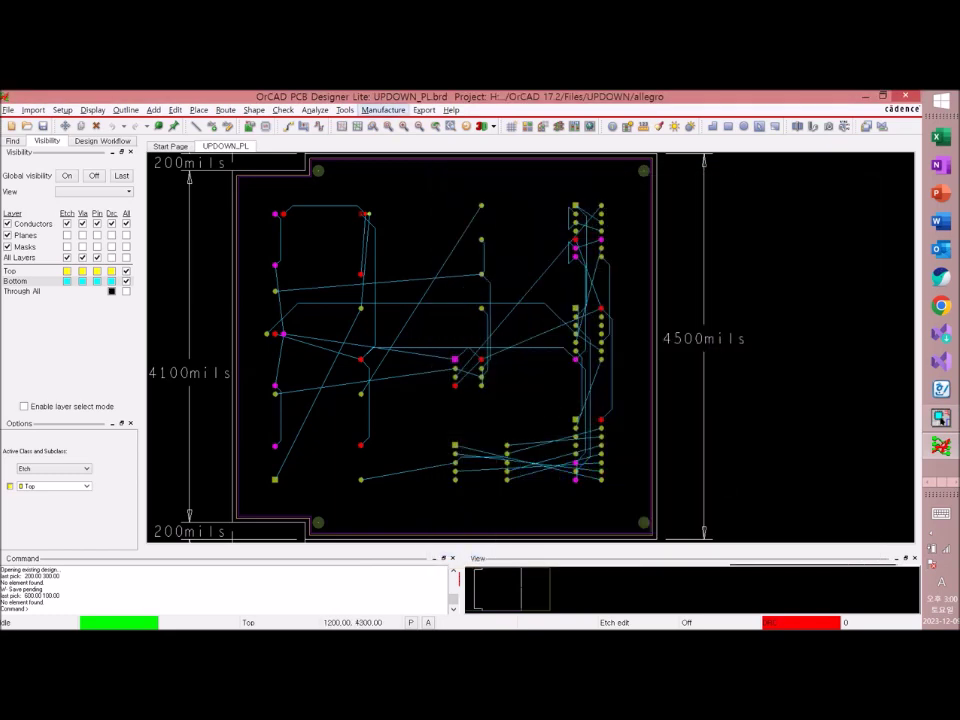
Set the All Etch grid spacing to 25 in both x and y, then toggle the grid display
scroll(242, 187, up, 2)
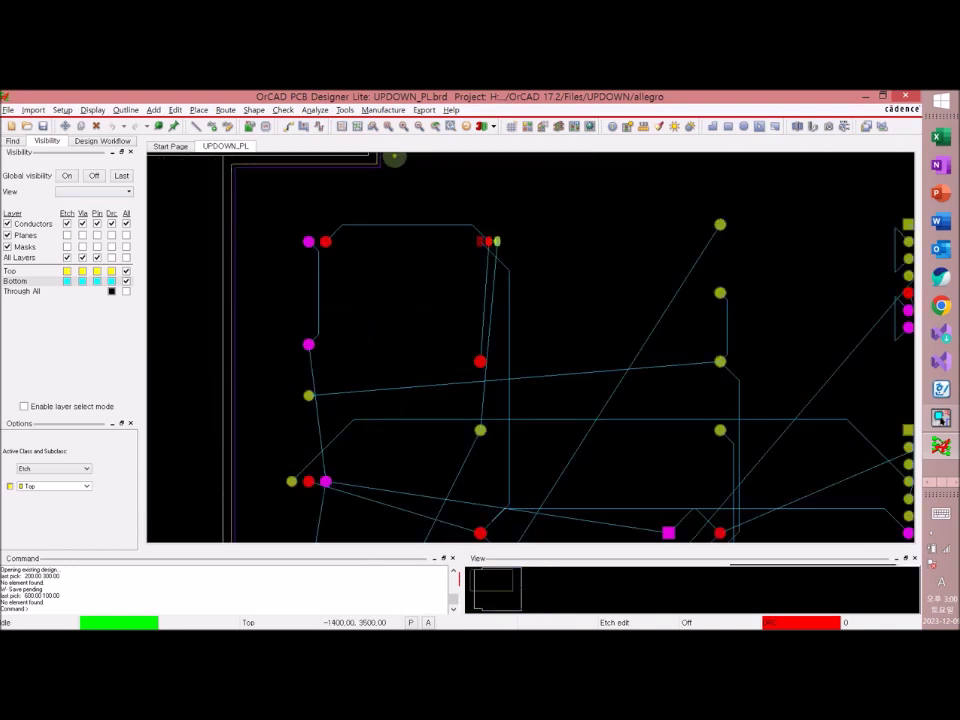
click(102, 141)
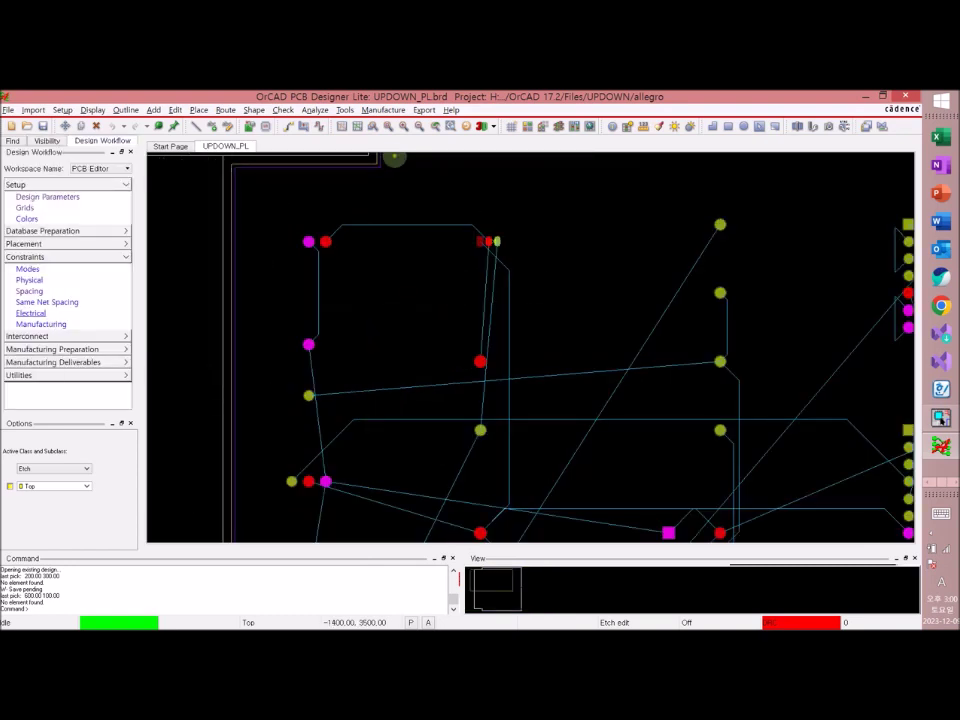
click(24, 207)
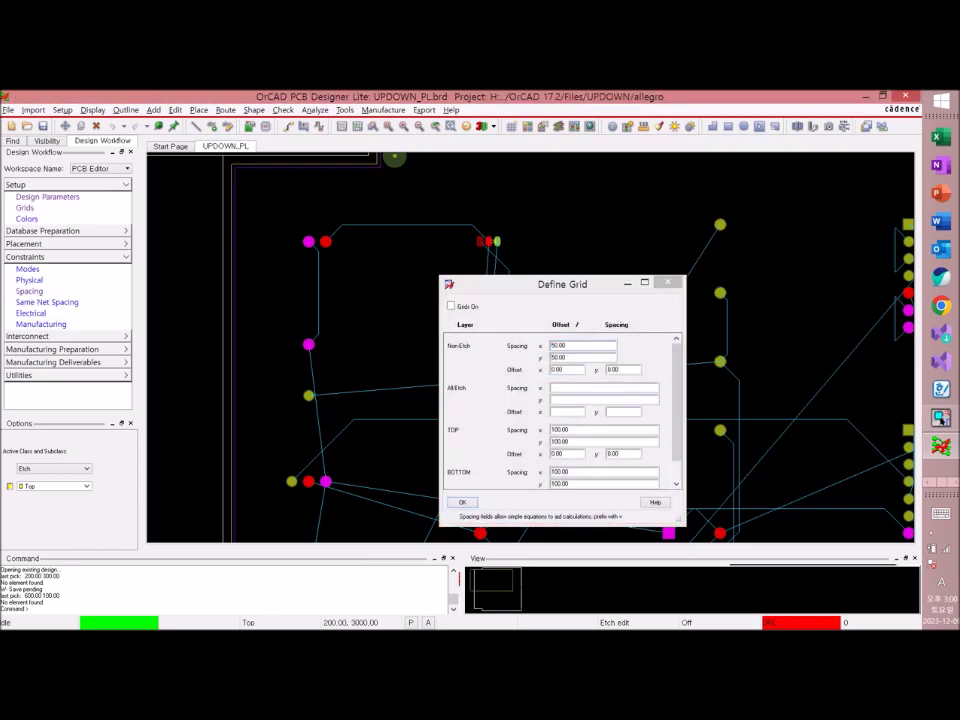
text(25)
key(Tab)
text(25)
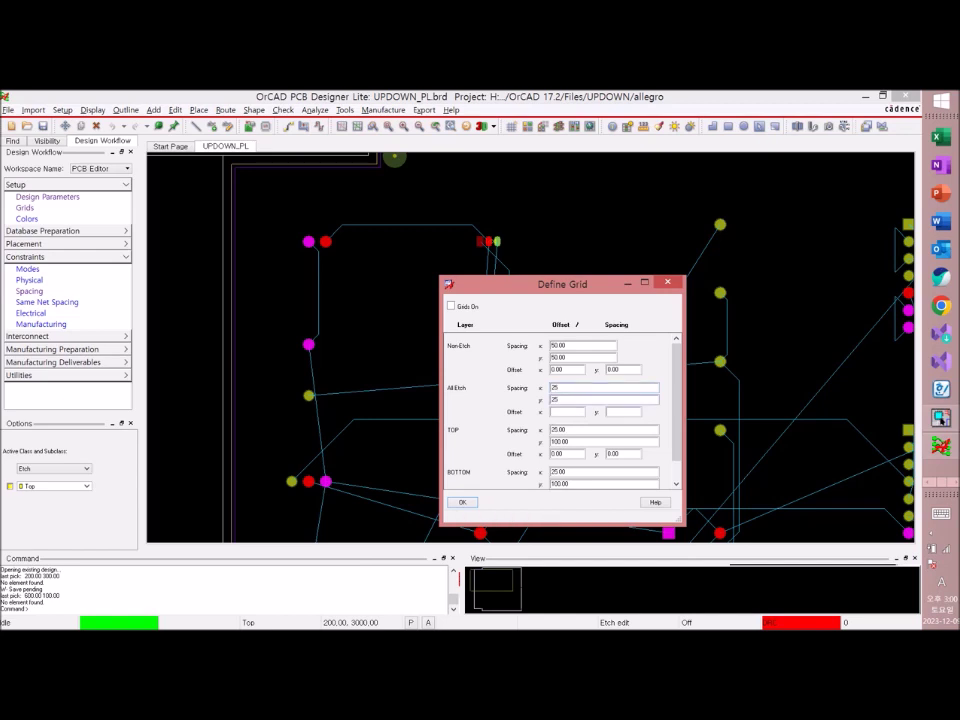
key(Tab)
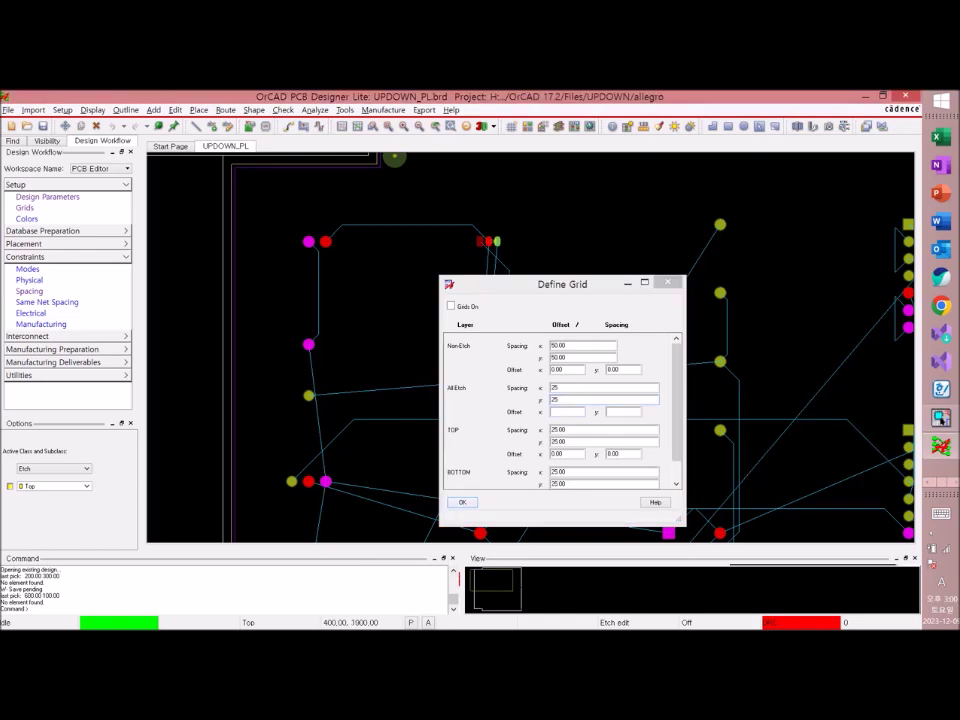
click(462, 502)
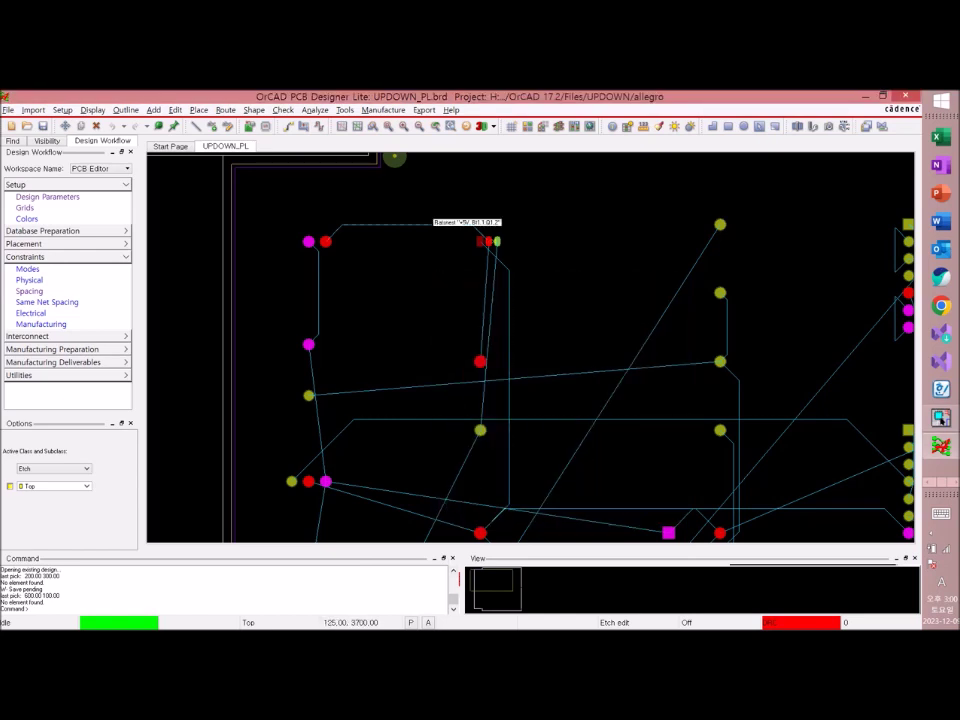
key(F10)
key(F10)
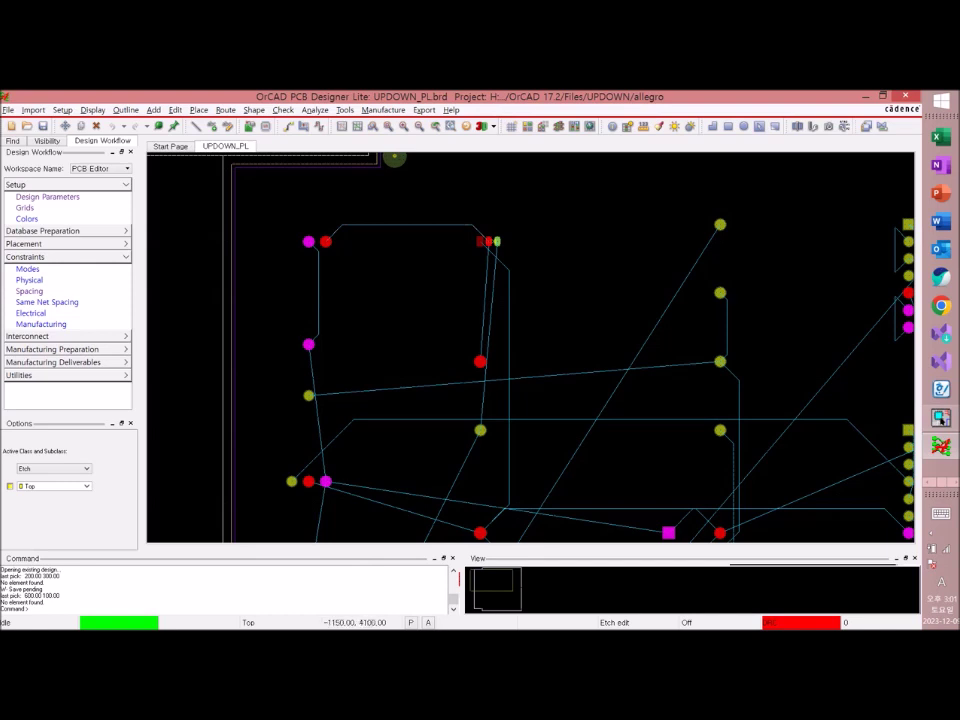
Start Connect, swap the active layer to Bottom and route +5V from the battery connector's red pin over to Q1's middle pin
click(225, 110)
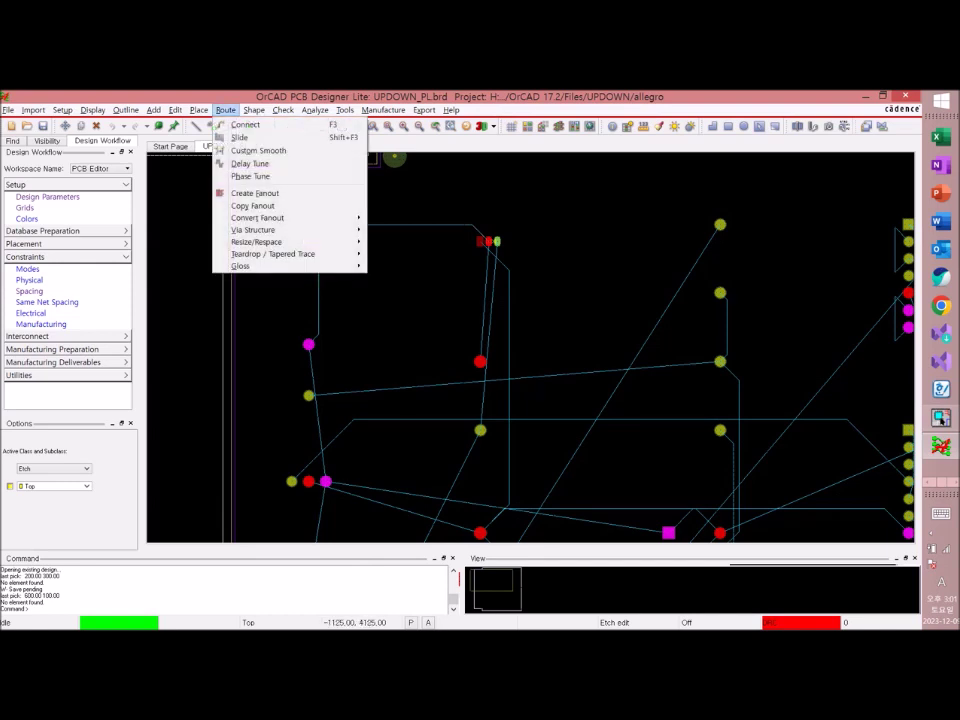
click(245, 124)
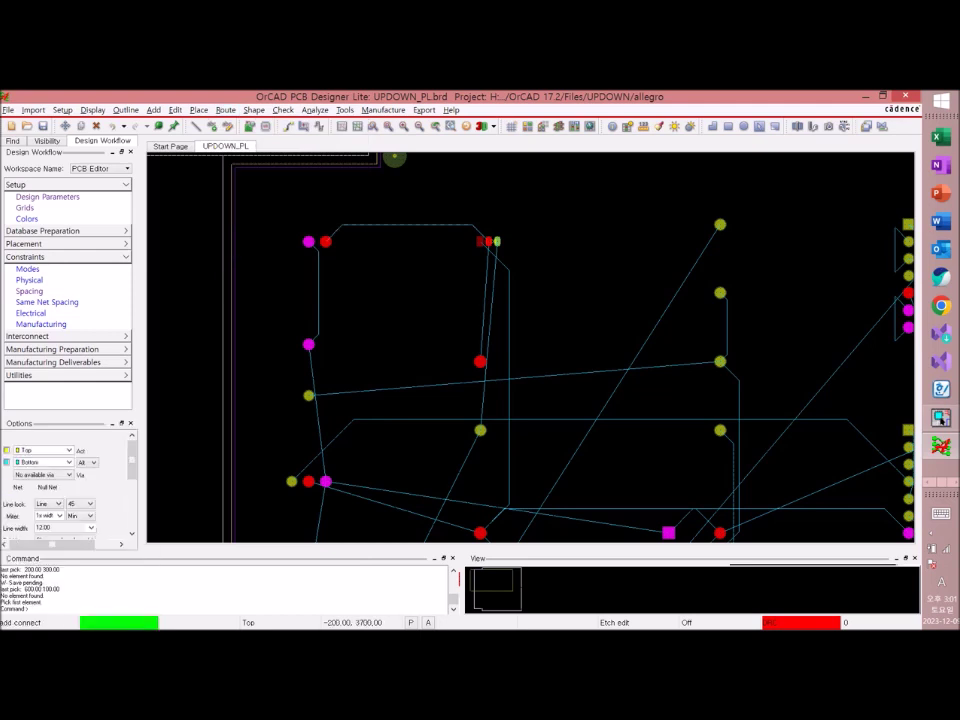
click(325, 241)
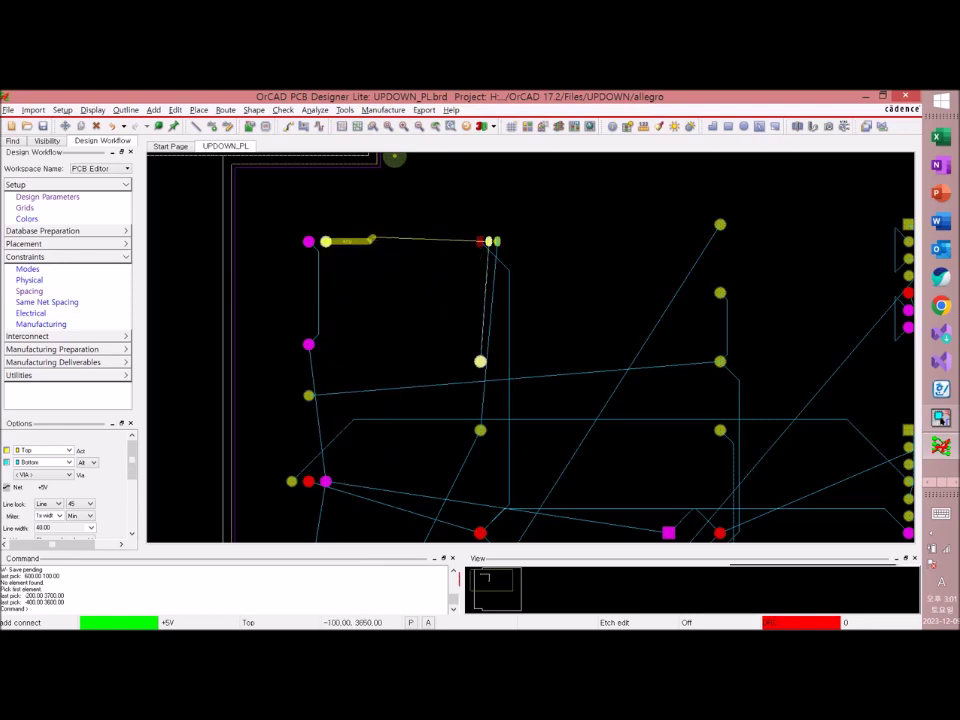
right_click(370, 241)
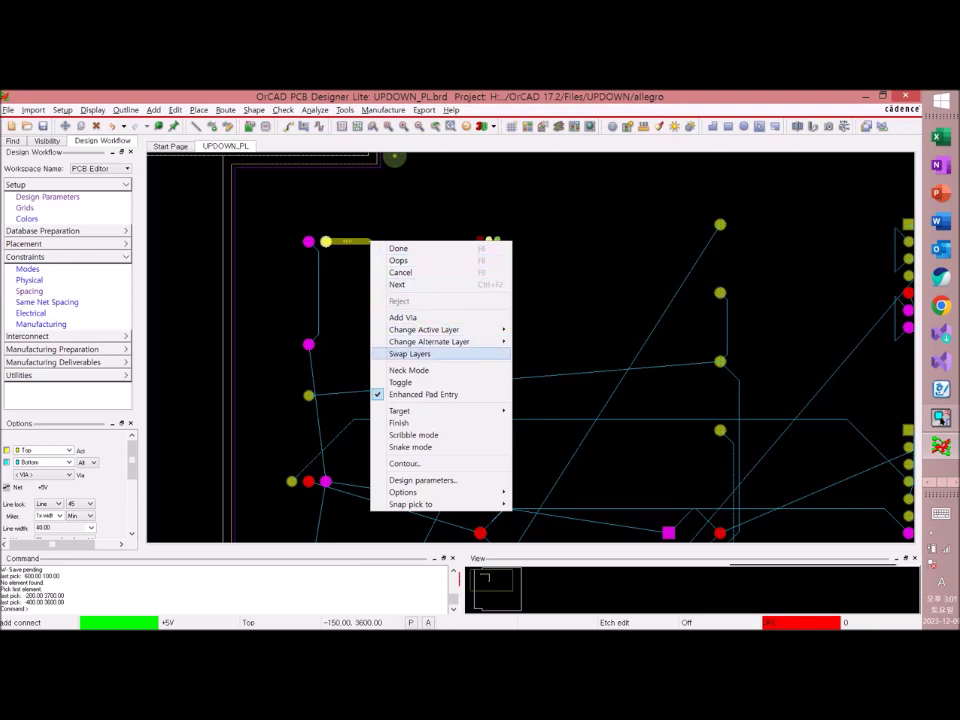
click(410, 354)
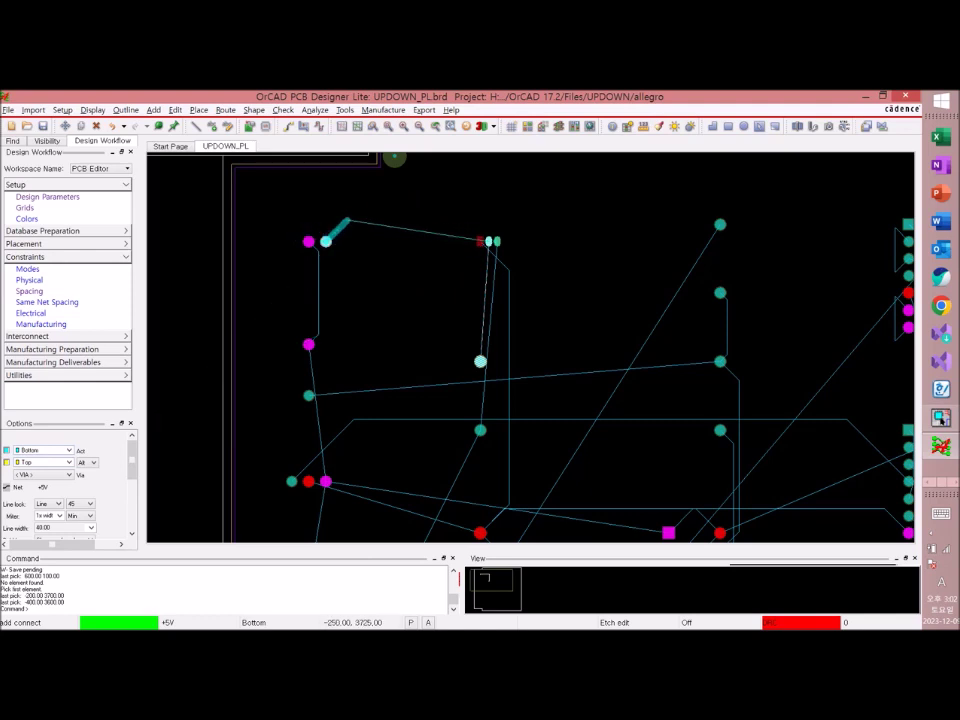
click(349, 224)
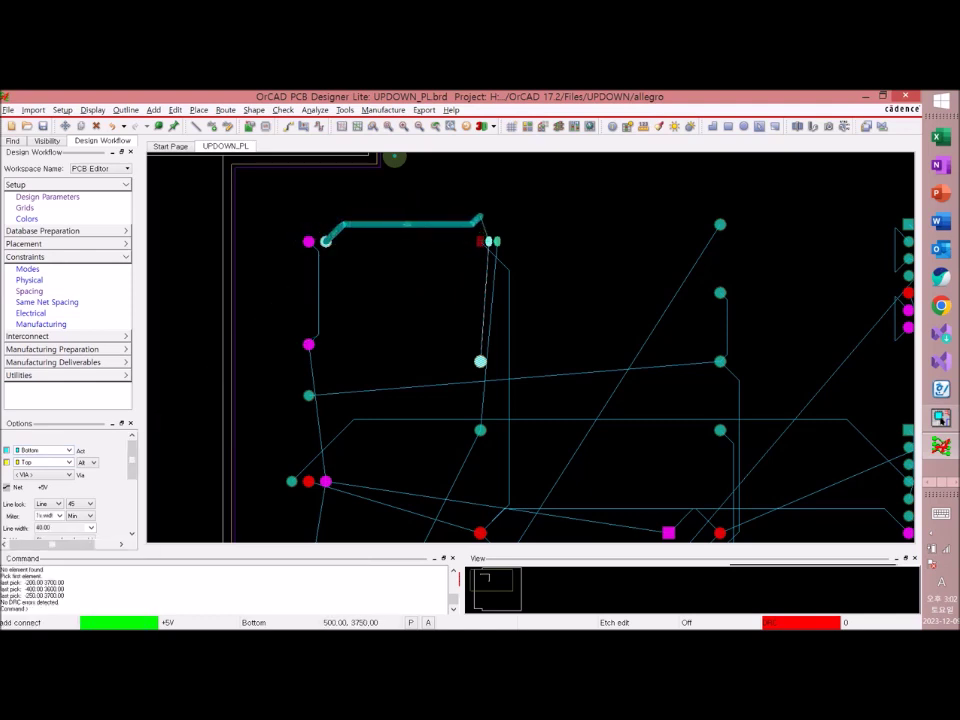
click(486, 224)
click(490, 228)
click(490, 240)
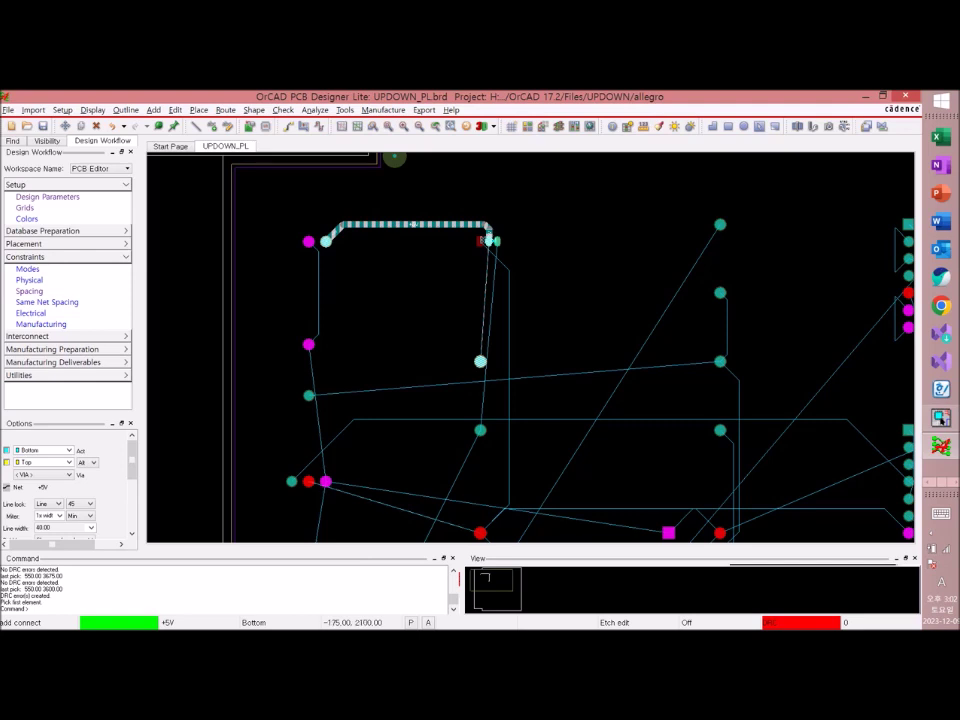
Route Gnd on the Bottom layer from SW1's magenta pin to the square Gnd pin at the board's lower centre
click(325, 481)
click(440, 478)
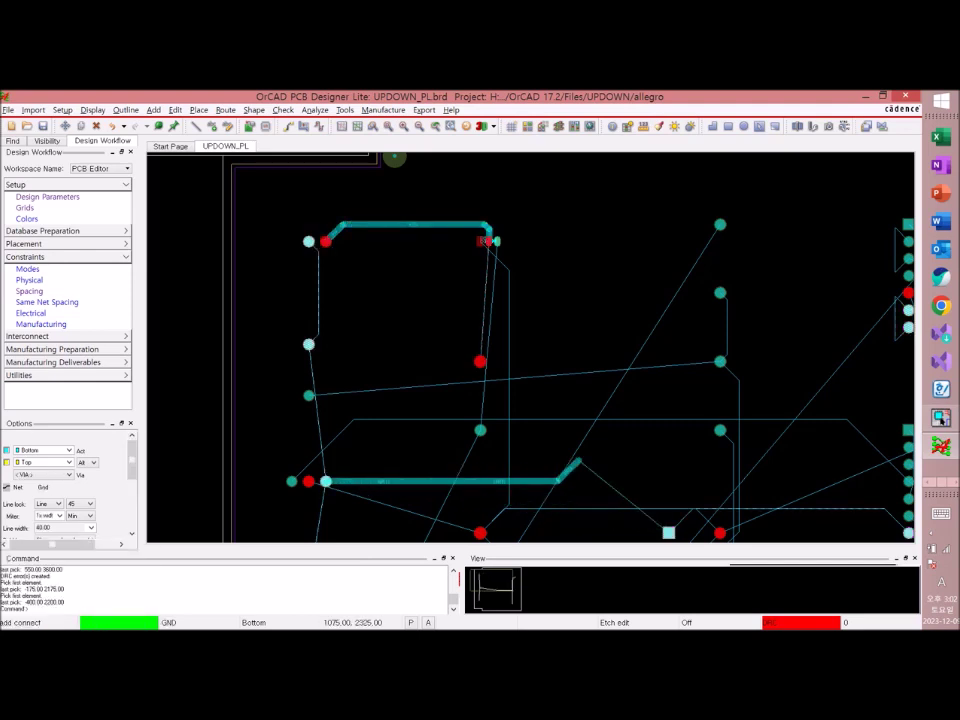
click(668, 532)
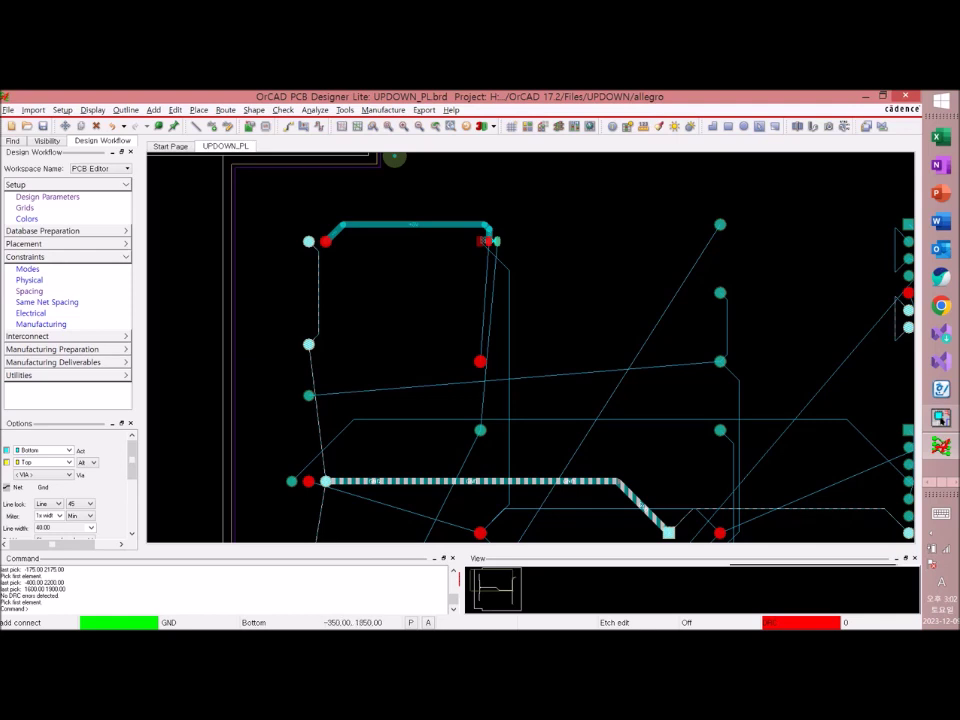
Route Vcc on the Bottom layer from SW1's middle pin diagonally down and across to the nearest red resistor pin
click(325, 481)
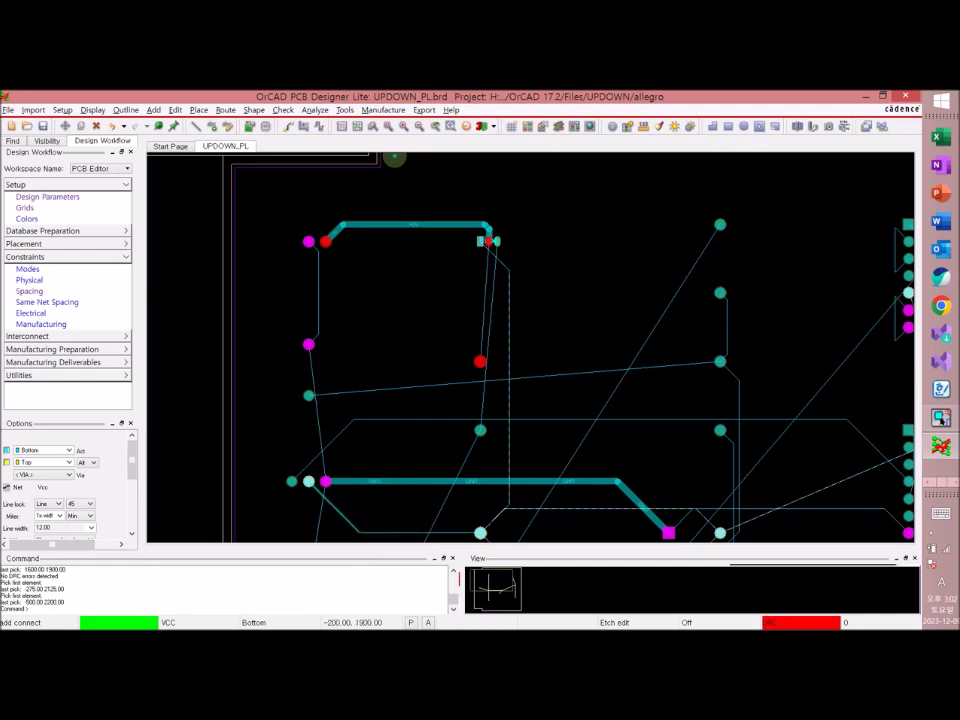
click(360, 532)
click(480, 532)
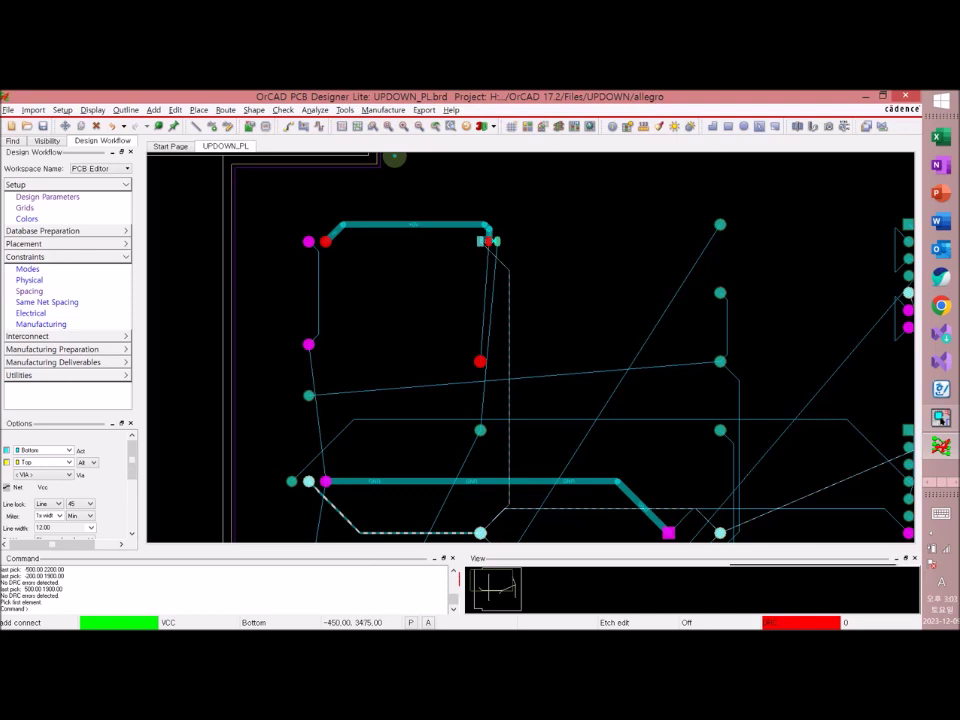
Start a Gnd trace at the battery connector's magenta pin, swap to the Top layer and route it straight down to C1's Gnd pin
click(308, 241)
click(304, 278)
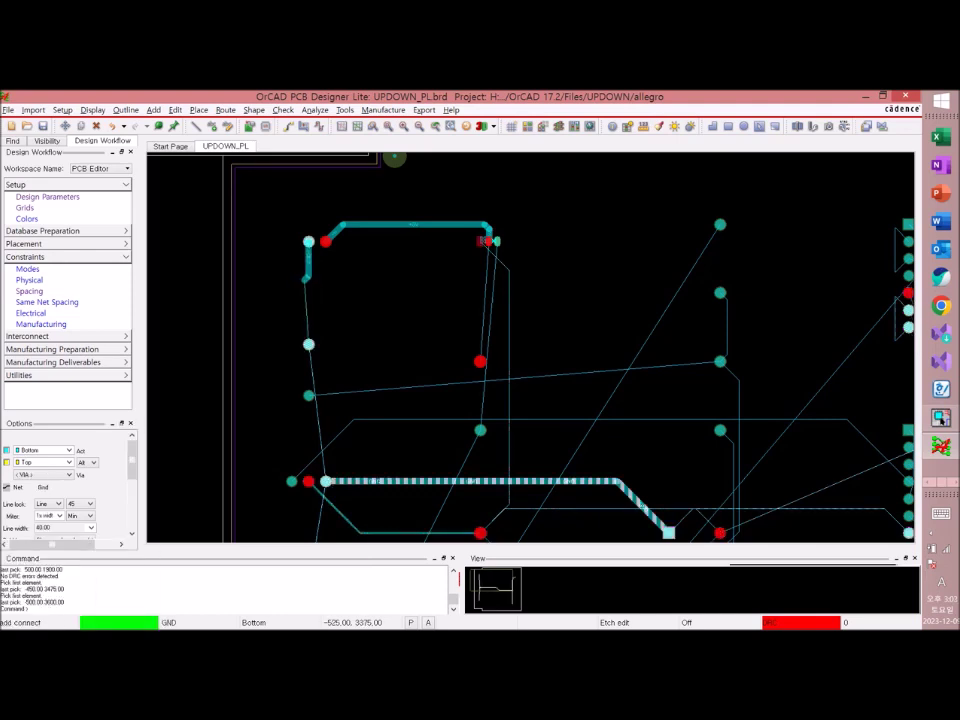
right_click(305, 282)
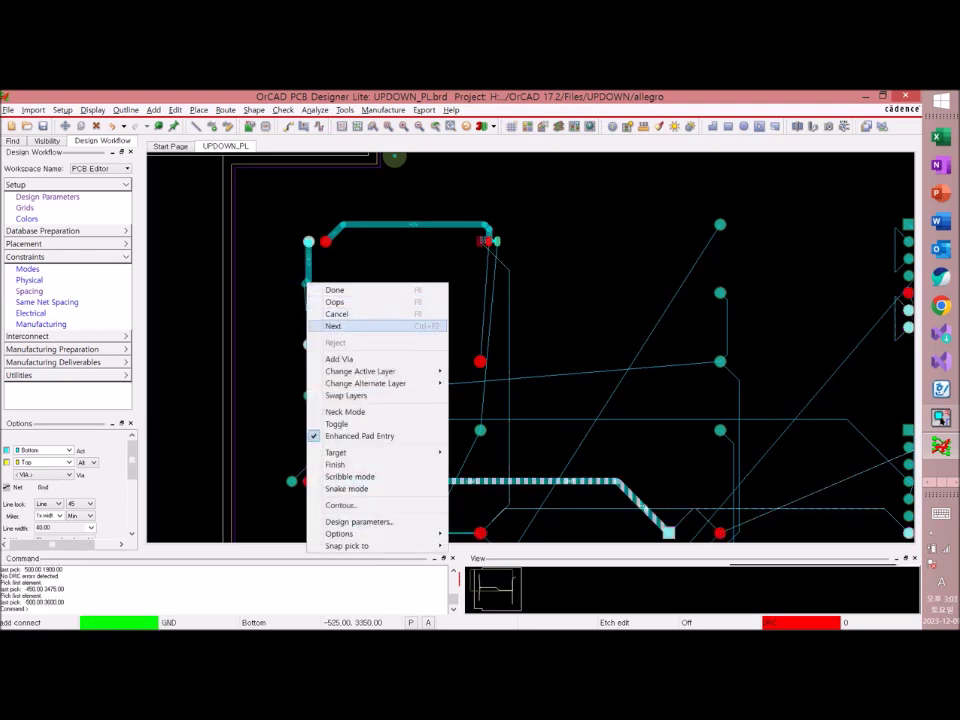
mouse_move(360, 371)
right_click(305, 292)
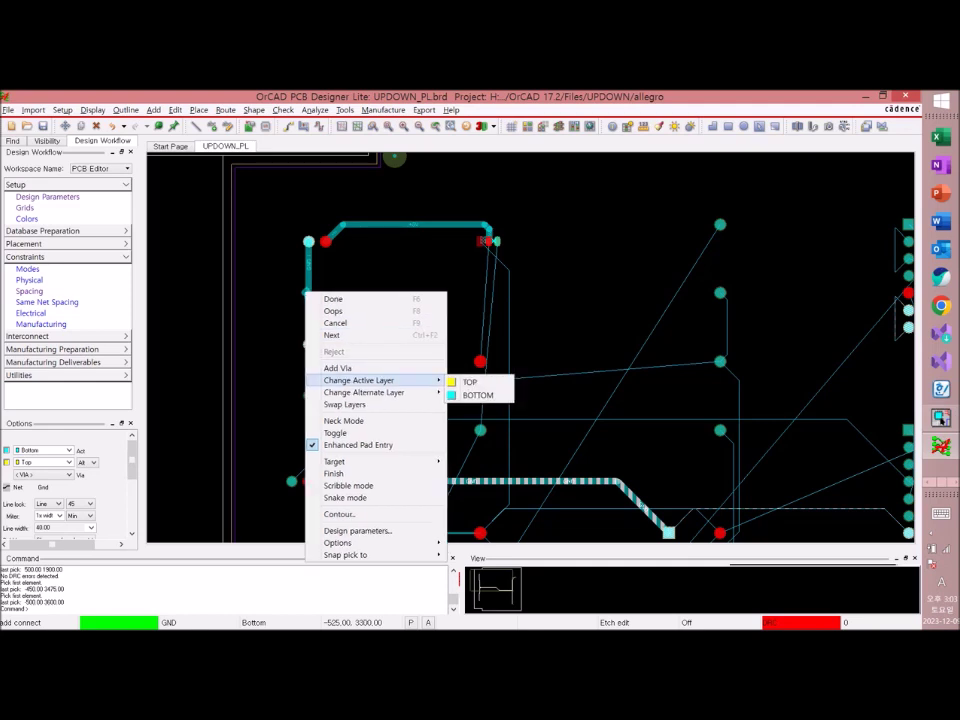
click(344, 404)
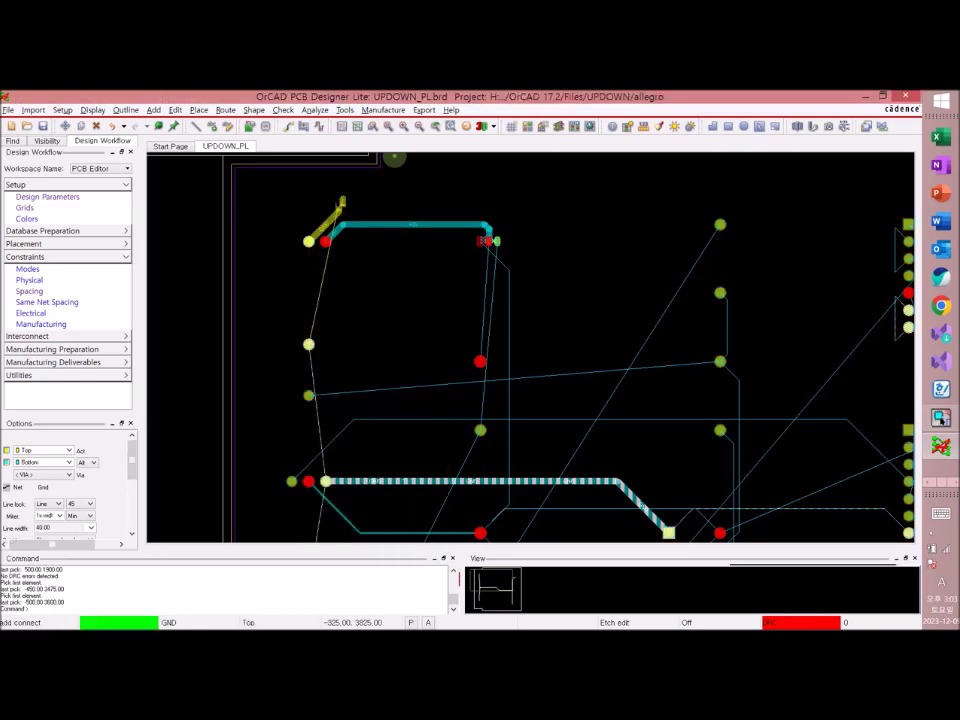
click(308, 344)
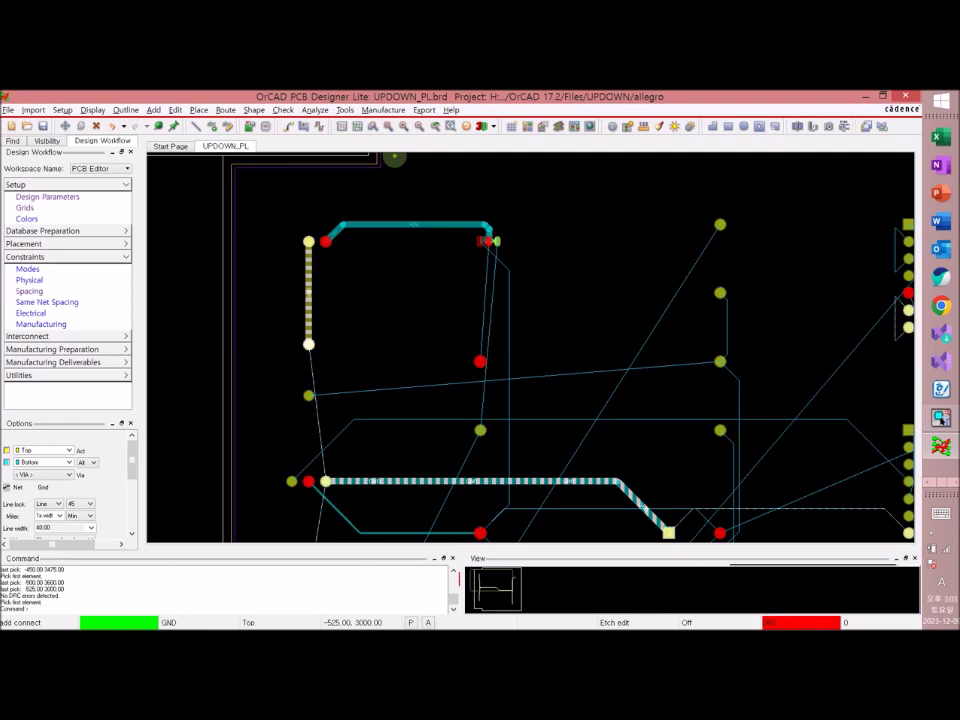
Route Gnd on the Top layer from C1's magenta pin around its other pin and down to SW1's Gnd pin
click(312, 361)
click(308, 345)
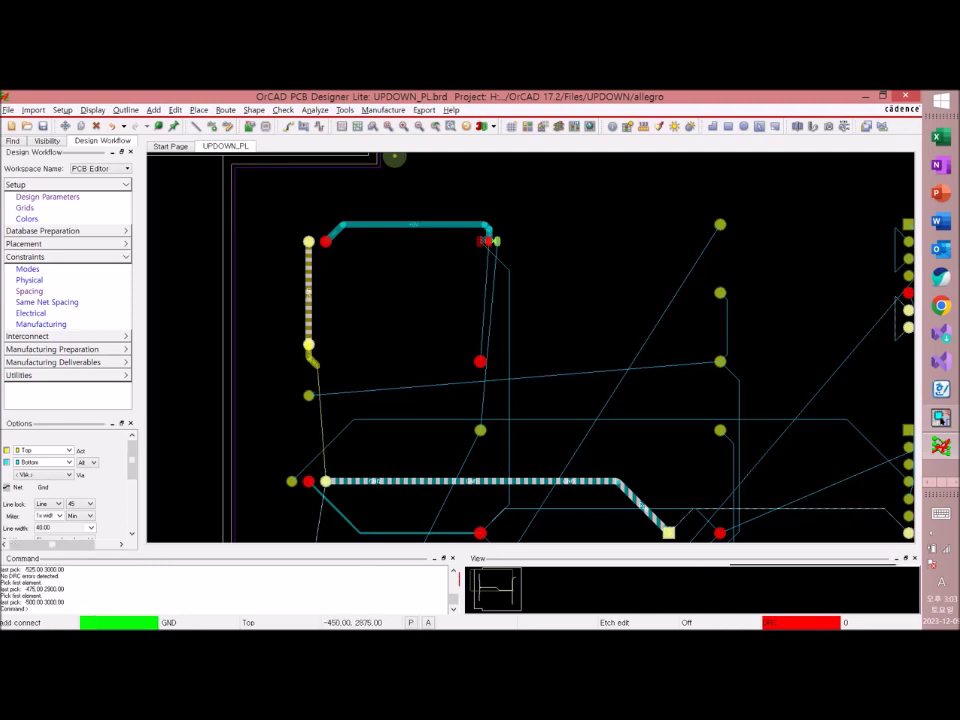
click(325, 370)
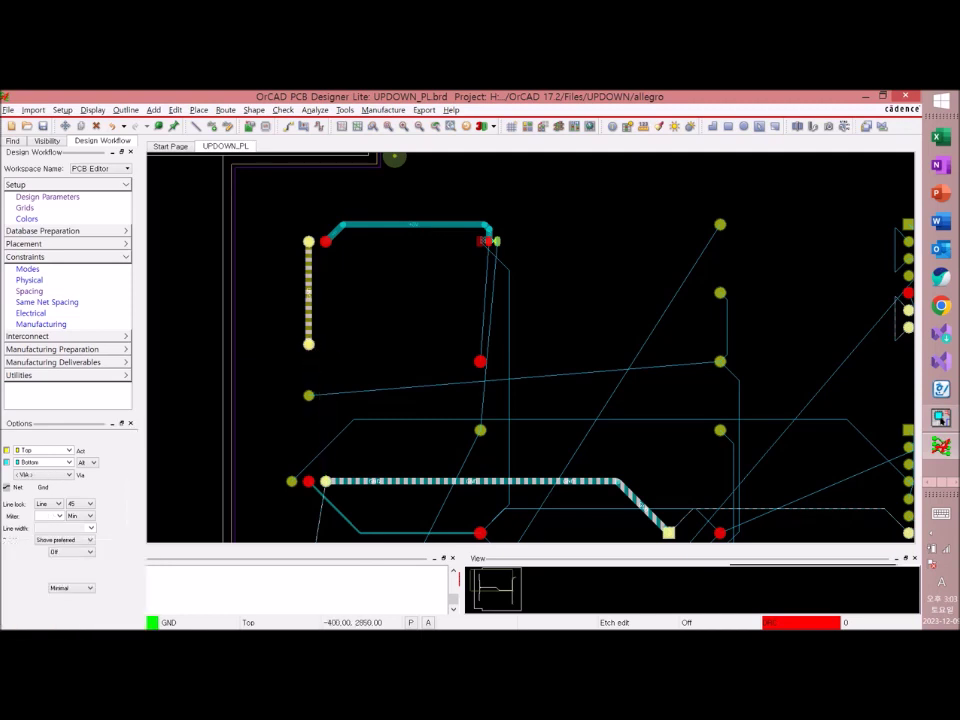
click(325, 481)
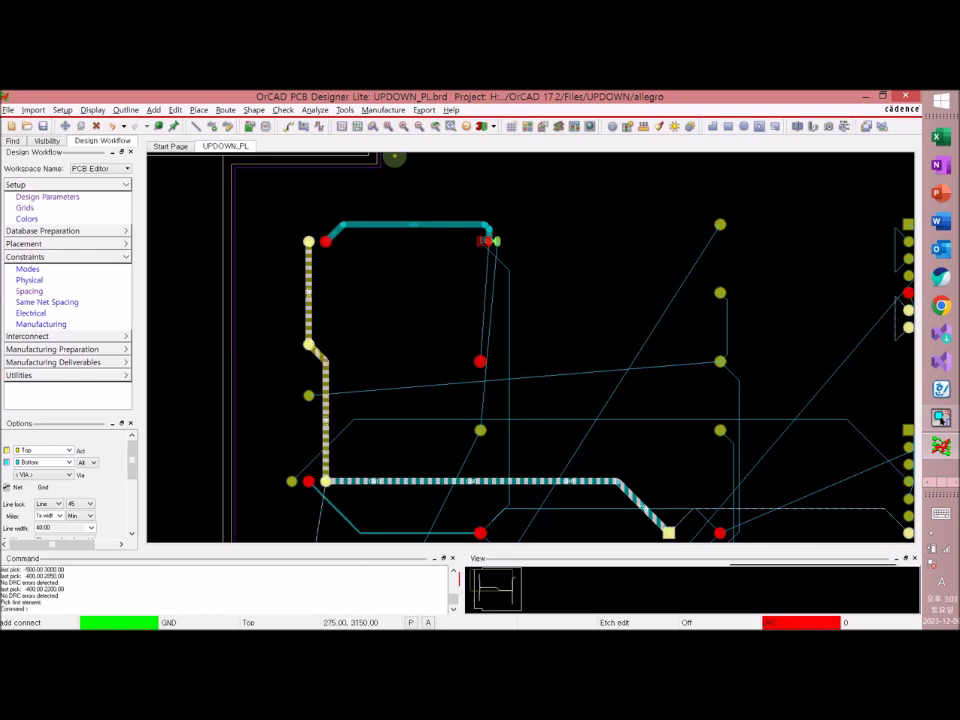
Route +5V on the Top layer from Q1's red pin down to R2's upper pin and slide the trace's short diagonal segment
click(489, 262)
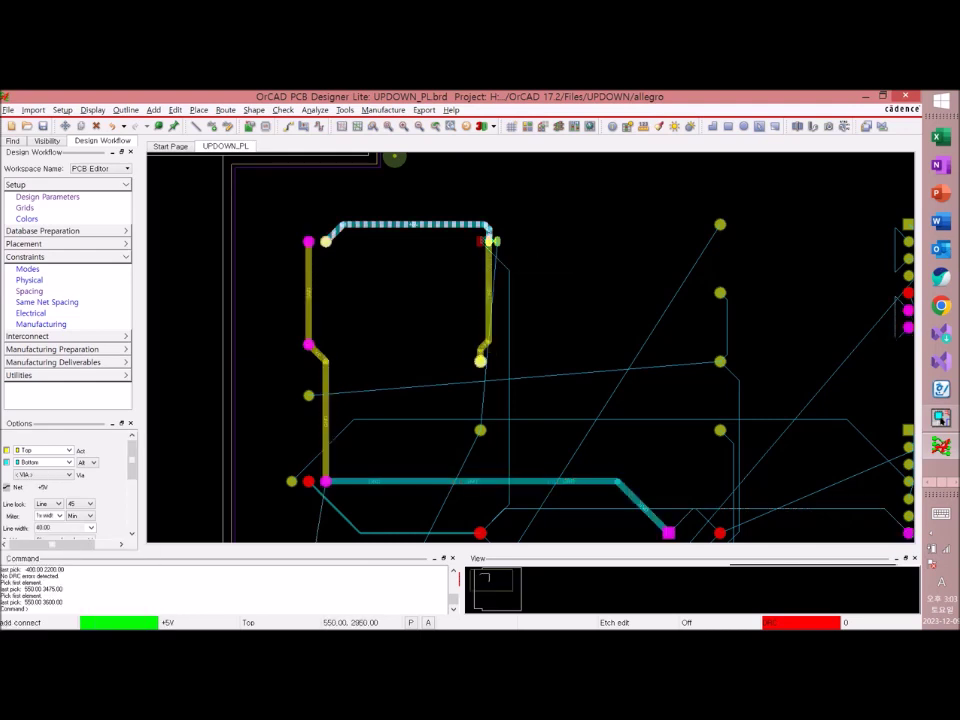
click(480, 355)
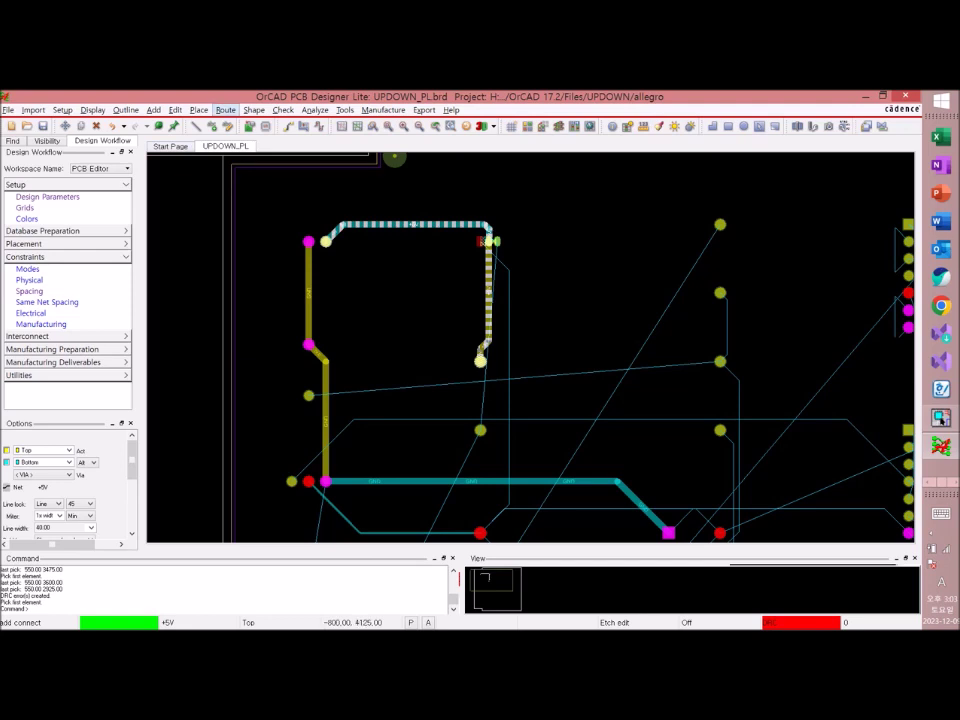
click(225, 110)
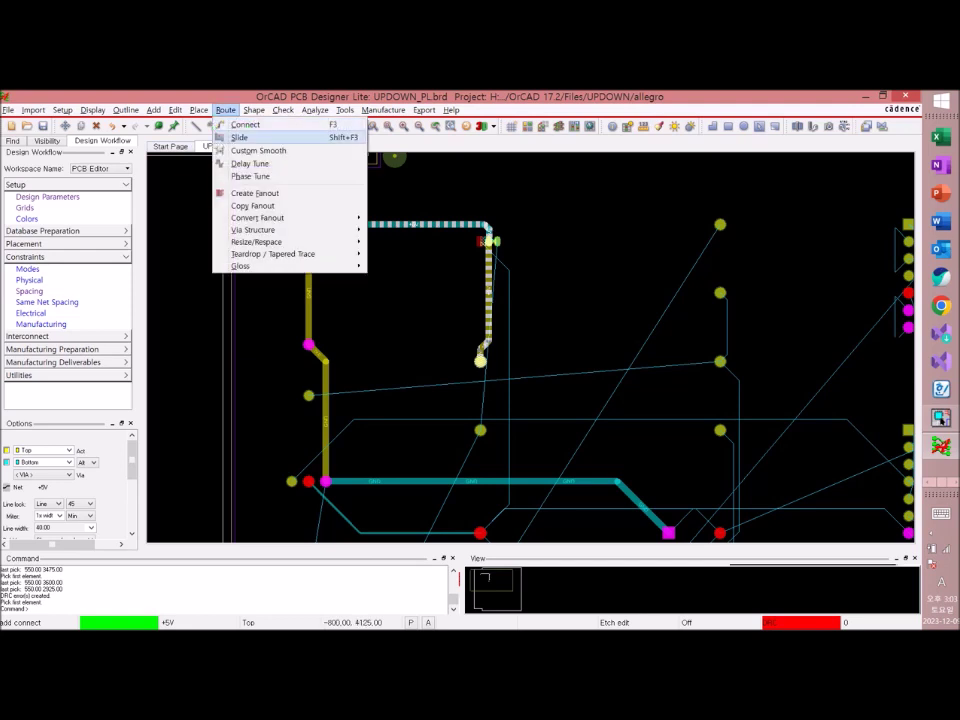
click(238, 137)
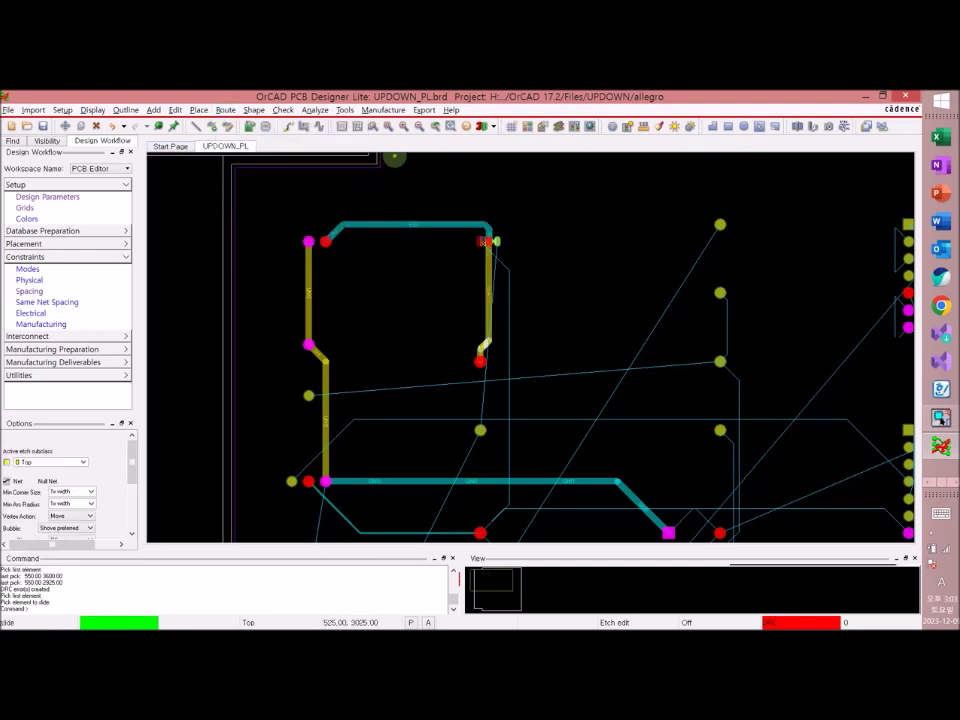
click(485, 341)
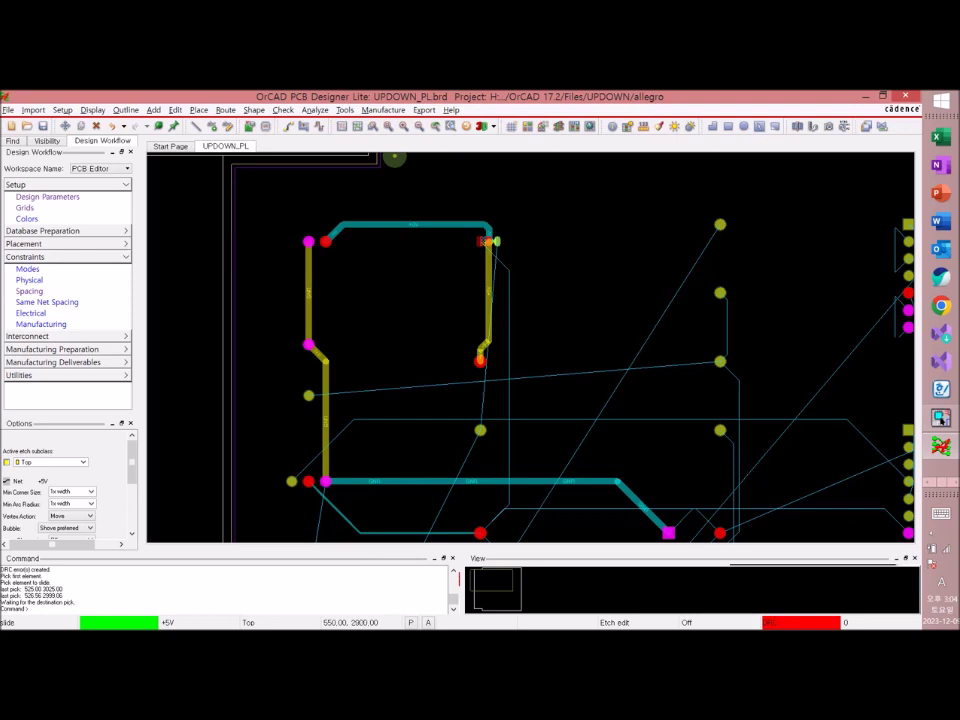
click(484, 364)
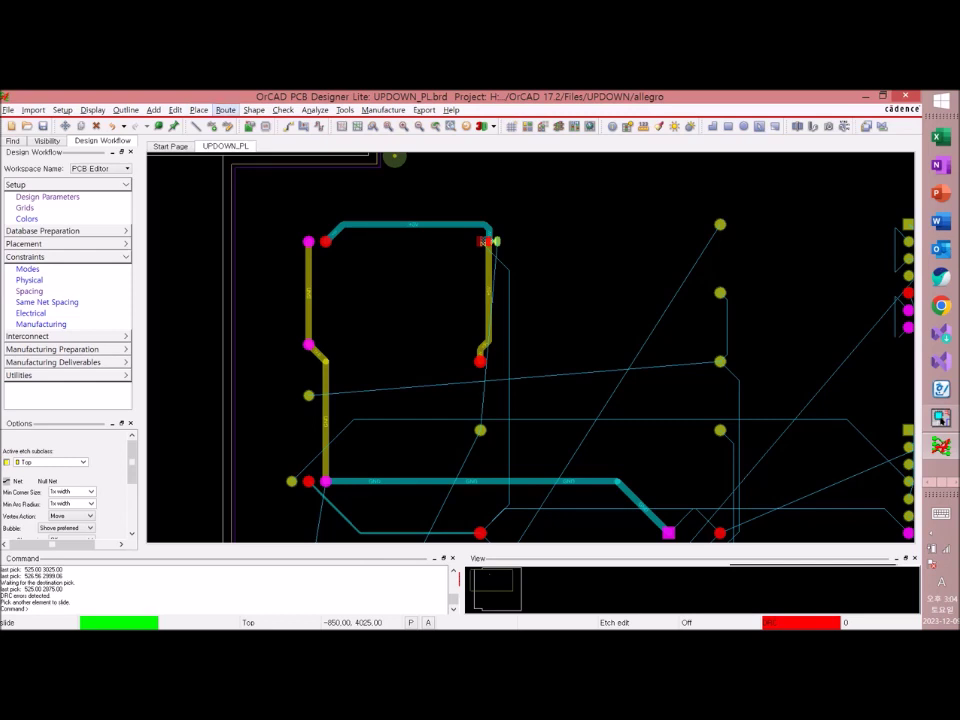
Apply Custom Smooth to the Top-layer +5V trace between Q1 and R2
click(225, 109)
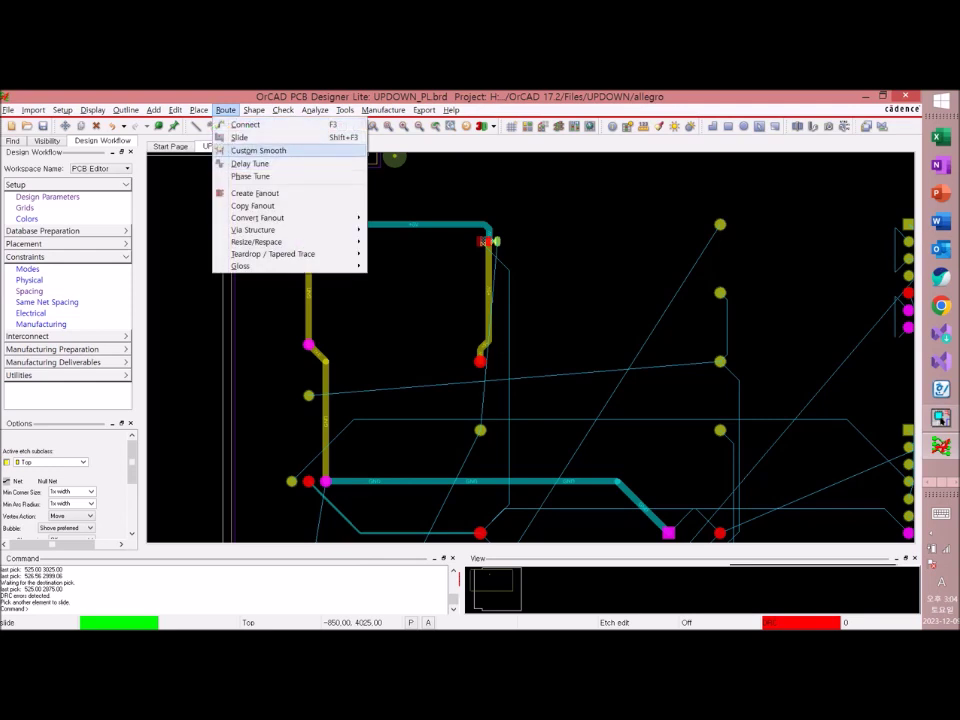
click(255, 151)
click(488, 277)
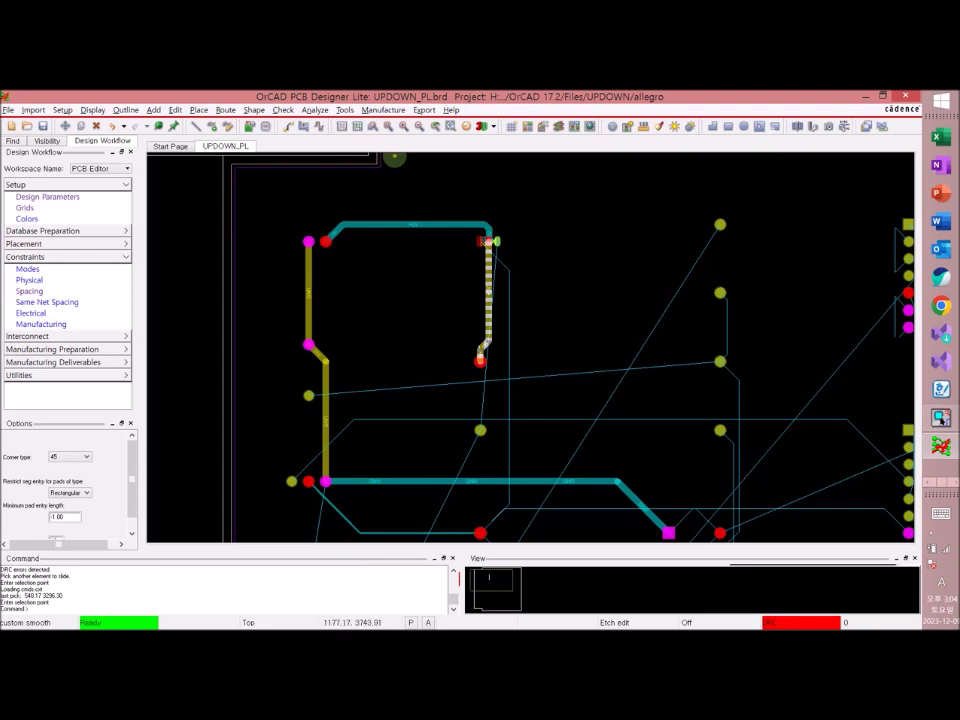
Open the fully routed board file UPDOWN_R.brd
scroll(536, 352, down, 1)
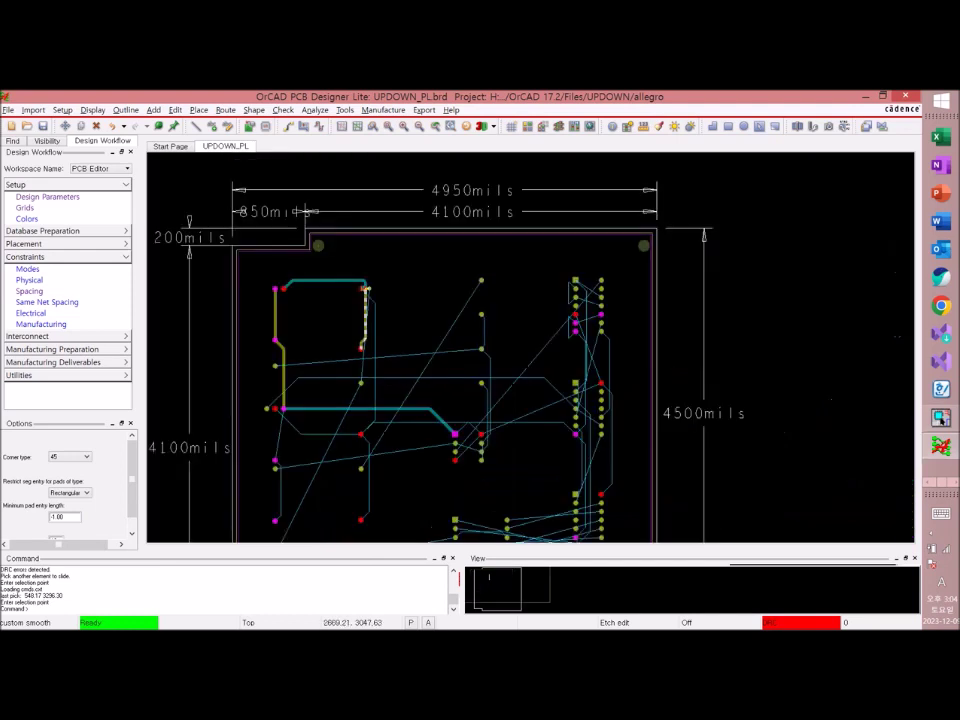
scroll(530, 347, down, 1)
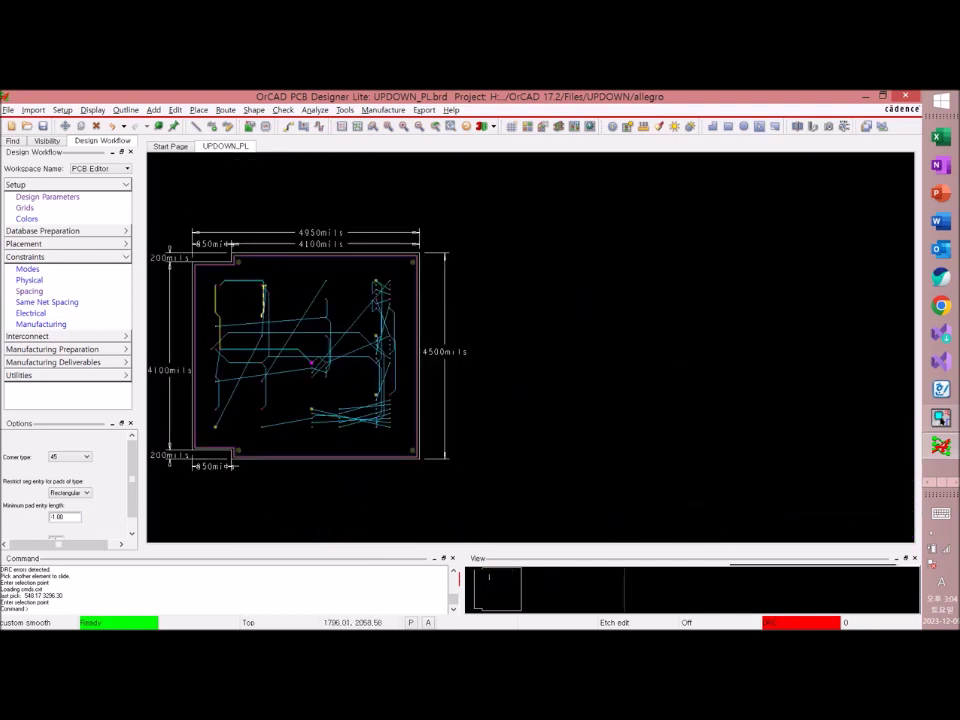
click(27, 126)
double_click(364, 379)
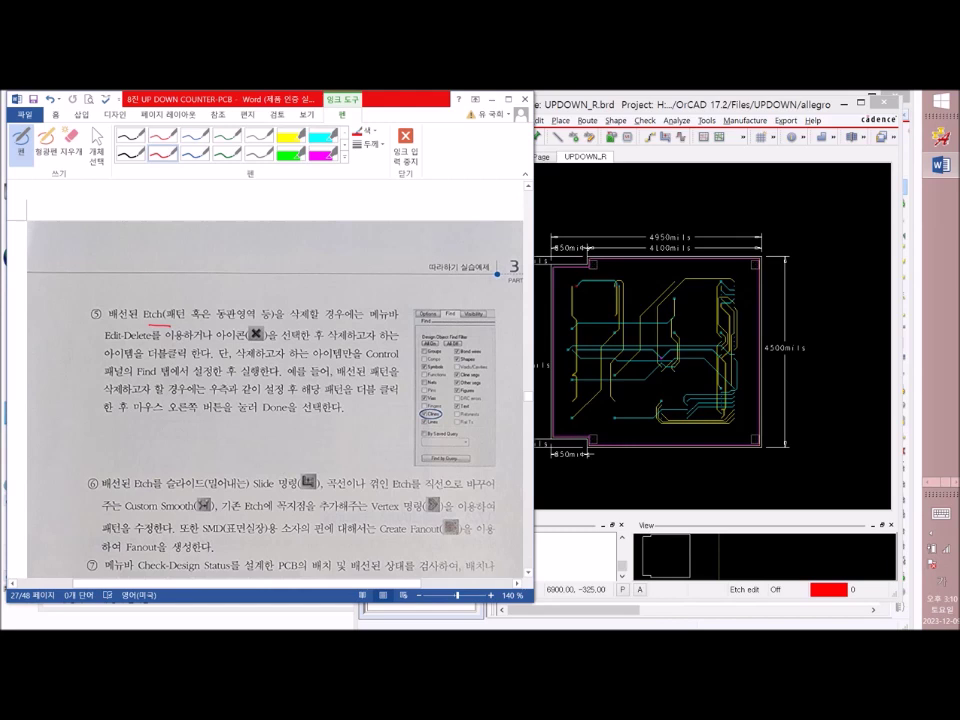
In the Word handout, mark Etch, Edit-Delete, the delete icon and the Find filter's Clines and Shapes entries in red ink
mouse_move(118, 328)
mouse_down()
mouse_move(160, 329)
mouse_move(150, 331)
mouse_move(159, 302)
mouse_move(166, 316)
mouse_up()
drag(113, 346, 174, 344)
mouse_move(262, 324)
mouse_down()
mouse_move(222, 326)
mouse_move(263, 335)
mouse_up()
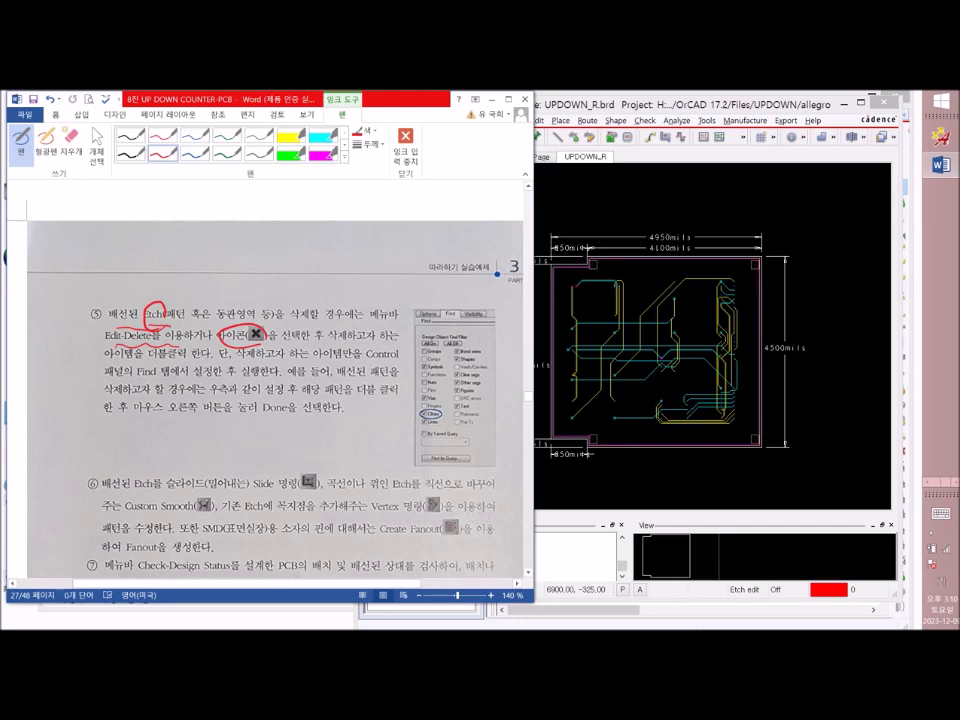
mouse_move(437, 328)
mouse_down()
mouse_move(413, 326)
mouse_move(434, 320)
mouse_move(433, 328)
mouse_up()
mouse_move(438, 420)
mouse_down()
mouse_move(423, 420)
mouse_move(434, 410)
mouse_up()
drag(453, 364, 474, 361)
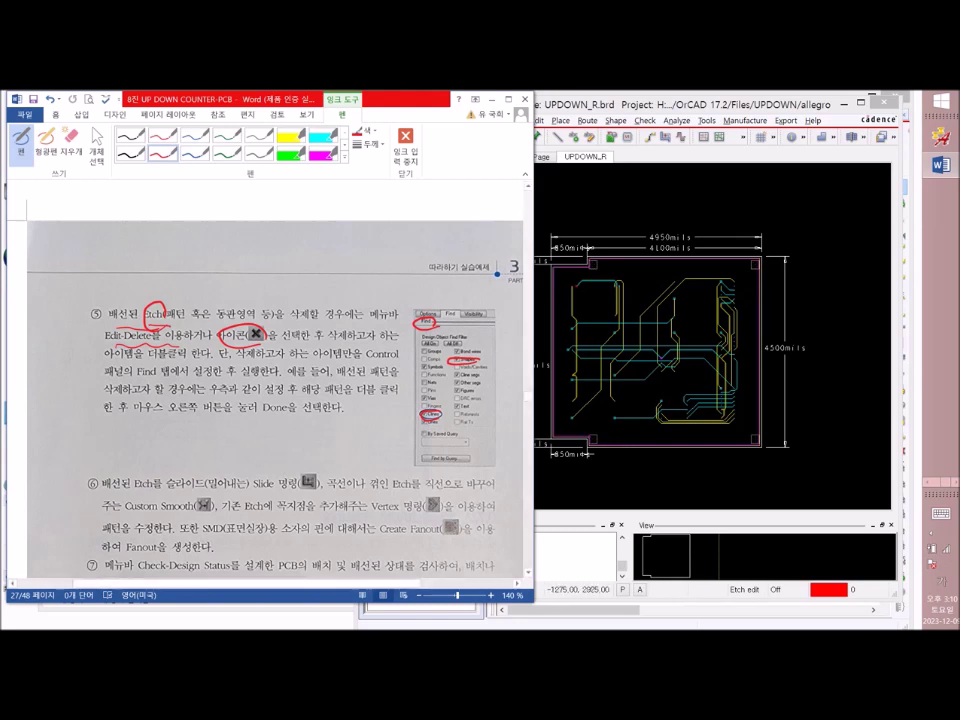
drag(454, 338, 452, 340)
Mark Slide, Custom Smooth, SMD and Create Fanout in item 6 in red ink and sketch a small fanout example beneath
scroll(265, 400, down, 3)
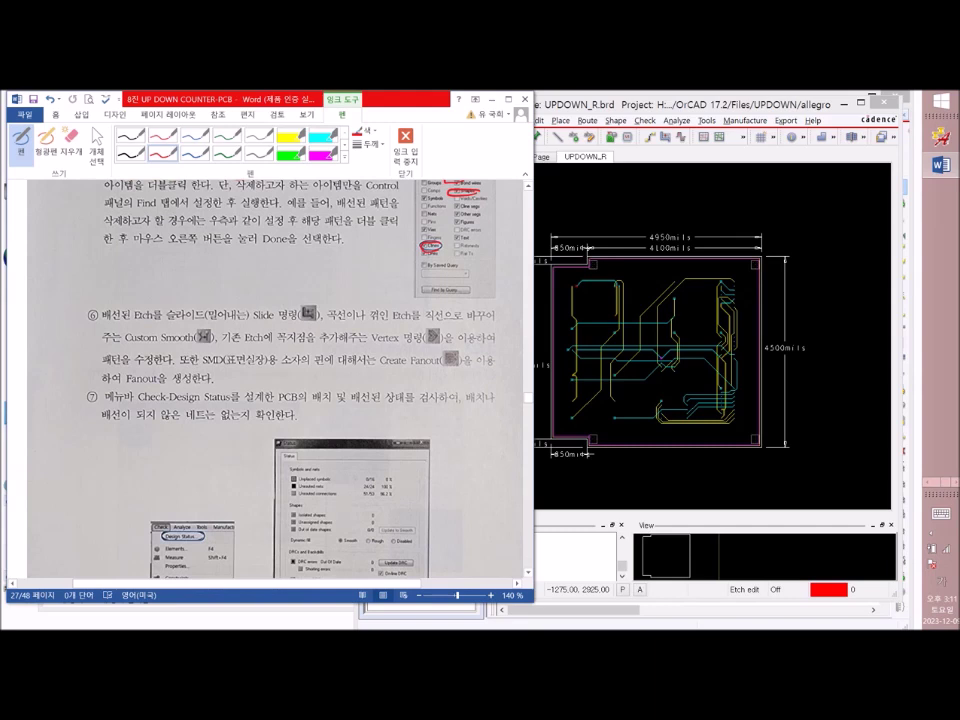
drag(252, 326, 295, 324)
drag(125, 347, 182, 342)
drag(220, 369, 268, 369)
mouse_move(455, 351)
mouse_down()
mouse_move(410, 356)
mouse_move(432, 377)
mouse_move(461, 360)
mouse_up()
mouse_move(445, 412)
mouse_down()
mouse_move(443, 431)
mouse_move(464, 433)
mouse_move(476, 417)
mouse_up()
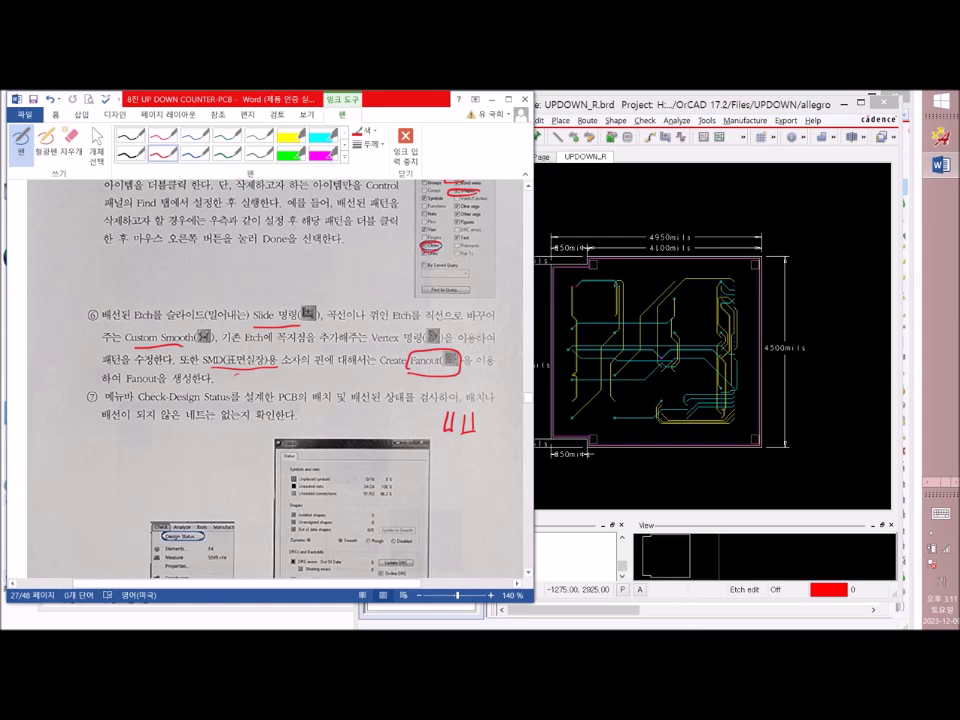
mouse_move(446, 432)
mouse_down()
mouse_move(443, 449)
mouse_move(453, 446)
mouse_up()
Underline Export in item 8's Quick Report paragraph in red and return to item 3 on layer changes and vias
scroll(270, 380, down, 8)
scroll(270, 380, down, 1)
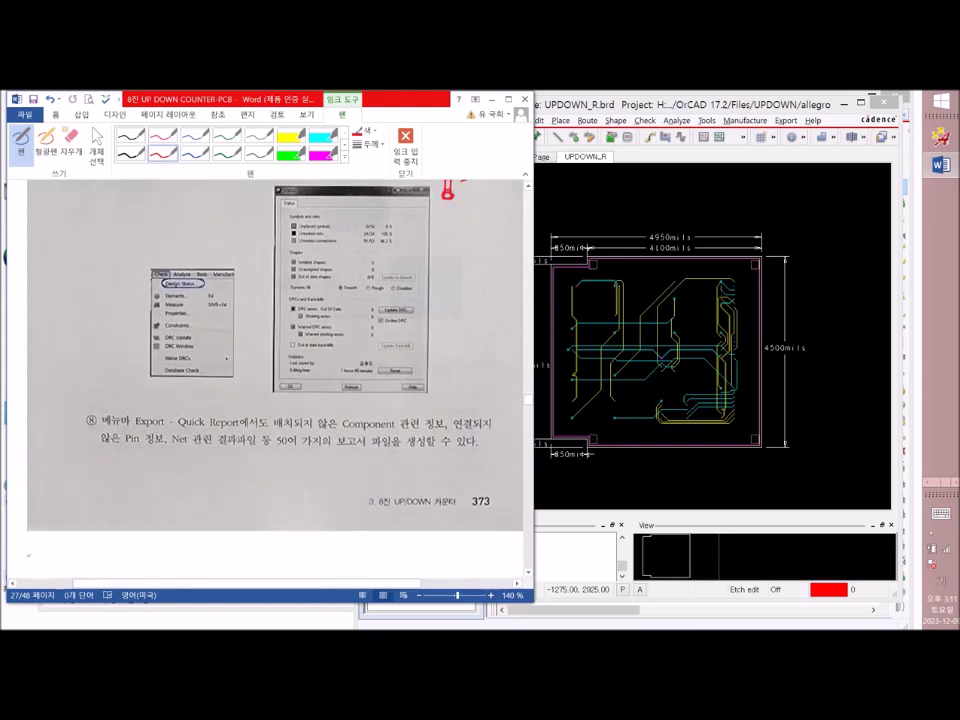
scroll(270, 380, down, 3)
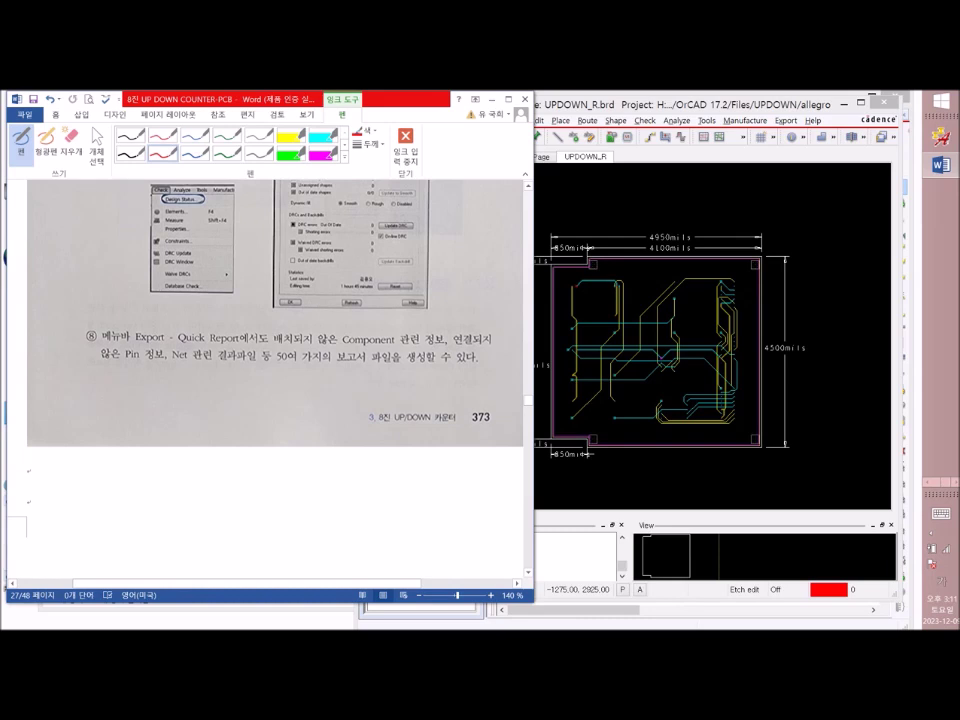
drag(135, 346, 170, 347)
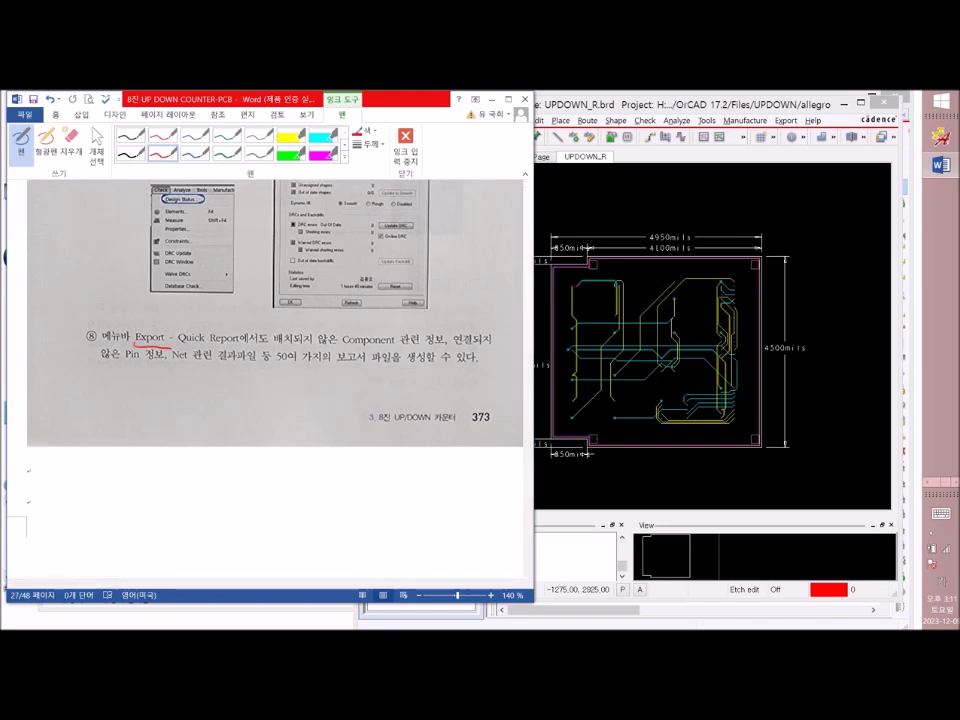
scroll(265, 380, down, 1)
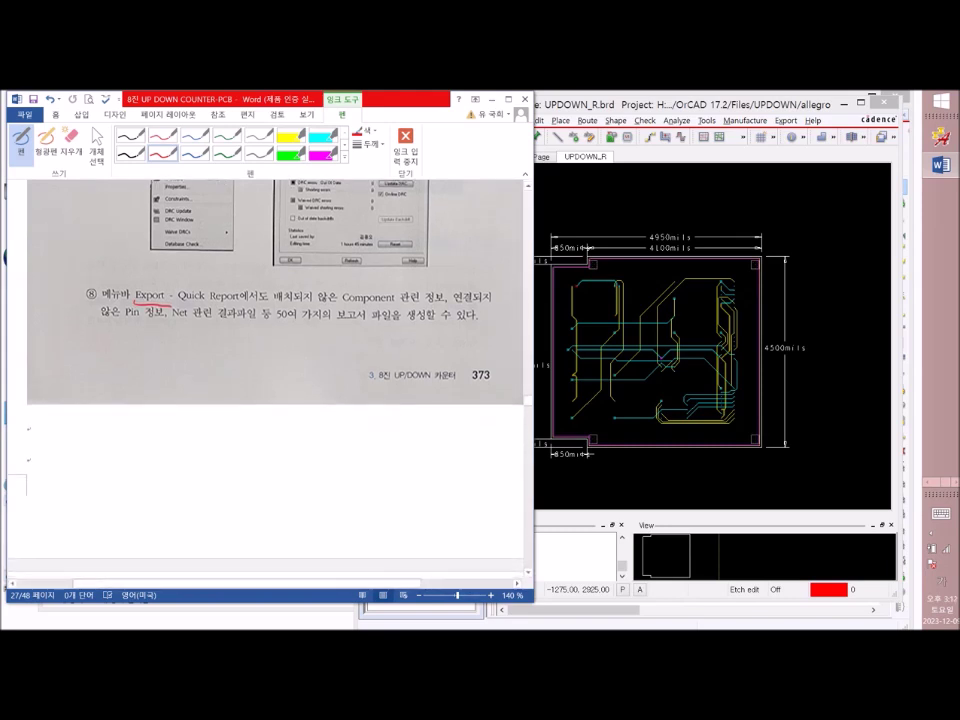
scroll(265, 380, down, 10)
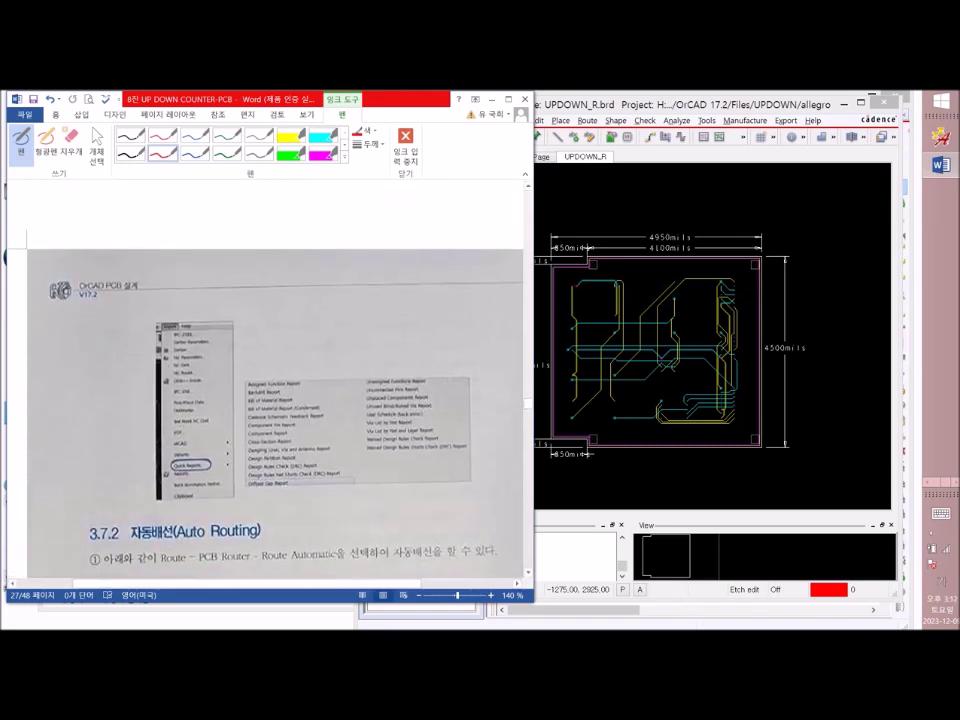
scroll(265, 380, up, 20)
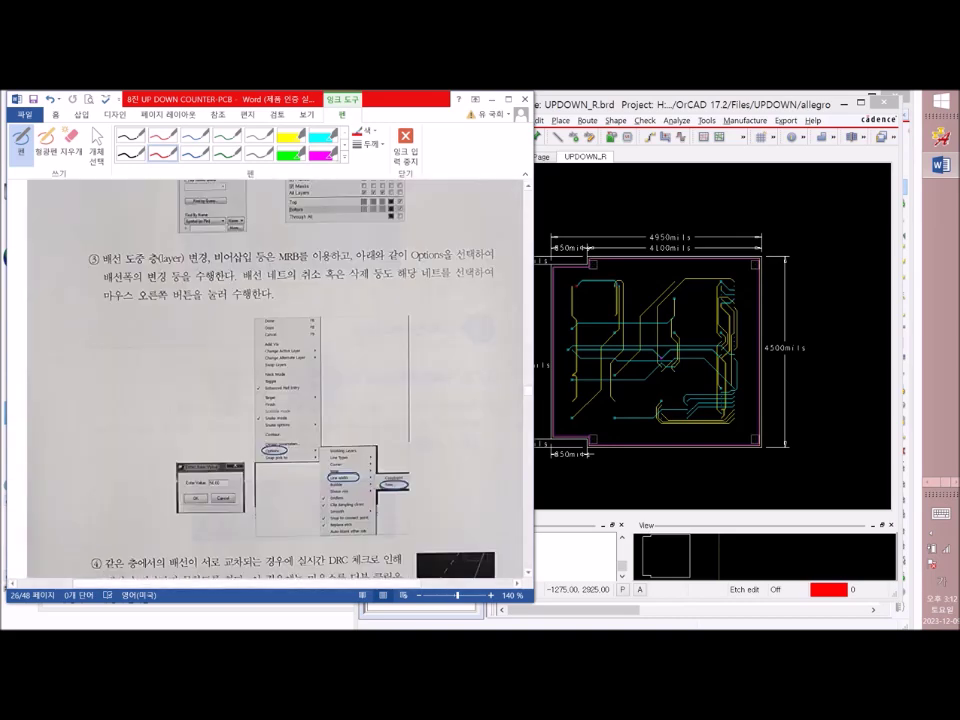
Switch to OrCAD PCB Designer's UPDOWN_PL board, start a Top-layer trace from C1's lower pin and add a via to the Bottom layer
click(712, 218)
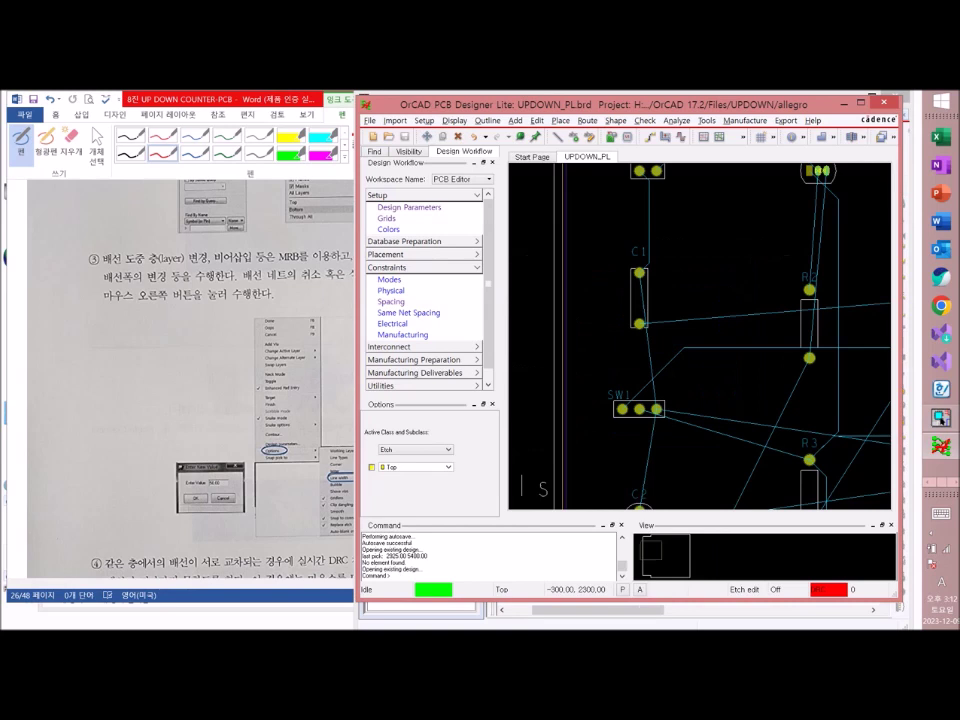
scroll(636, 372, down, 1)
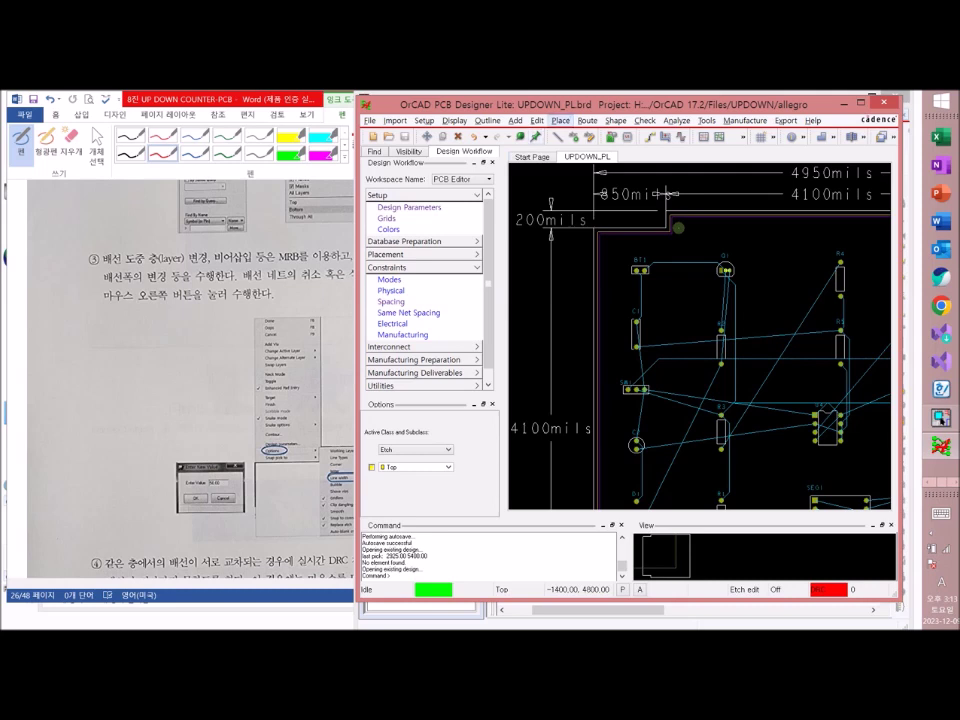
click(587, 121)
click(607, 135)
click(661, 345)
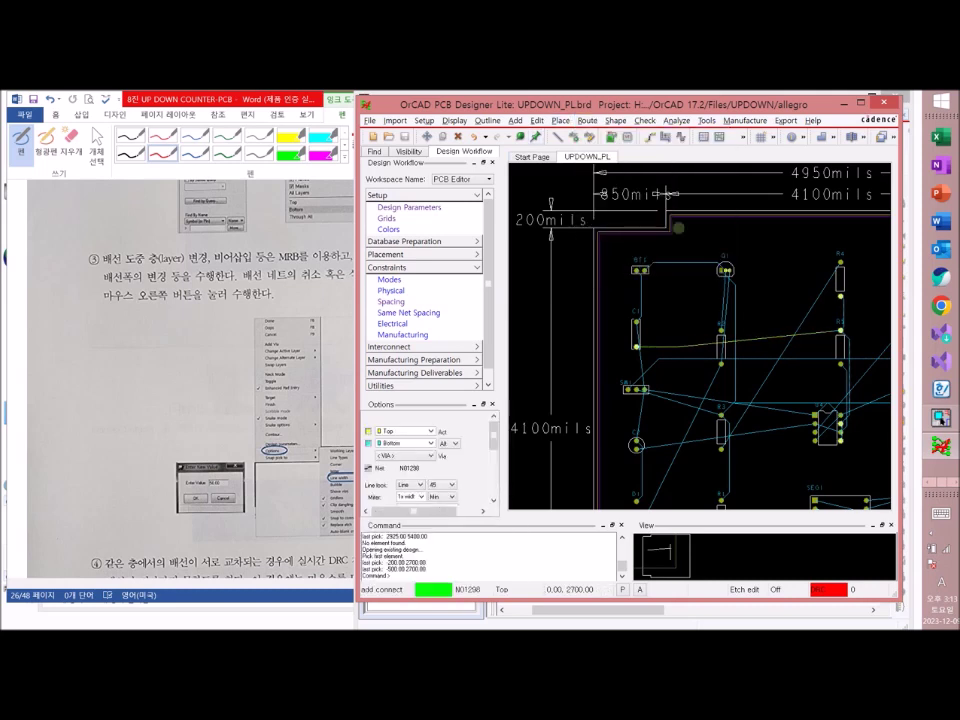
click(679, 347)
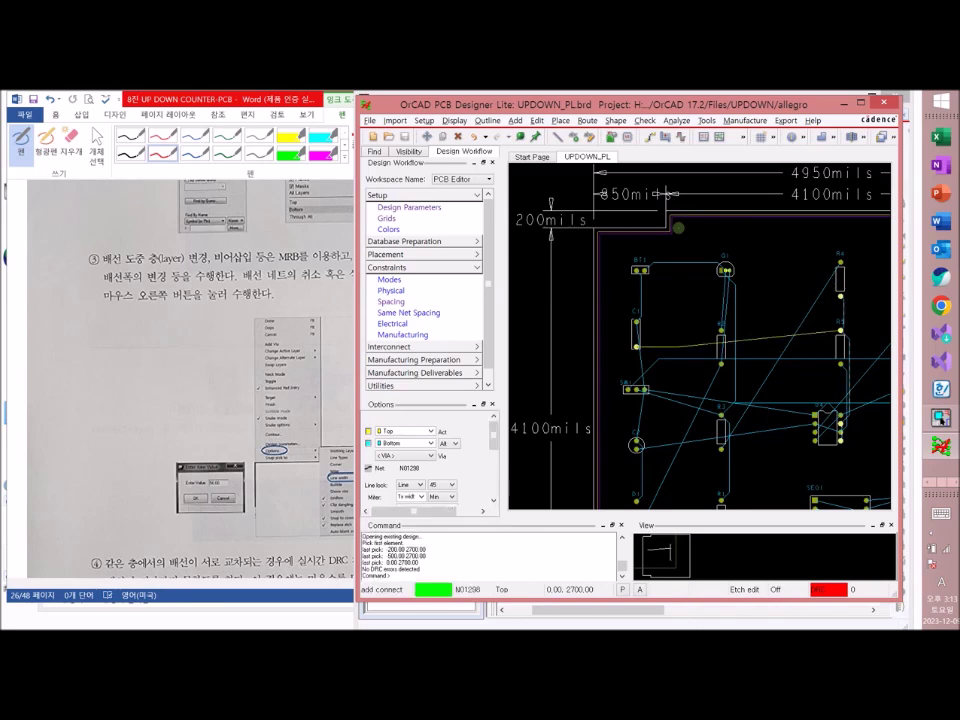
right_click(690, 360)
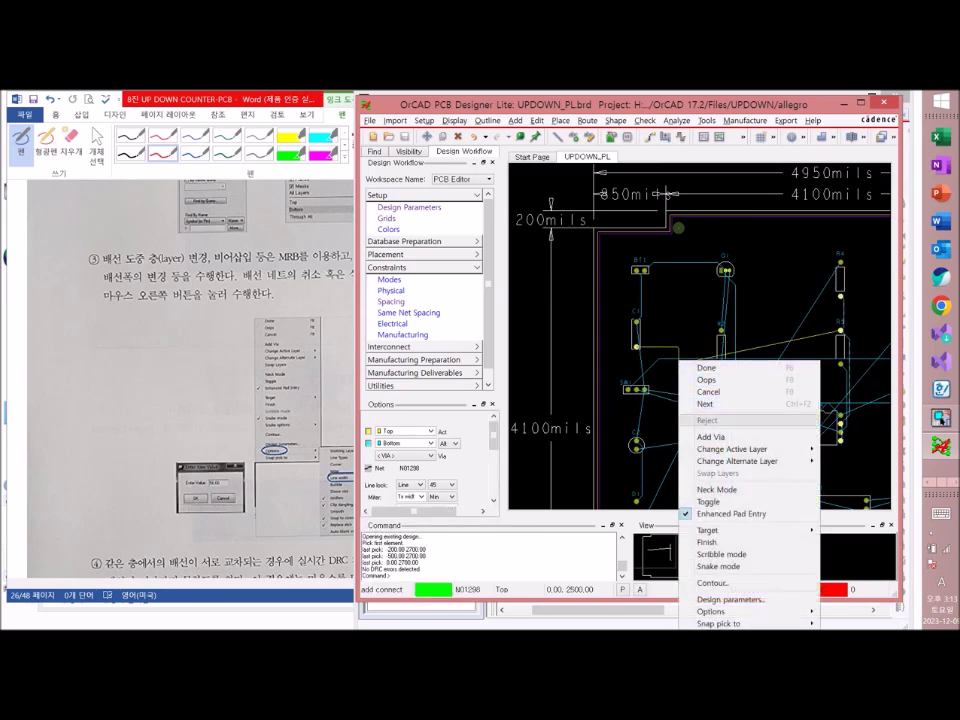
click(709, 435)
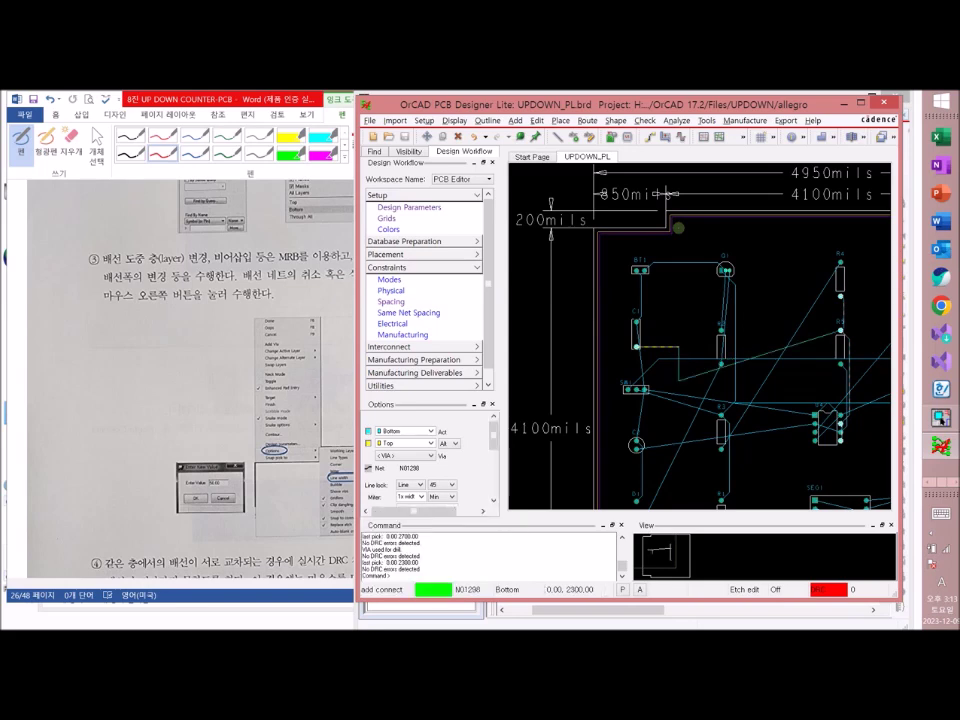
Add a second via on the C1 trace to return to the Top layer and cancel the routing
right_click(680, 350)
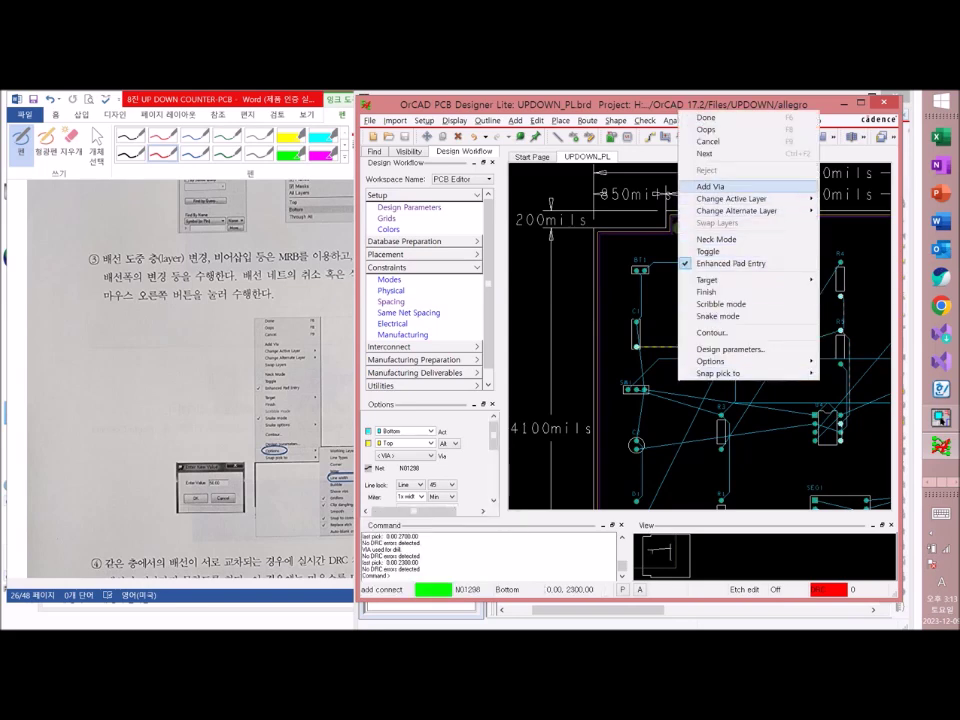
click(712, 186)
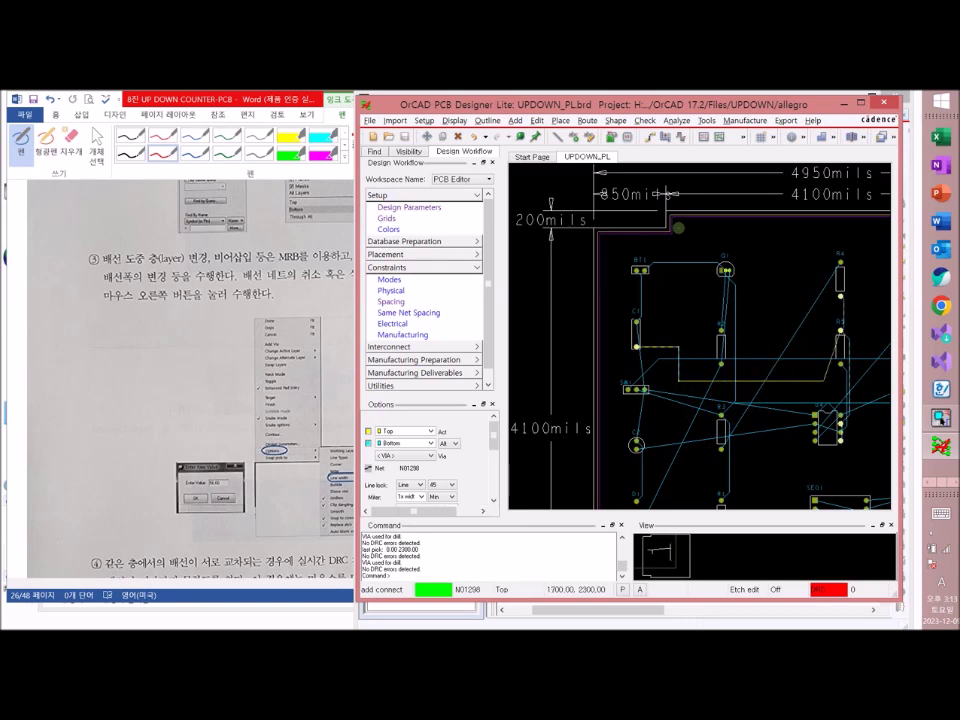
right_click(764, 155)
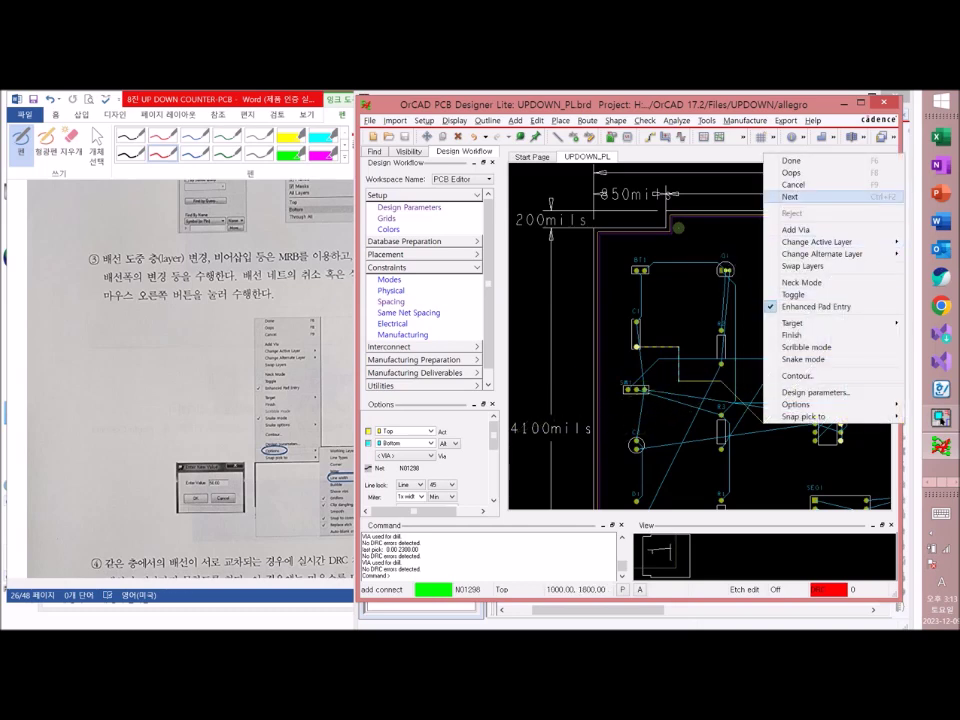
click(792, 184)
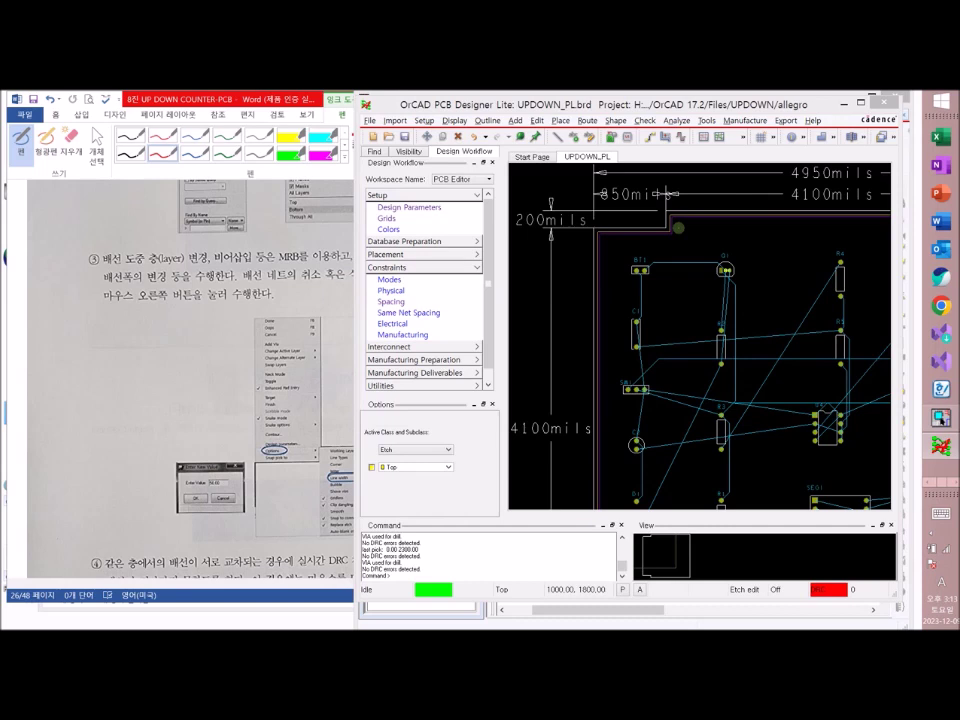
Switch to the Word handout and underline item 3's phrase on layer changes and via insertion in red ink
key(alt+Tab)
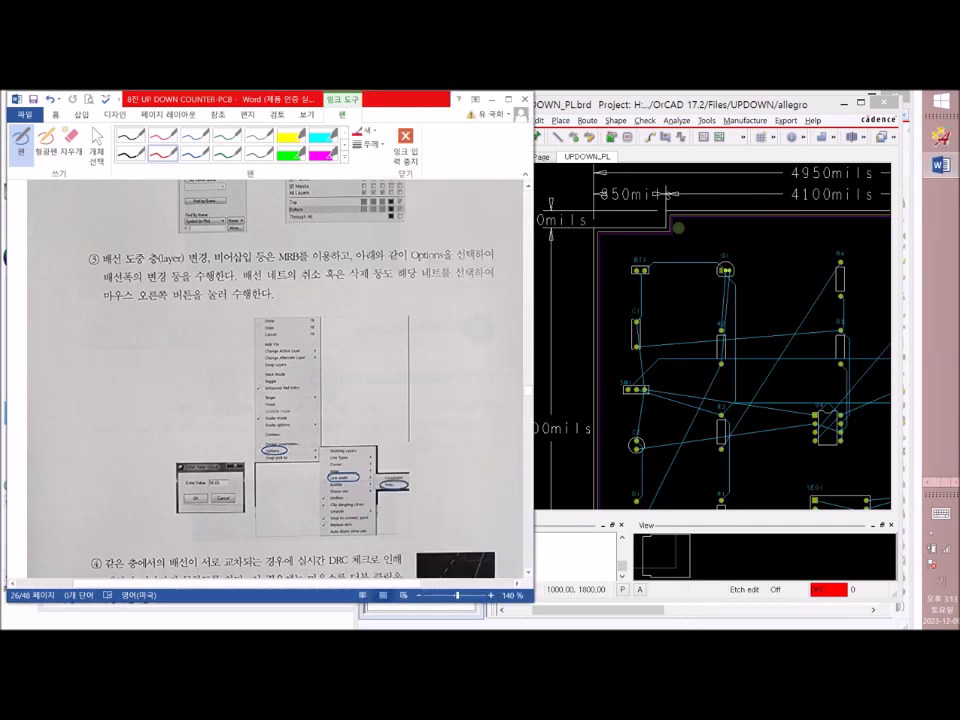
drag(115, 276, 287, 263)
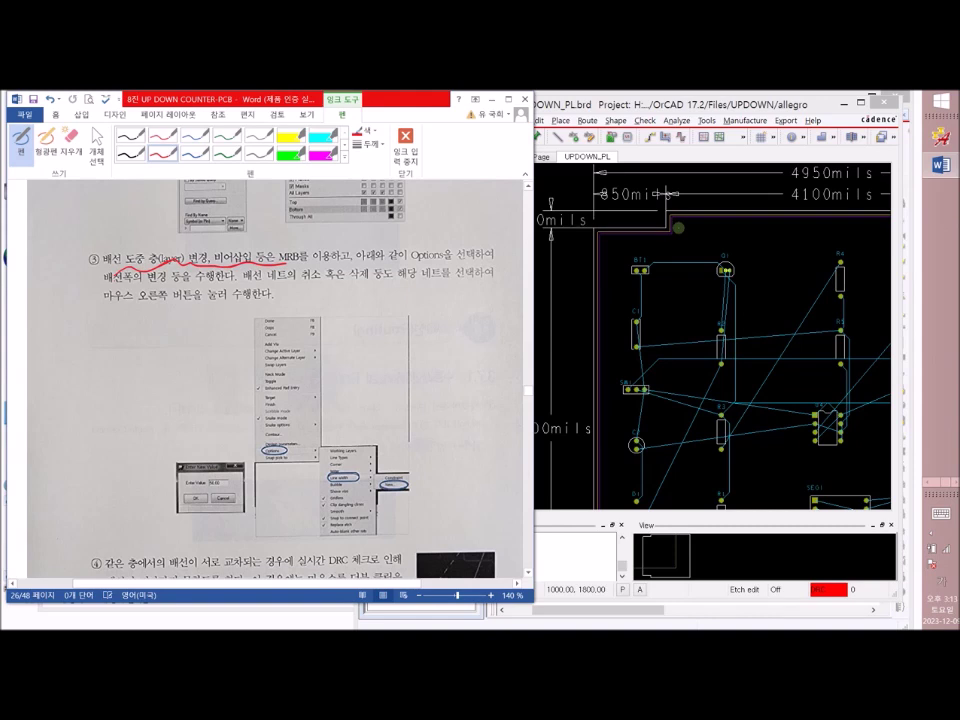
scroll(270, 380, down, 3)
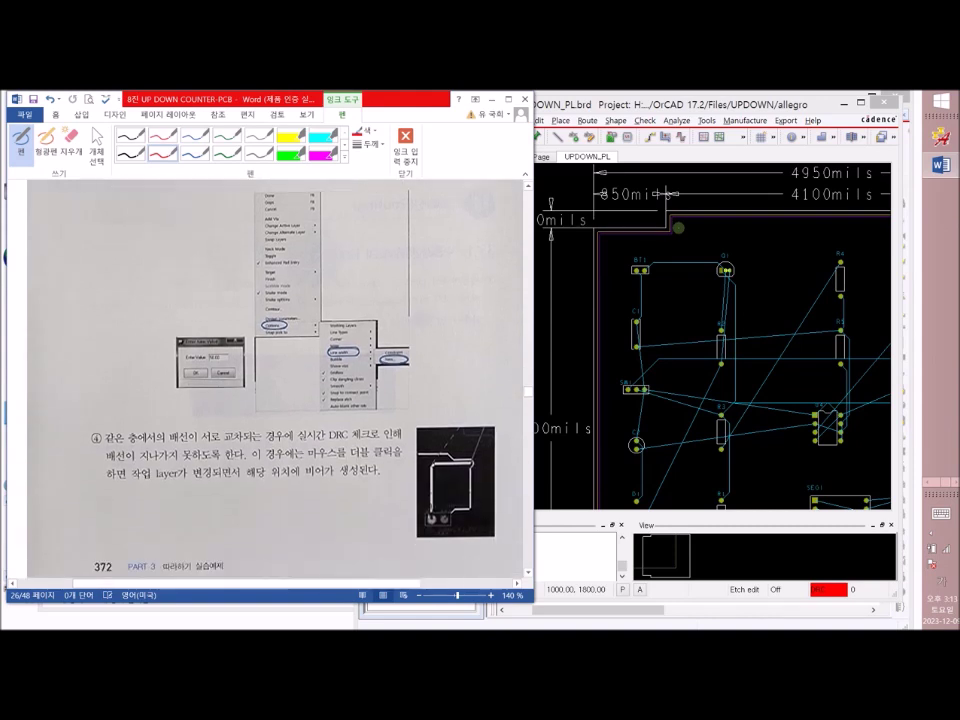
scroll(265, 380, down, 8)
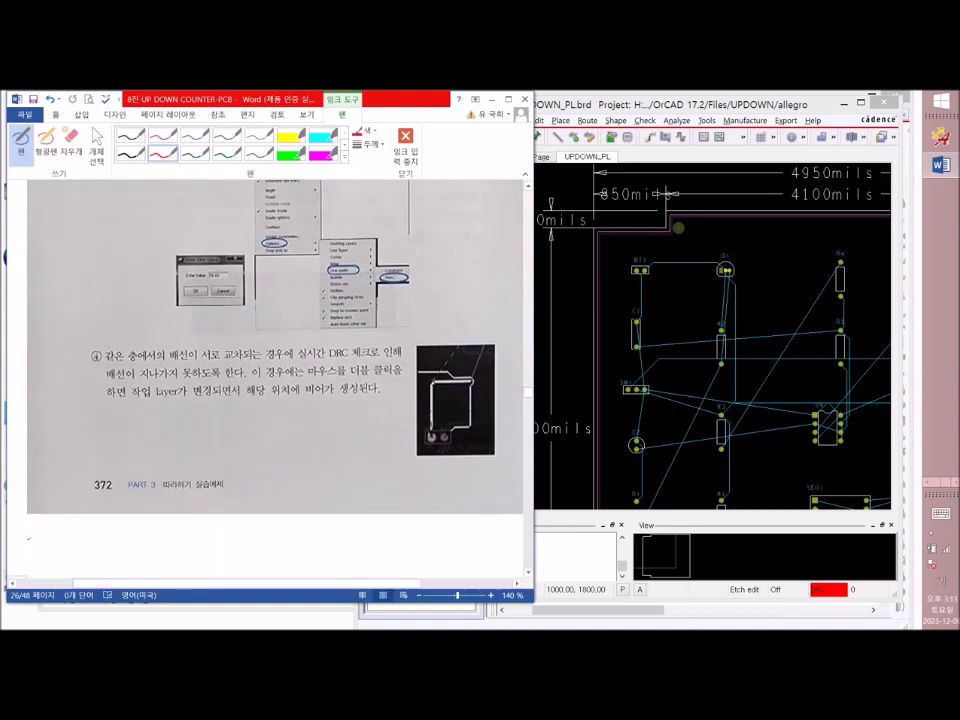
Switch to OrCAD PCB Designer and open the UPDOWN_R board, discarding the unsaved changes to UPDOWN_PL
scroll(200, 380, down, 4)
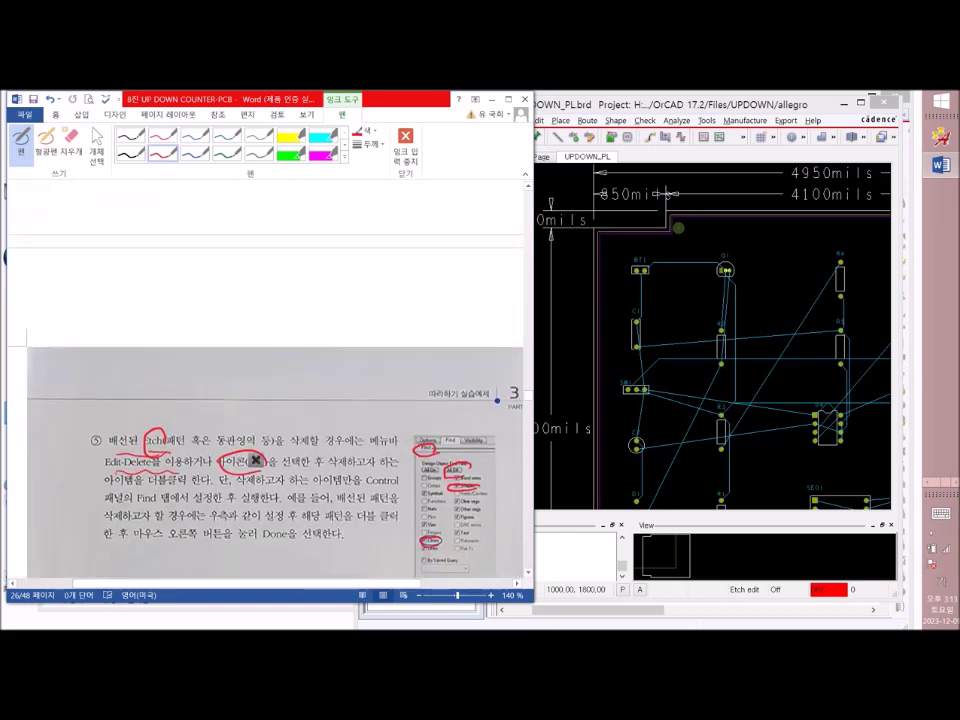
scroll(200, 380, down, 2)
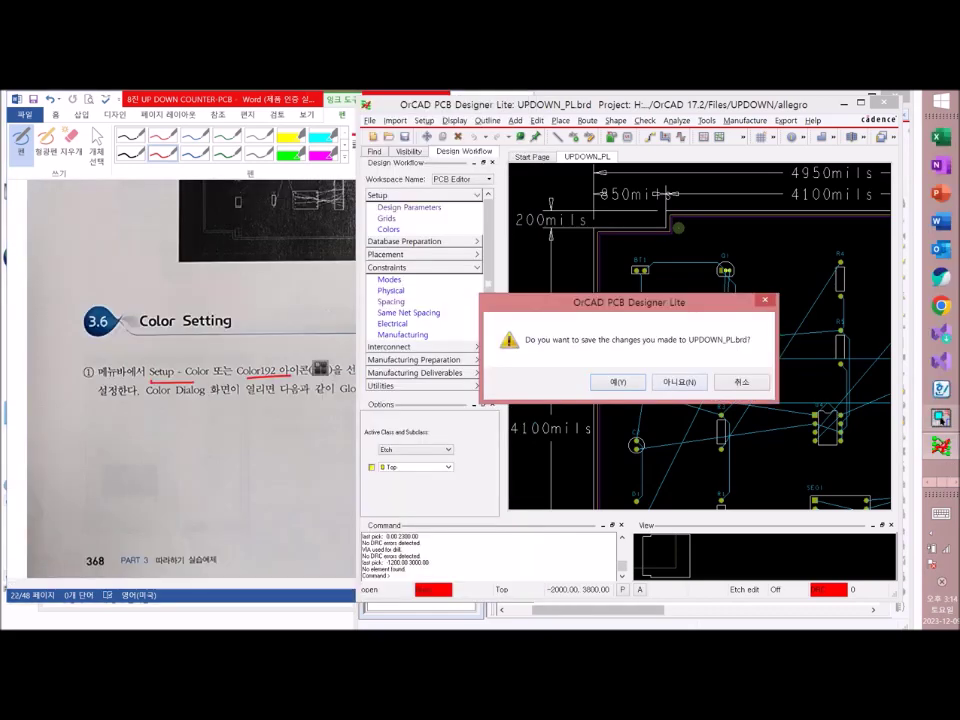
click(680, 385)
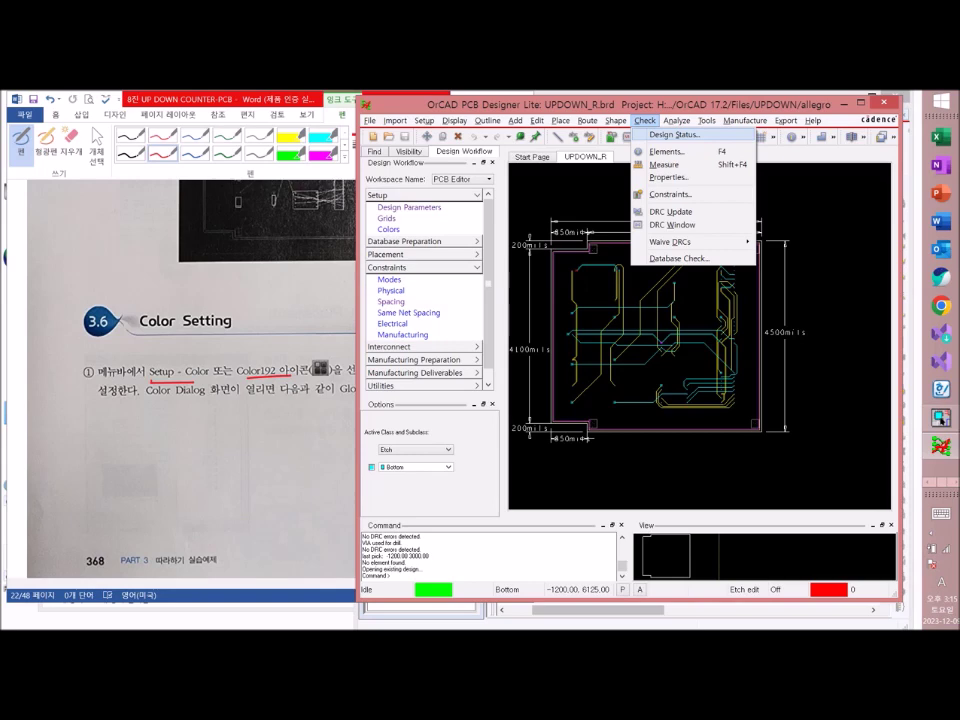
Check the UPDOWN_R board's design status for unplaced symbols, unrouted nets, shapes and DRC errors, and close the report
click(675, 135)
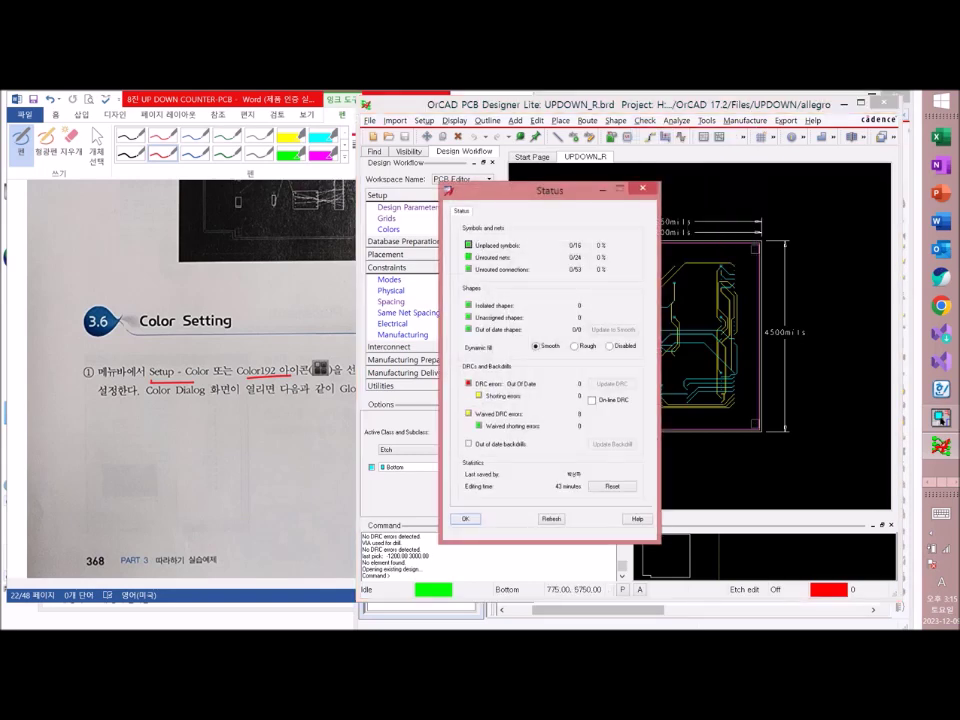
drag(520, 190, 403, 145)
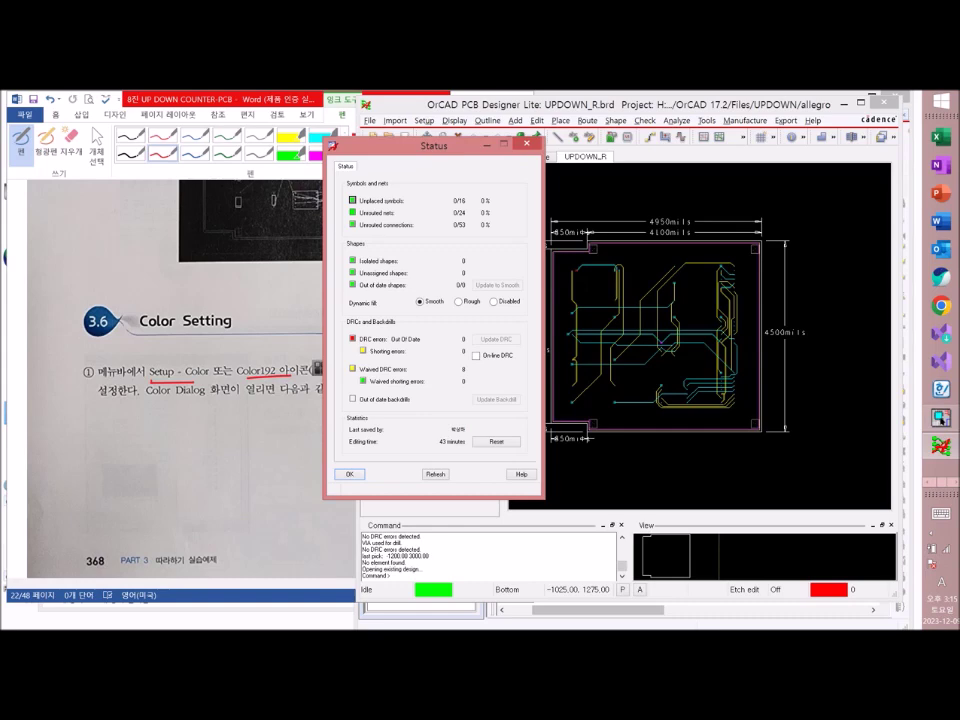
click(349, 474)
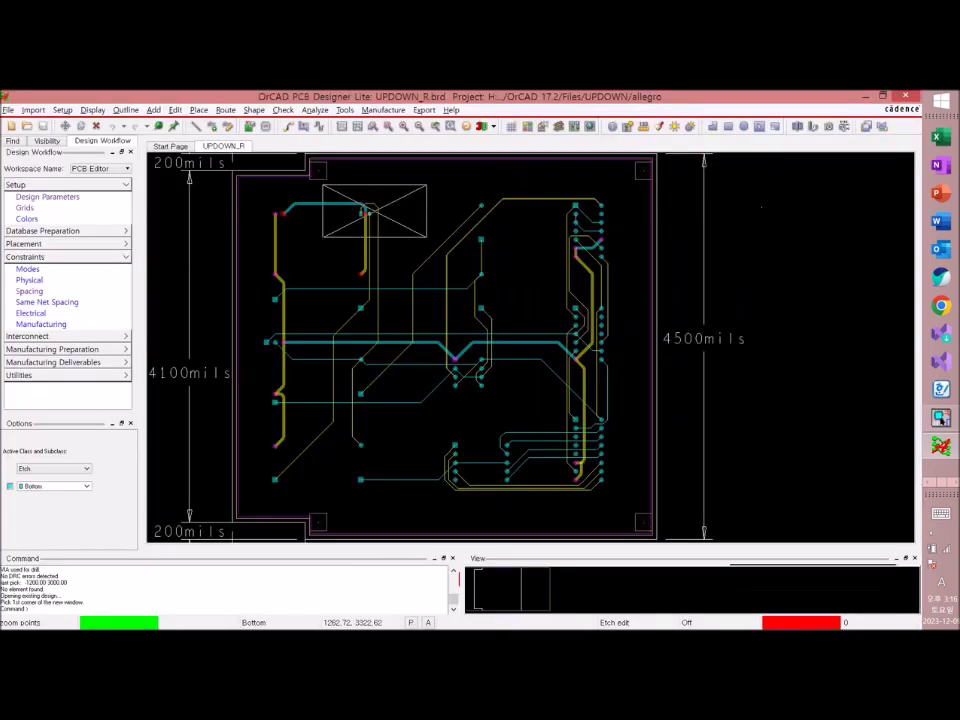
Examine the +5V and VCC pads near the board's upper-left area and show the Waive DRCs options without running any
click(426, 238)
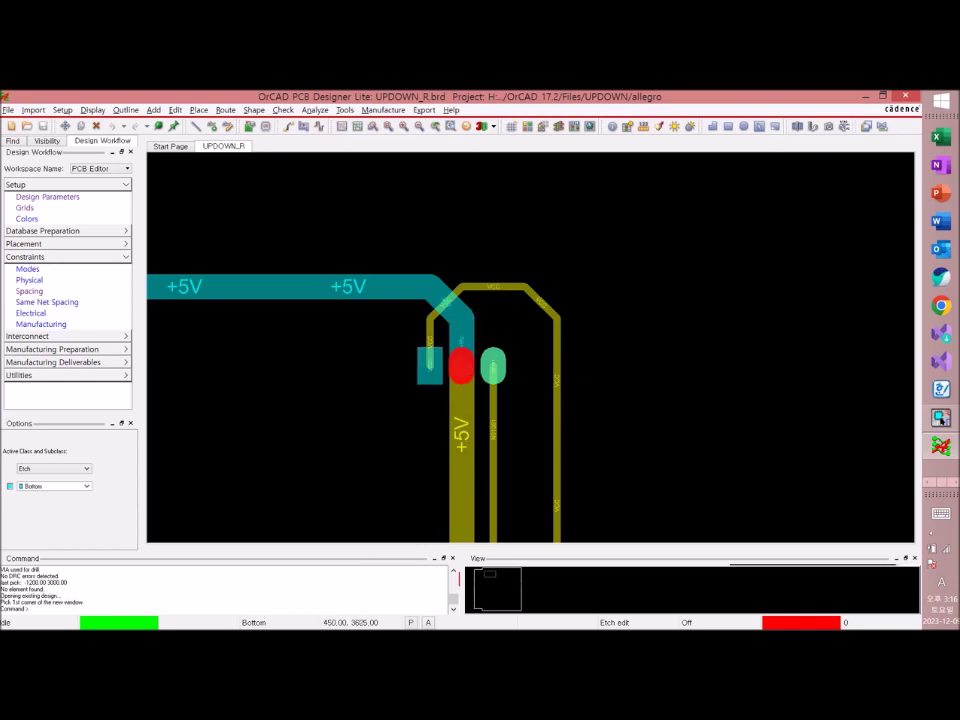
click(283, 110)
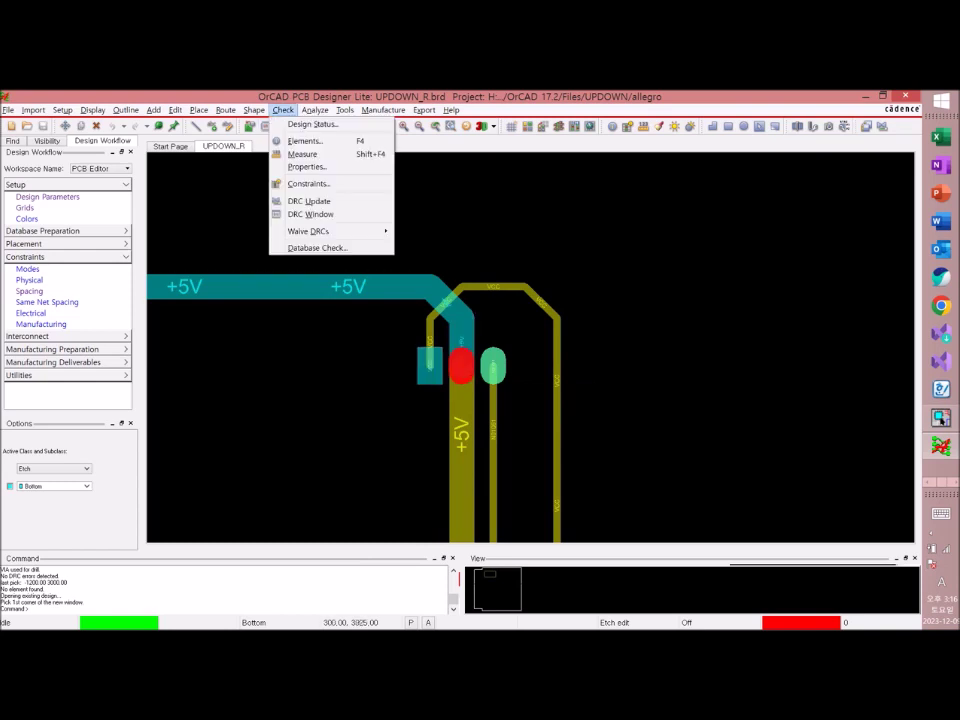
mouse_move(310, 231)
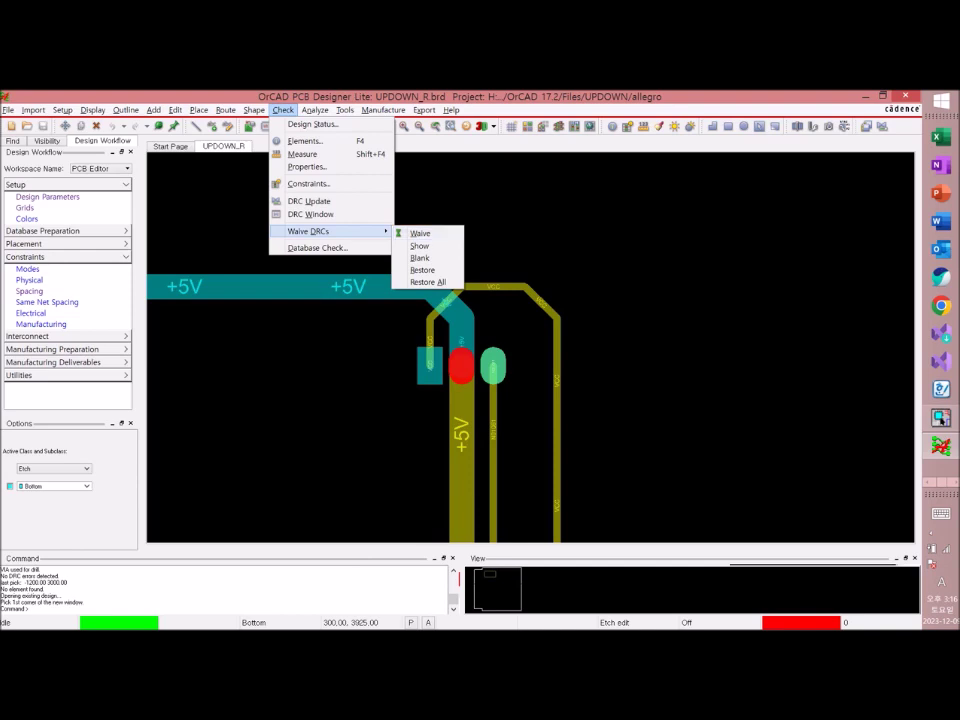
click(496, 192)
click(883, 96)
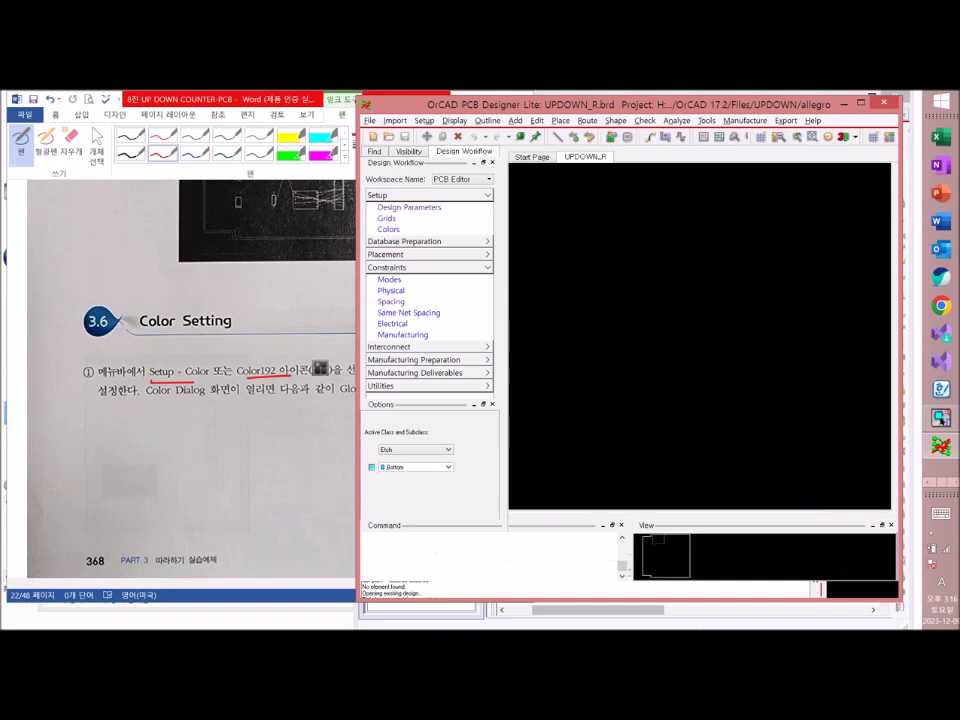
Switch to the Word handout's section 3.7.3 and underline Copper, GND Net and the Top-layer Copper setting phrase in red ink
click(220, 99)
scroll(265, 380, down, 8)
scroll(265, 380, down, 10)
scroll(265, 380, down, 15)
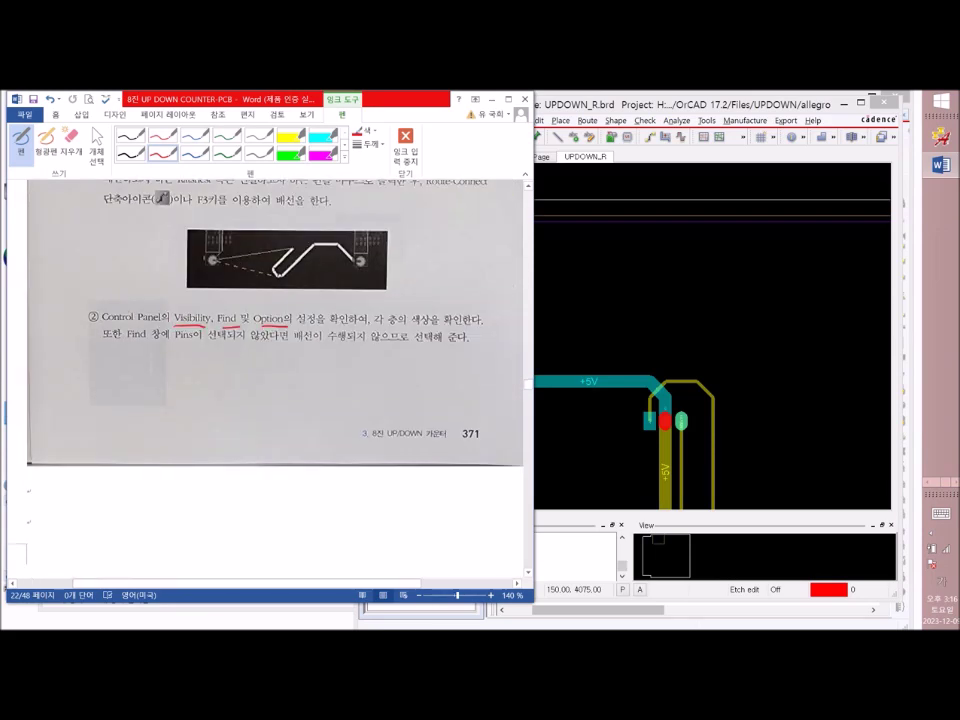
scroll(275, 380, down, 15)
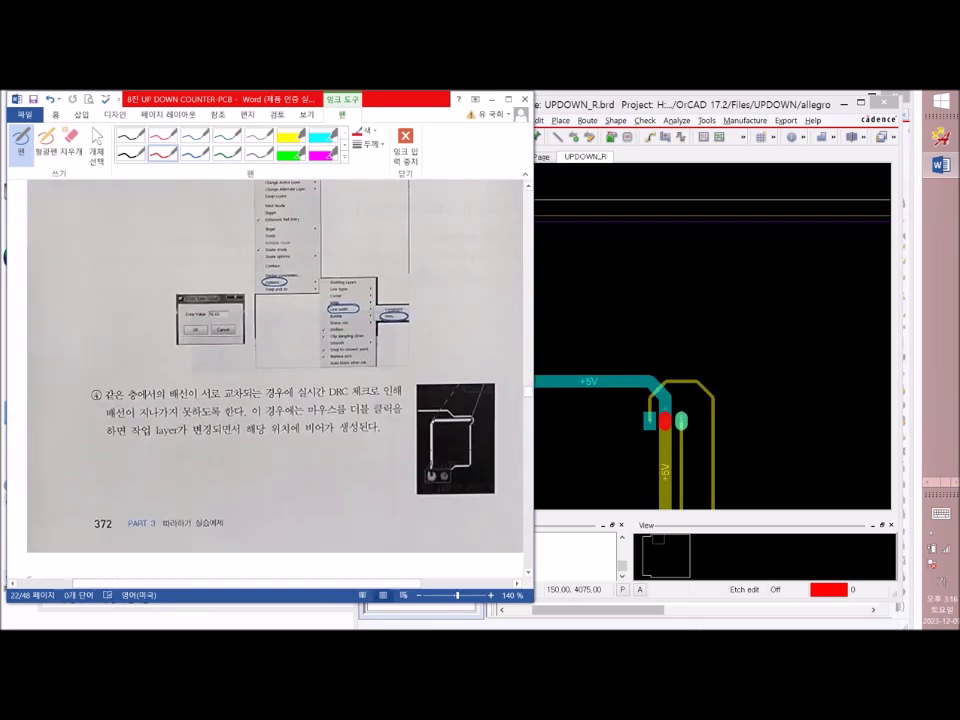
scroll(265, 380, down, 12)
scroll(265, 380, down, 15)
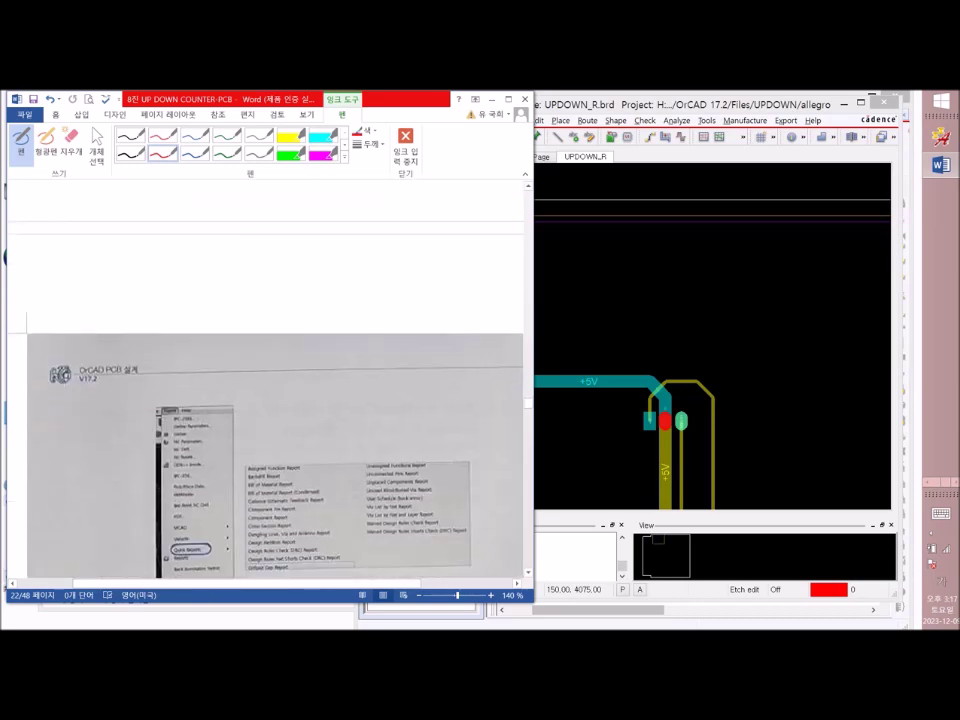
scroll(265, 380, down, 10)
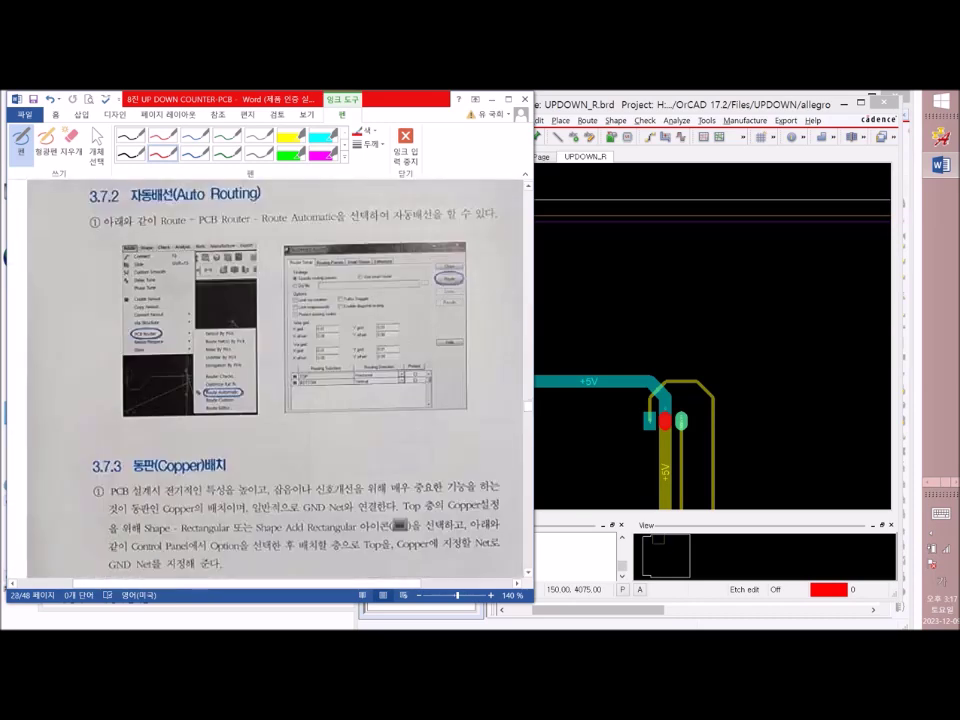
scroll(265, 380, down, 3)
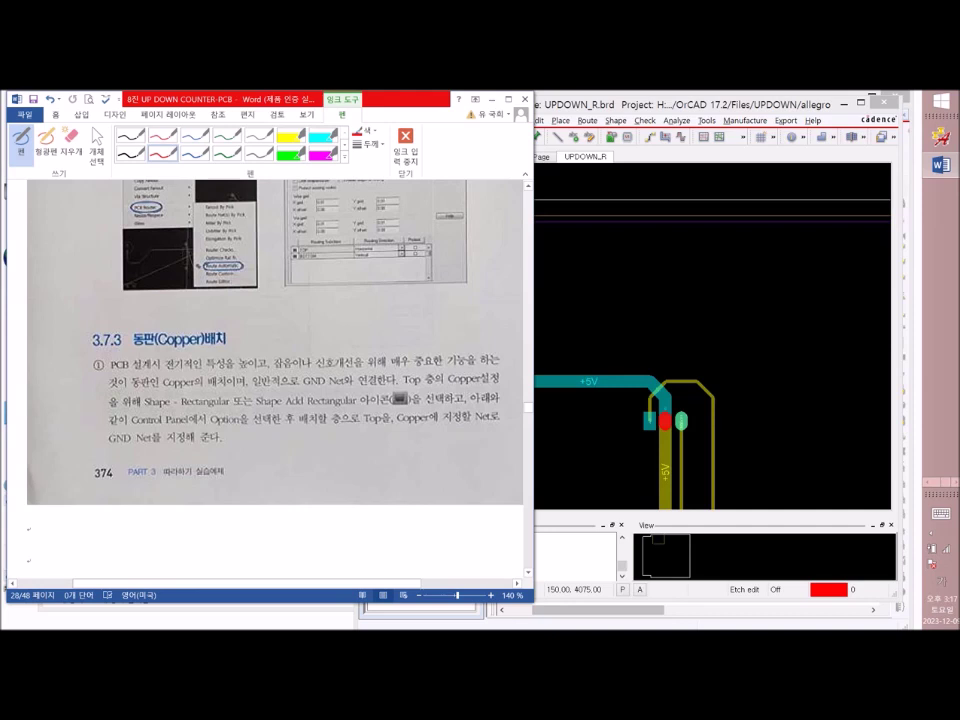
drag(133, 350, 205, 349)
drag(296, 392, 364, 390)
drag(430, 387, 490, 385)
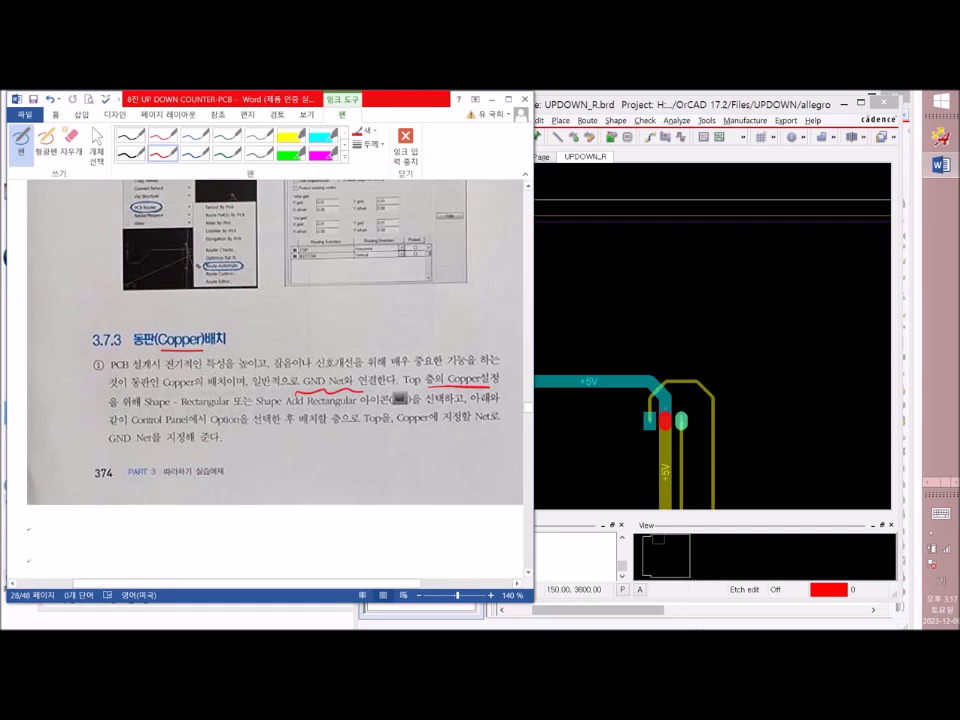
Underline Shape - Rectangular and Shape Add Rectangular in red, and sketch a rectangle and an irregular copper outline with small circles below the paragraph
drag(146, 411, 225, 409)
mouse_move(267, 448)
mouse_down()
mouse_move(262, 500)
mouse_move(340, 473)
mouse_move(267, 457)
mouse_up()
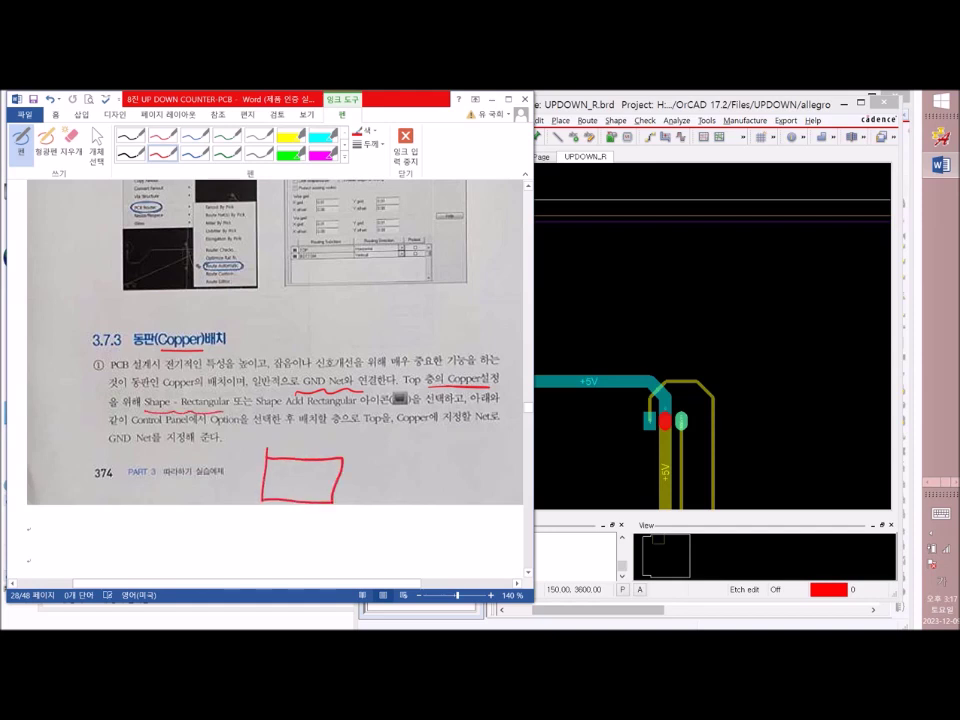
drag(258, 409, 358, 407)
mouse_move(372, 445)
mouse_down()
mouse_move(372, 458)
mouse_move(390, 464)
mouse_move(364, 505)
mouse_move(405, 506)
mouse_move(432, 478)
mouse_move(431, 441)
mouse_move(375, 442)
mouse_up()
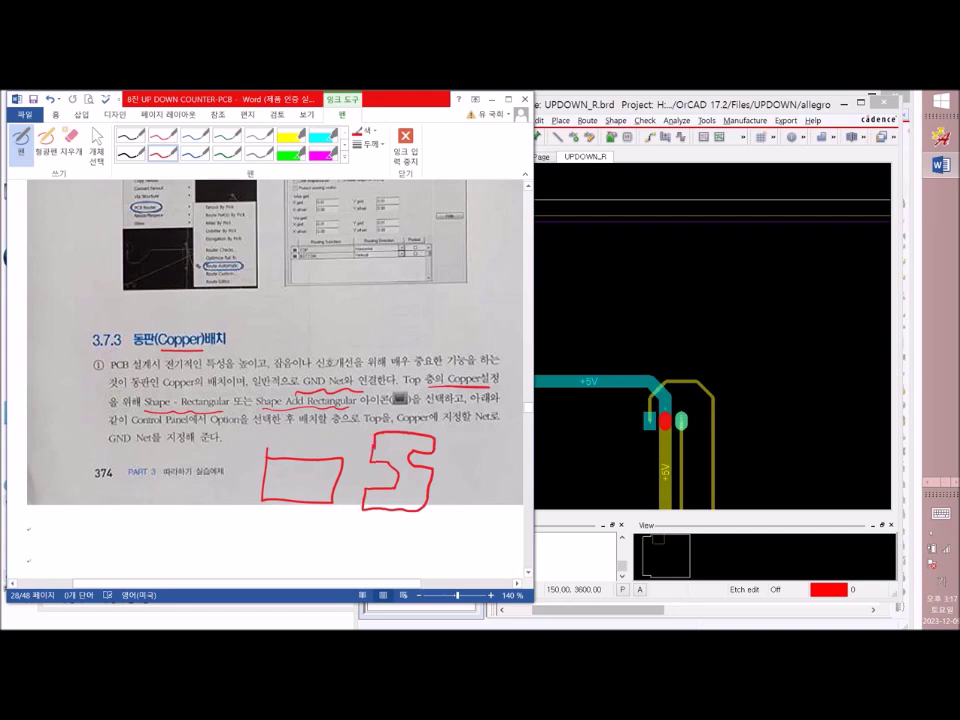
drag(426, 458, 383, 472)
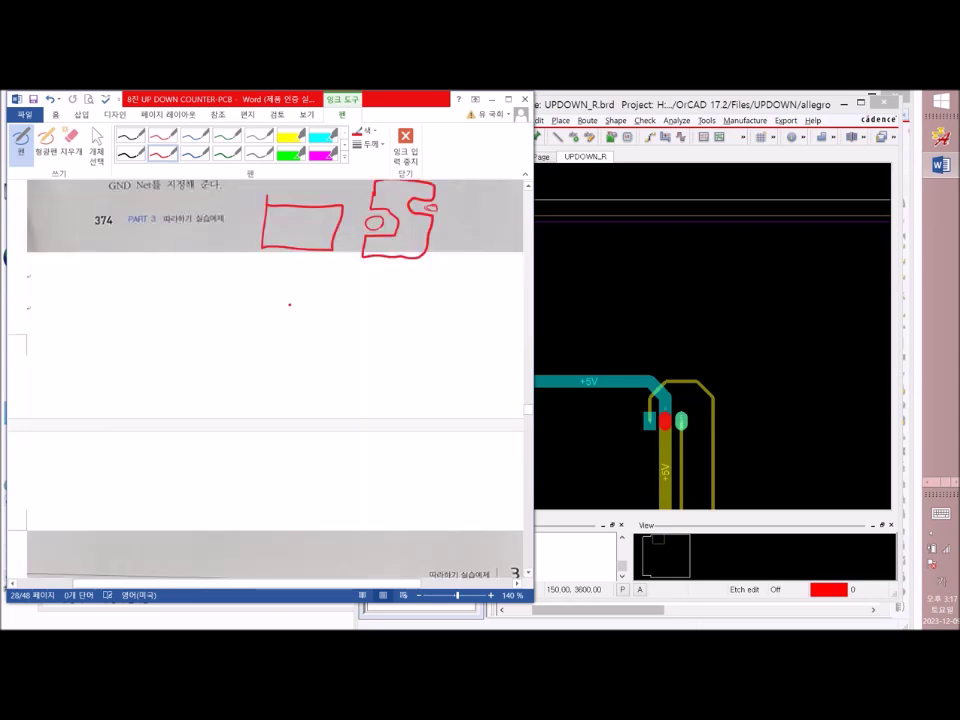
Review the handout's copper items 2 and 3 and return to the UPDOWN_R board in OrCAD PCB Designer
scroll(289, 304, down, 5)
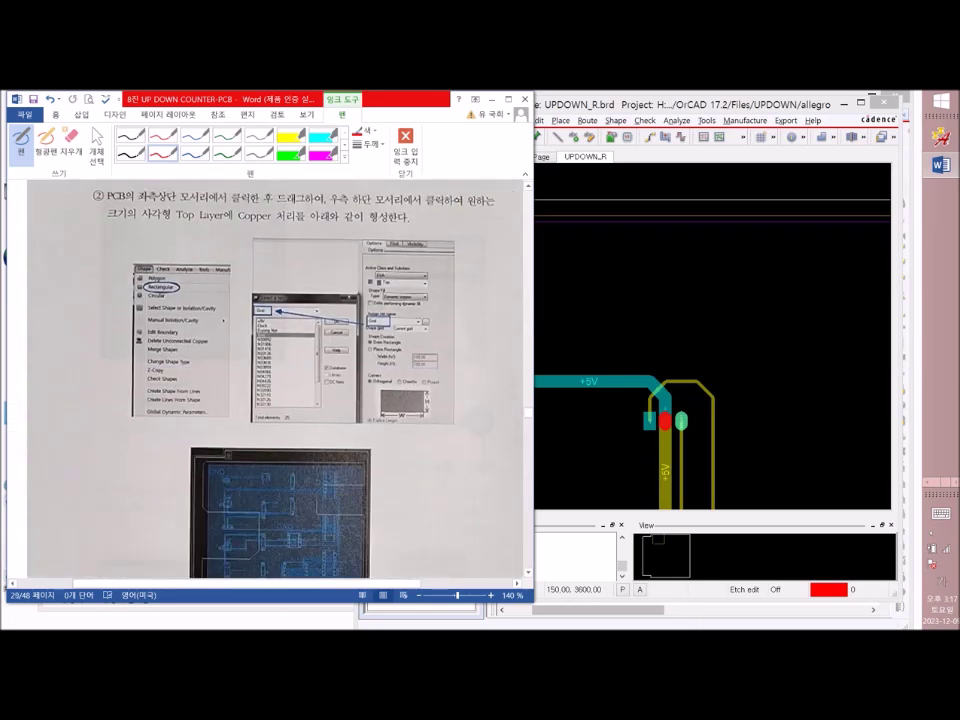
scroll(289, 380, down, 3)
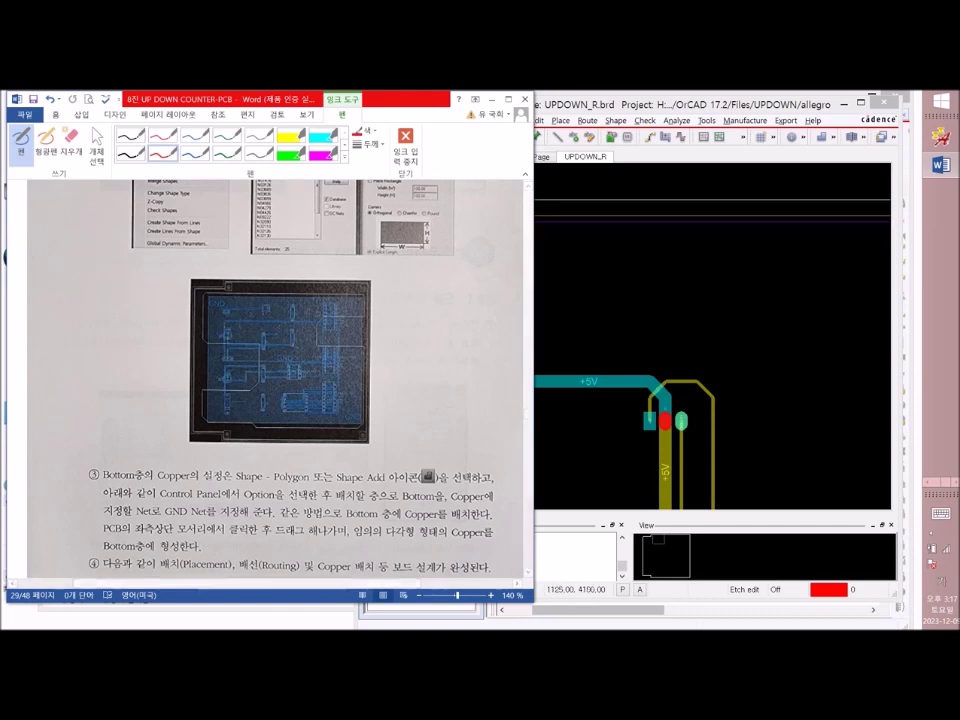
key(alt+Tab)
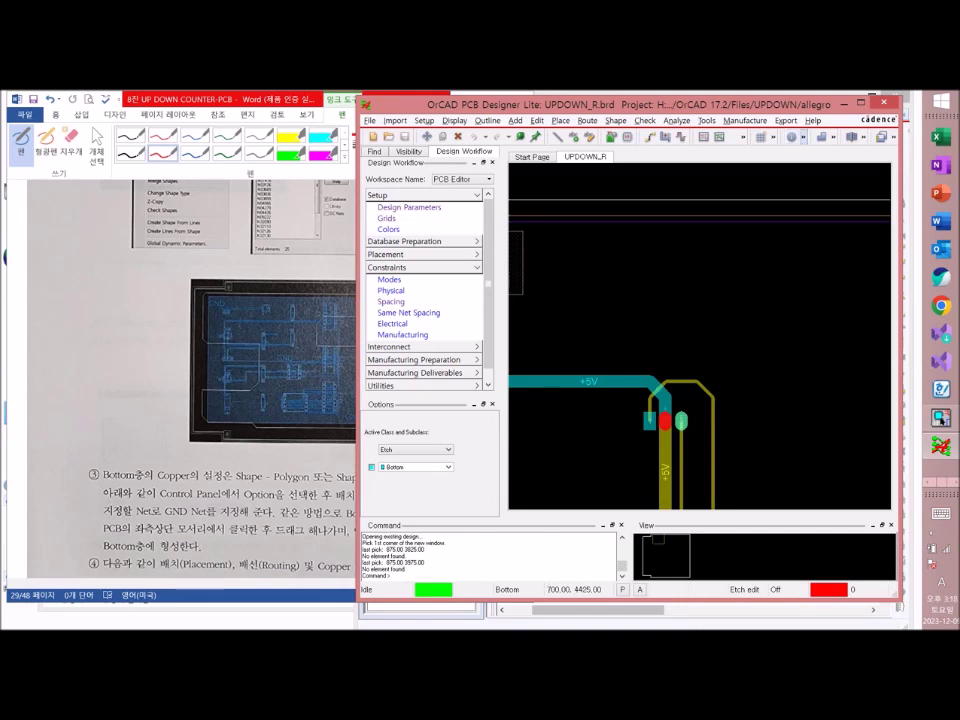
click(861, 103)
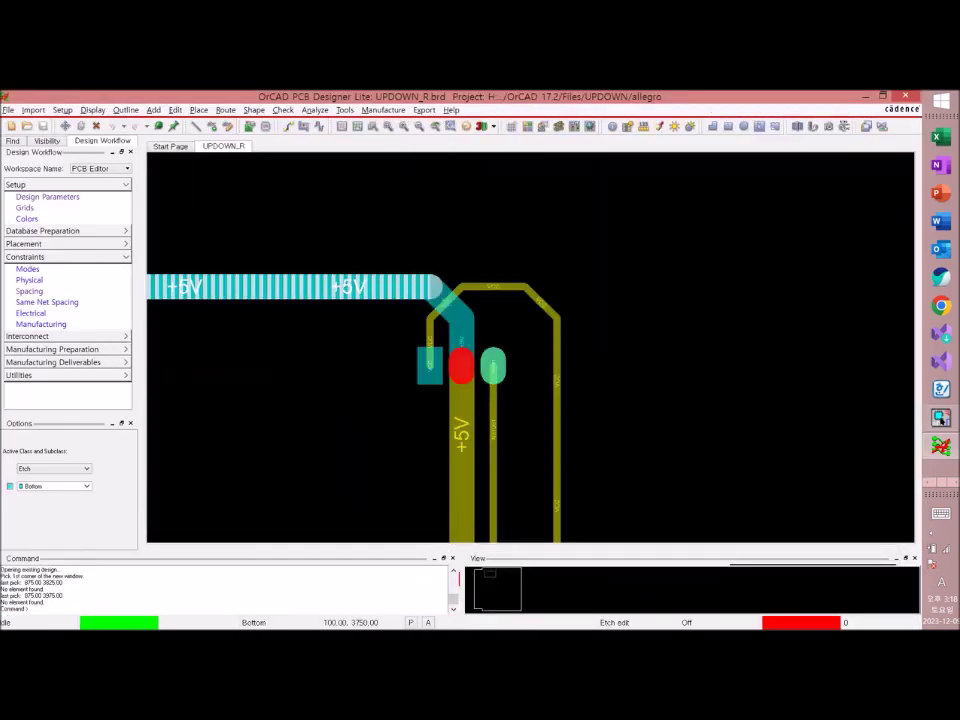
click(389, 126)
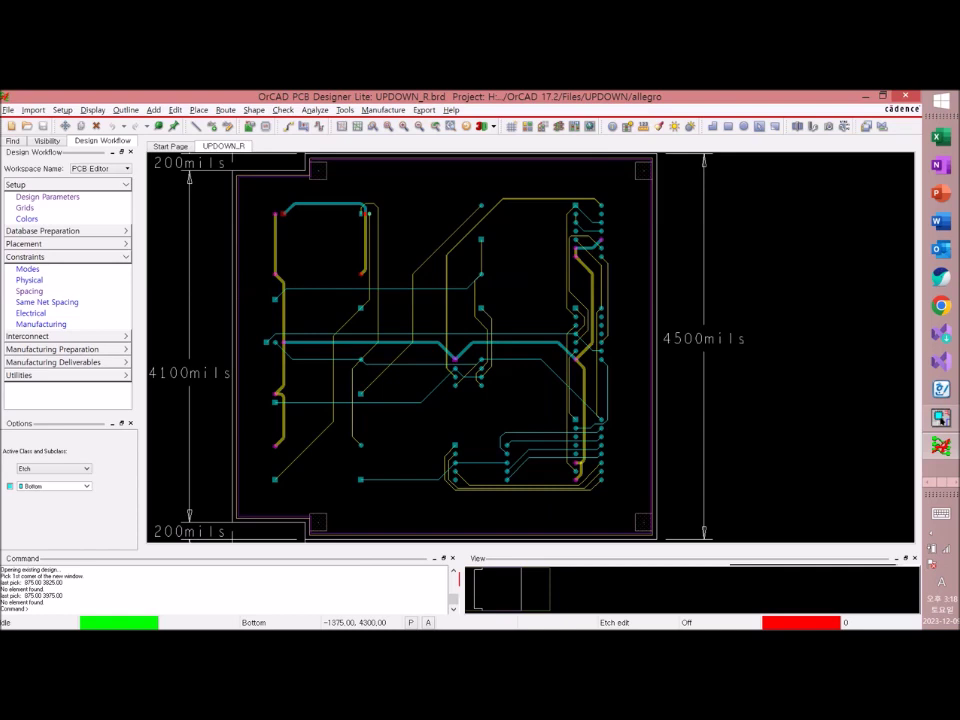
Start a rectangular dynamic copper shape on the Bottom etch layer and assign it to the Gnd net
click(254, 110)
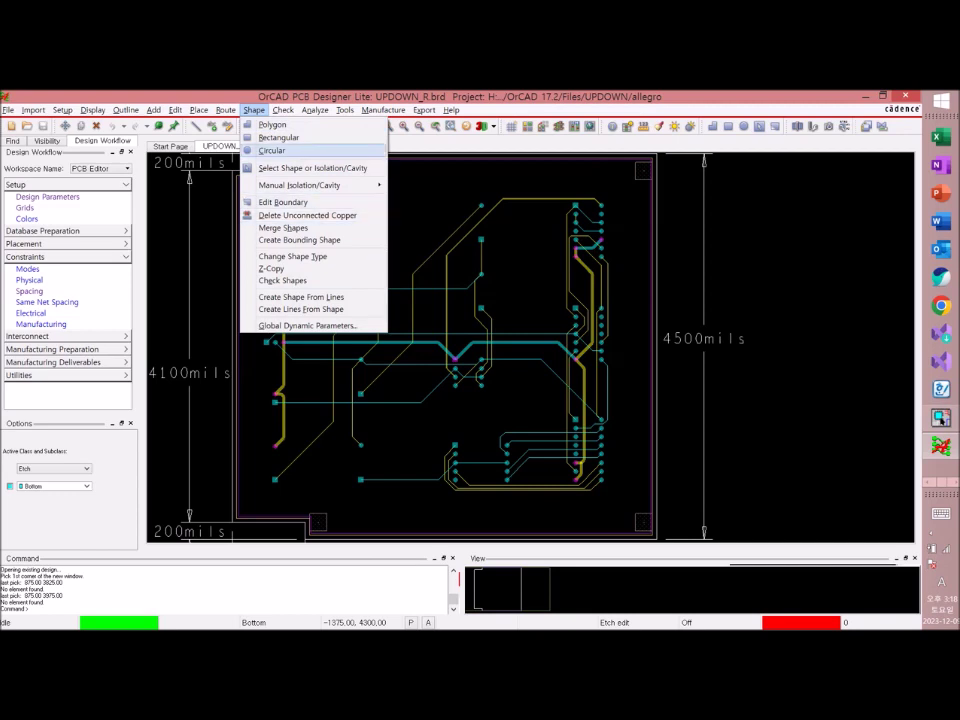
click(278, 137)
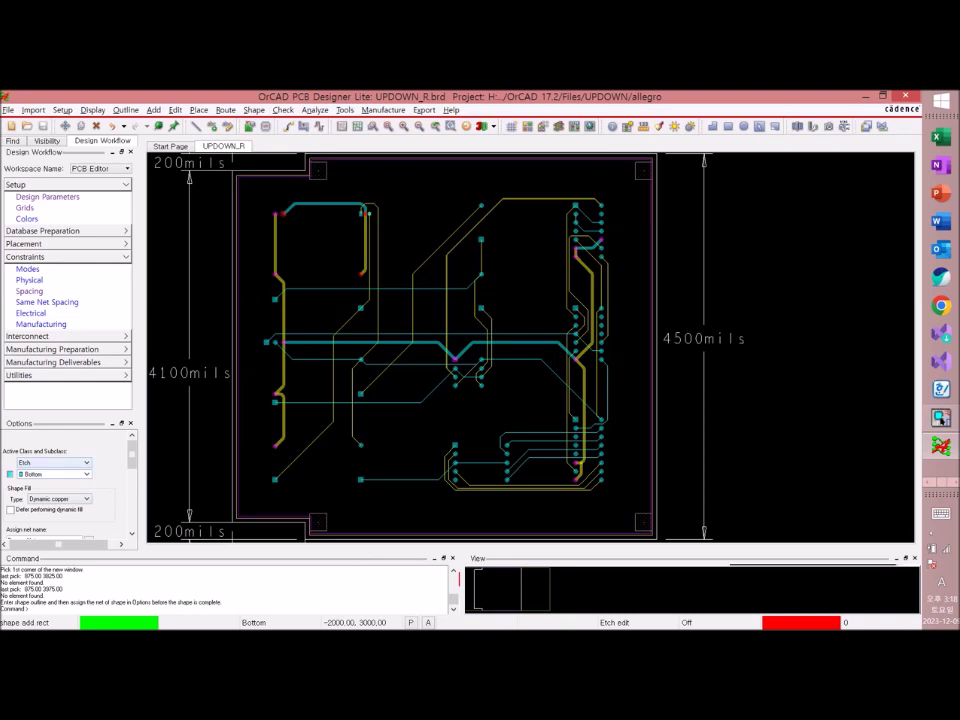
scroll(65, 485, down, 3)
drag(132, 476, 132, 478)
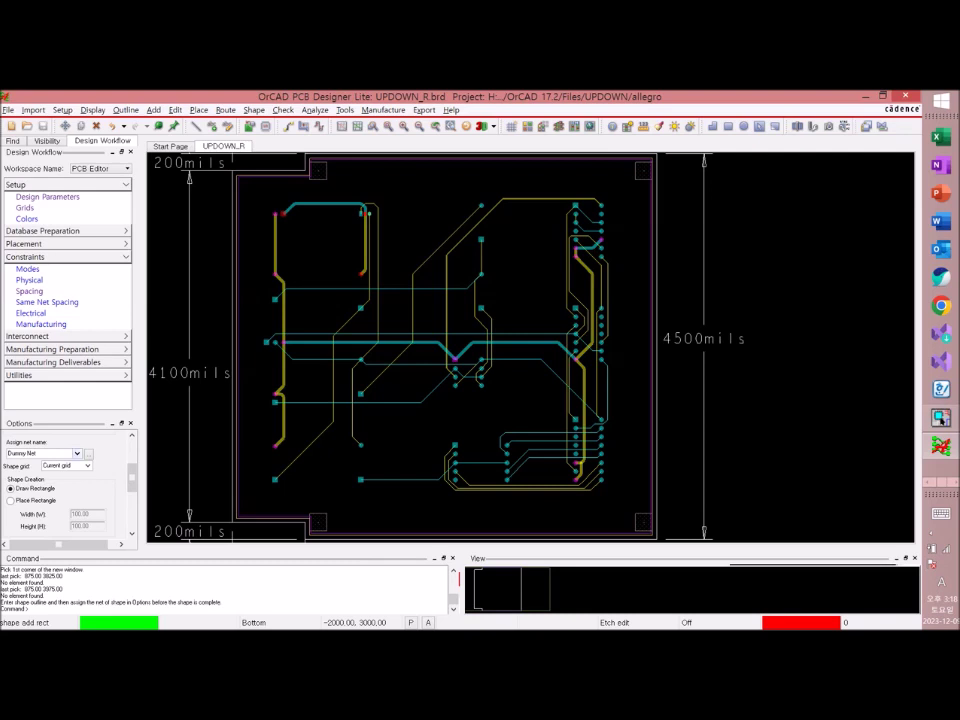
click(88, 453)
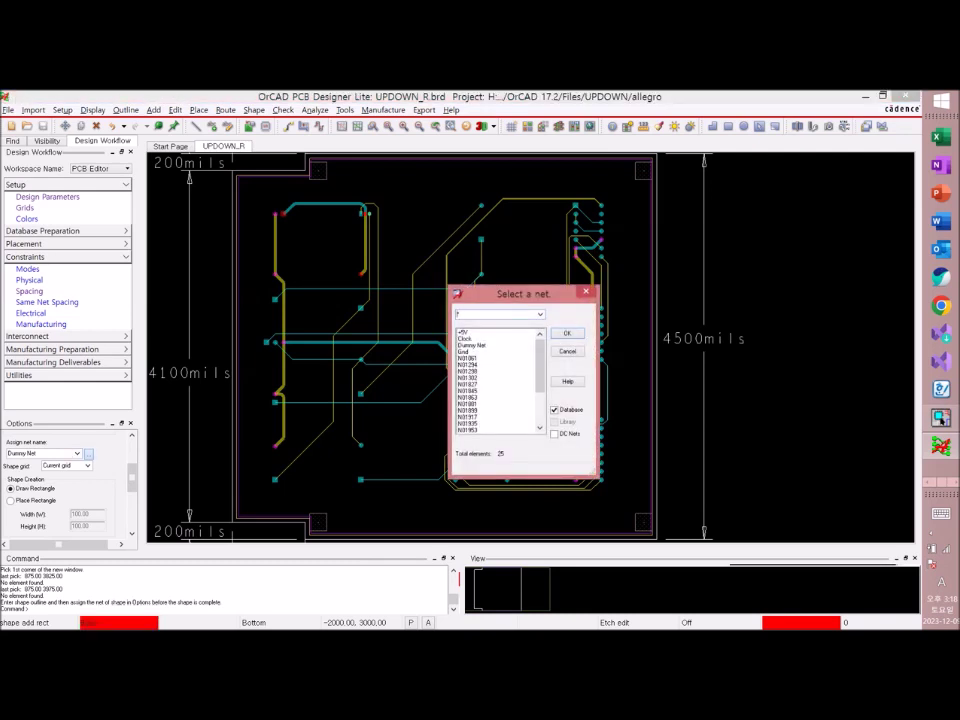
click(464, 352)
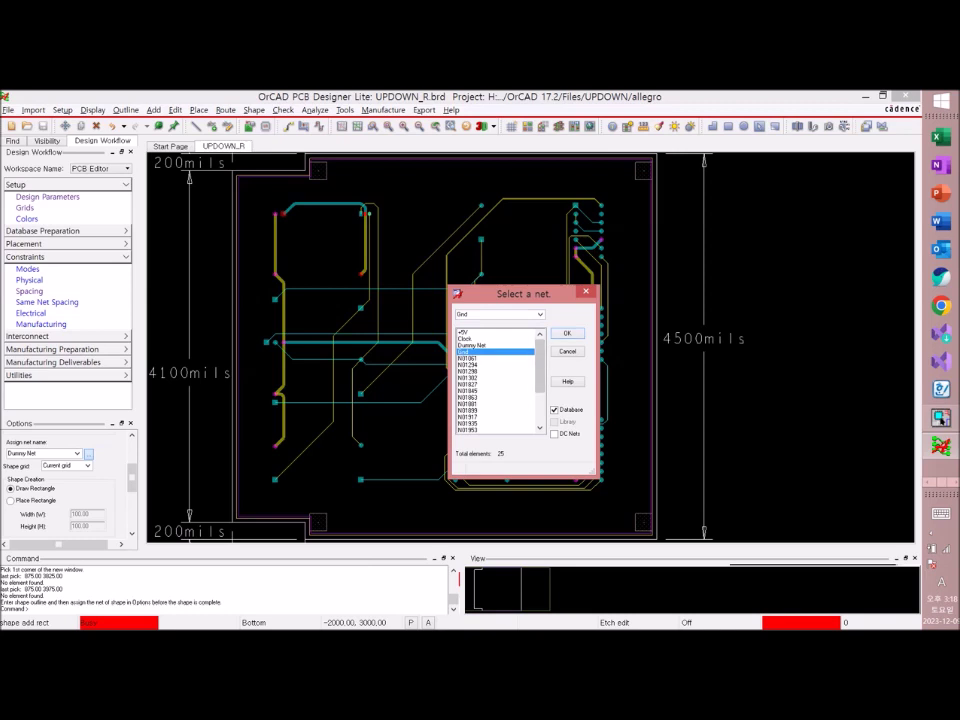
click(567, 333)
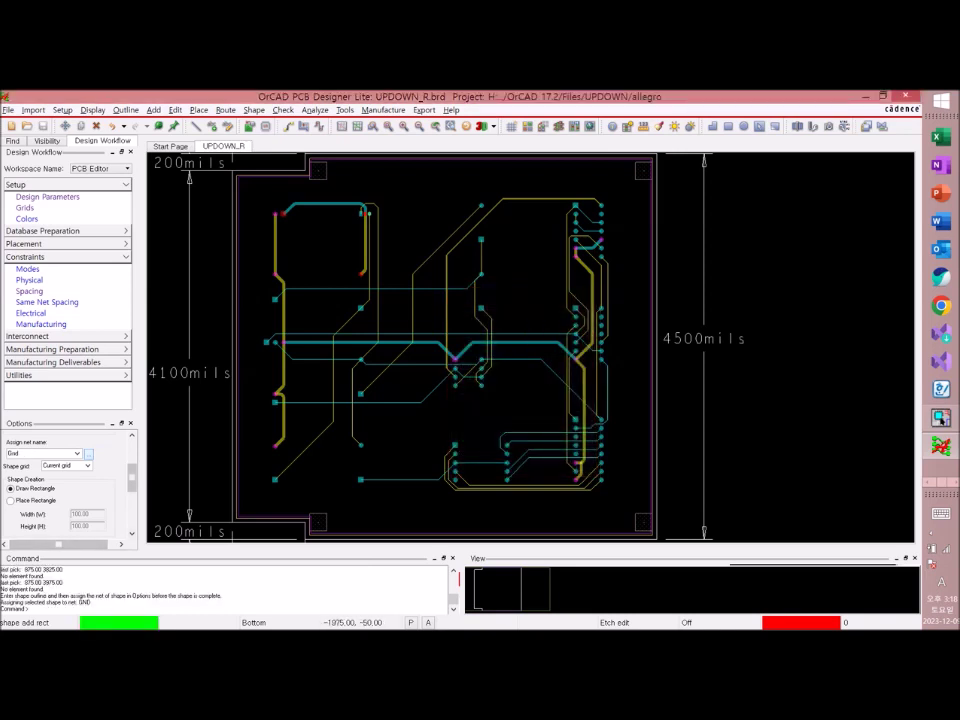
Draw the Bottom copper rectangle around the routed circuit from (-775, 3850) to (3800, 225) and inspect the pour
drag(132, 480, 132, 517)
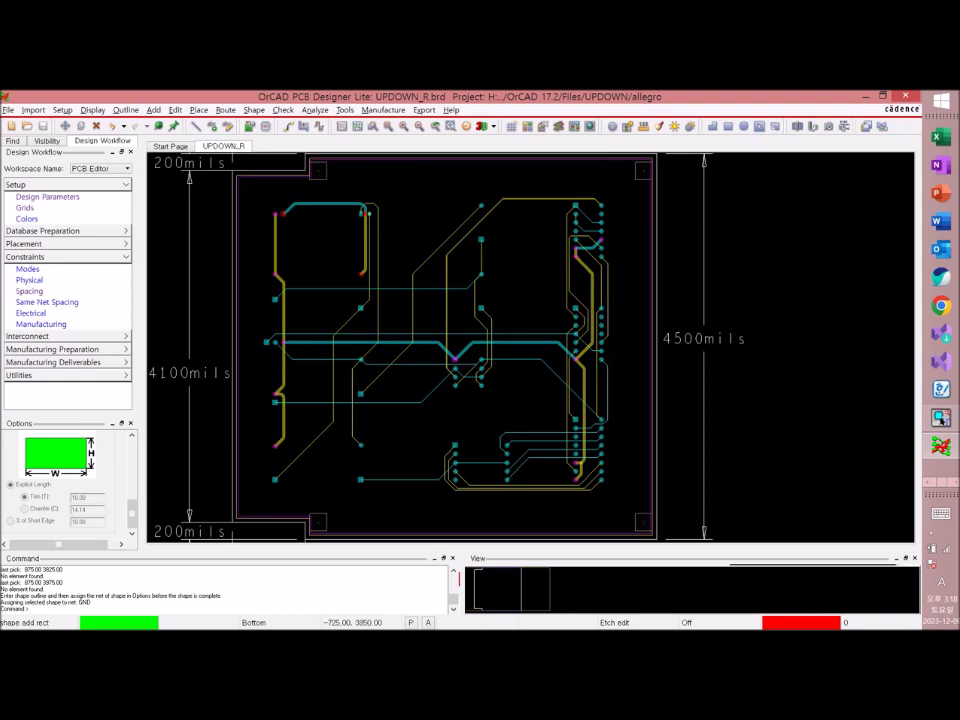
click(251, 192)
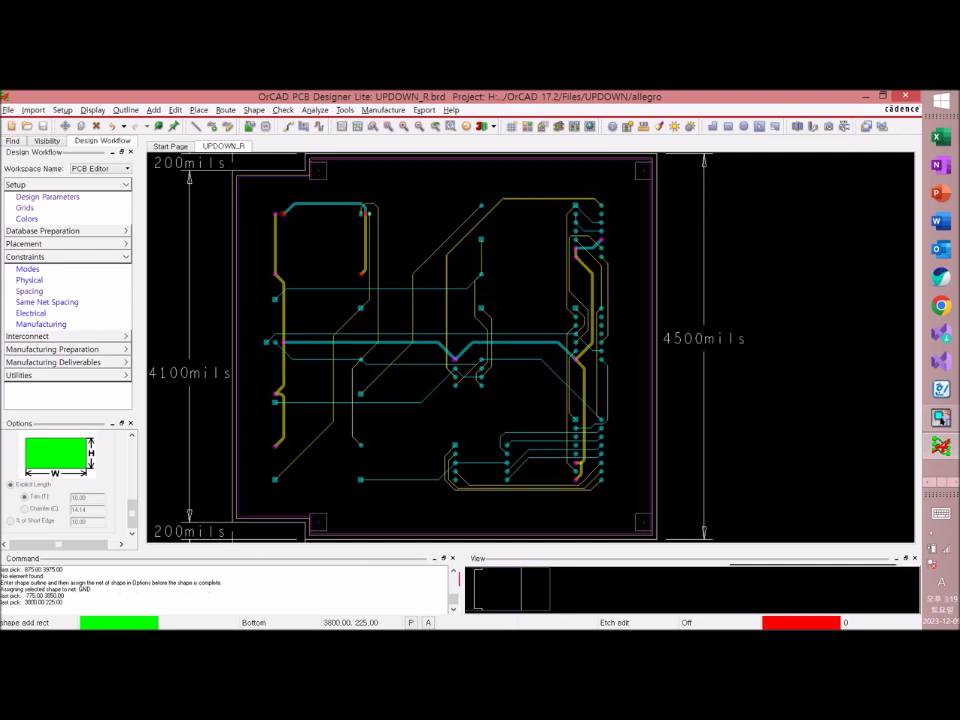
click(643, 502)
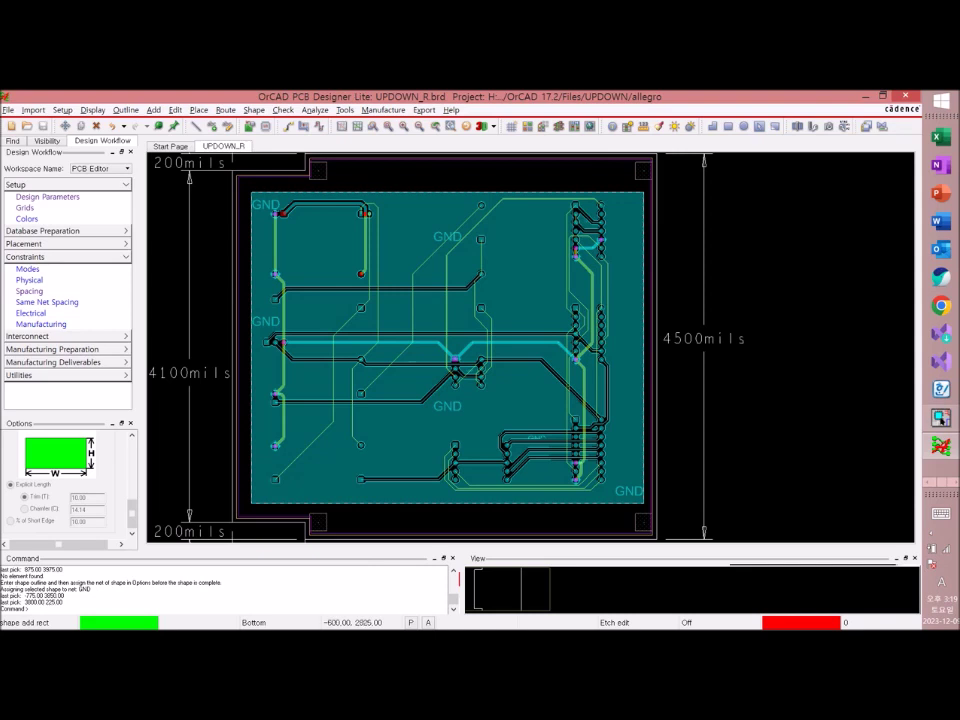
scroll(266, 280, up, 1)
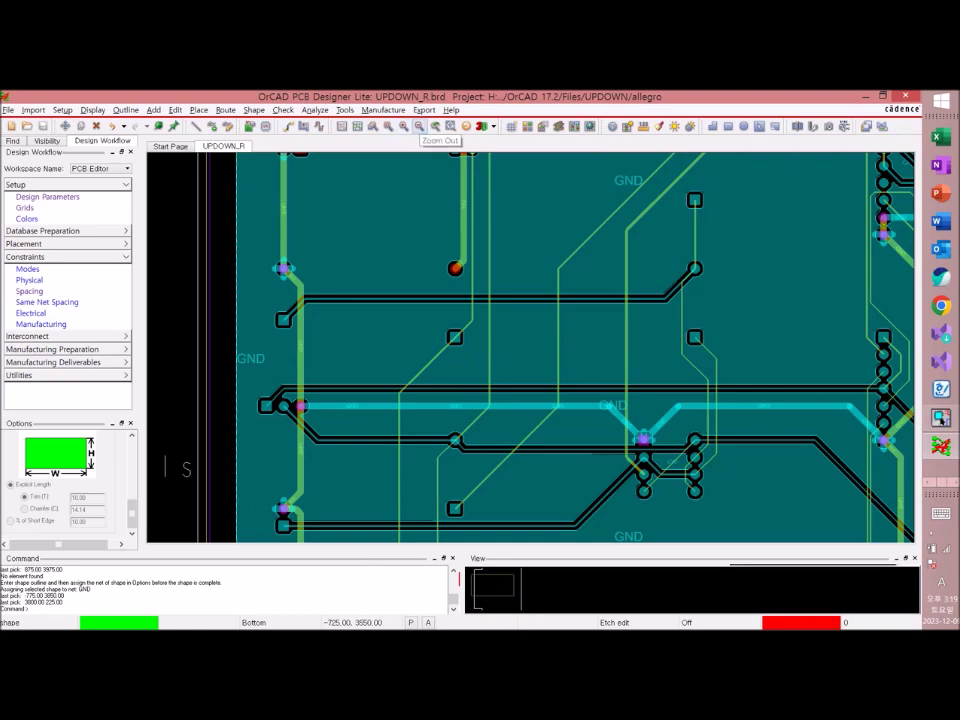
click(389, 127)
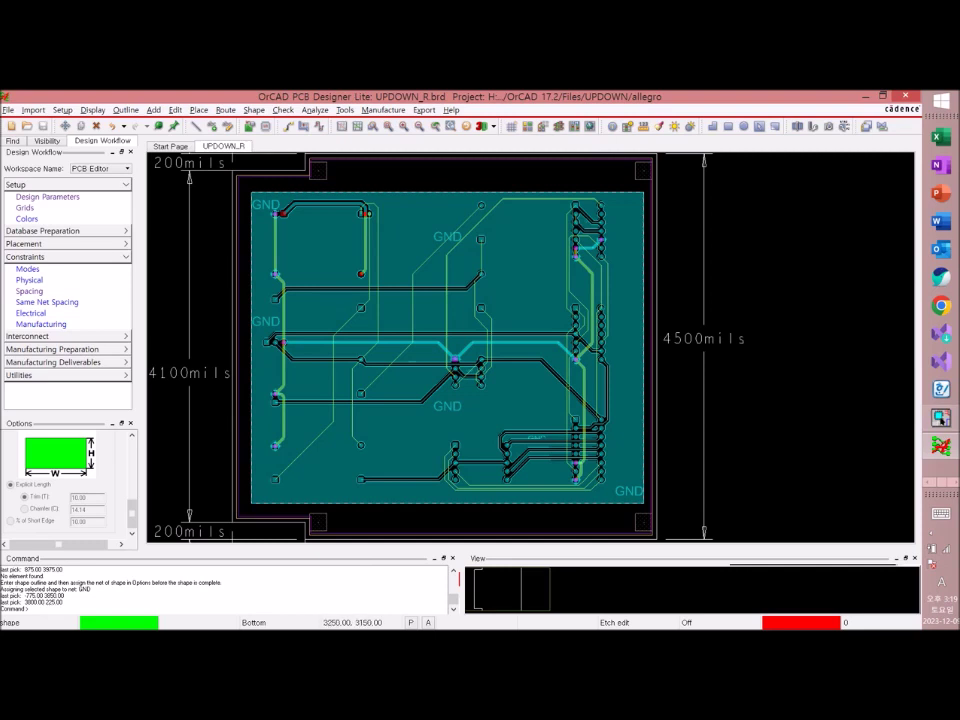
Delete all unconnected copper islands on the Bottom layer by enclosing the whole GND pour in a selection window
scroll(605, 240, up, 2)
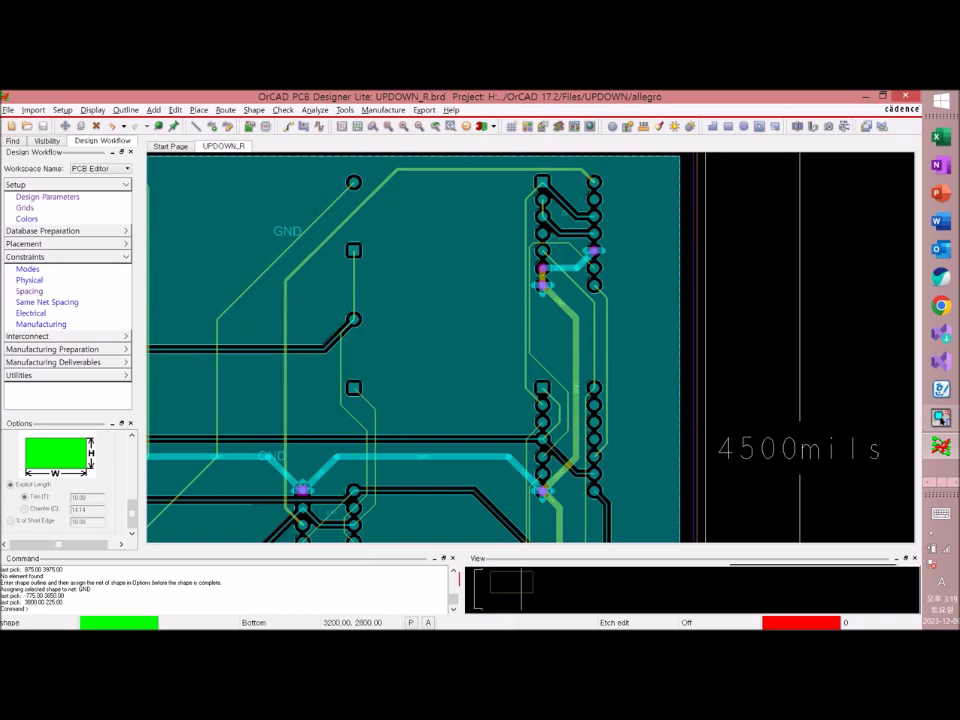
scroll(549, 364, down, 2)
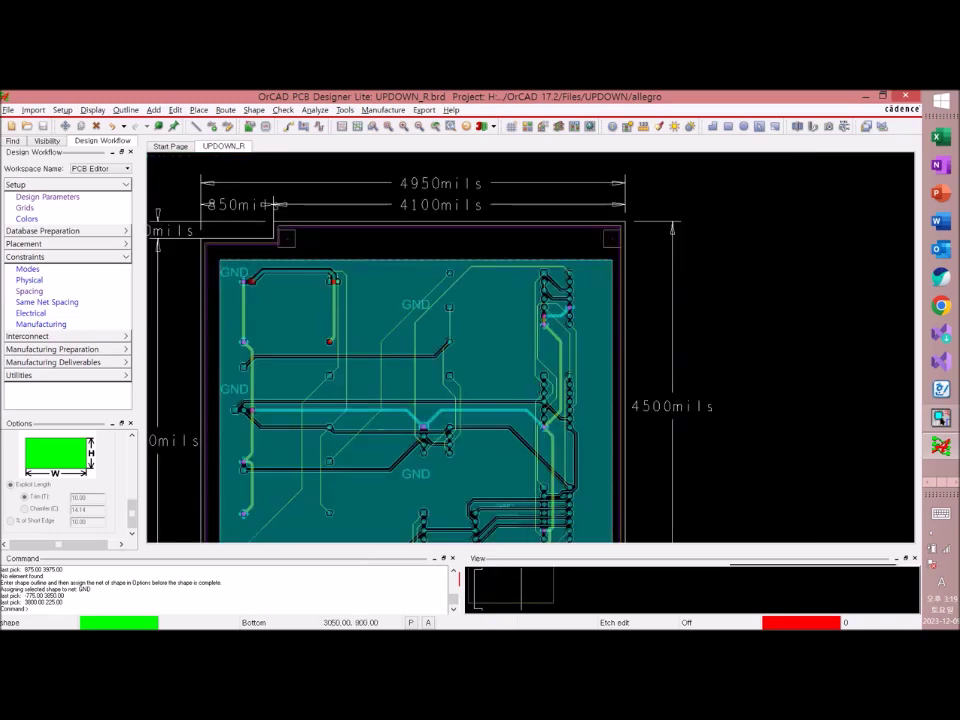
scroll(545, 532, up, 2)
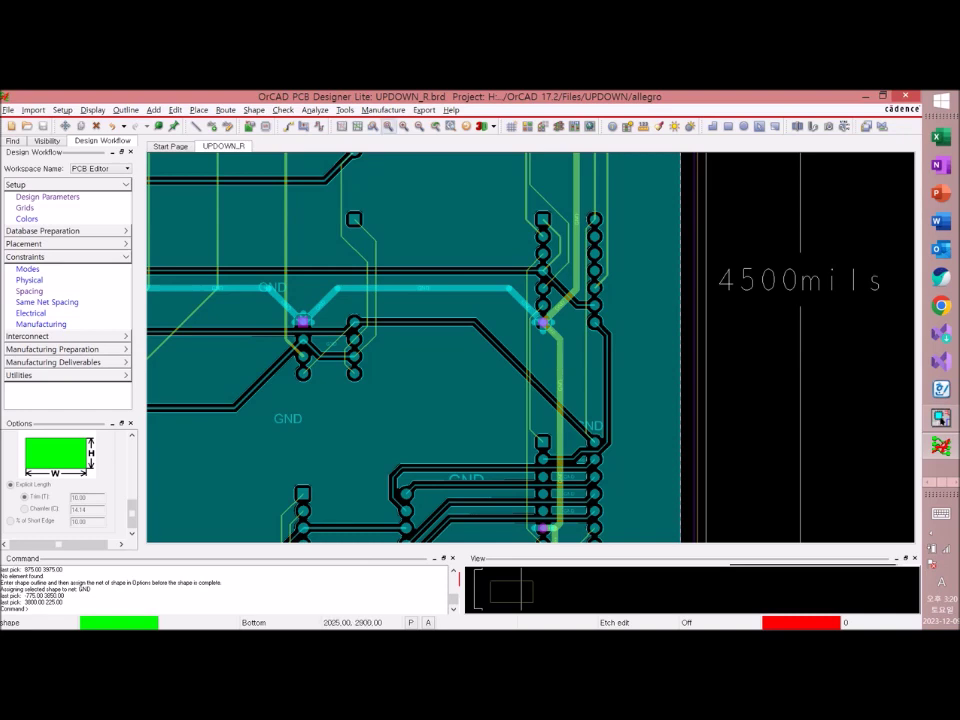
click(388, 127)
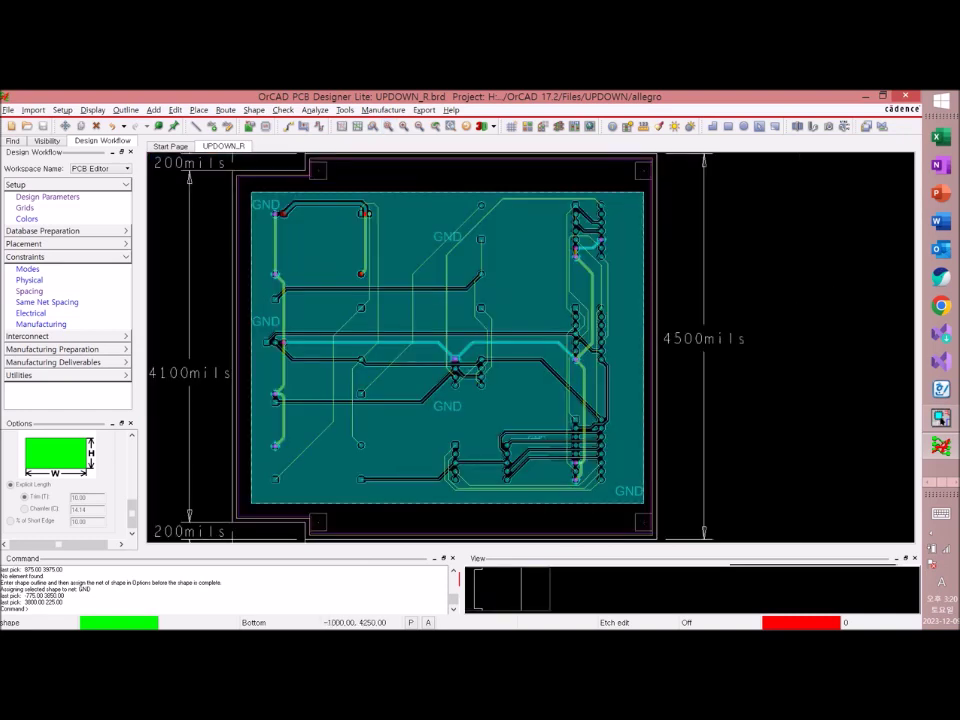
click(254, 110)
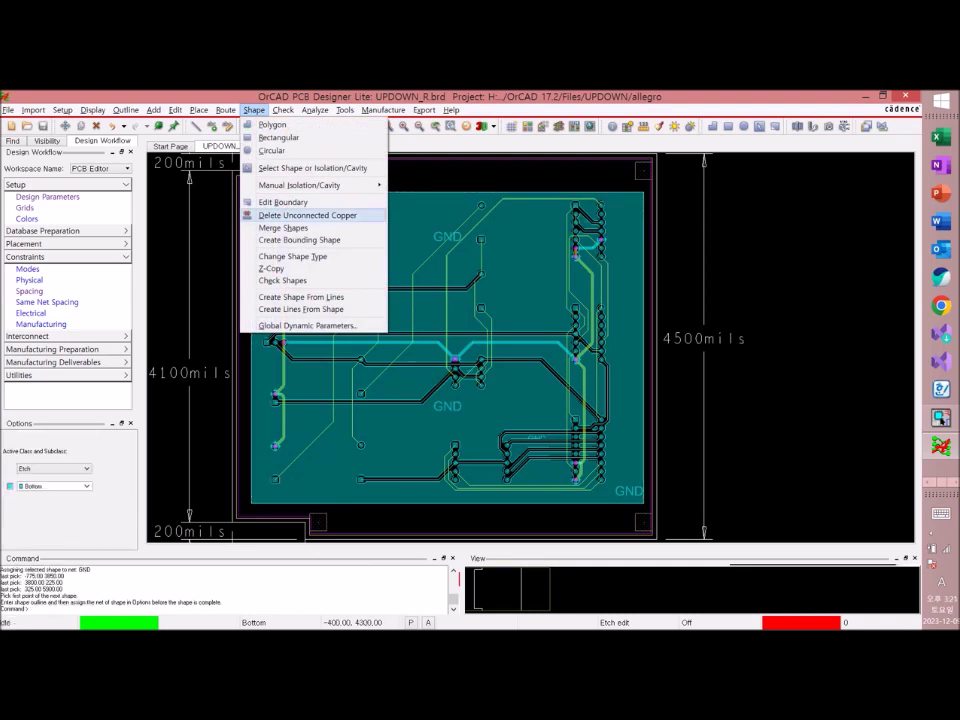
click(307, 215)
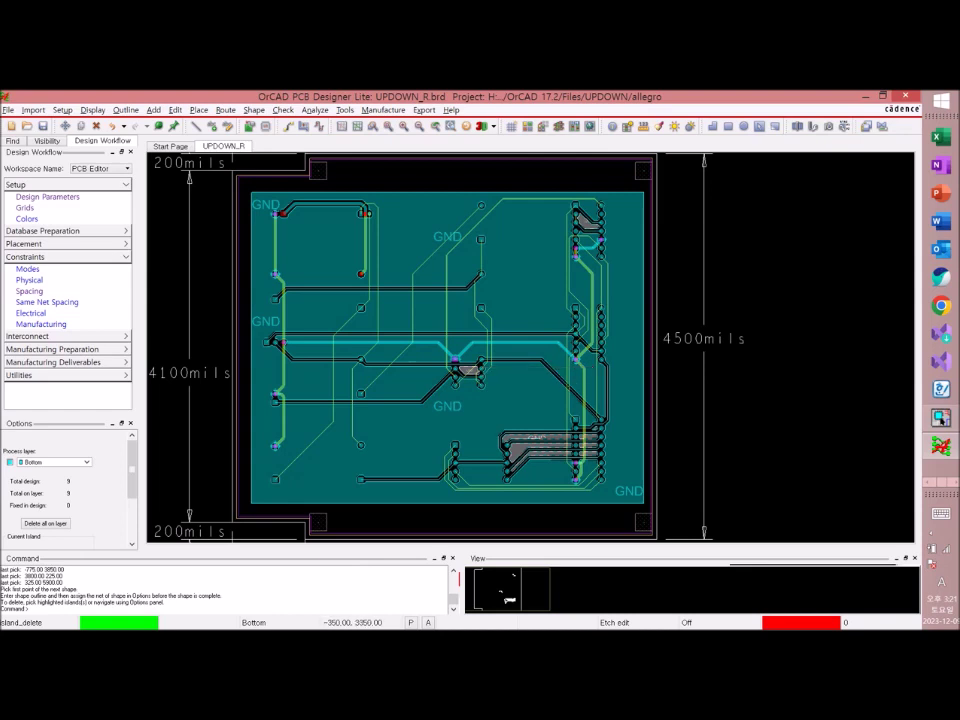
click(237, 181)
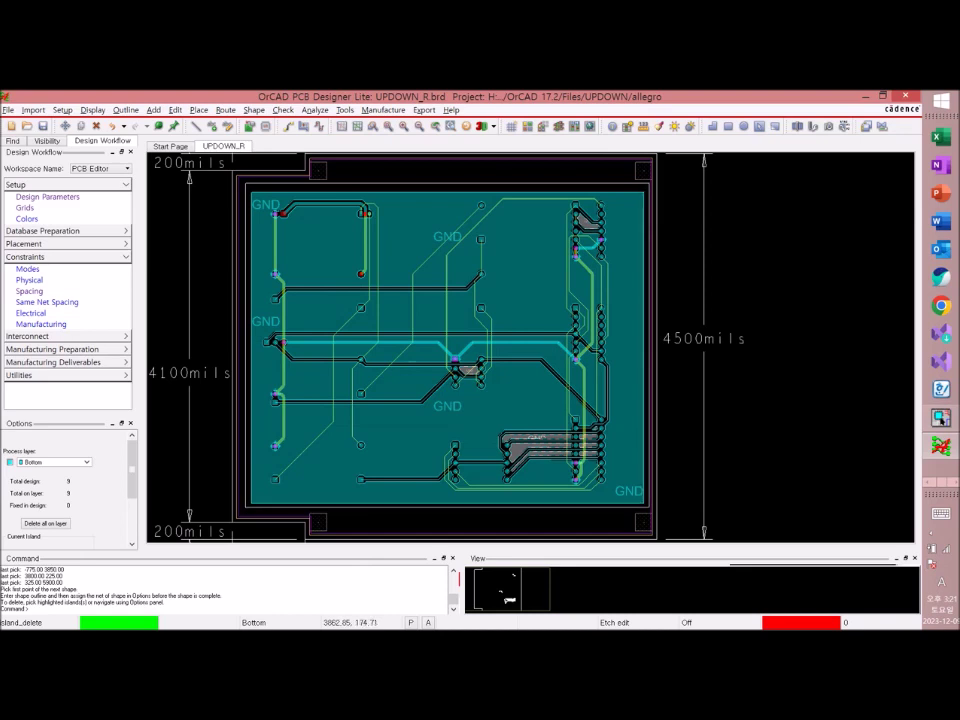
click(650, 498)
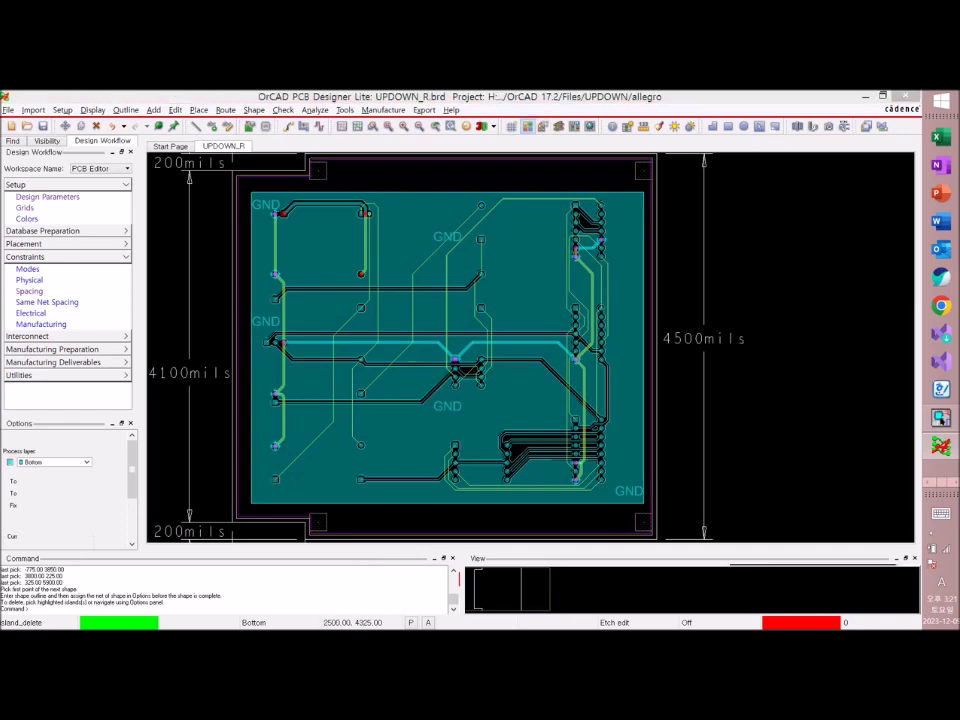
Review the Stack-Up layer colours and visibility in the Color Dialog, and move the dialog clear of the board
click(527, 126)
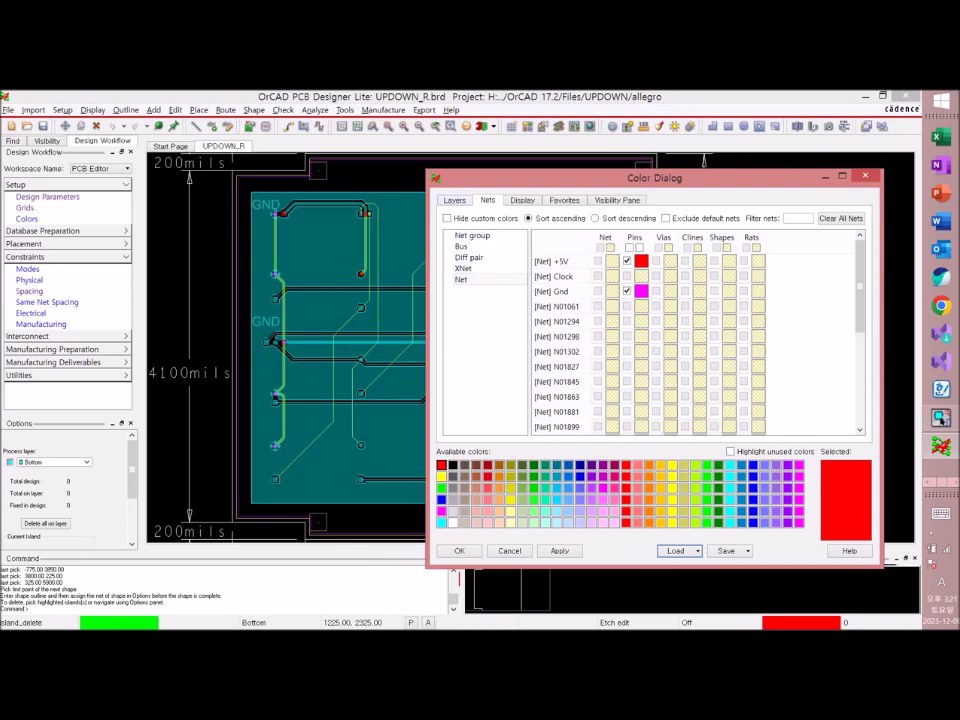
click(455, 200)
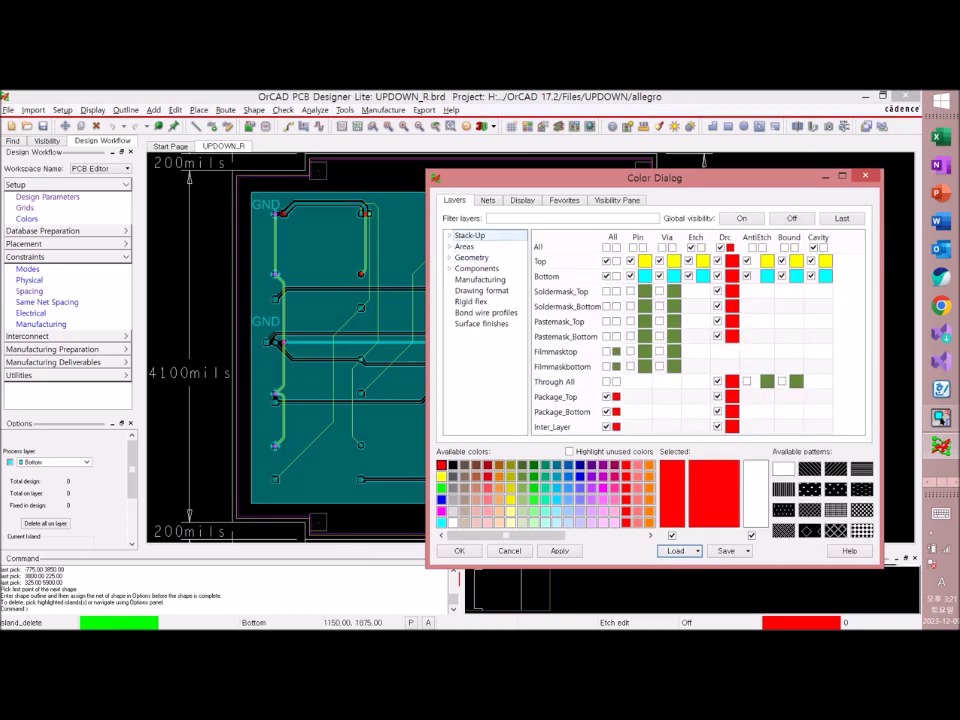
click(449, 236)
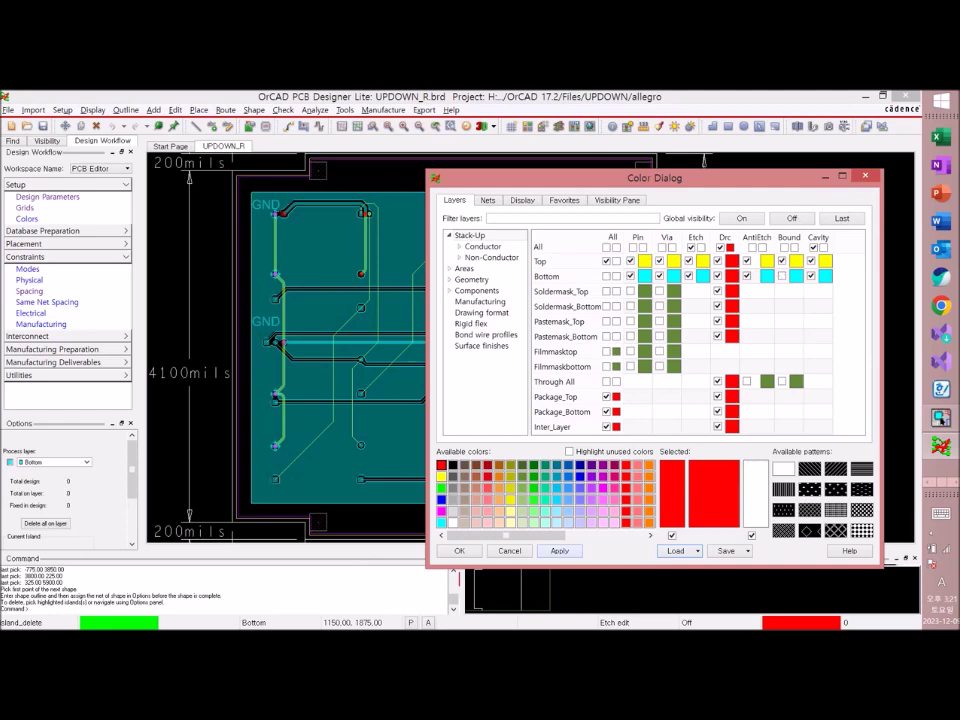
drag(655, 178, 476, 596)
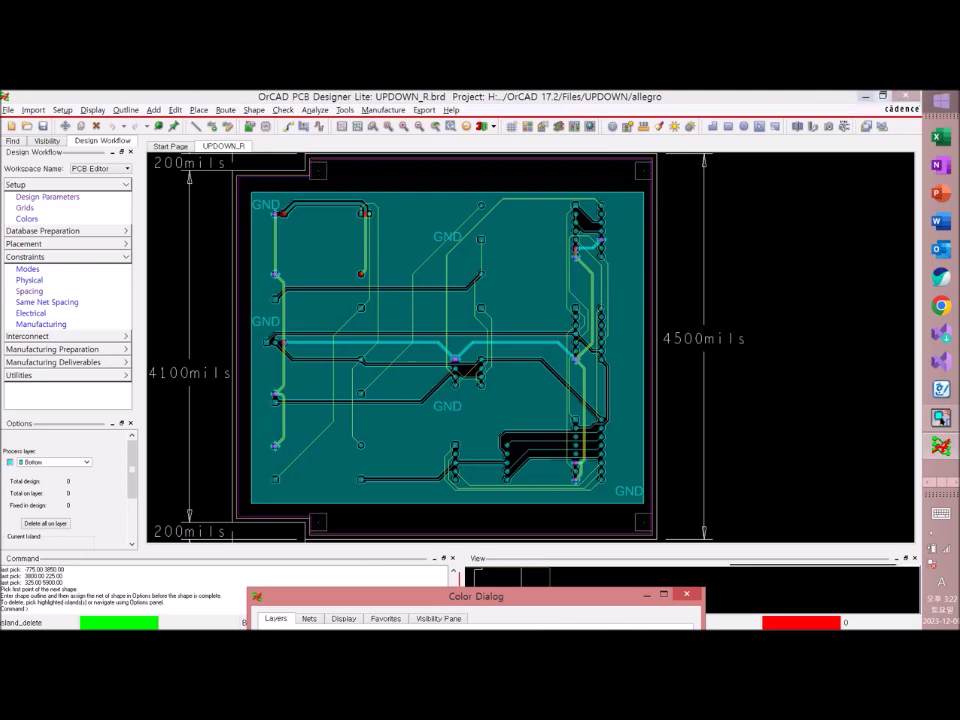
Shrink the board window, switch to the Word handout and review copper items 3 and 4 with the Bottom copper figures before section 3.8
click(882, 96)
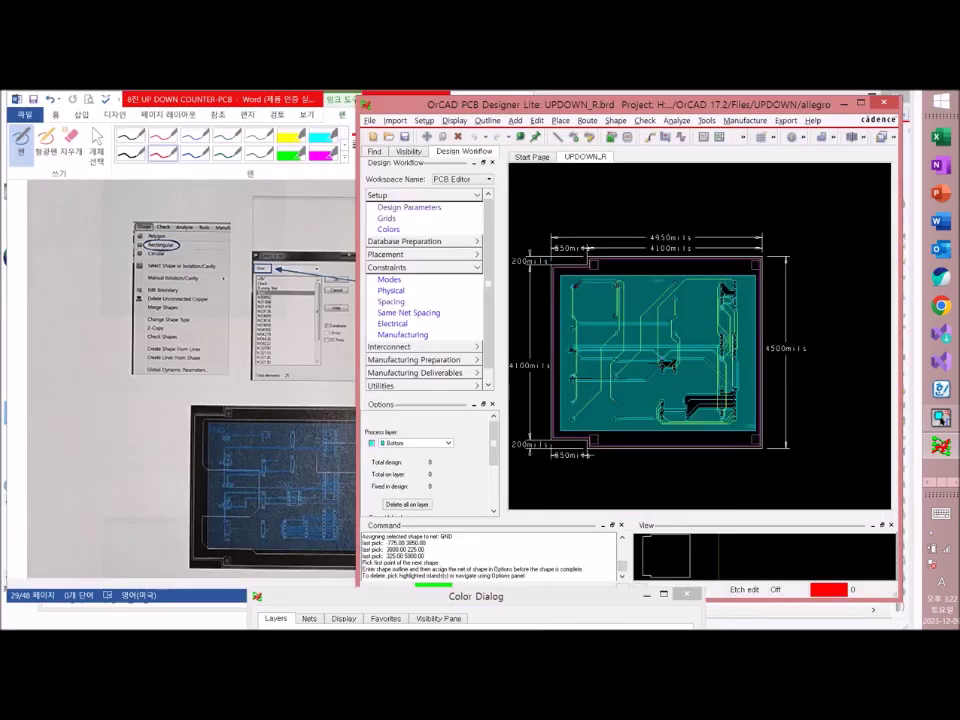
click(285, 345)
scroll(270, 380, down, 8)
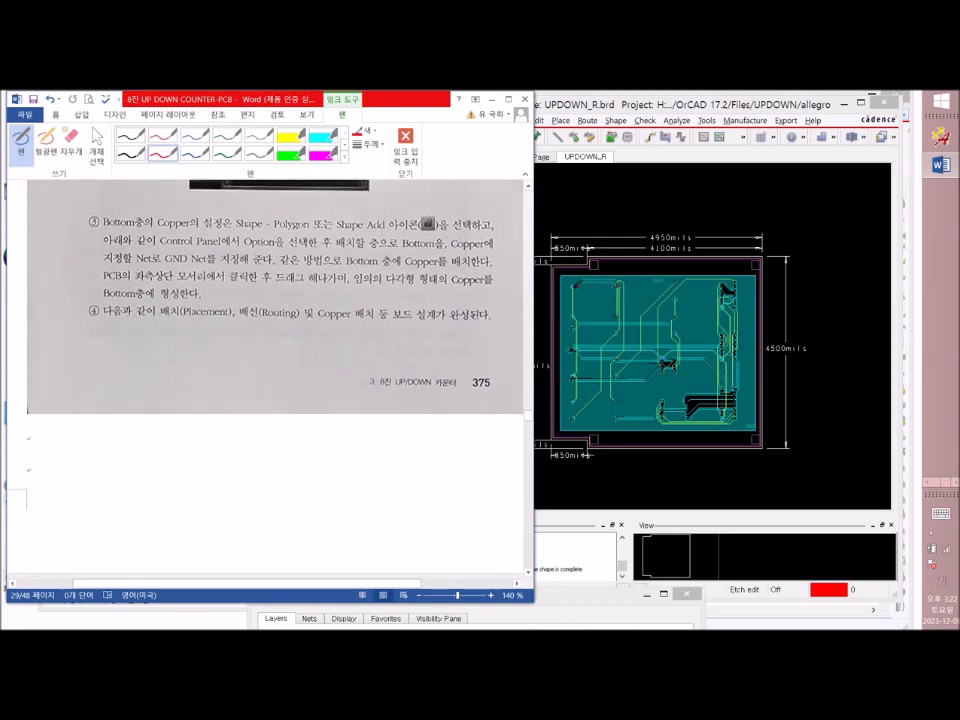
scroll(265, 380, down, 5)
scroll(265, 380, down, 3)
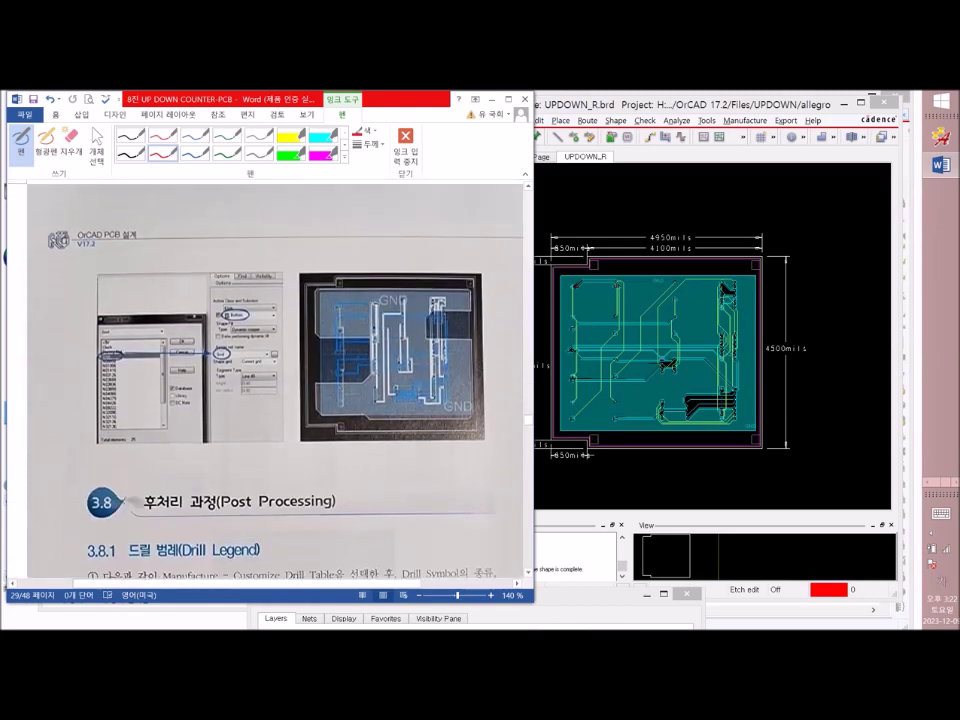
scroll(265, 380, up, 1)
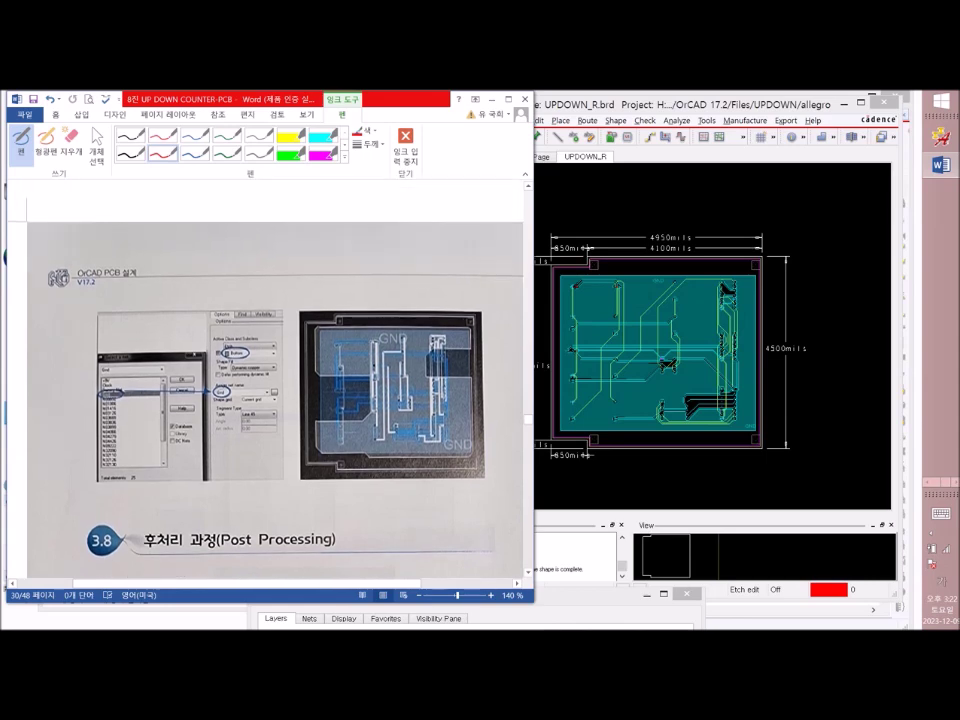